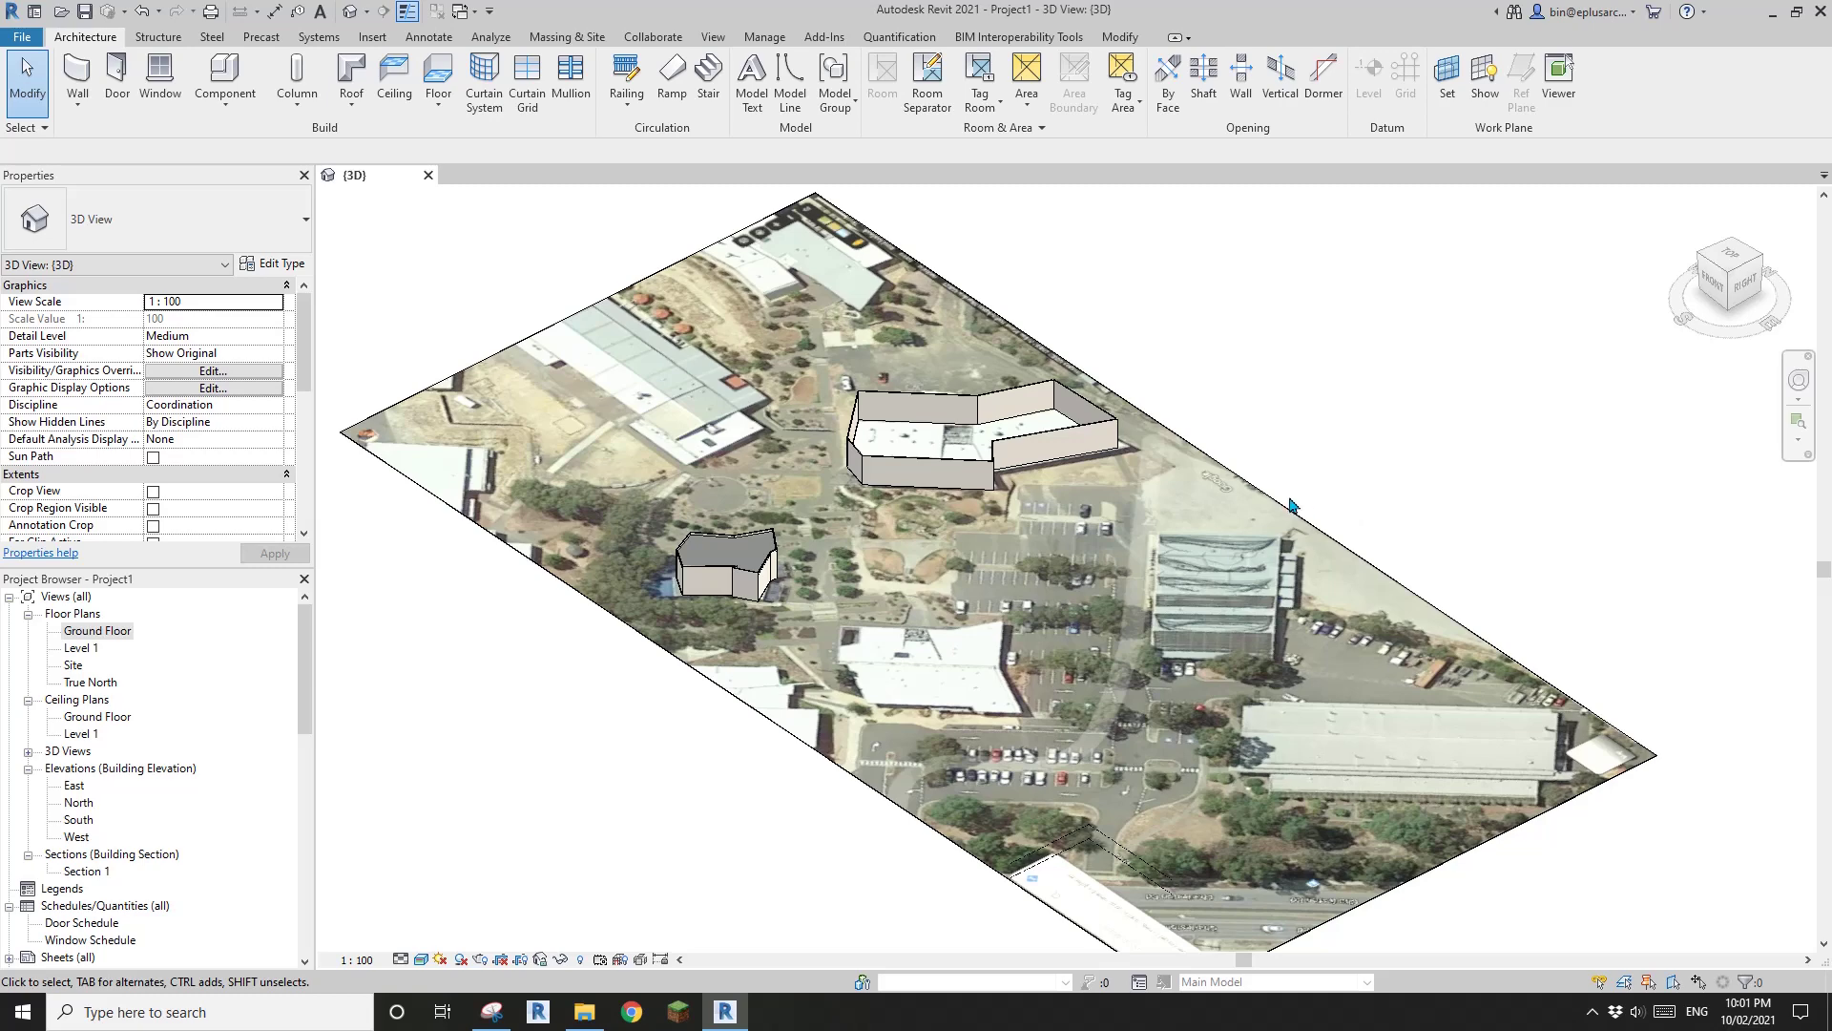
- Close the finished site model's project without saving its changes
shift+middle_drag(1291, 506, 1184, 553)
scroll(983, 553, up, 1)
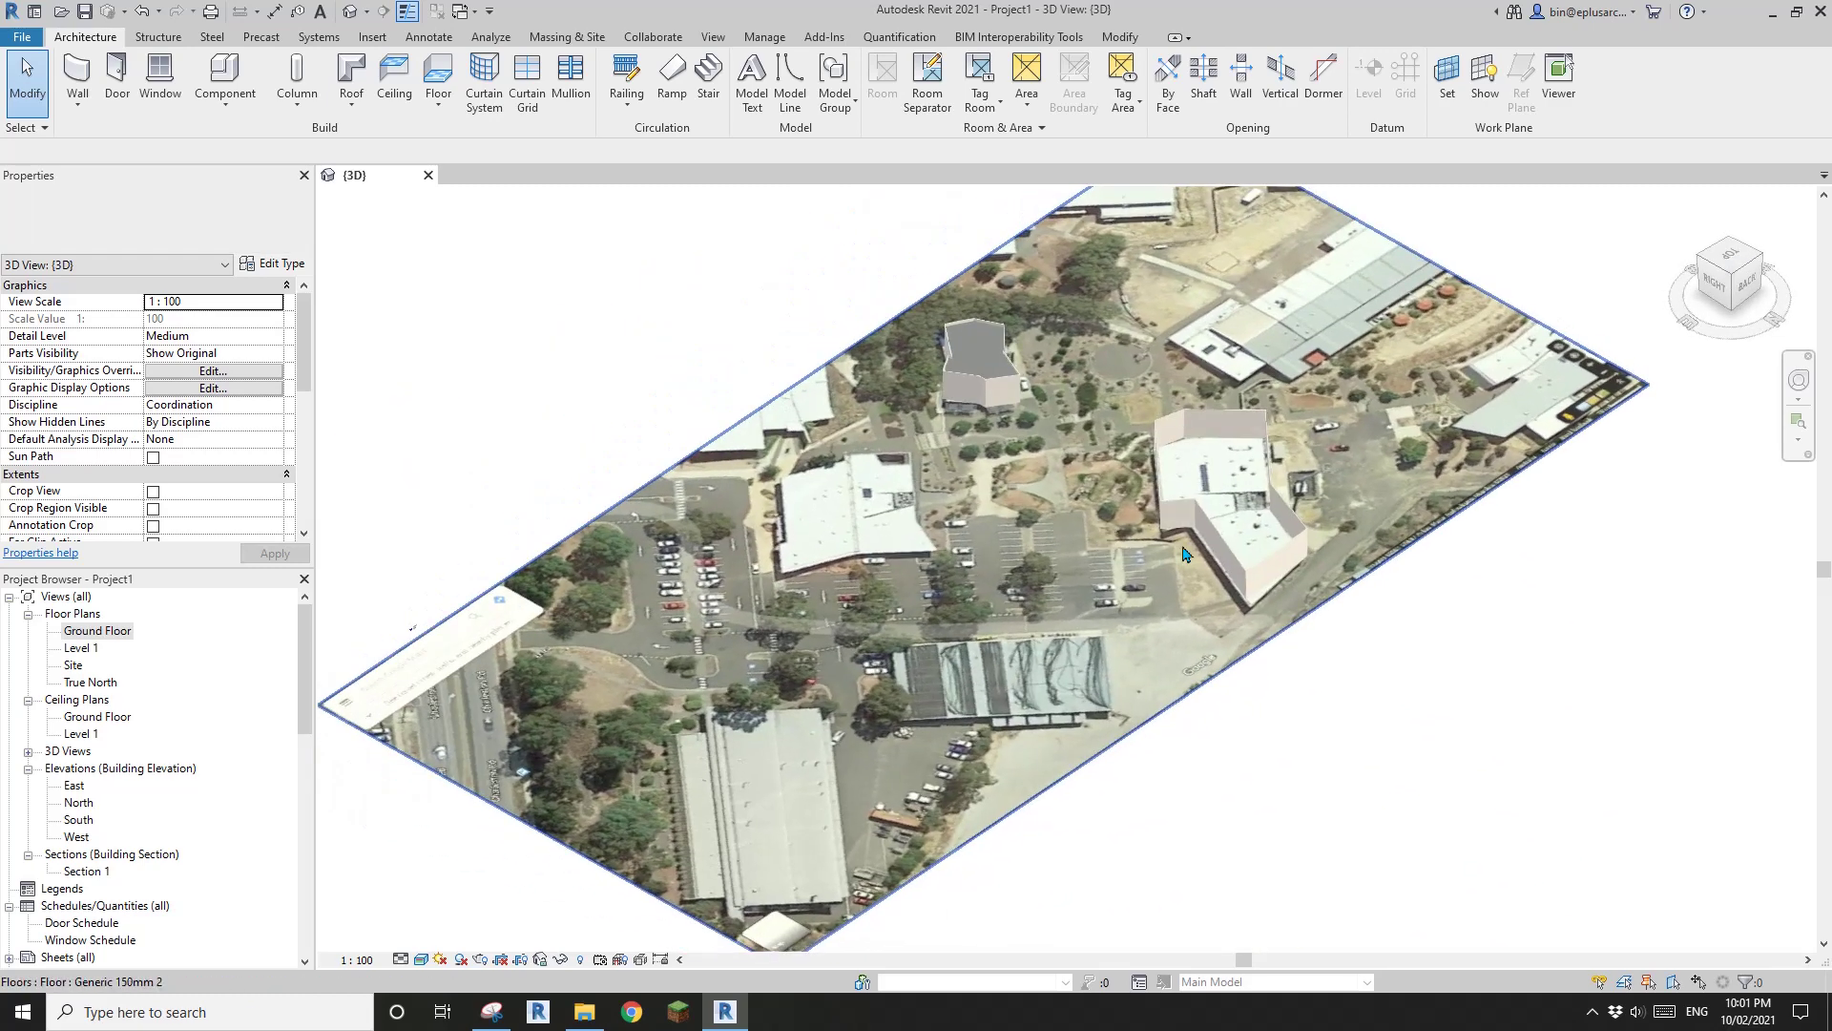
shift+middle_drag(1018, 648, 997, 645)
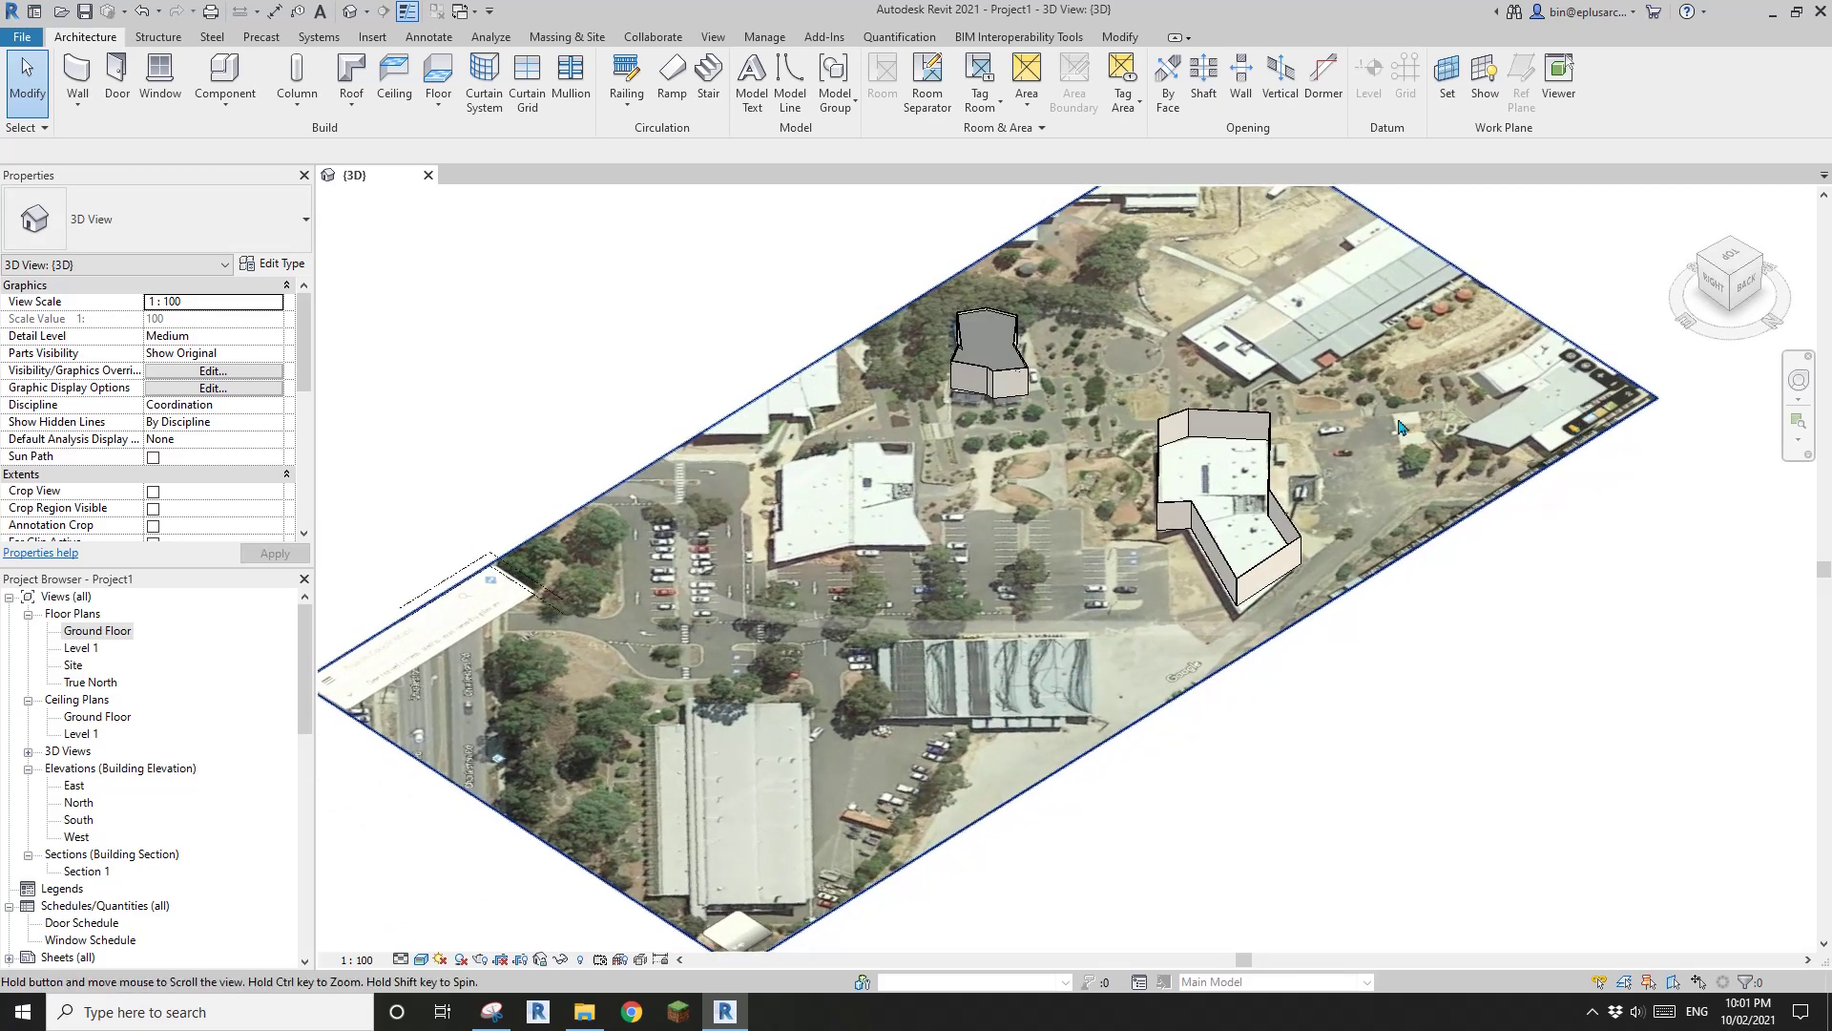
shift+middle_drag(1489, 424, 1241, 544)
click(428, 175)
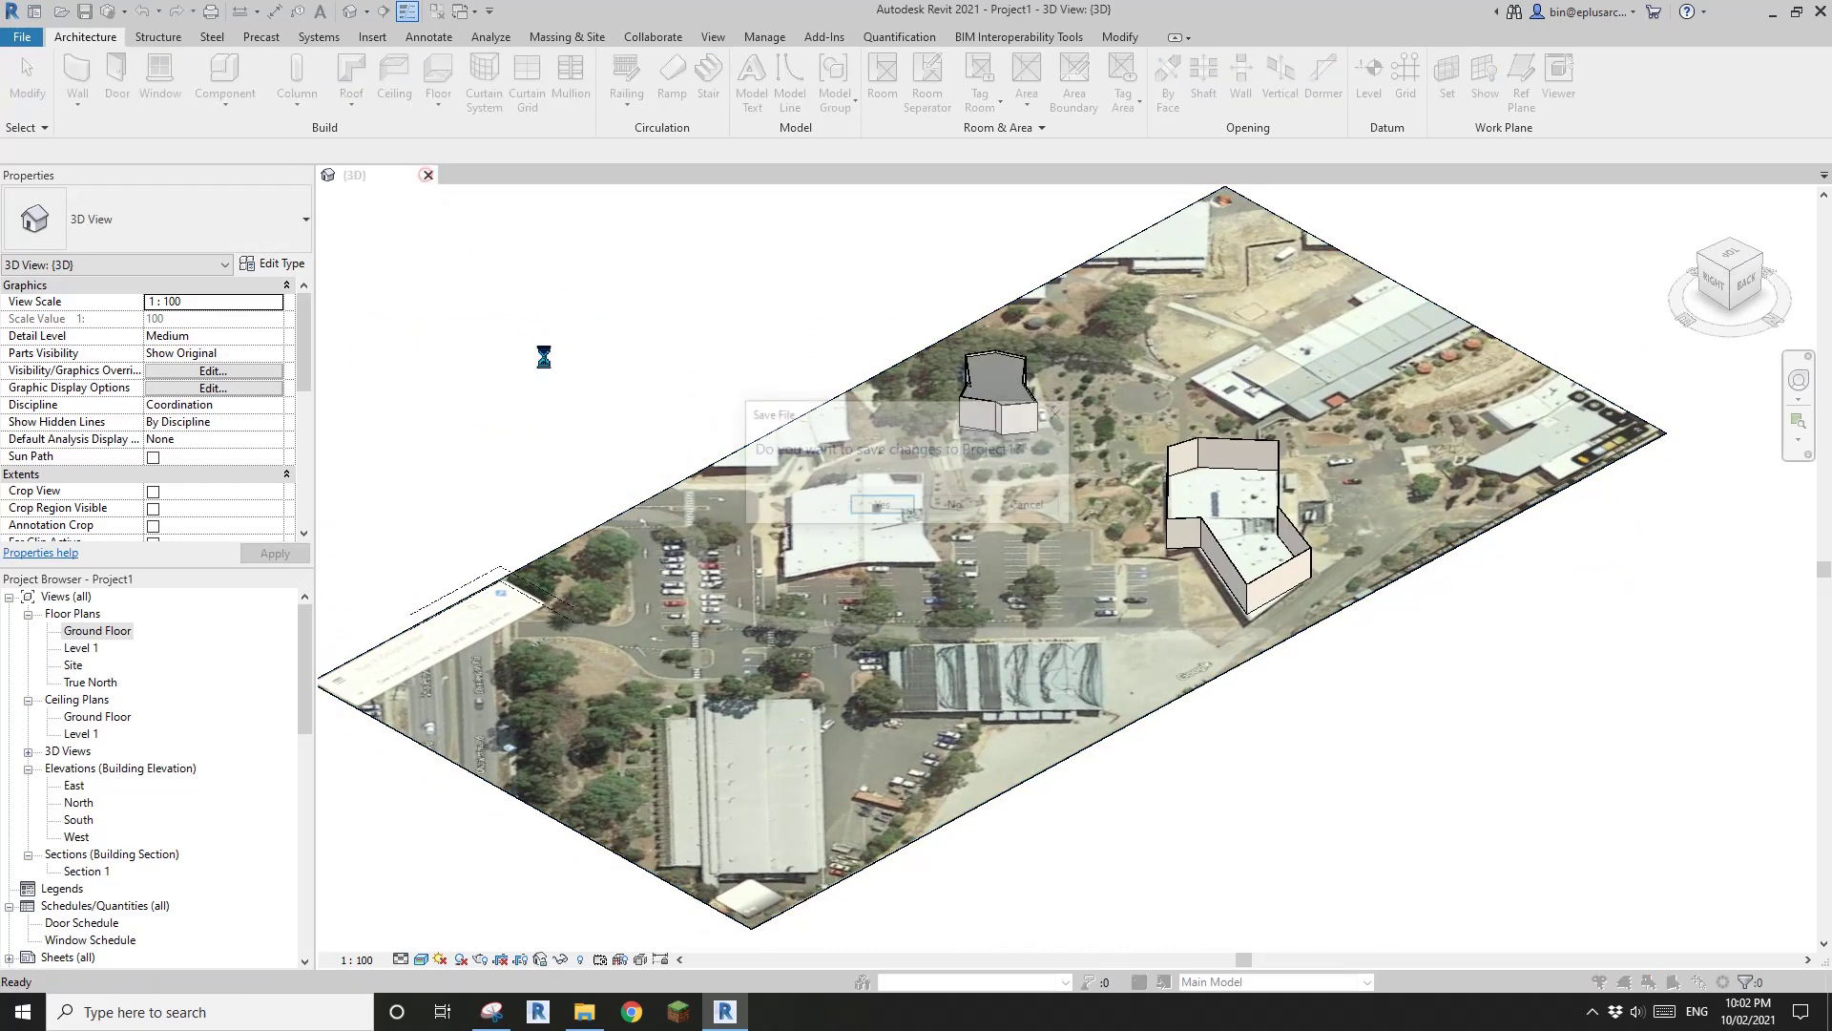
click(954, 503)
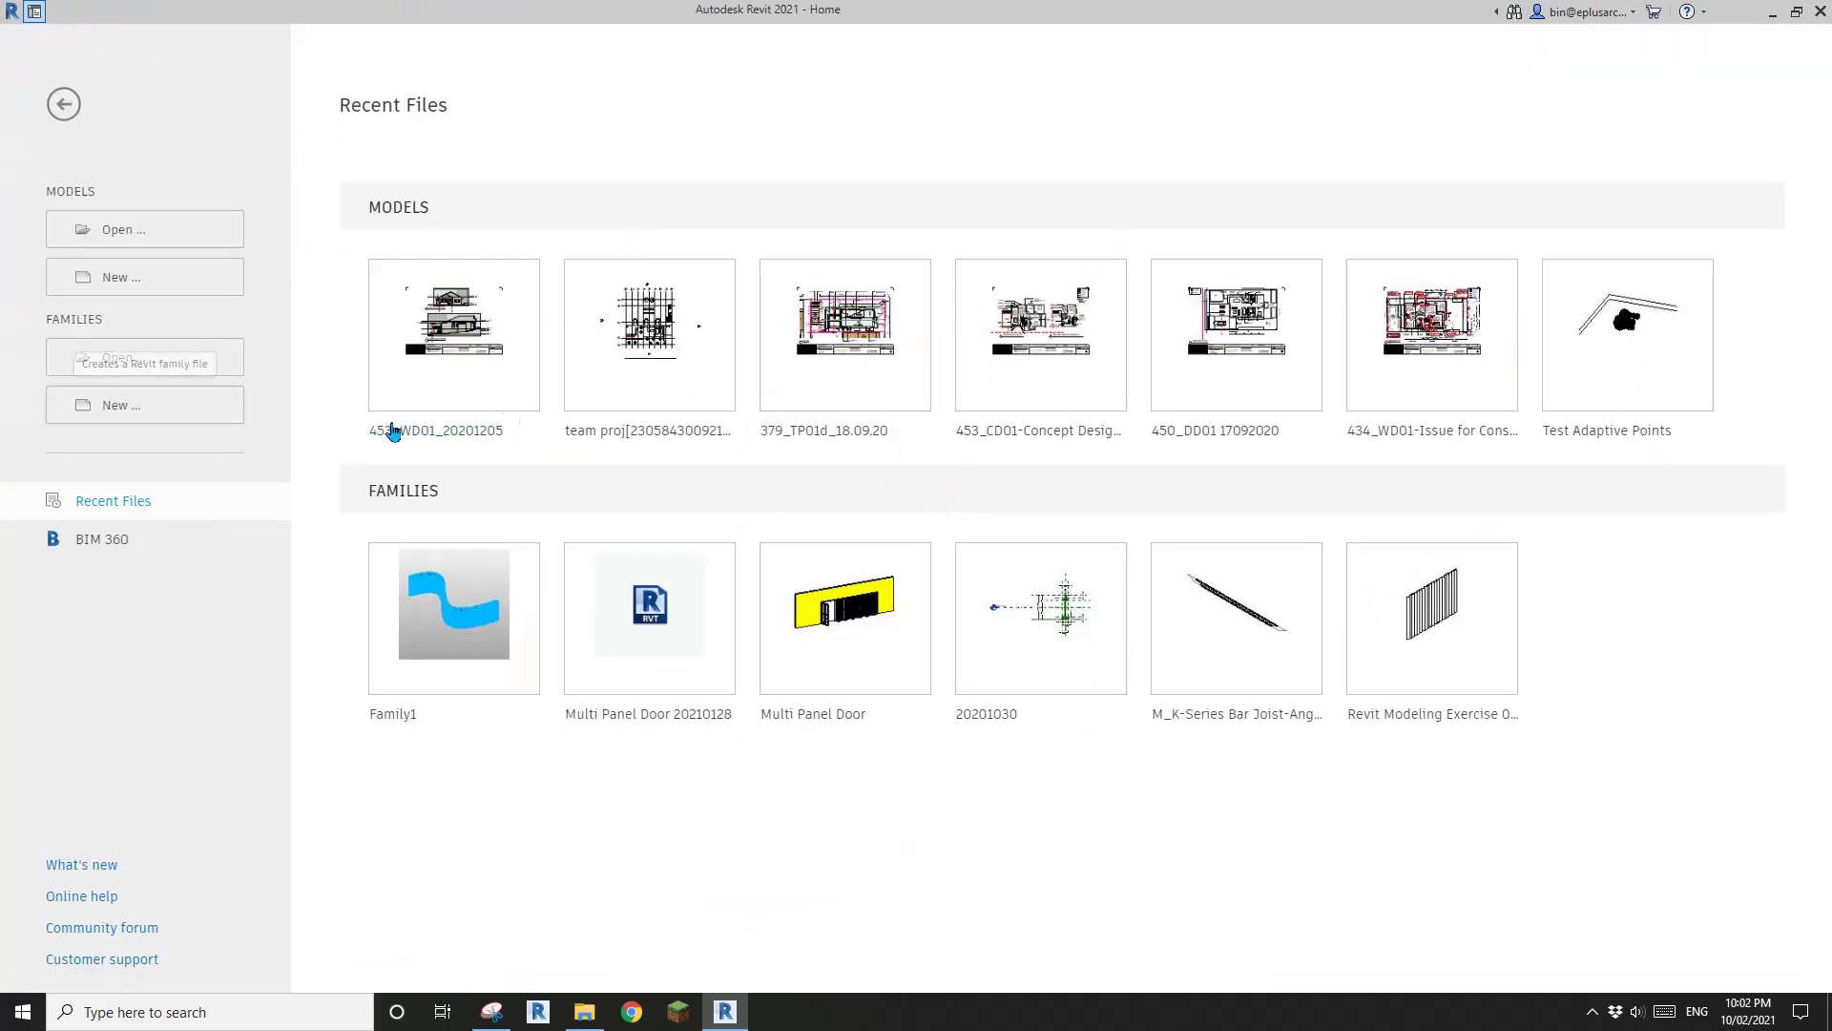
- Create a new project from the defaultAUSENU template
click(139, 277)
click(944, 465)
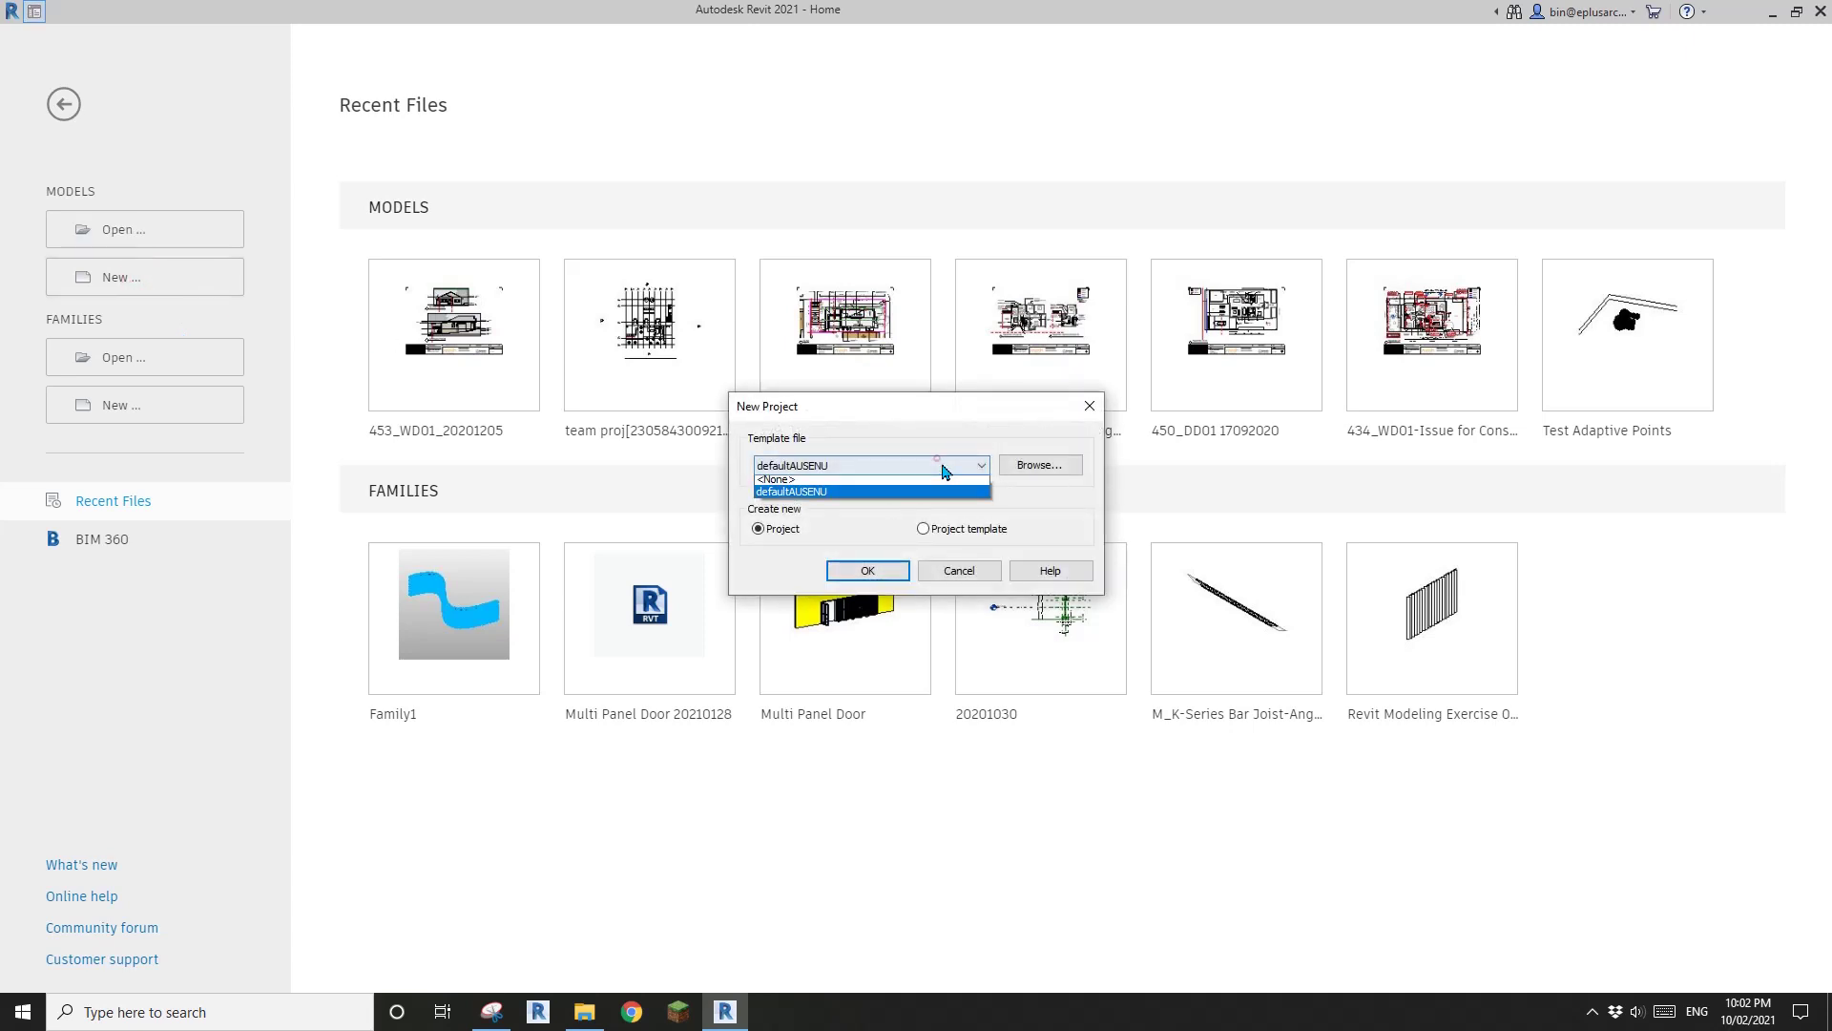
click(940, 465)
click(855, 570)
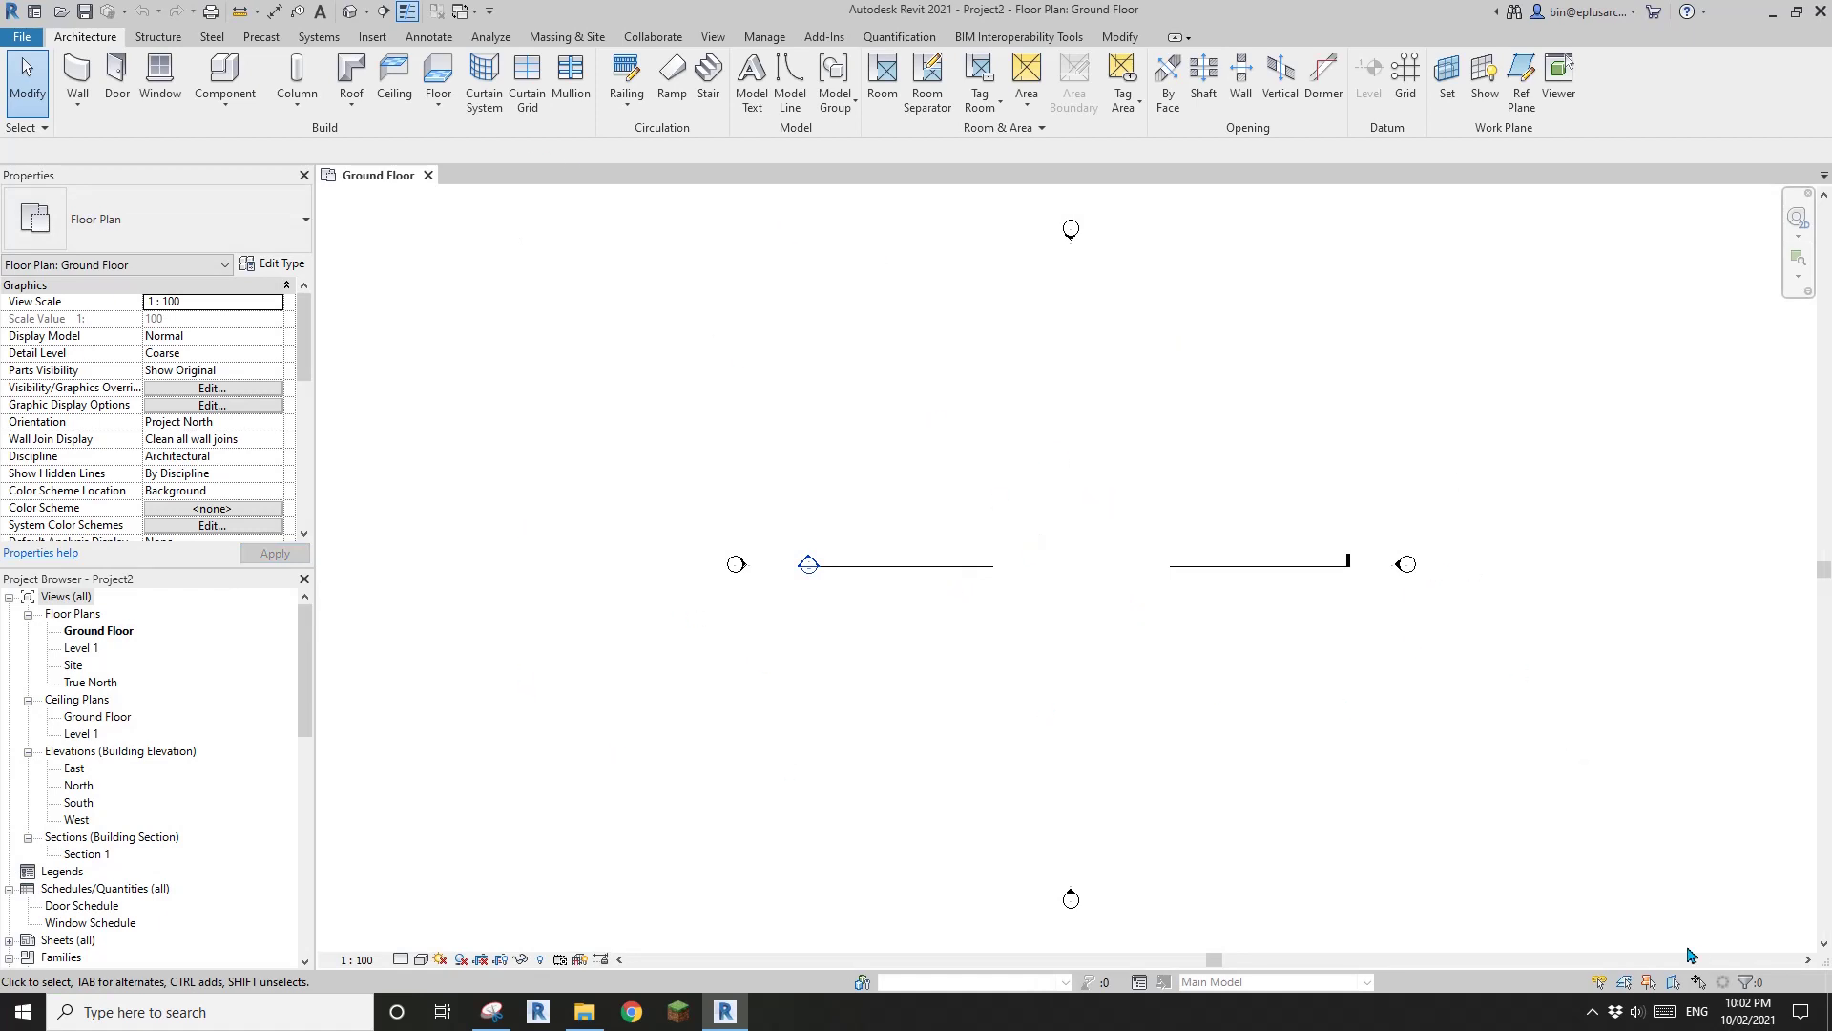
- Insert the aerial image Capture.JPG from File Explorer into the Ground Floor plan
scroll(897, 680, down, 3)
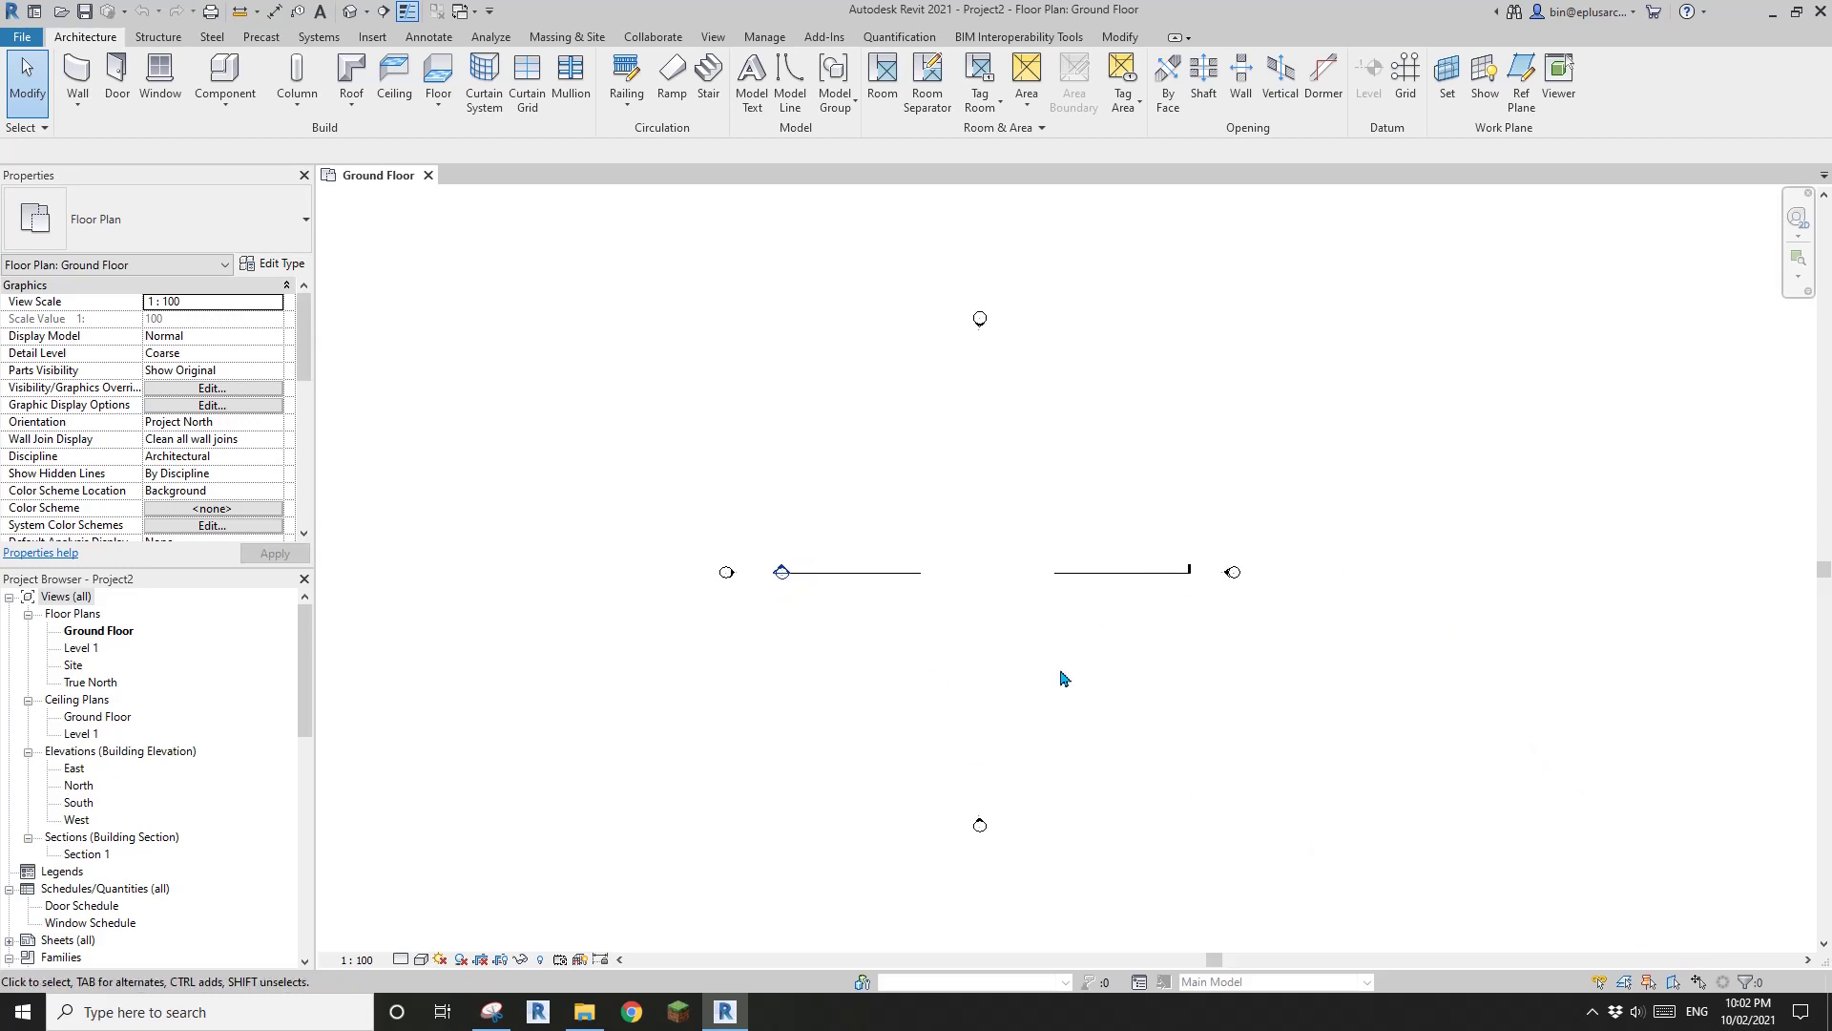
scroll(1015, 610, up, 2)
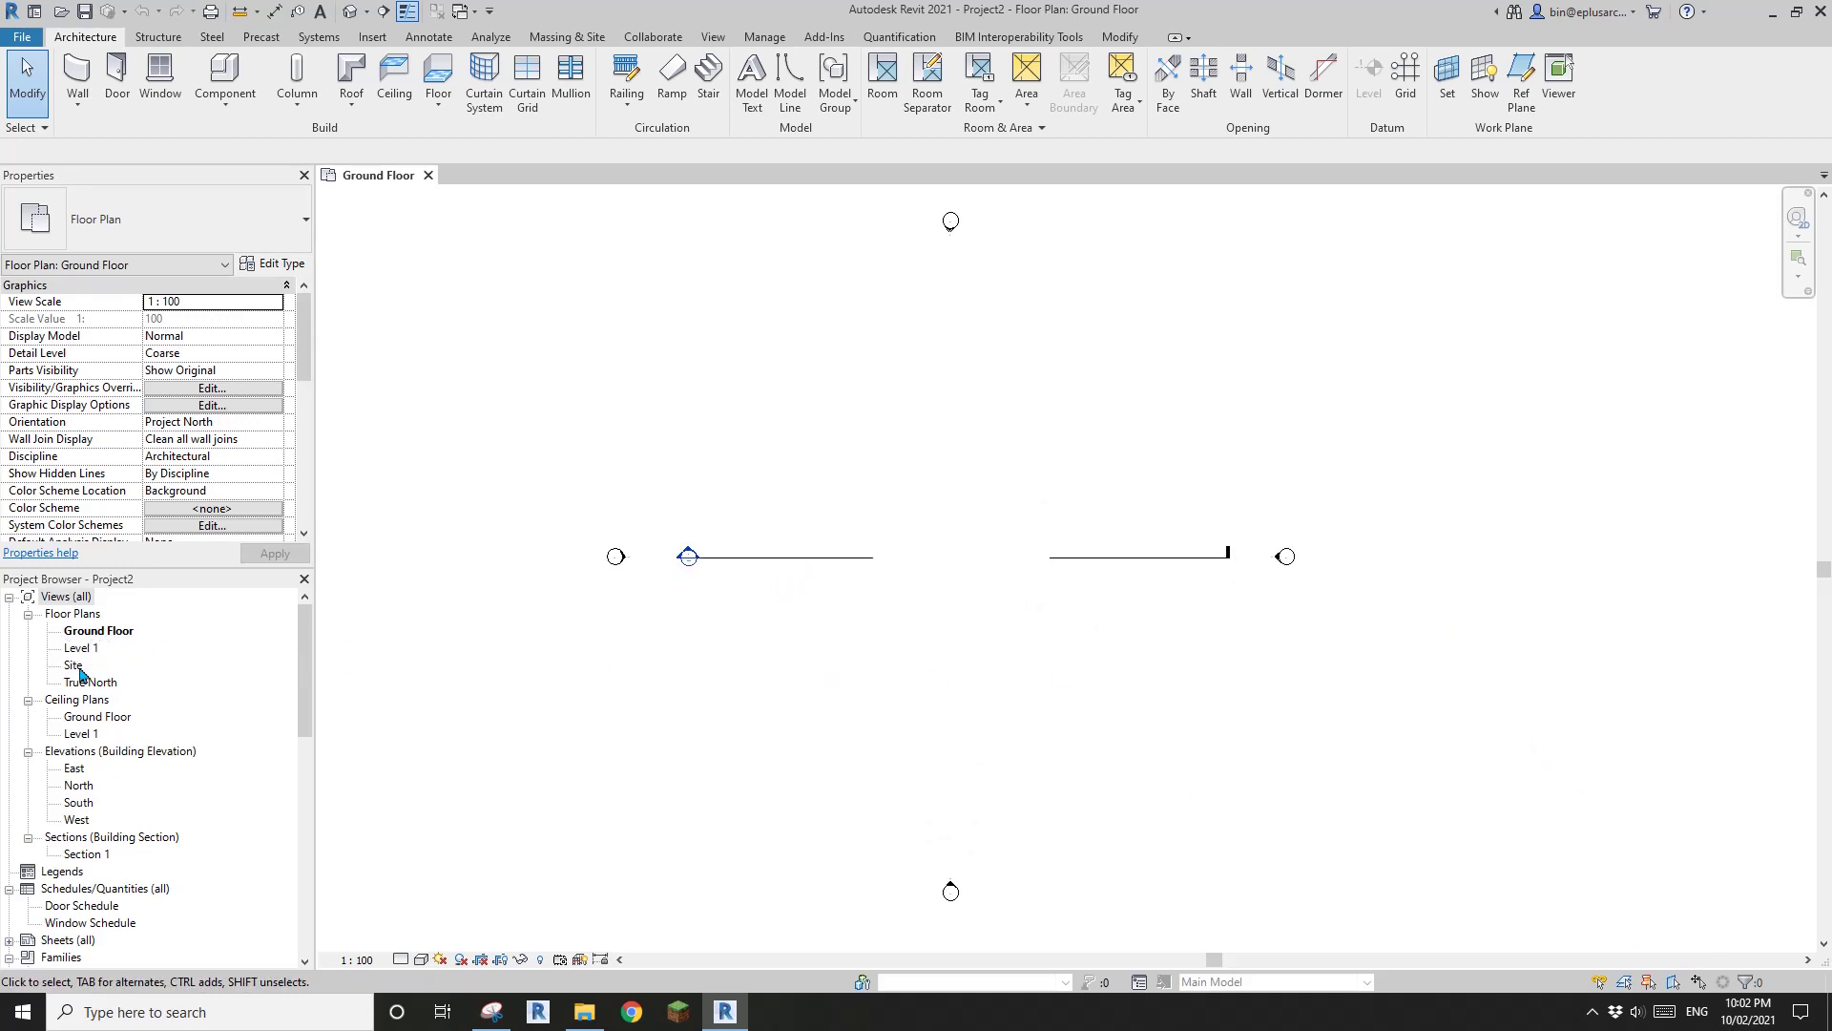
scroll(625, 229, down, 1)
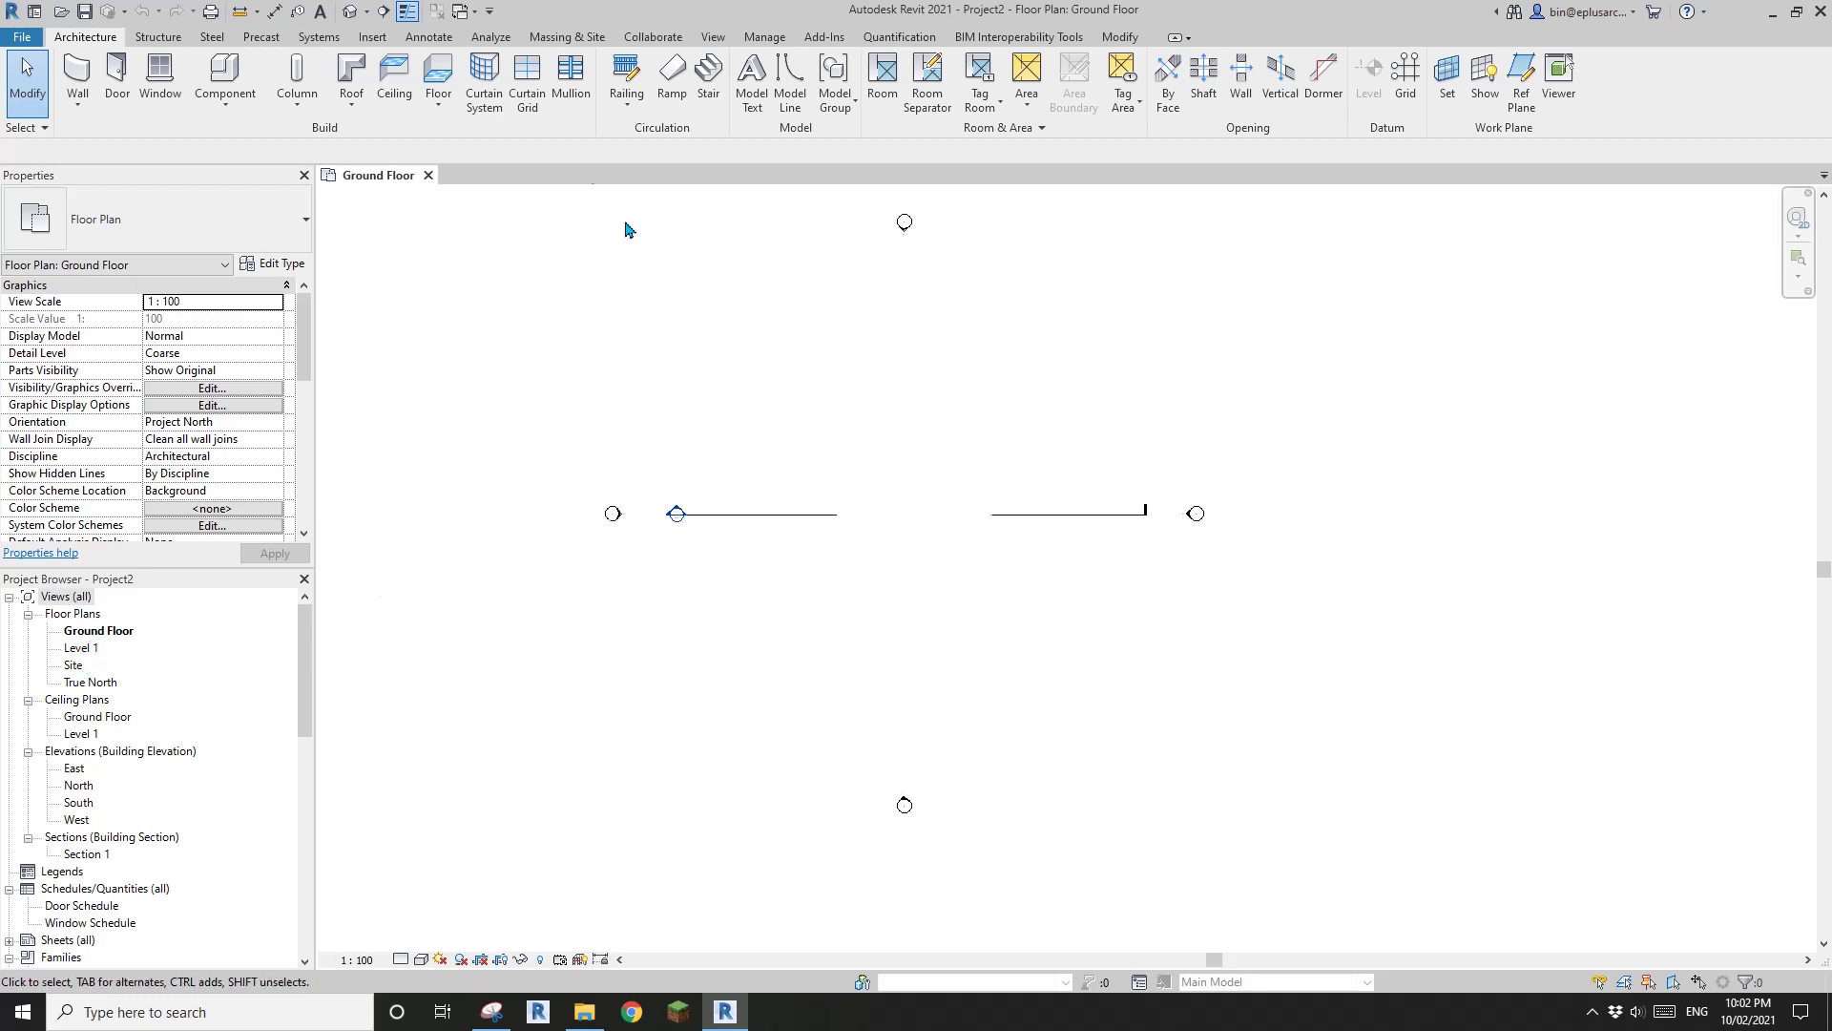
click(371, 40)
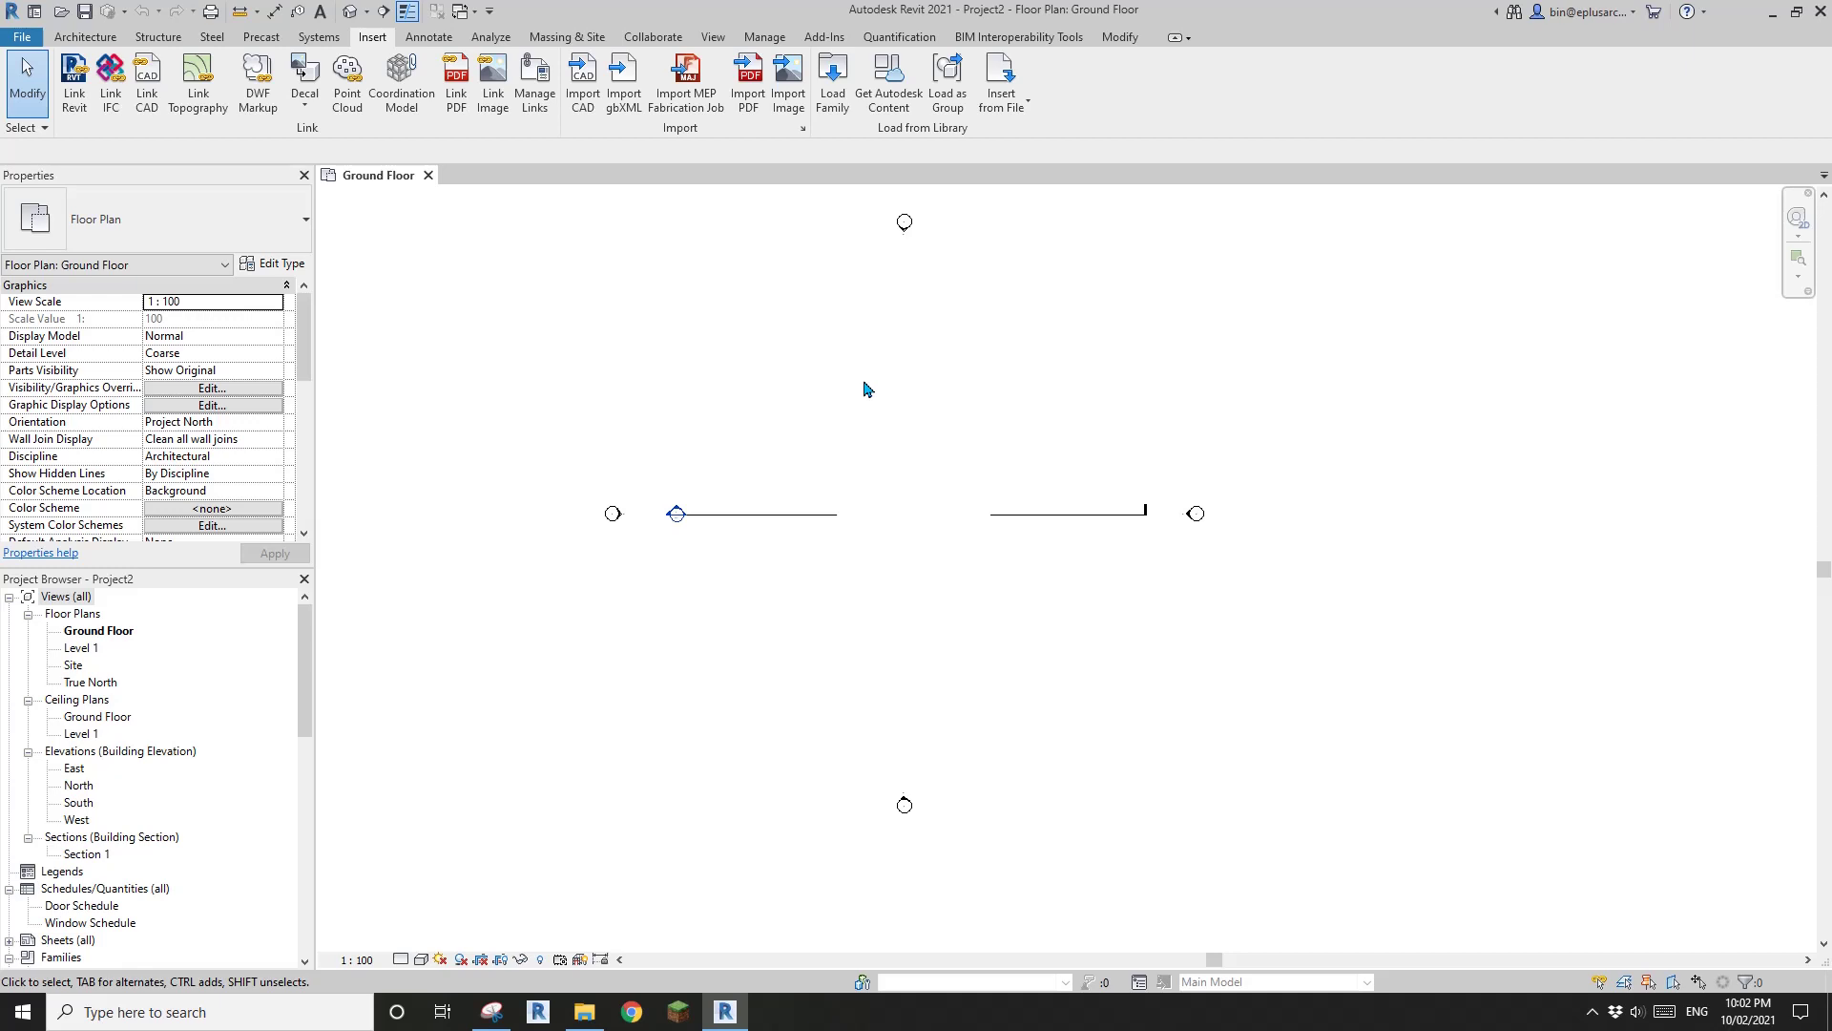
click(584, 1012)
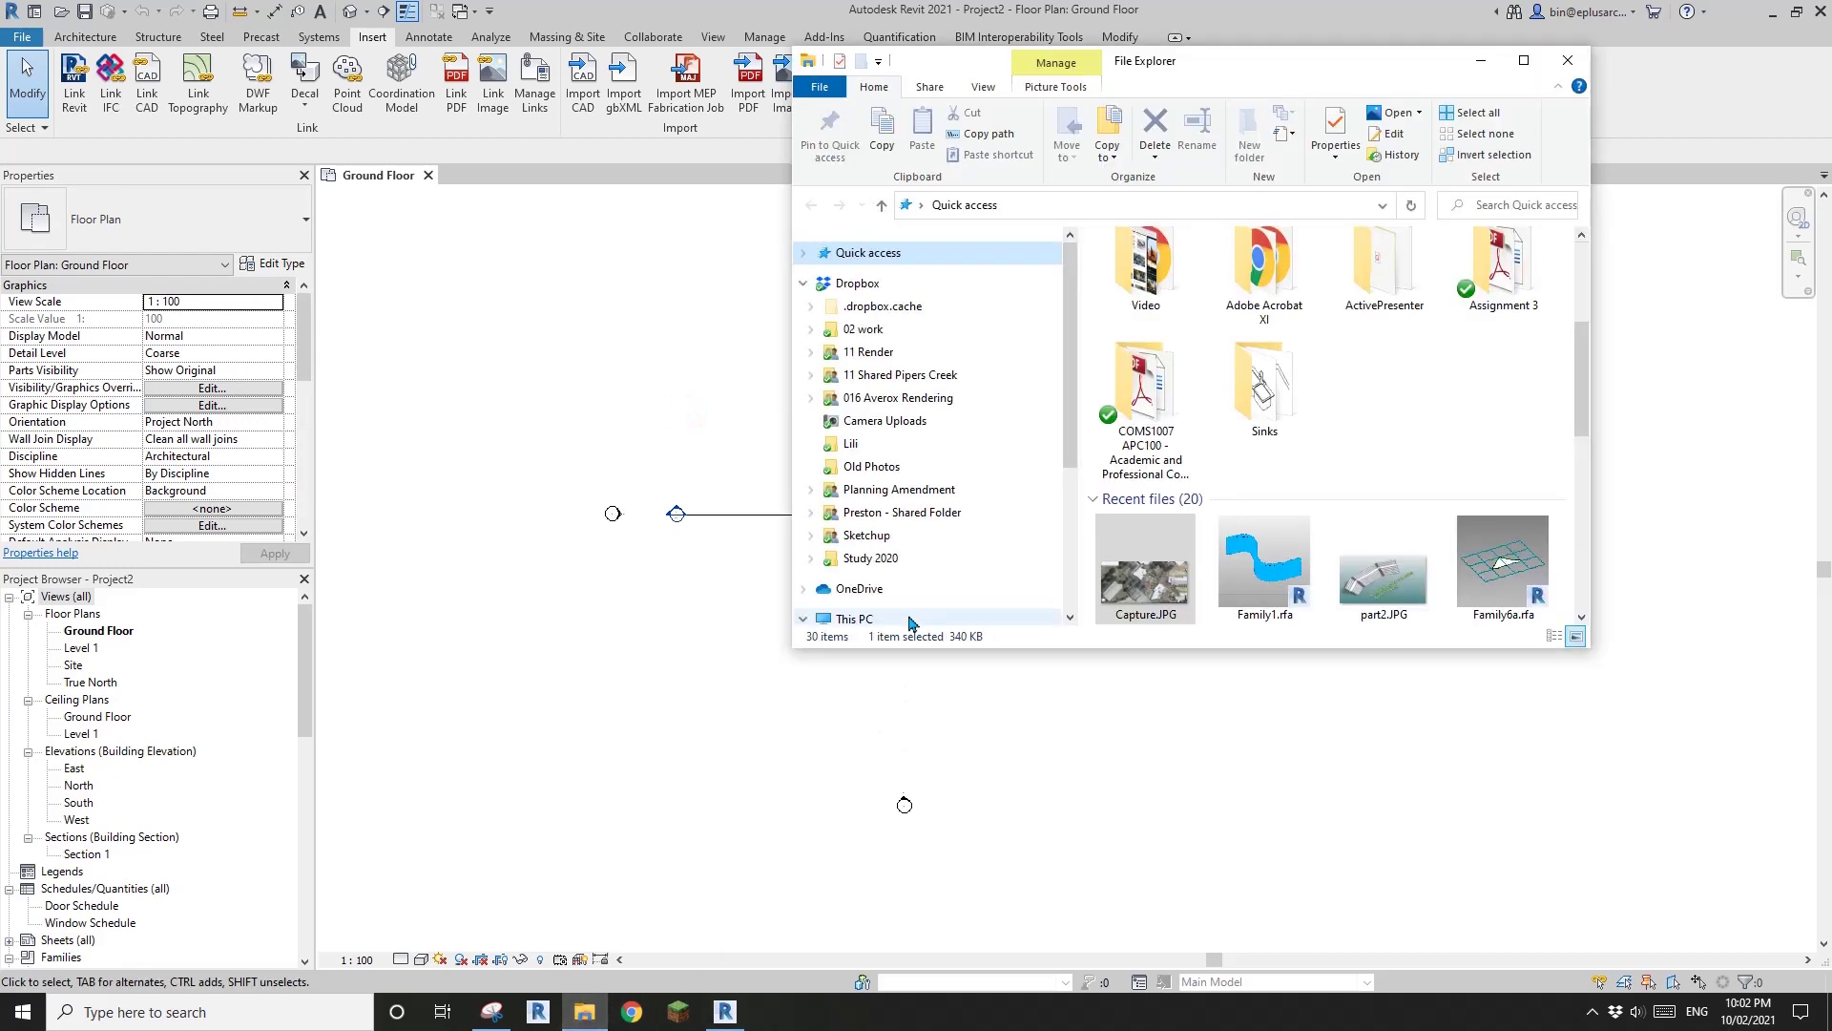
click(1145, 592)
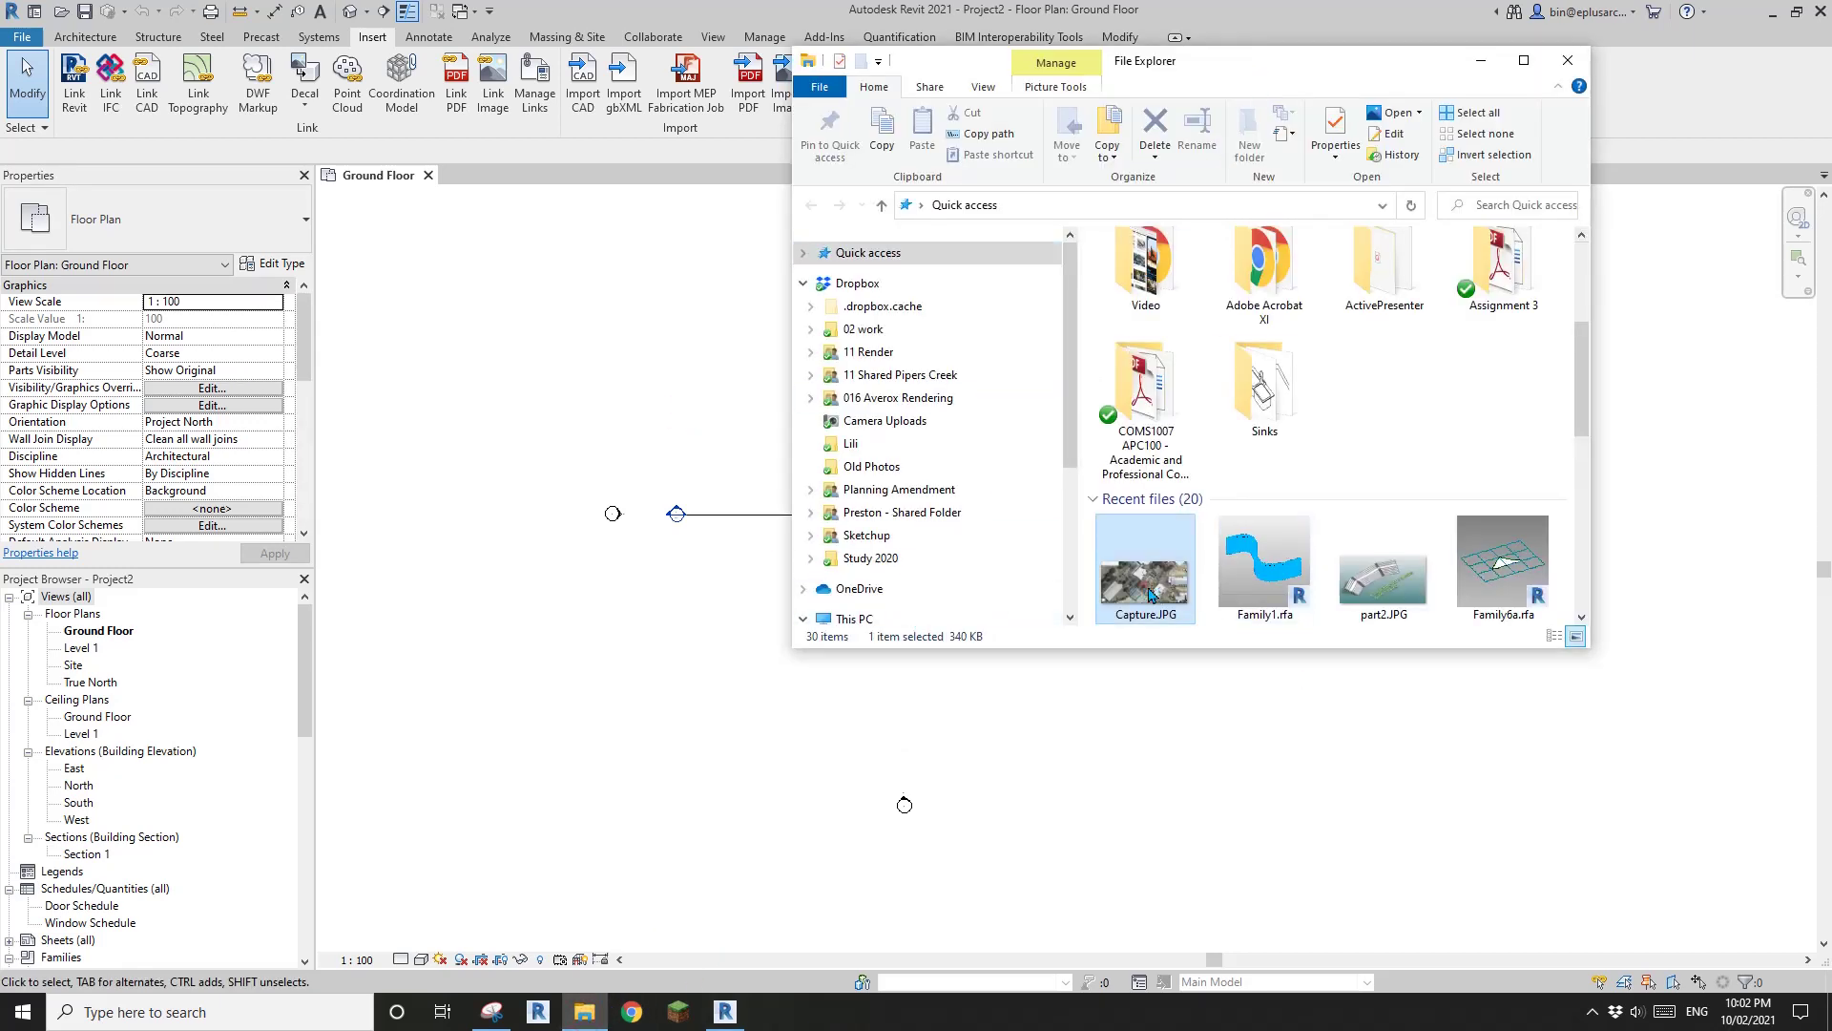
drag(990, 638, 696, 634)
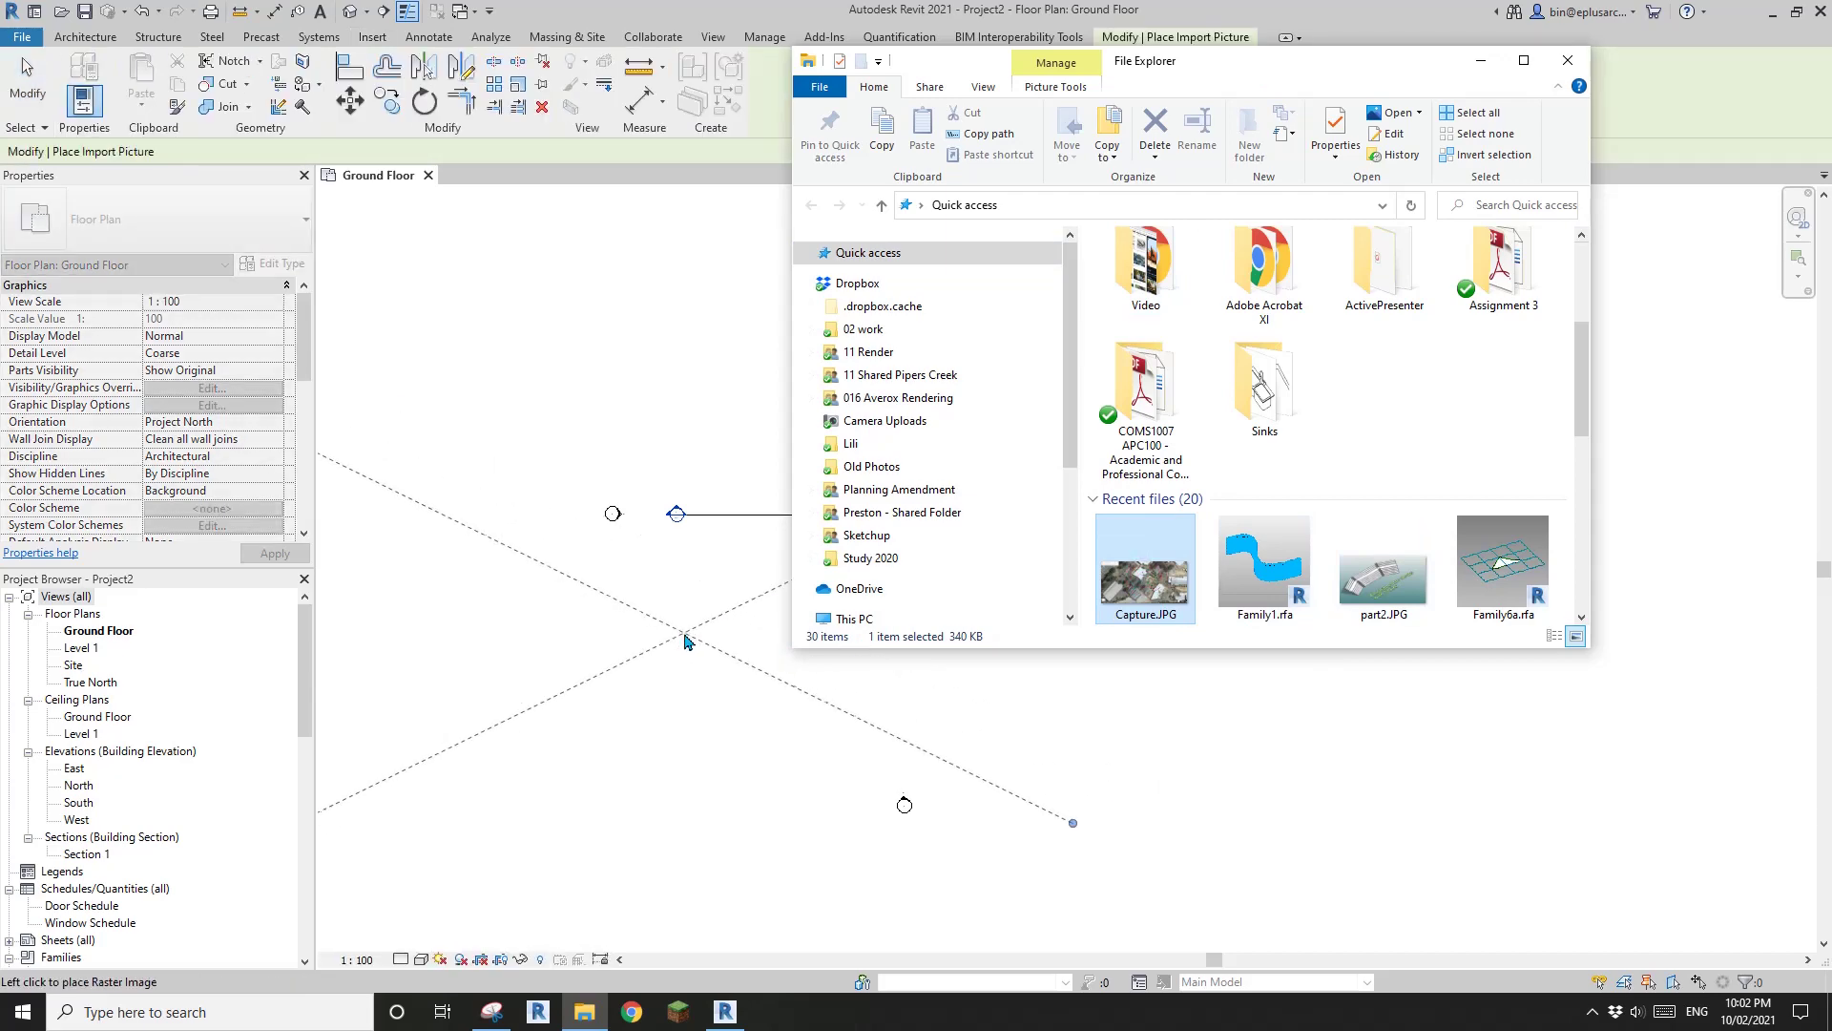
click(713, 625)
- Move the placed aerial image to the right over the plan's section line and deselect it
middle_drag(713, 625, 1012, 486)
drag(1005, 552, 1279, 499)
middle_drag(1229, 445, 974, 499)
scroll(1049, 506, up, 1)
key(Escape)
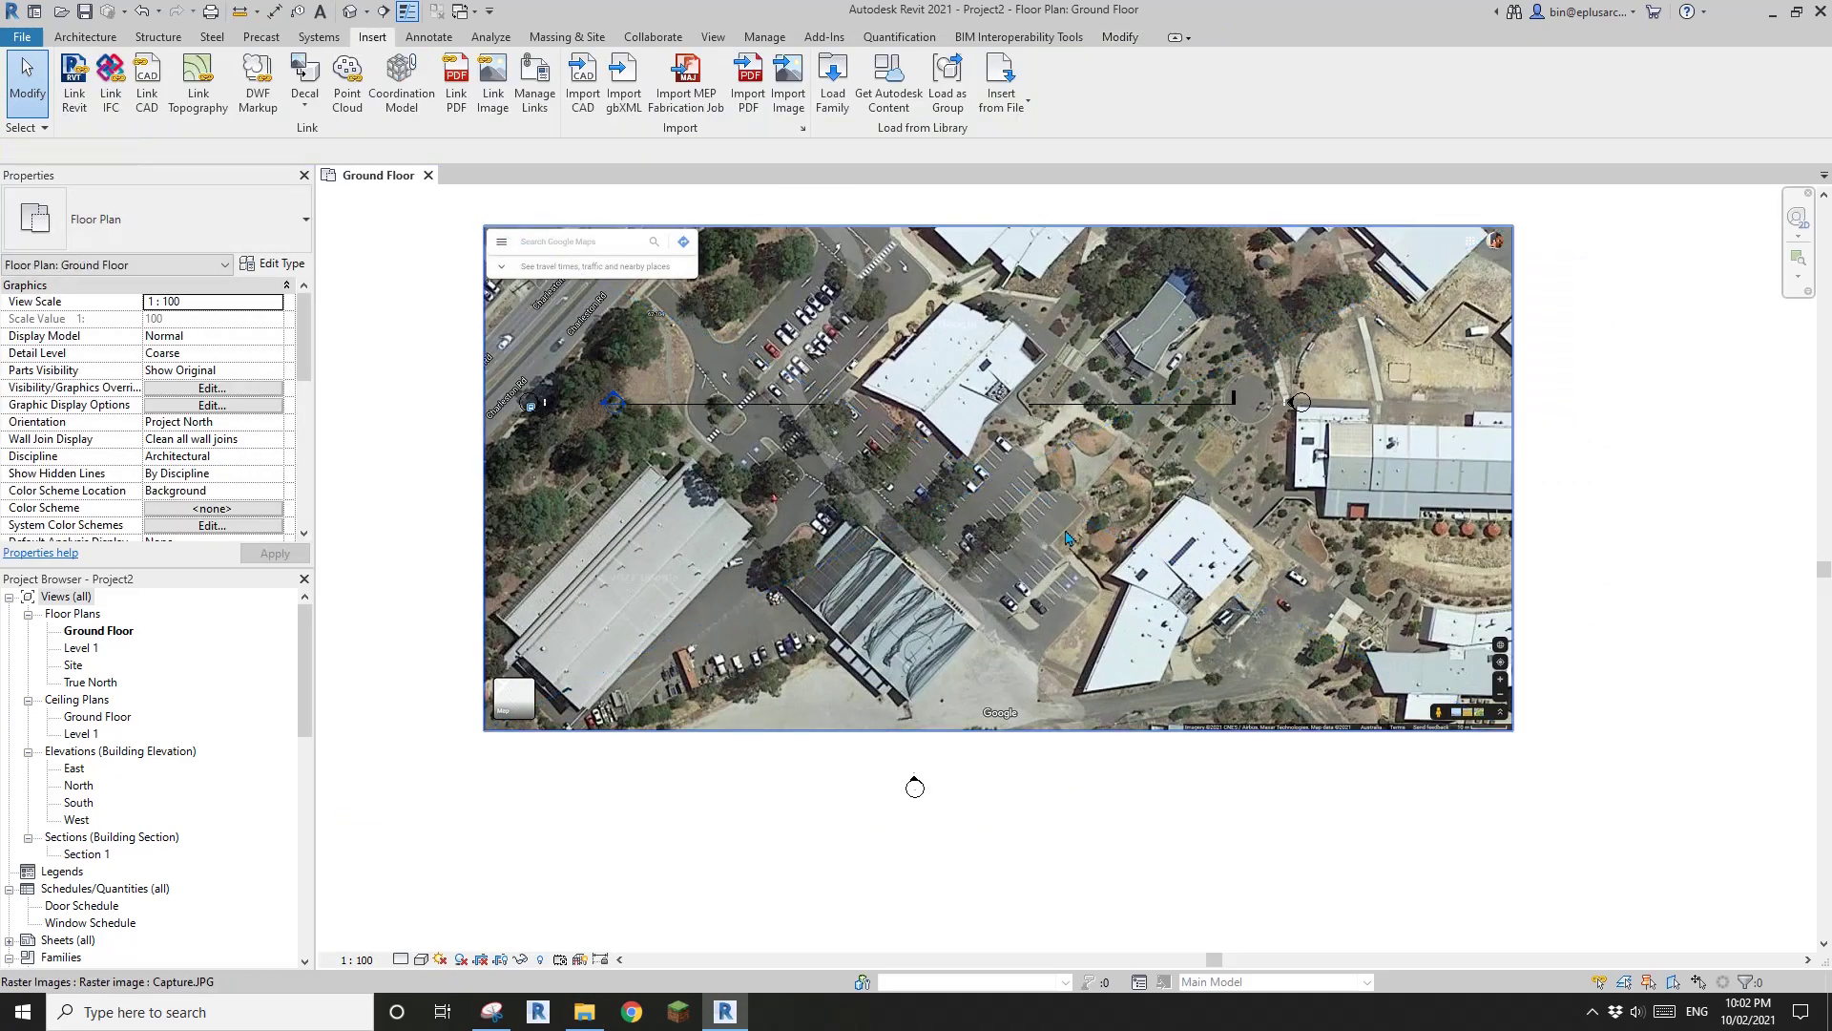
- Start scaling the aerial image graphically, with the origin on the left tick of its 10 m scale bar
middle_drag(1064, 536, 981, 545)
scroll(1246, 707, up, 8)
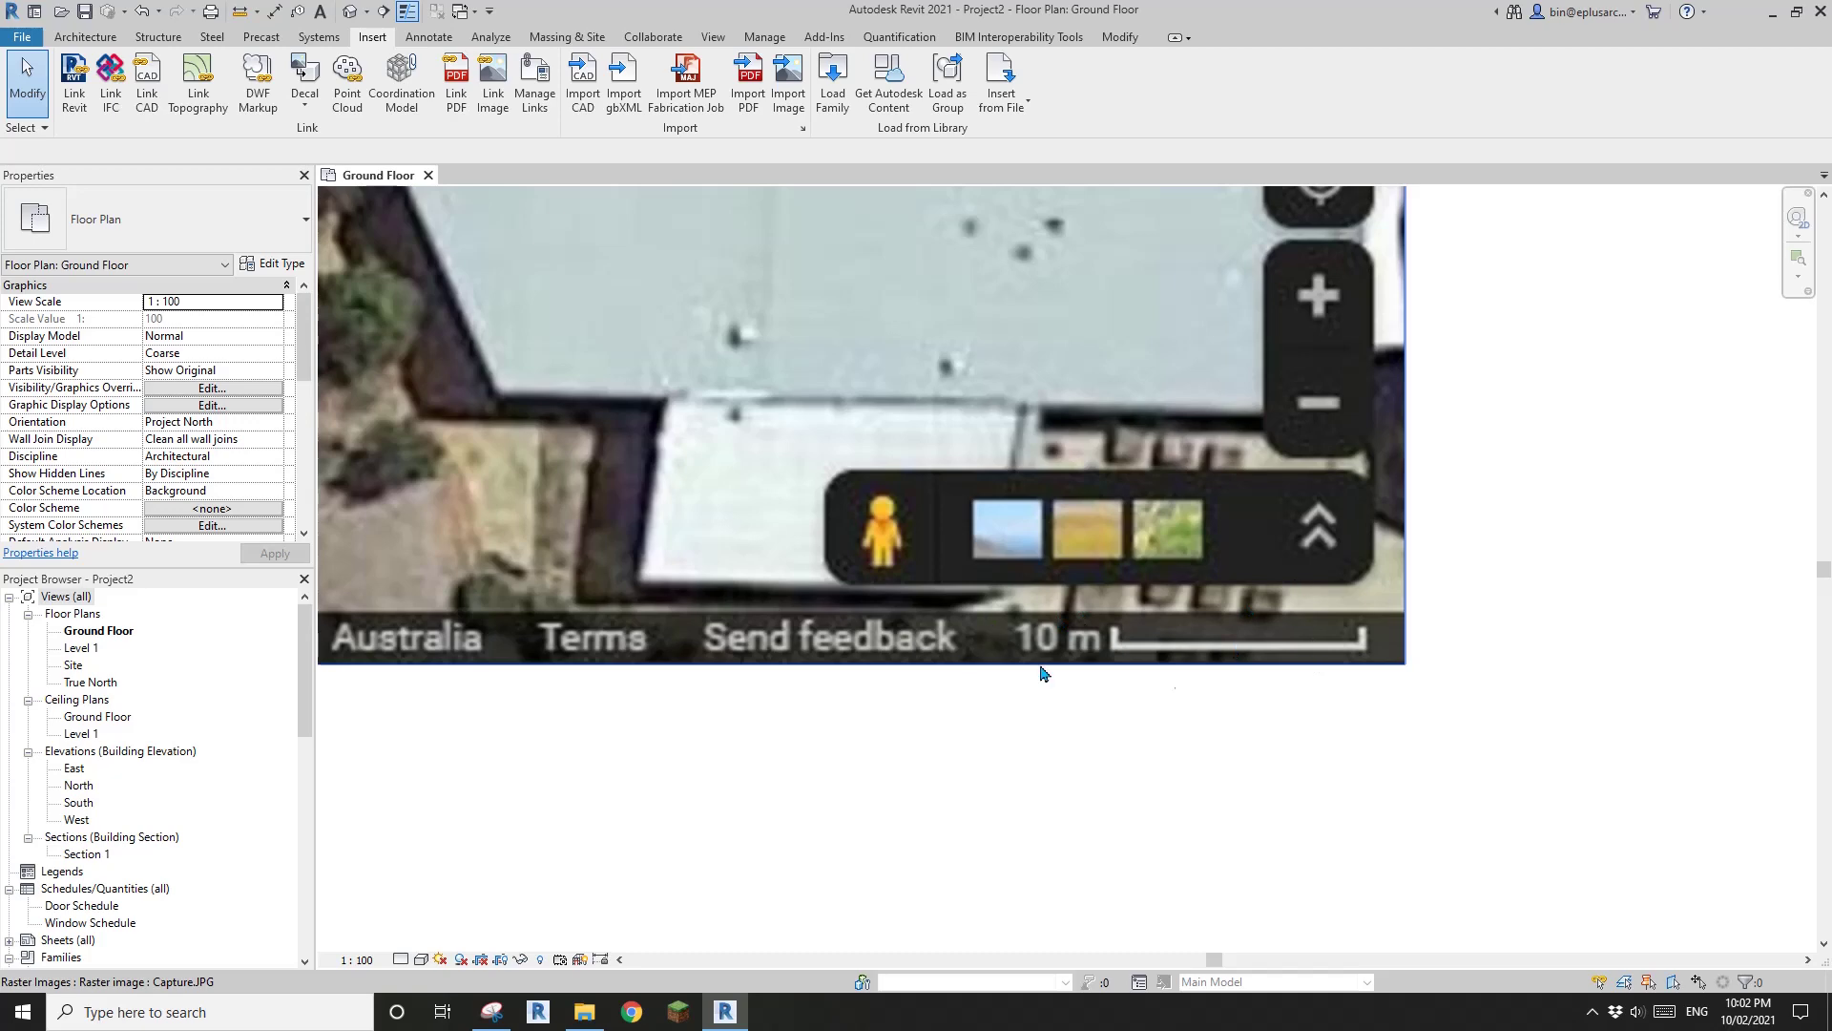
scroll(1042, 674, down, 8)
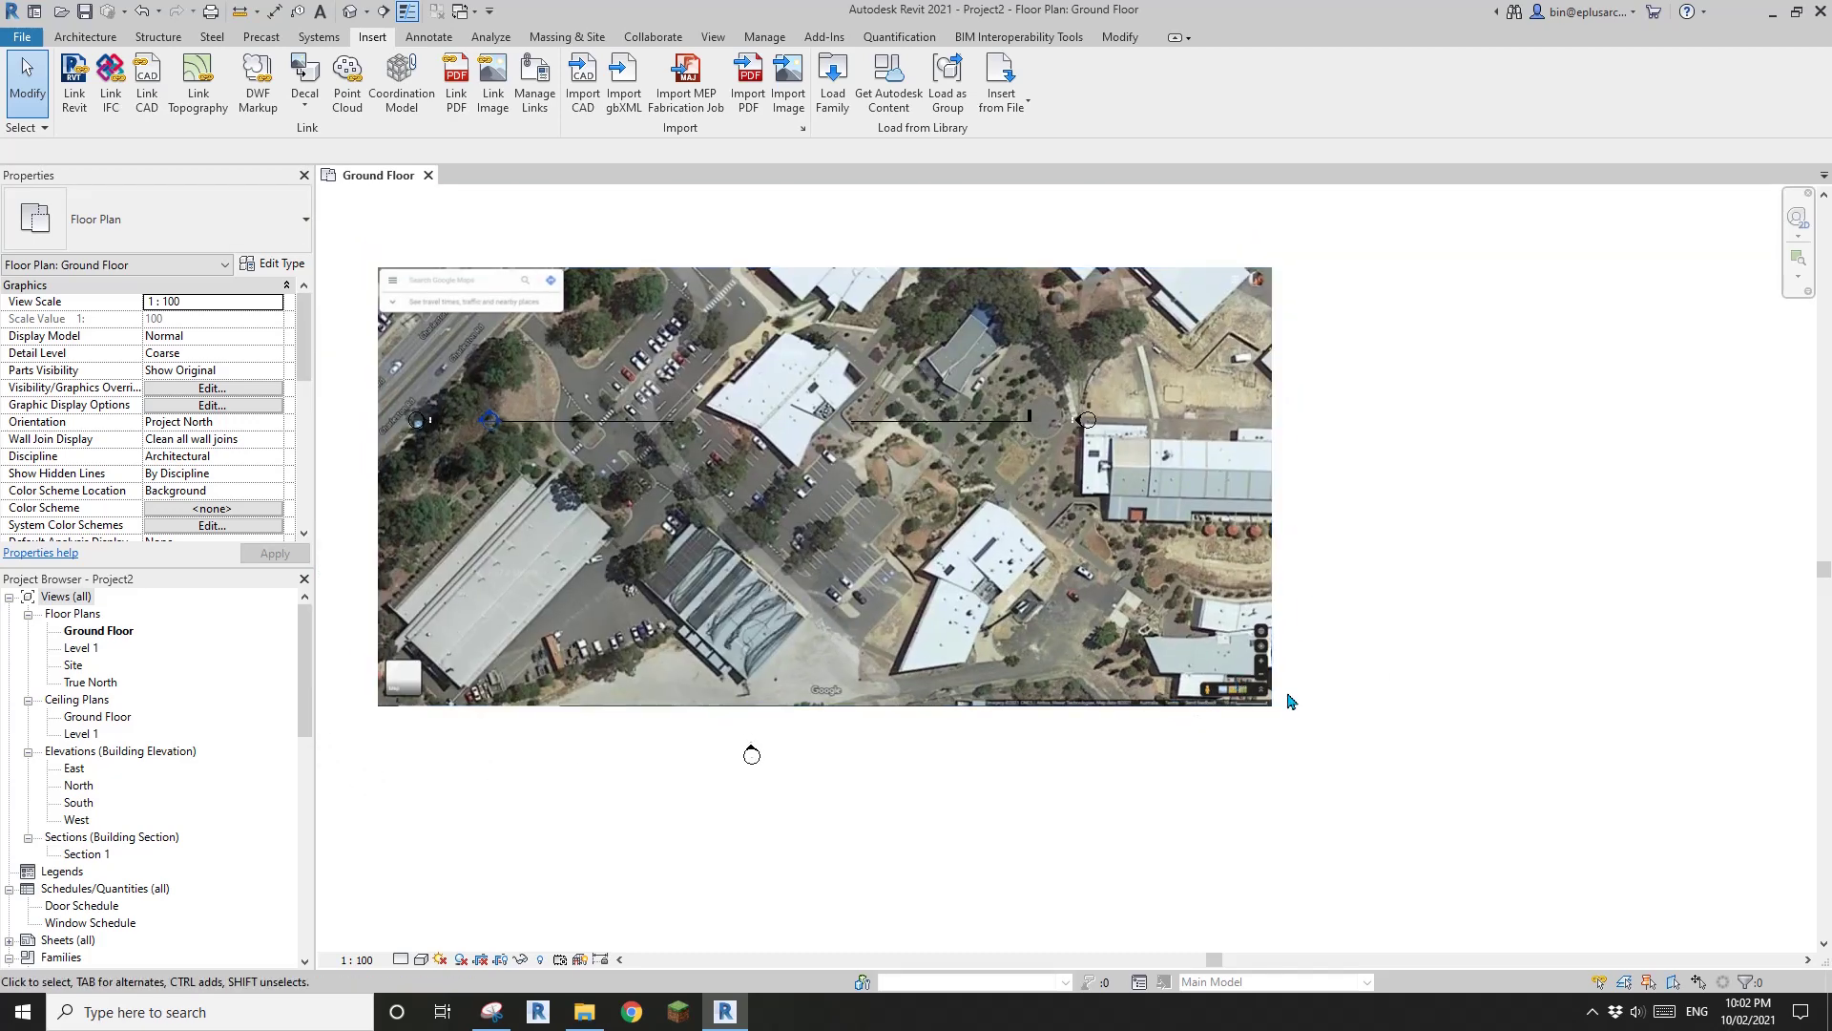
scroll(1284, 704, up, 4)
scroll(1277, 707, down, 3)
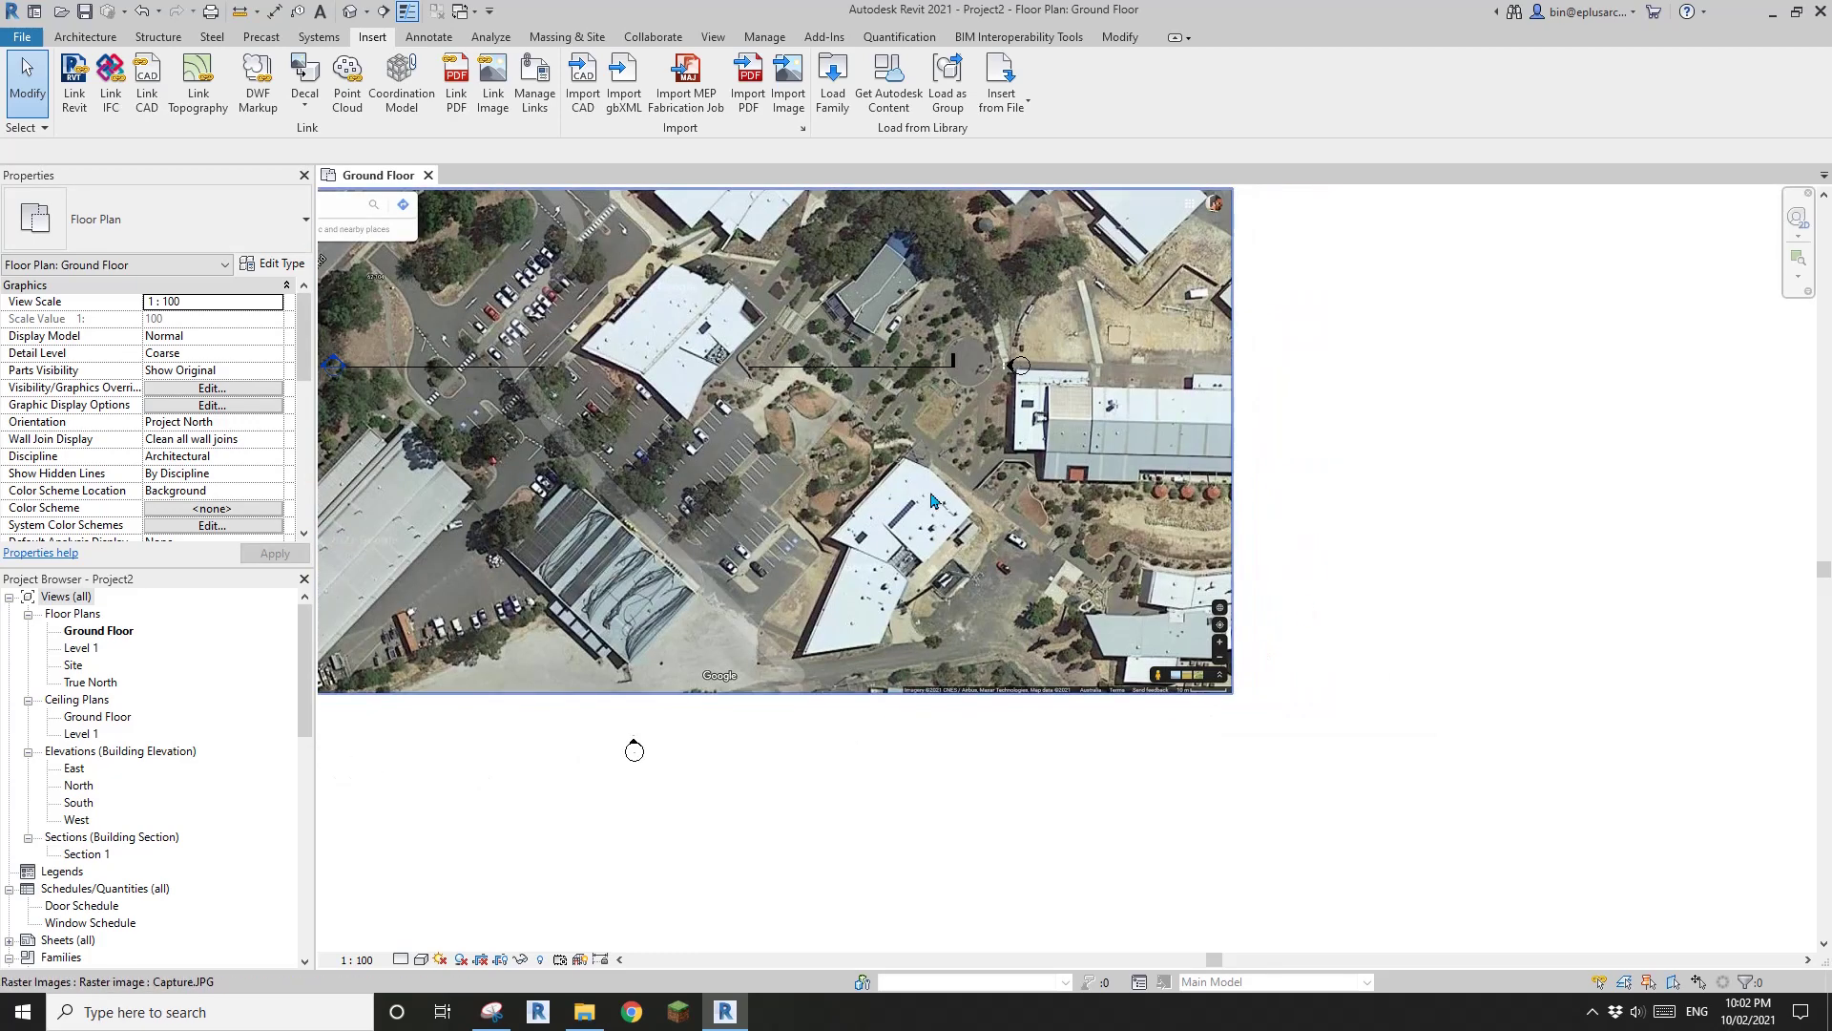
click(844, 485)
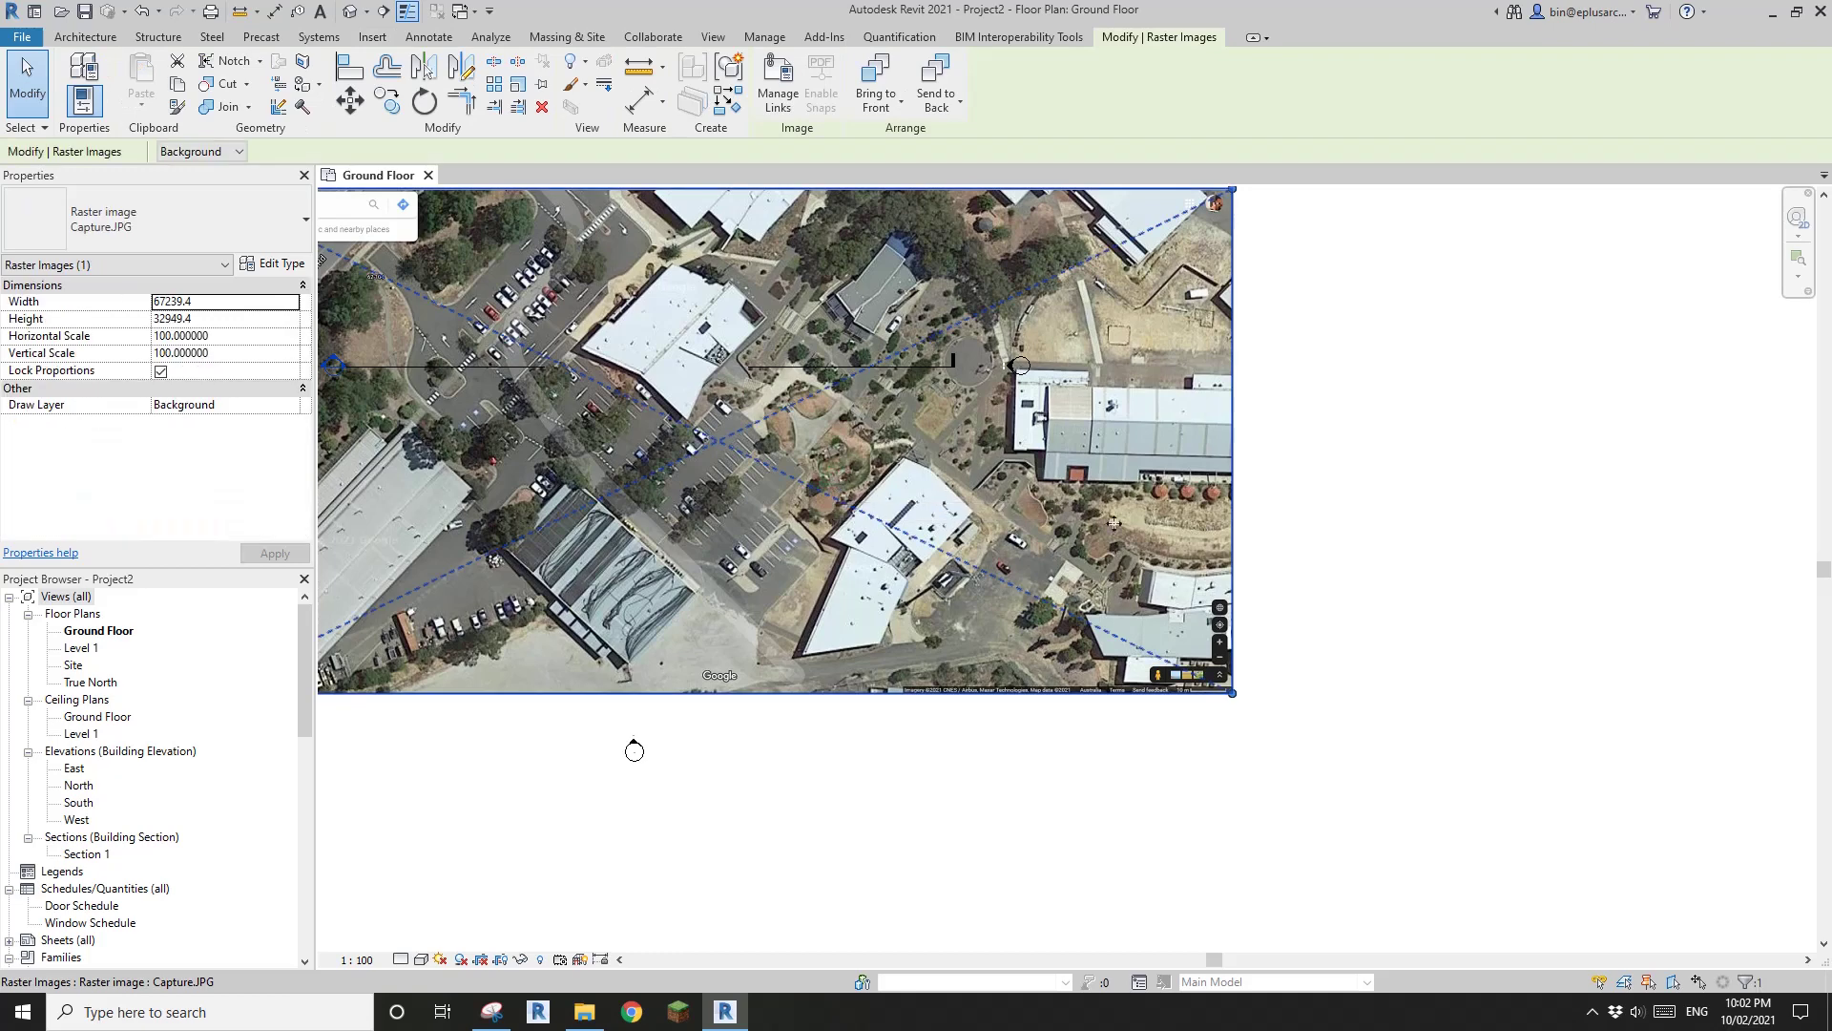
scroll(1210, 692, up, 10)
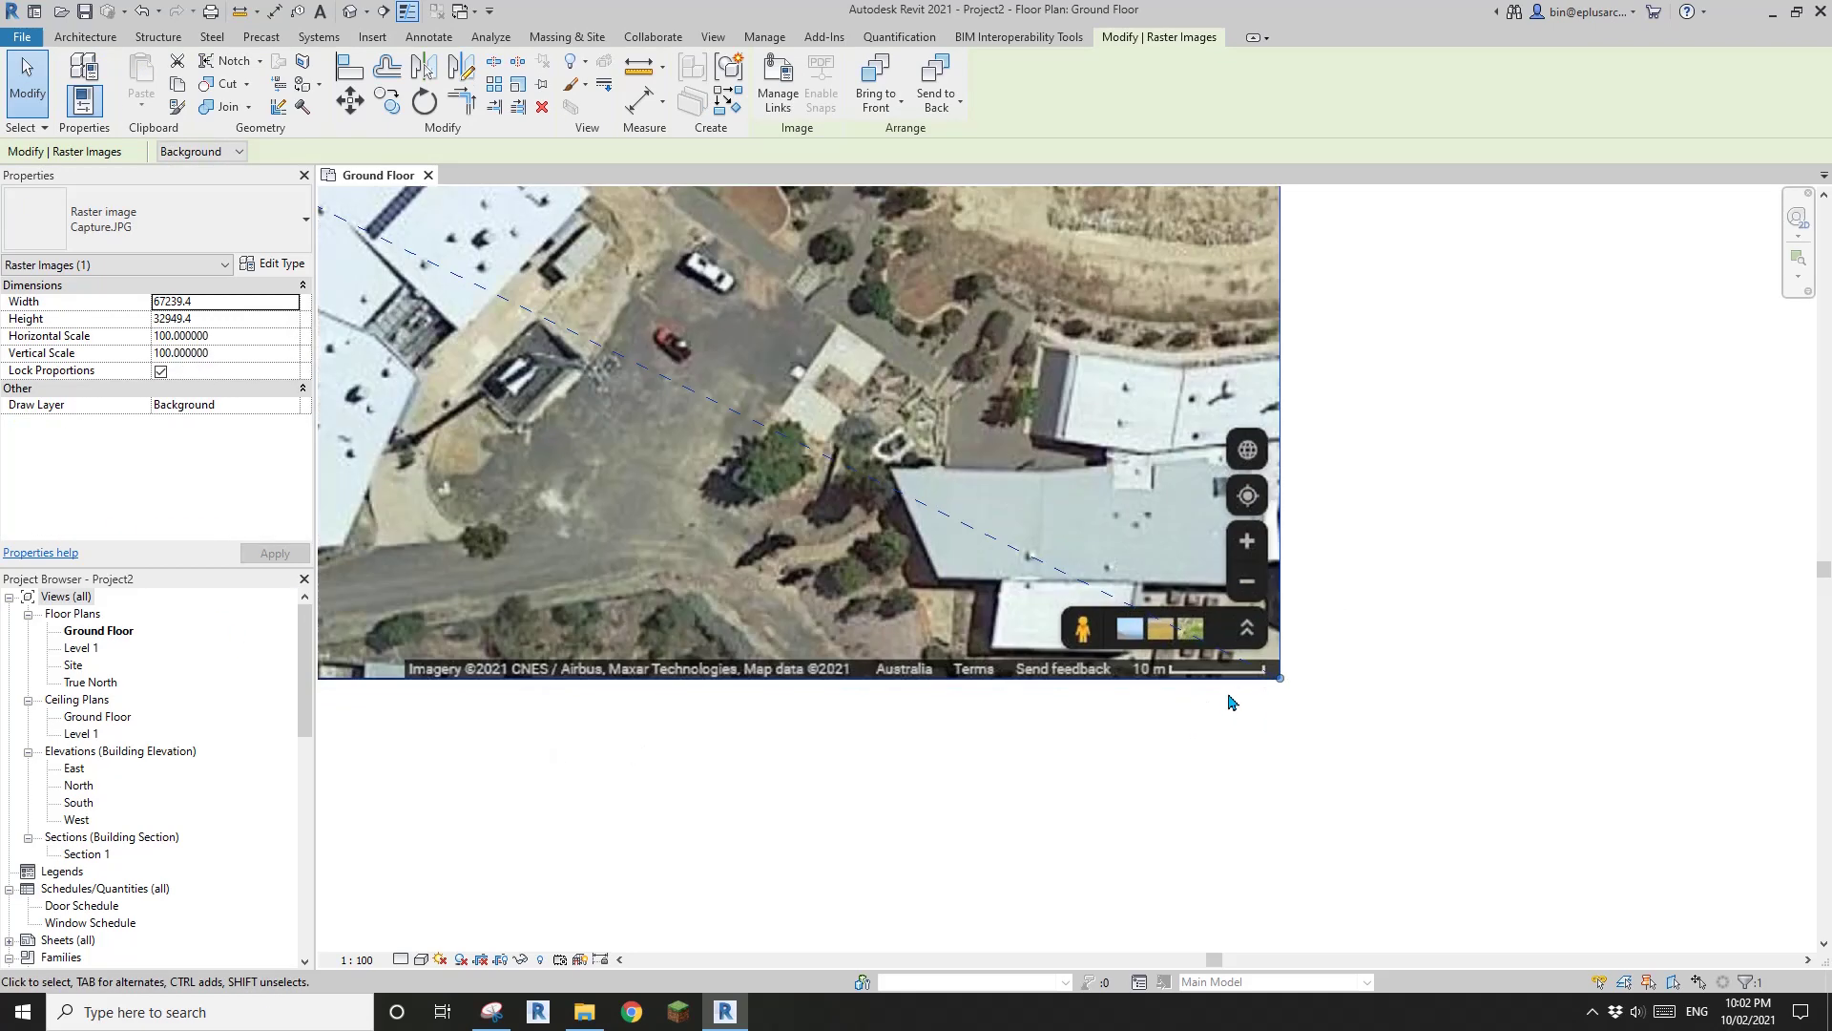
scroll(828, 633, up, 5)
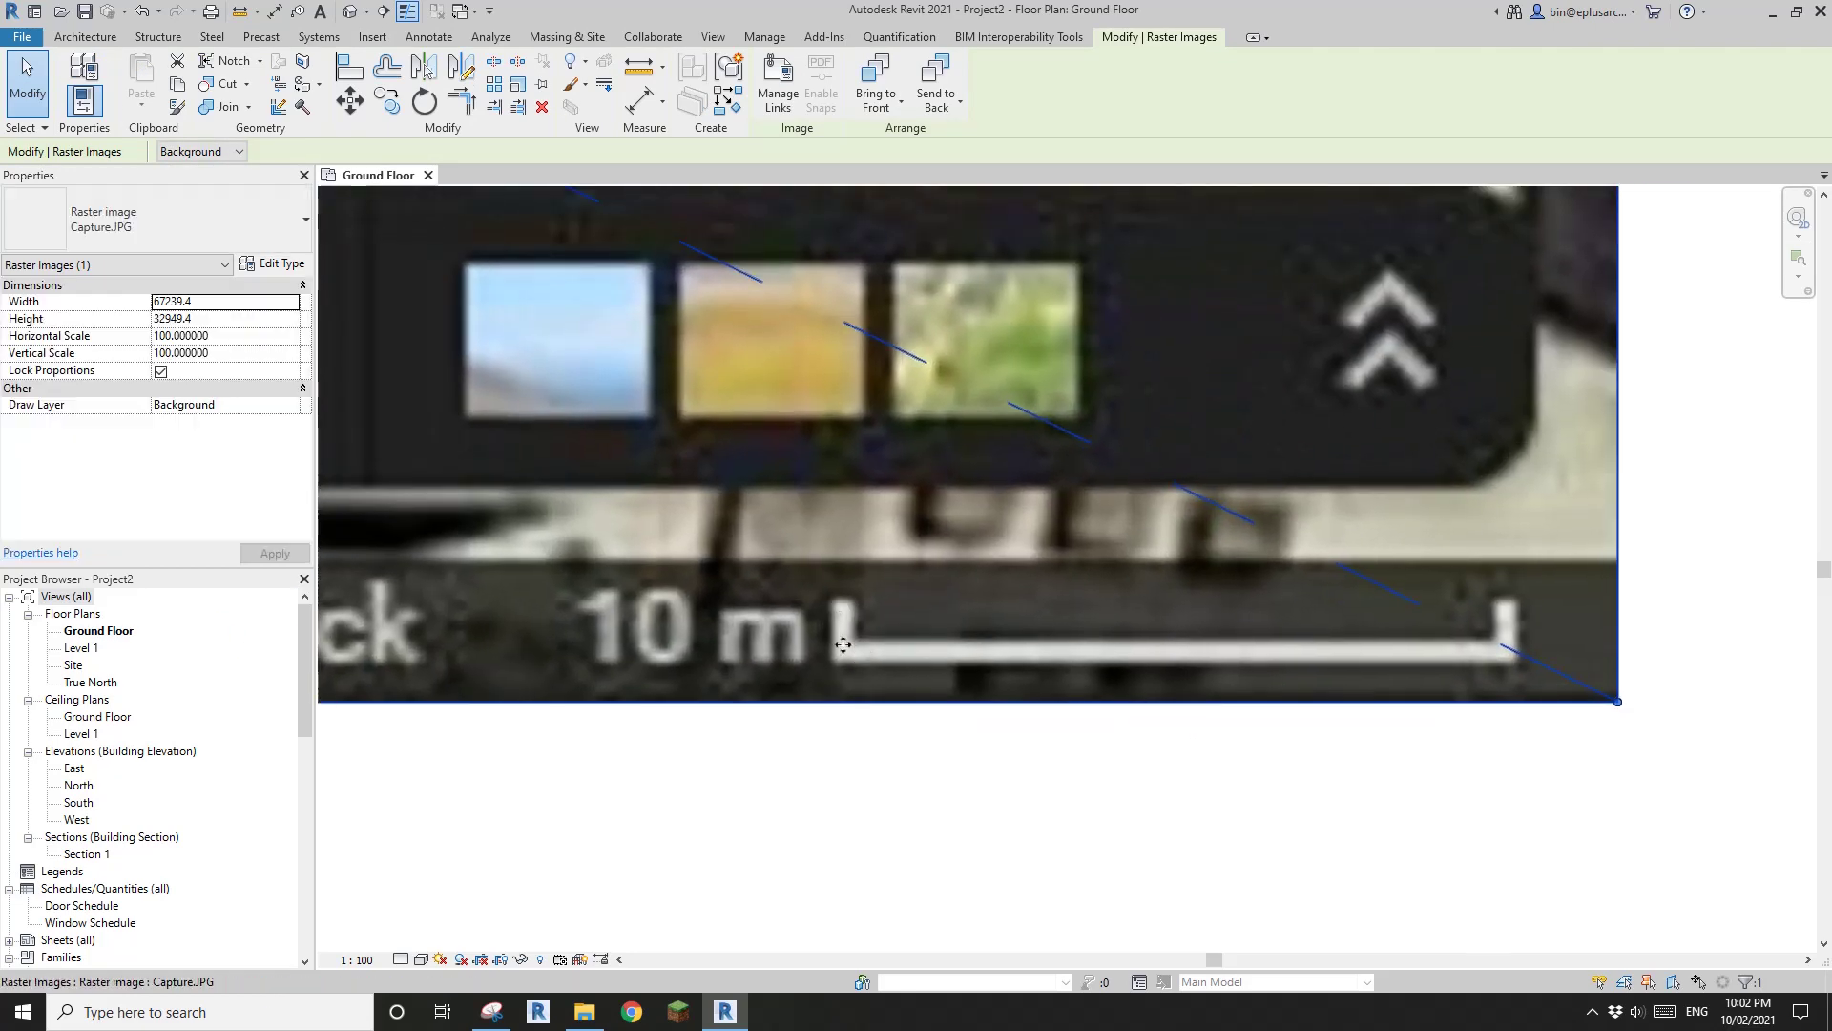
middle_drag(1000, 605, 1069, 595)
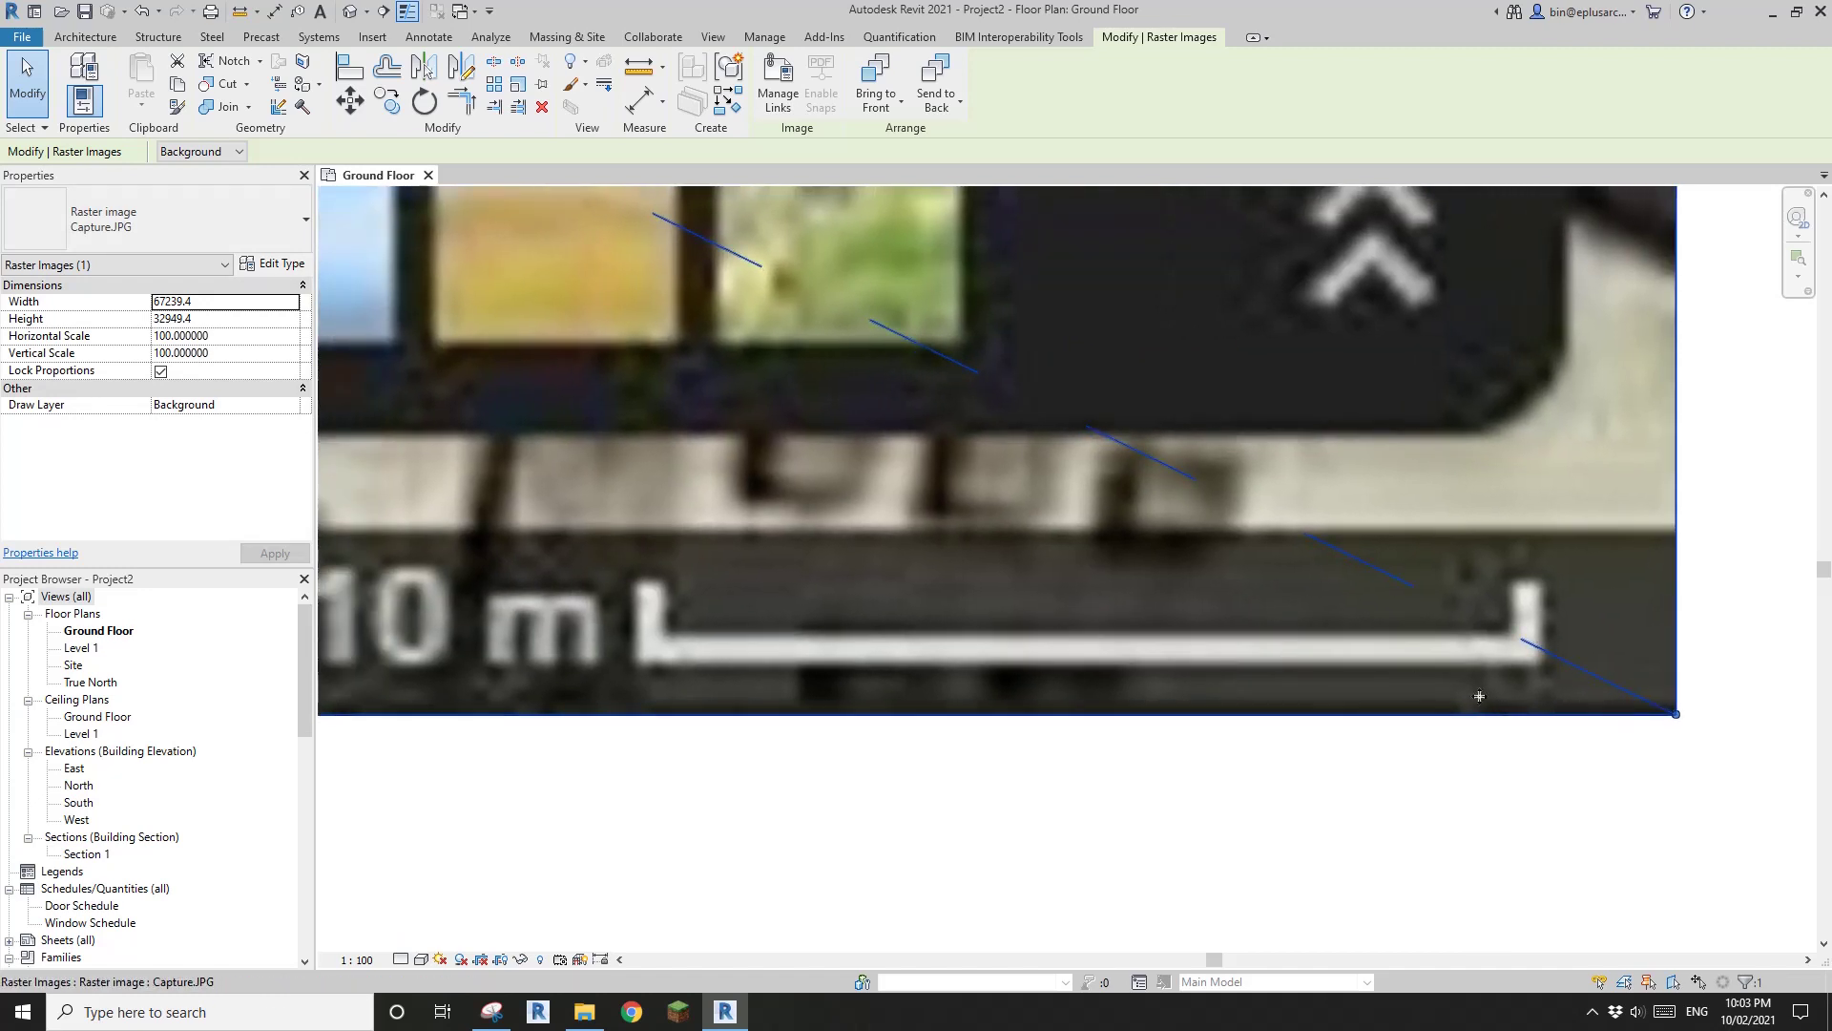
click(1608, 656)
middle_drag(806, 586, 811, 584)
key(r)
key(e)
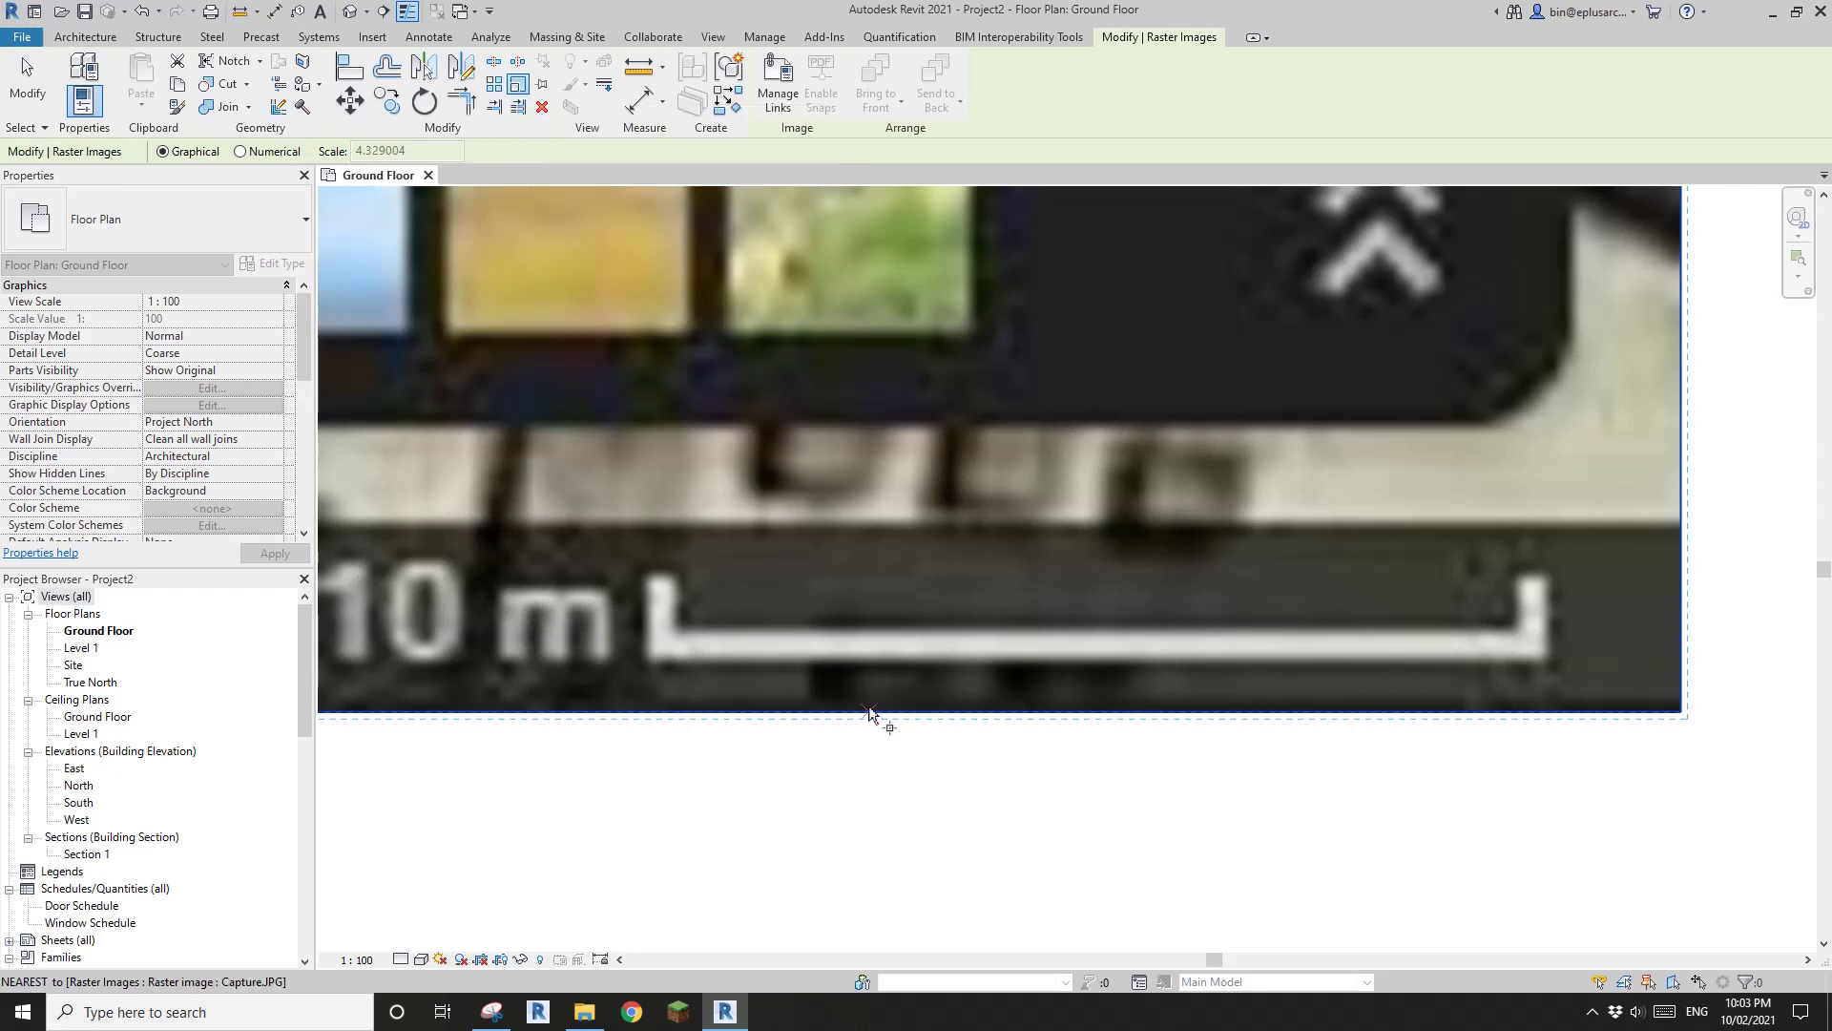
scroll(651, 639, up, 1)
scroll(651, 639, up, 3)
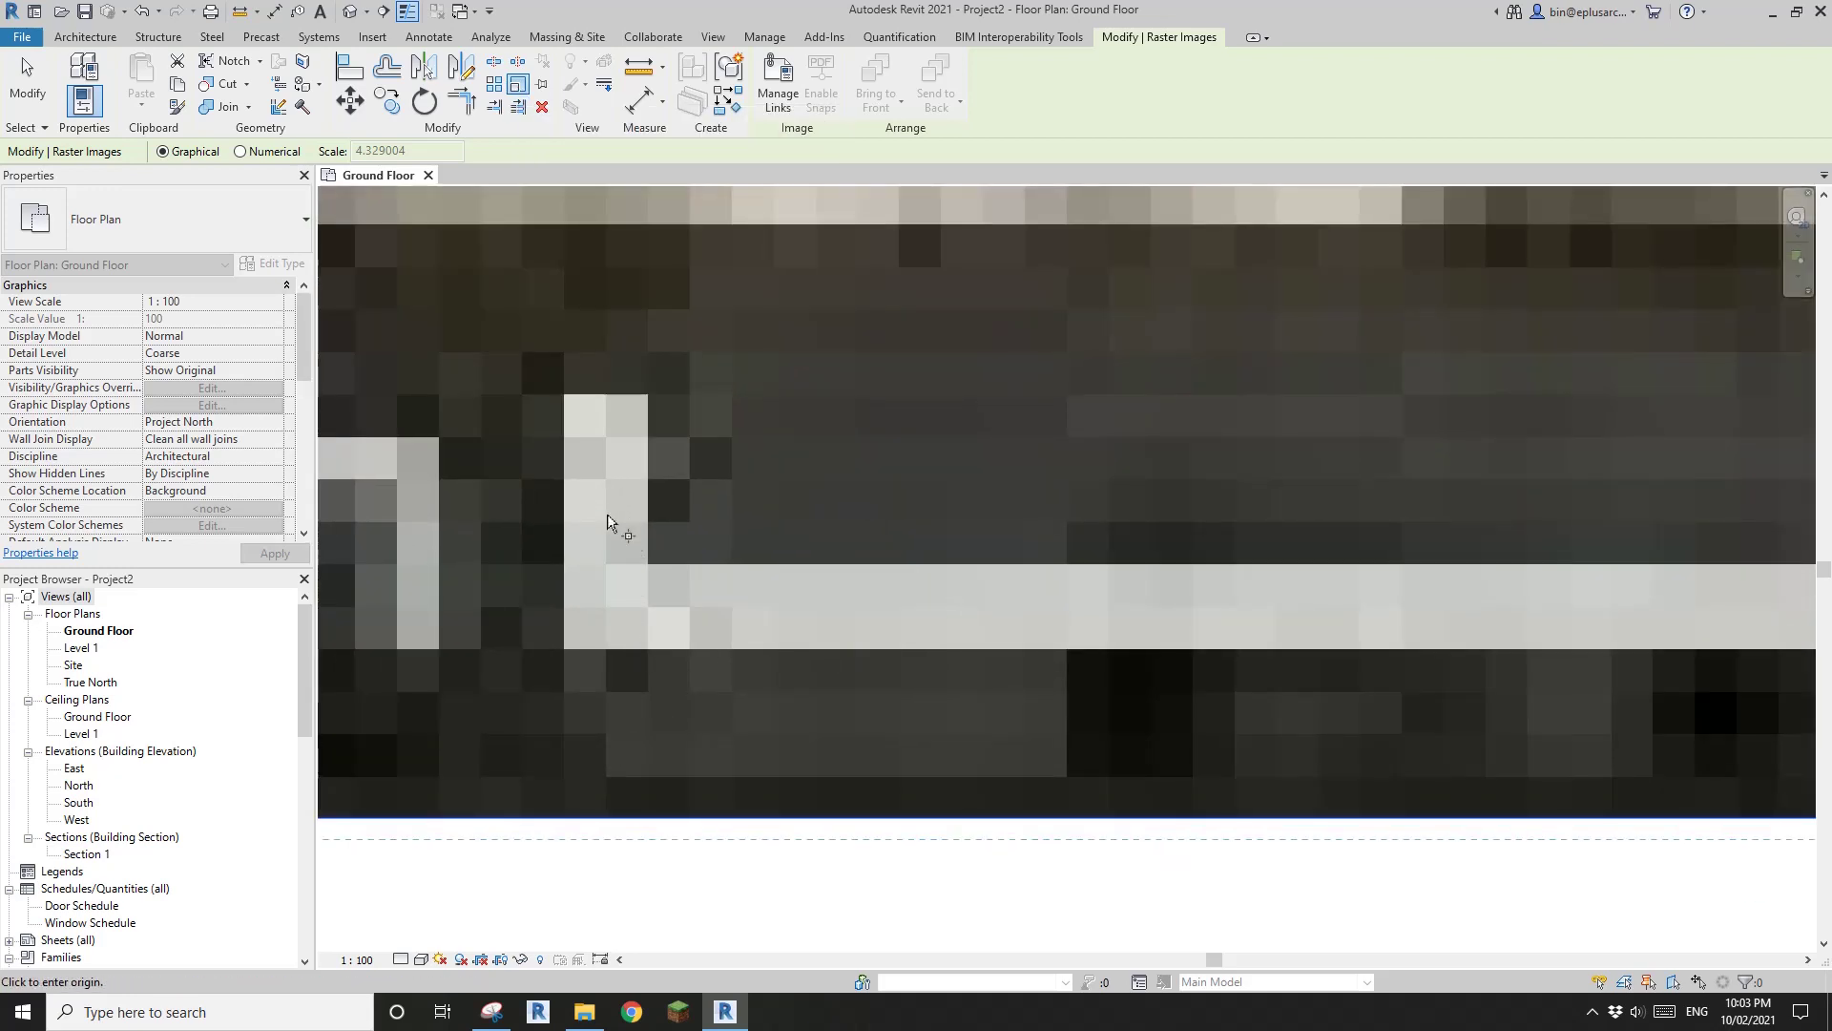
click(605, 547)
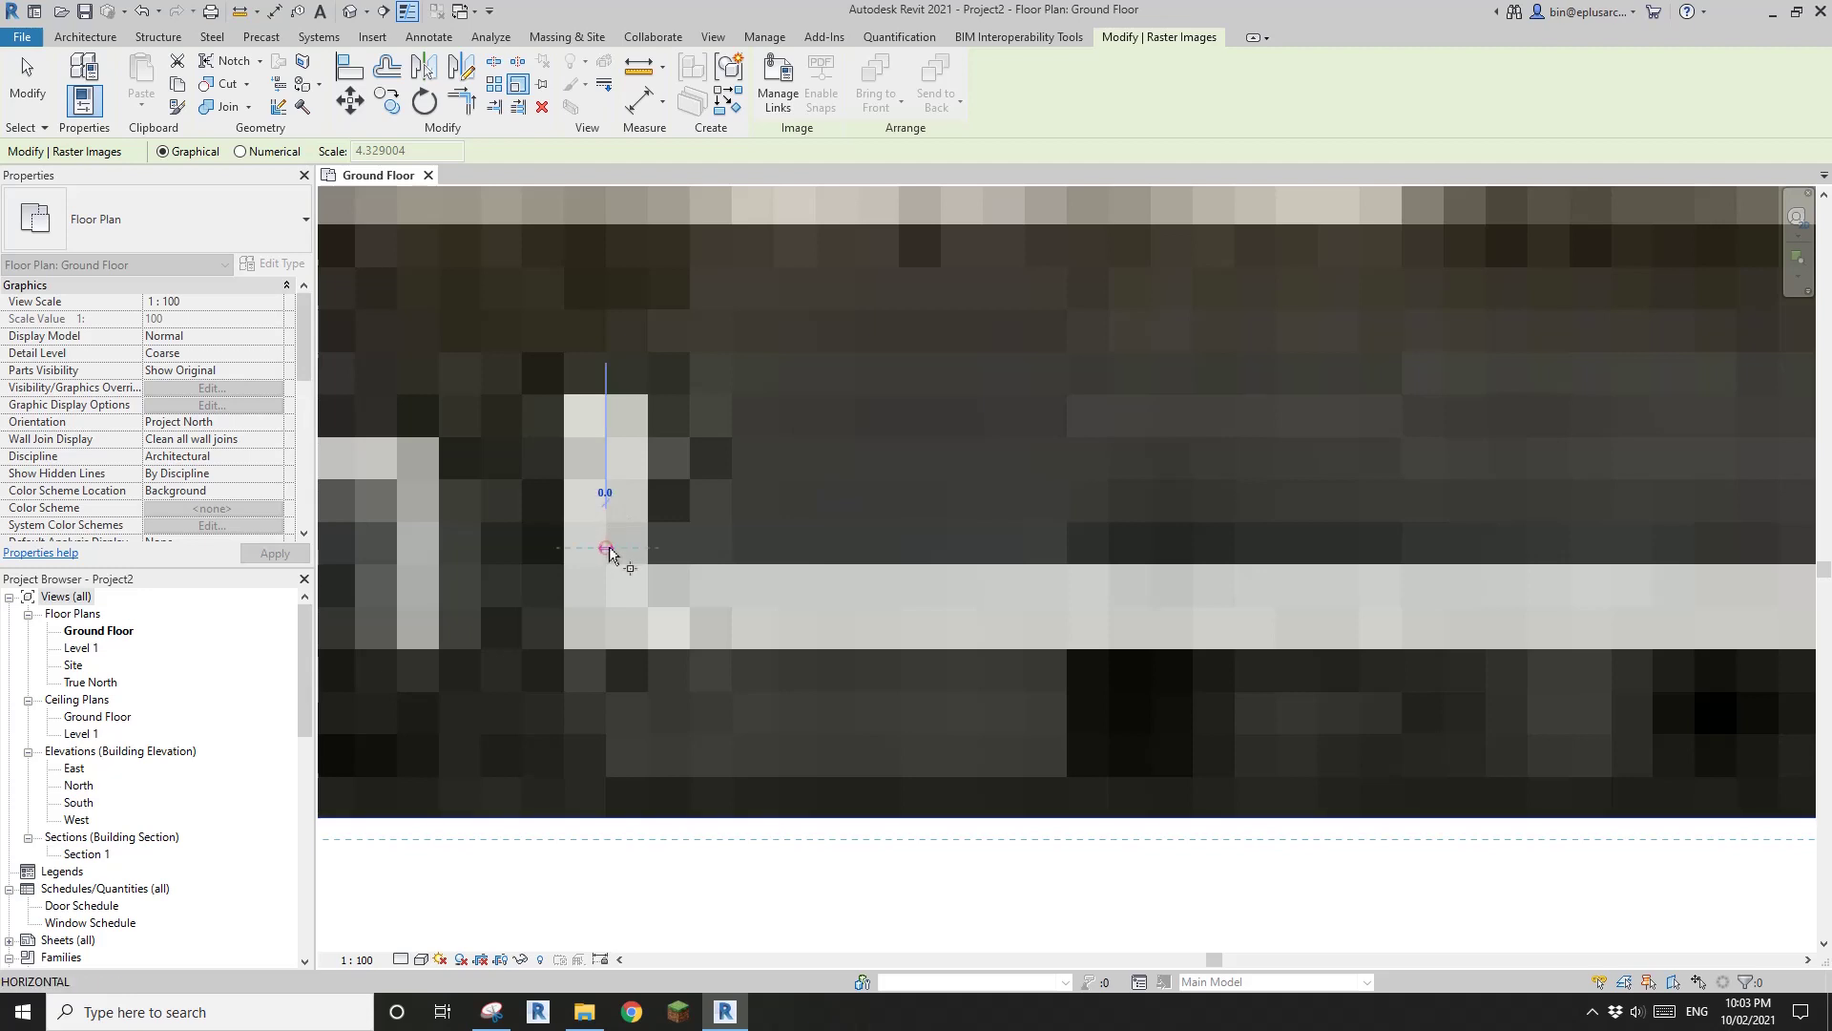
- Use the right tick of the scale bar as the reference point and scale the image to a bar length of 10000
scroll(605, 547, down, 4)
scroll(1219, 552, up, 5)
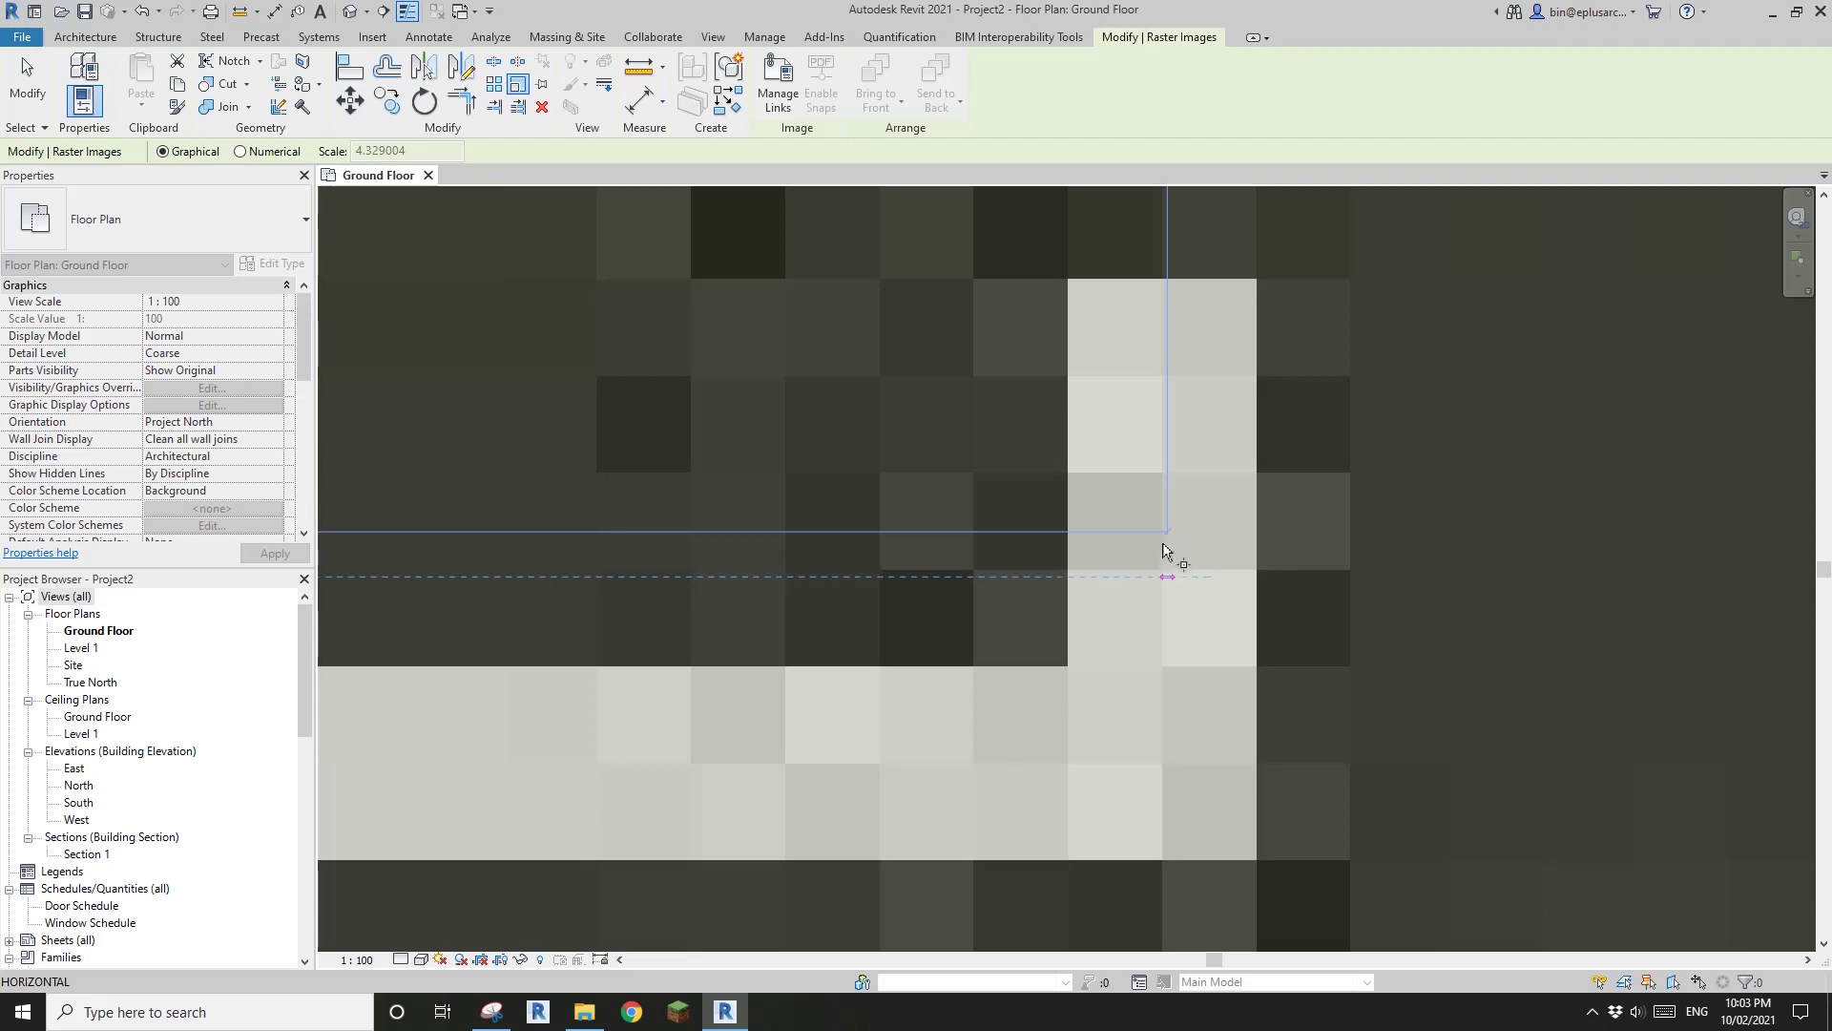
scroll(1164, 551, up, 2)
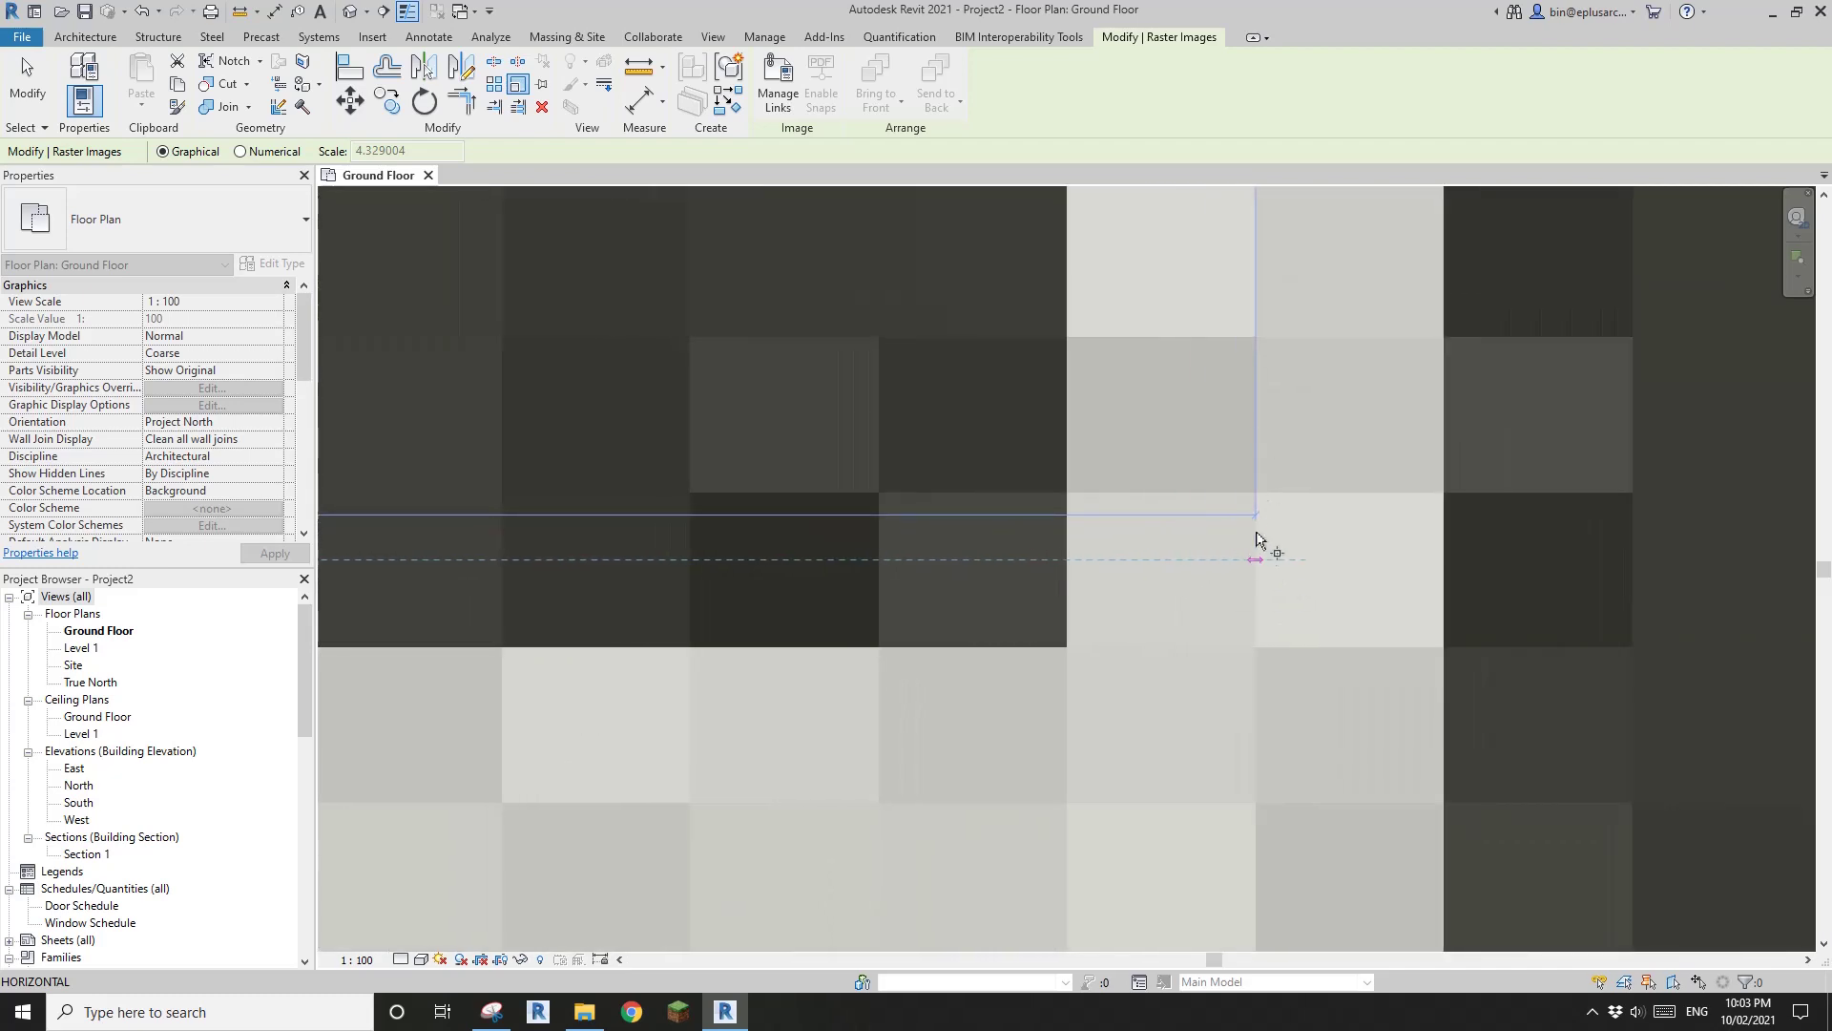
scroll(1244, 590, down, 6)
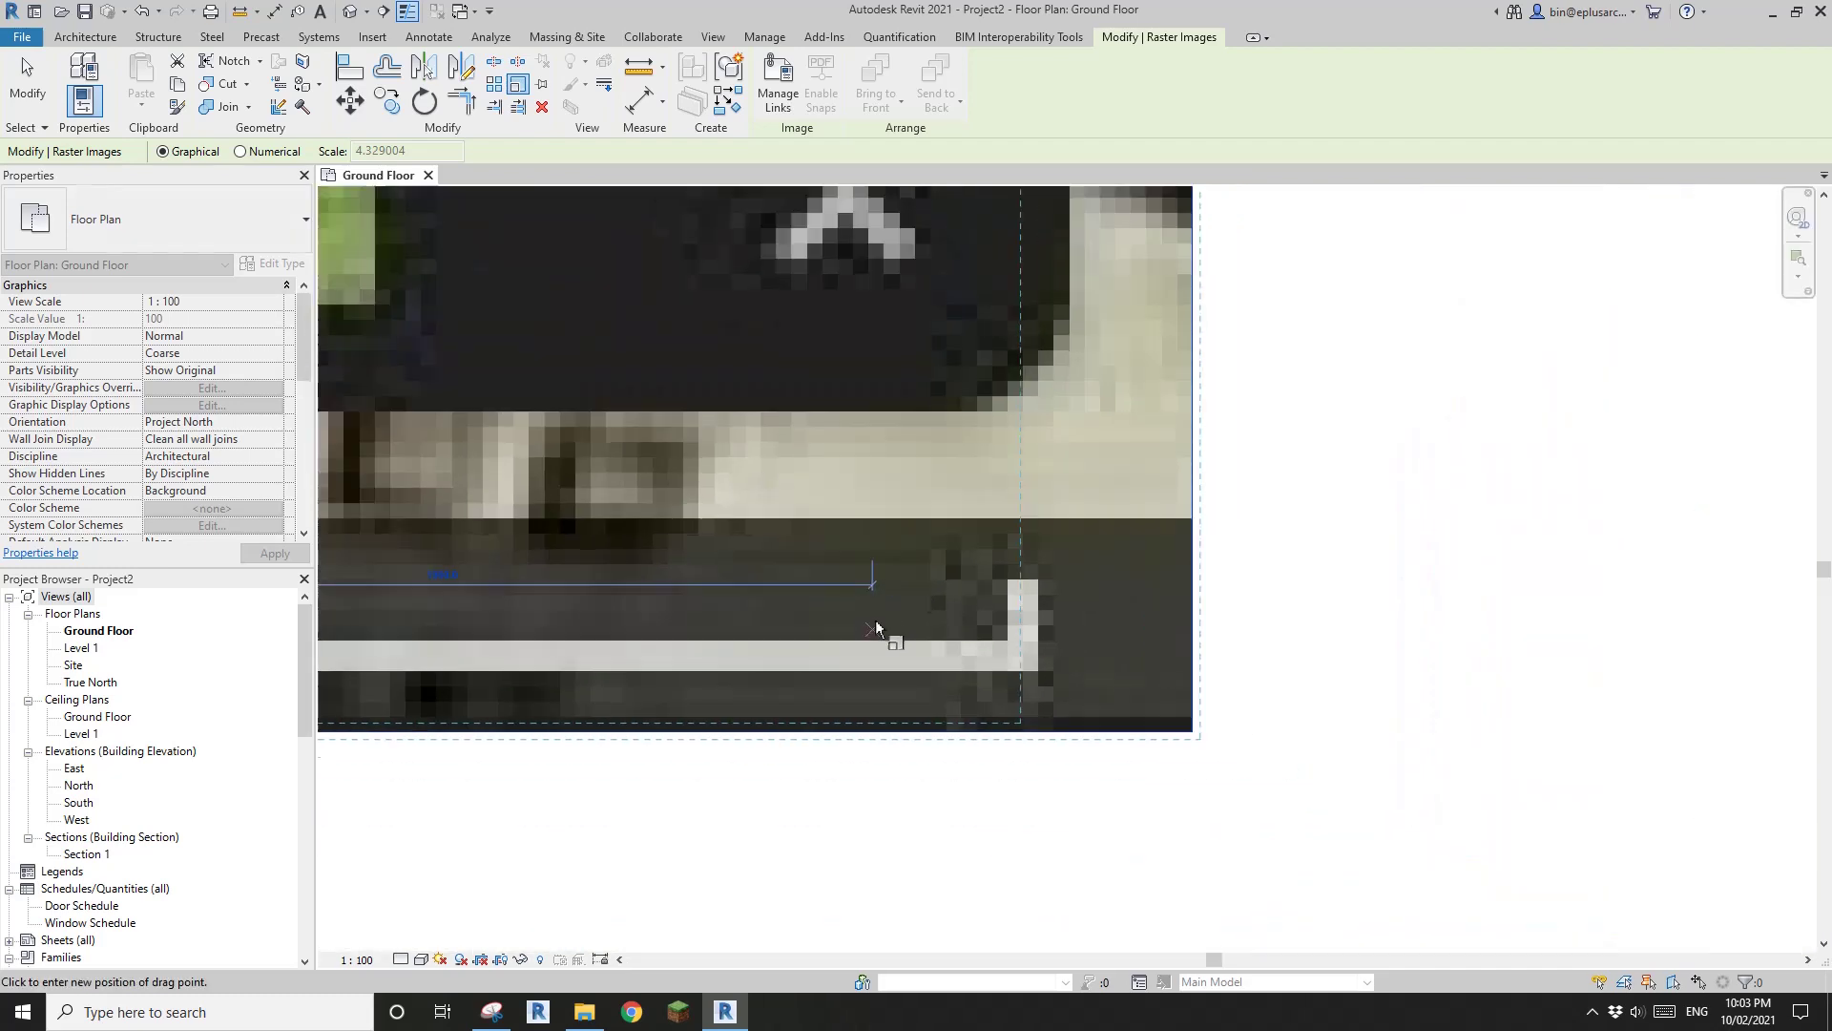
middle_drag(798, 643, 1091, 648)
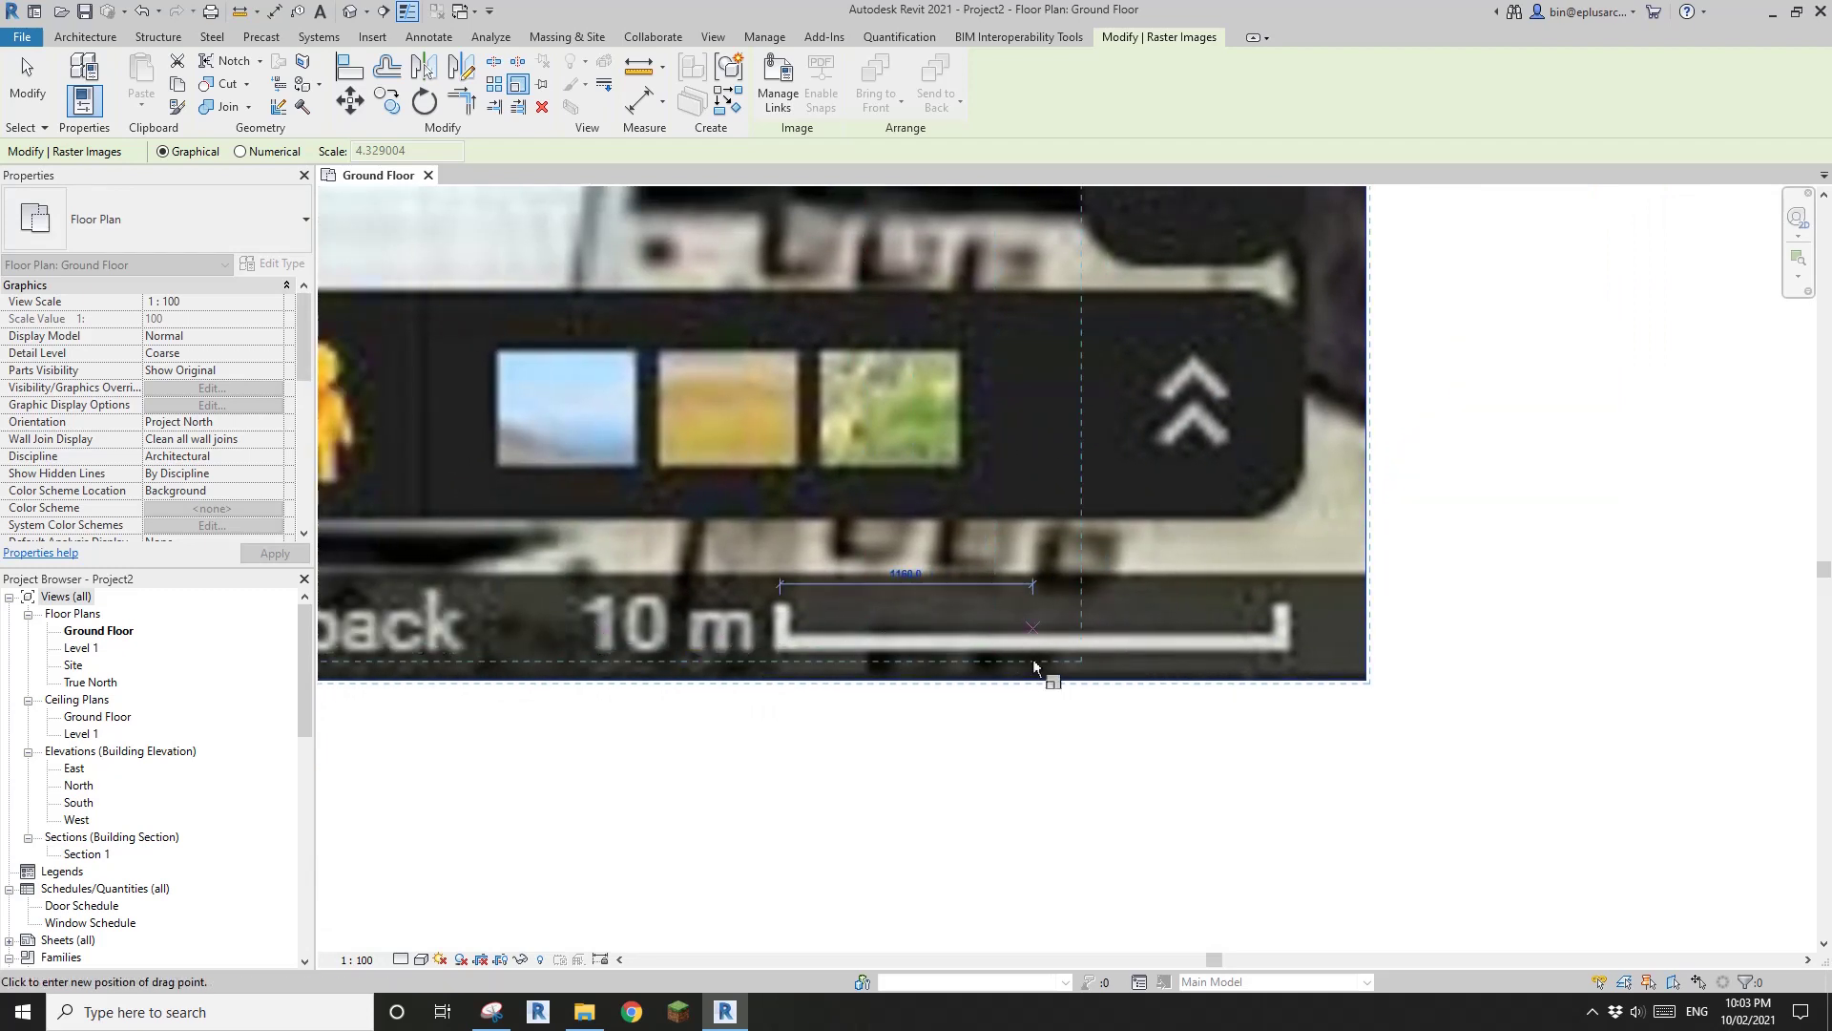
click(1035, 665)
text(10000)
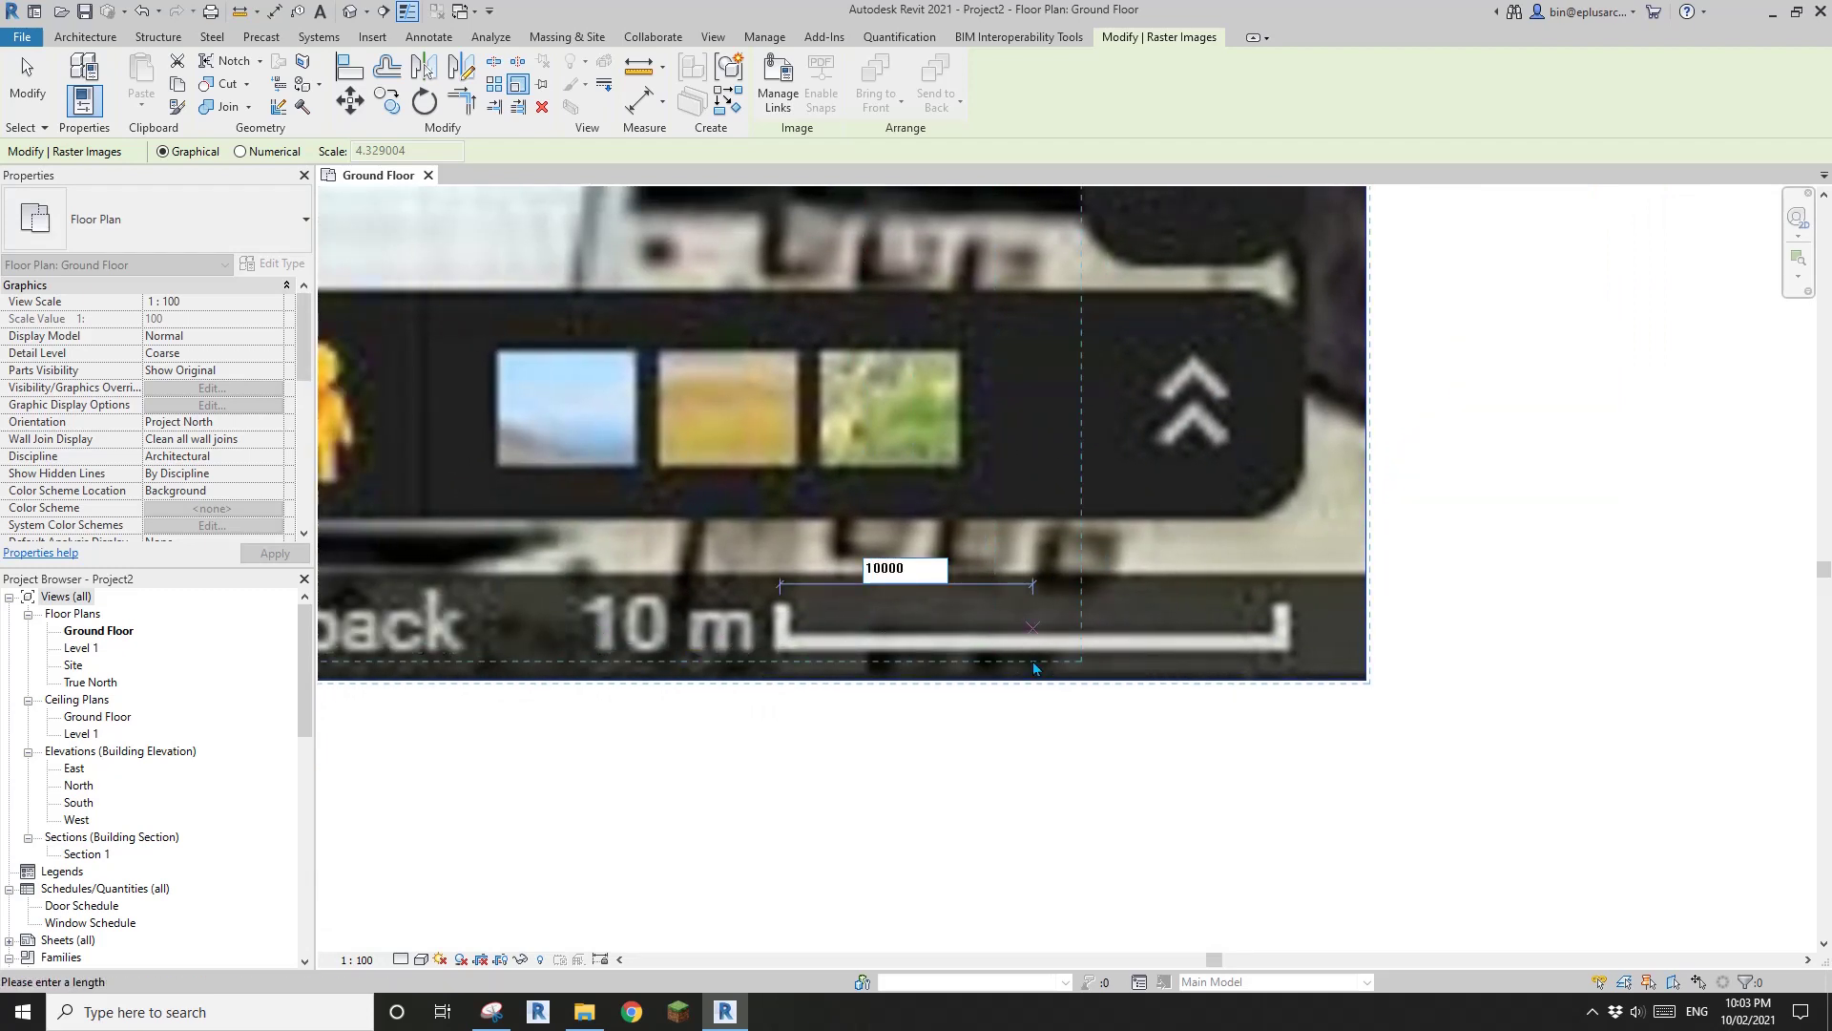
key(Return)
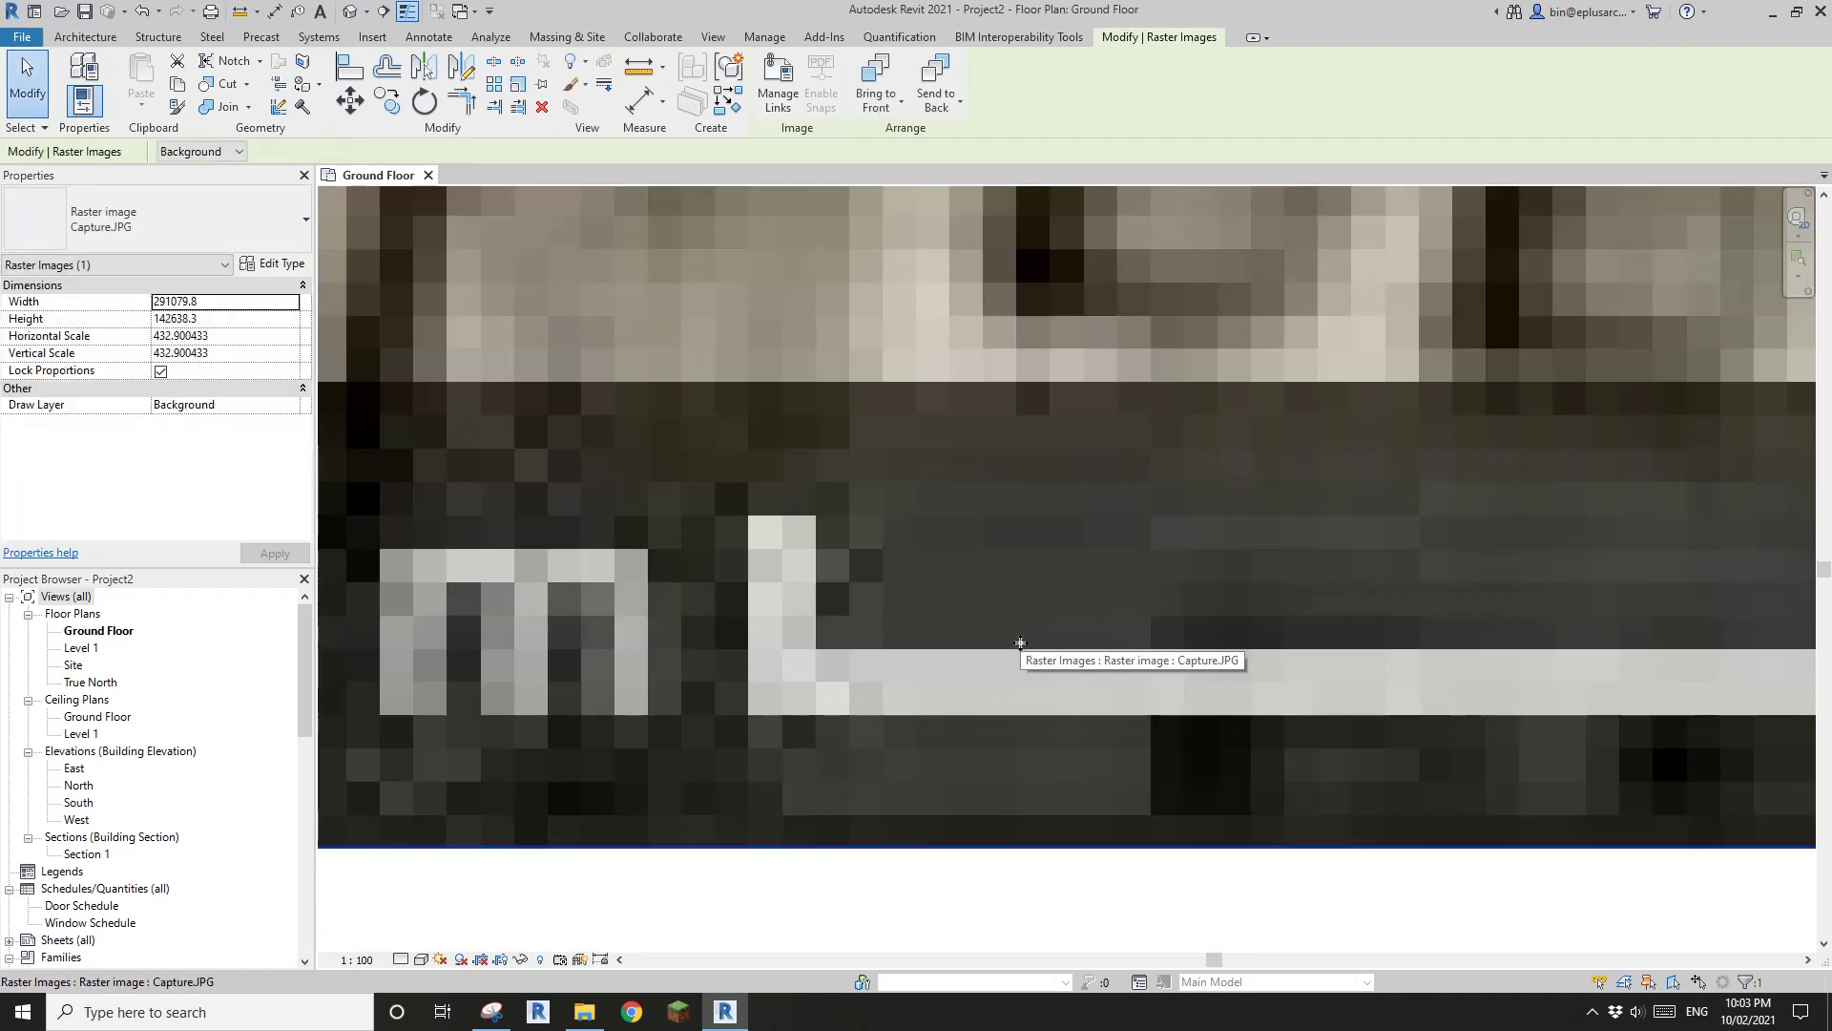
scroll(949, 633, down, 5)
key(Escape)
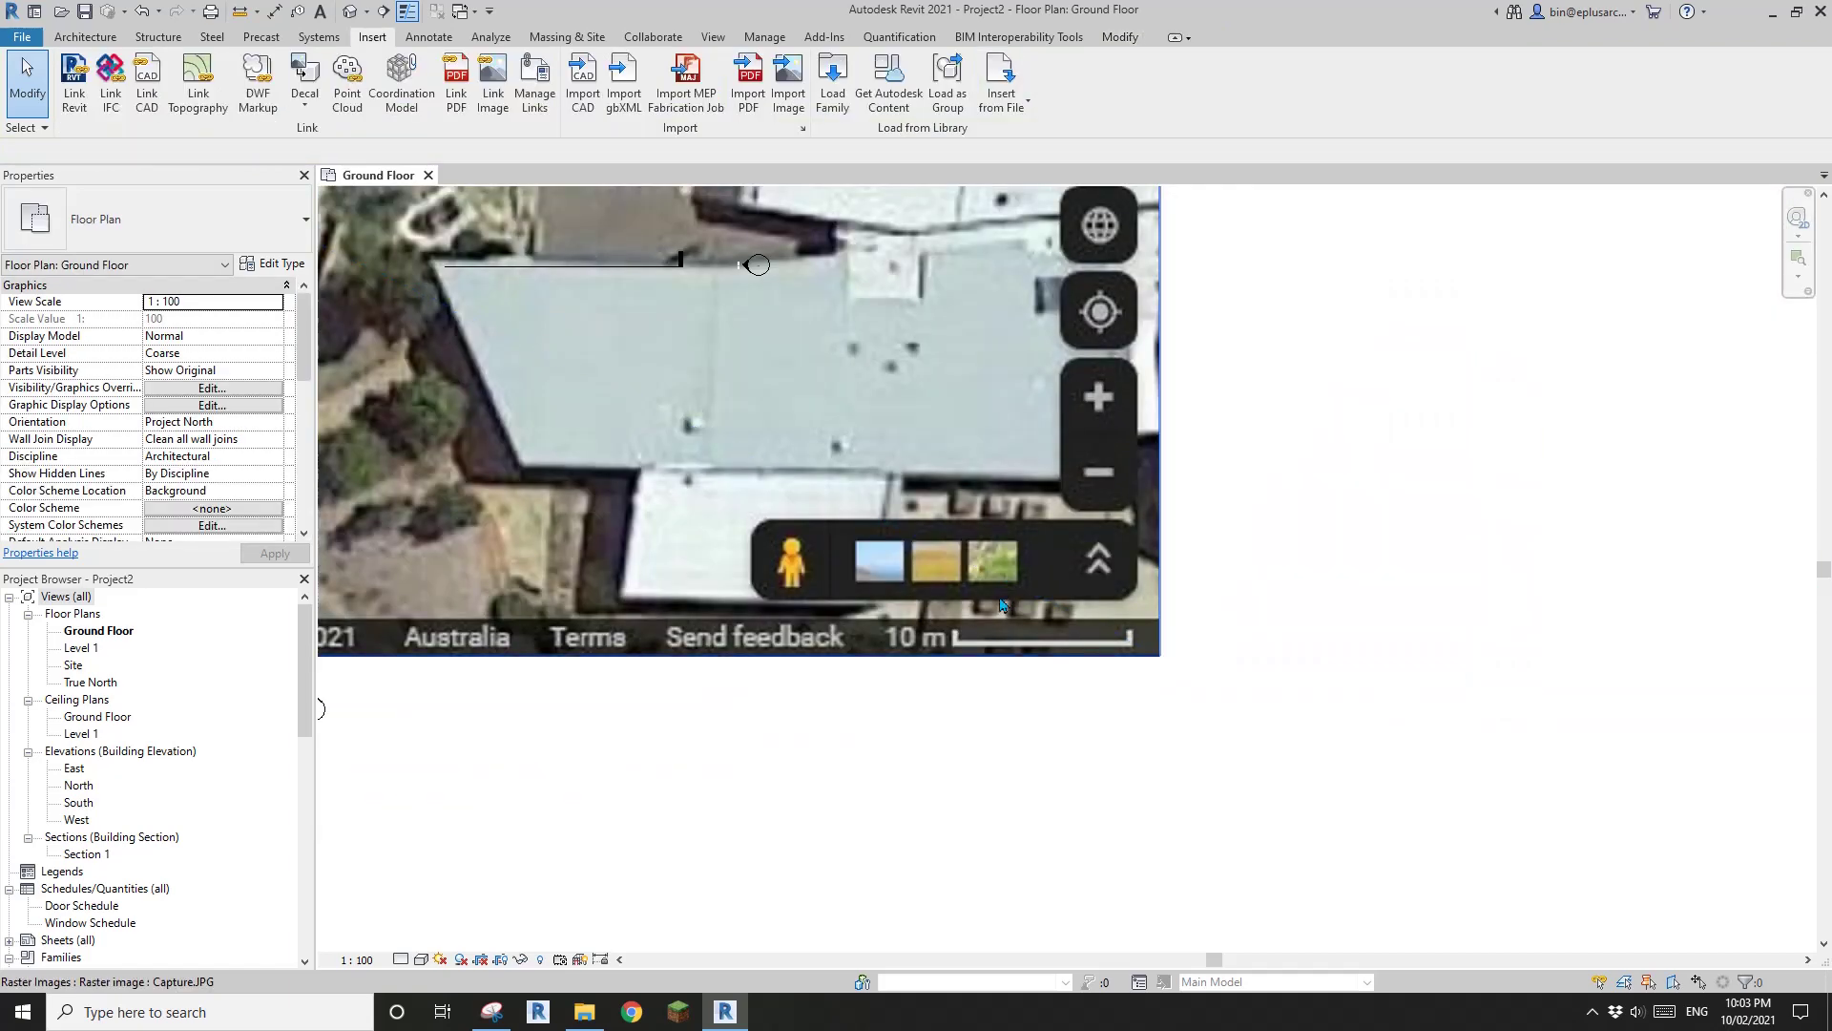
- Examine the rescaled aerial image from its scale bar out to its full extent
click(869, 469)
scroll(870, 468, down, 1)
middle_drag(764, 475, 1218, 629)
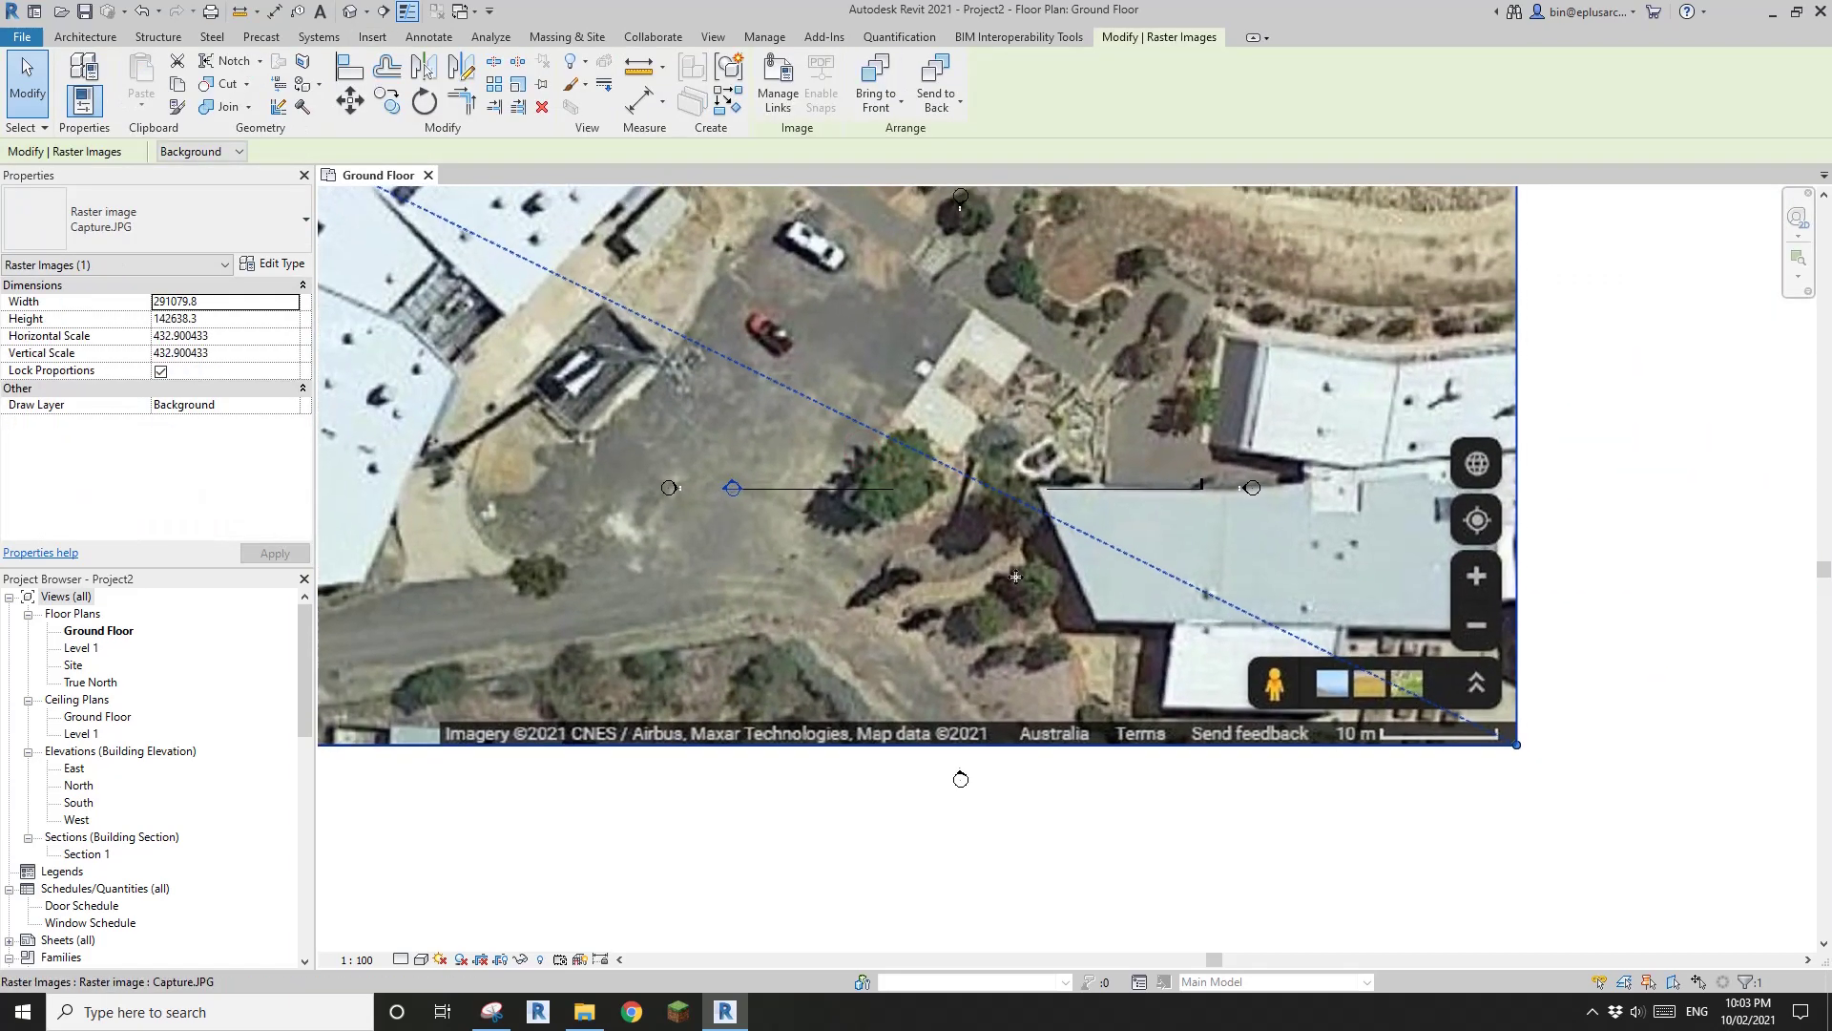
scroll(1016, 576, down, 2)
middle_drag(996, 592, 1089, 621)
middle_drag(972, 561, 1083, 643)
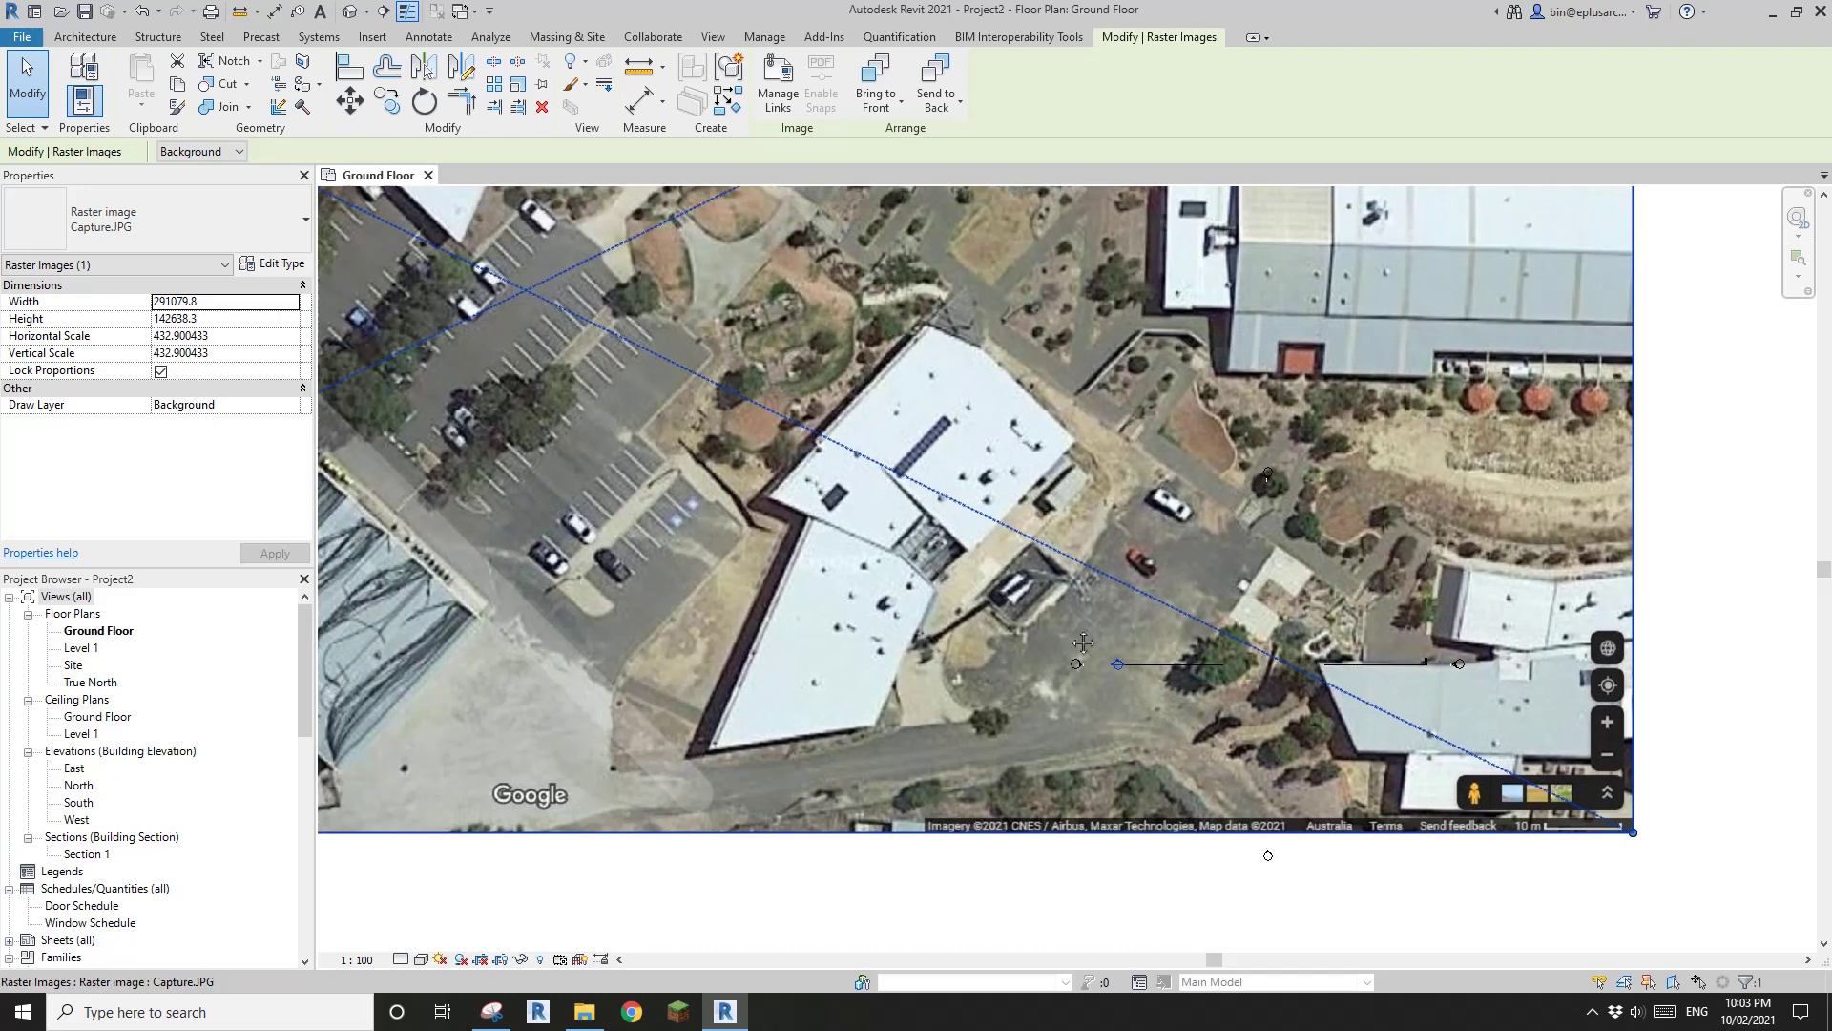
scroll(1208, 684, down, 2)
key(Escape)
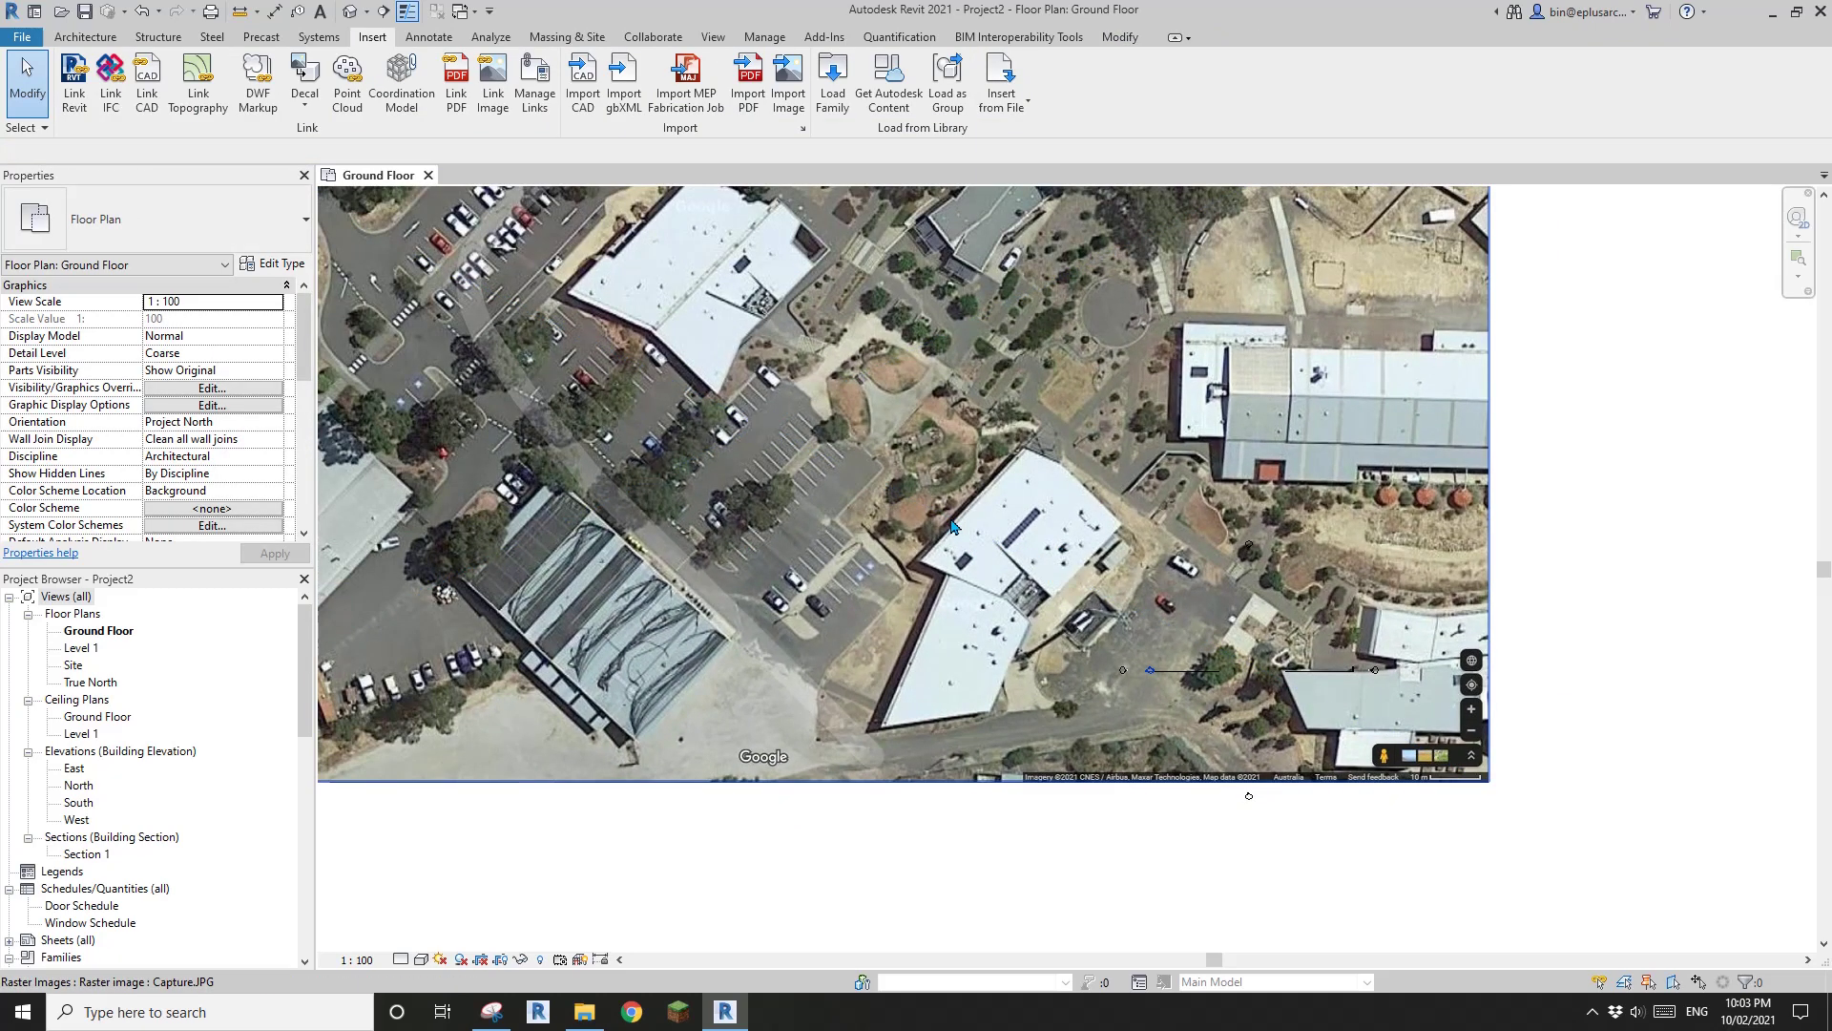
scroll(951, 520, down, 3)
middle_drag(874, 518, 1014, 560)
scroll(1002, 556, up, 2)
middle_drag(895, 426, 947, 464)
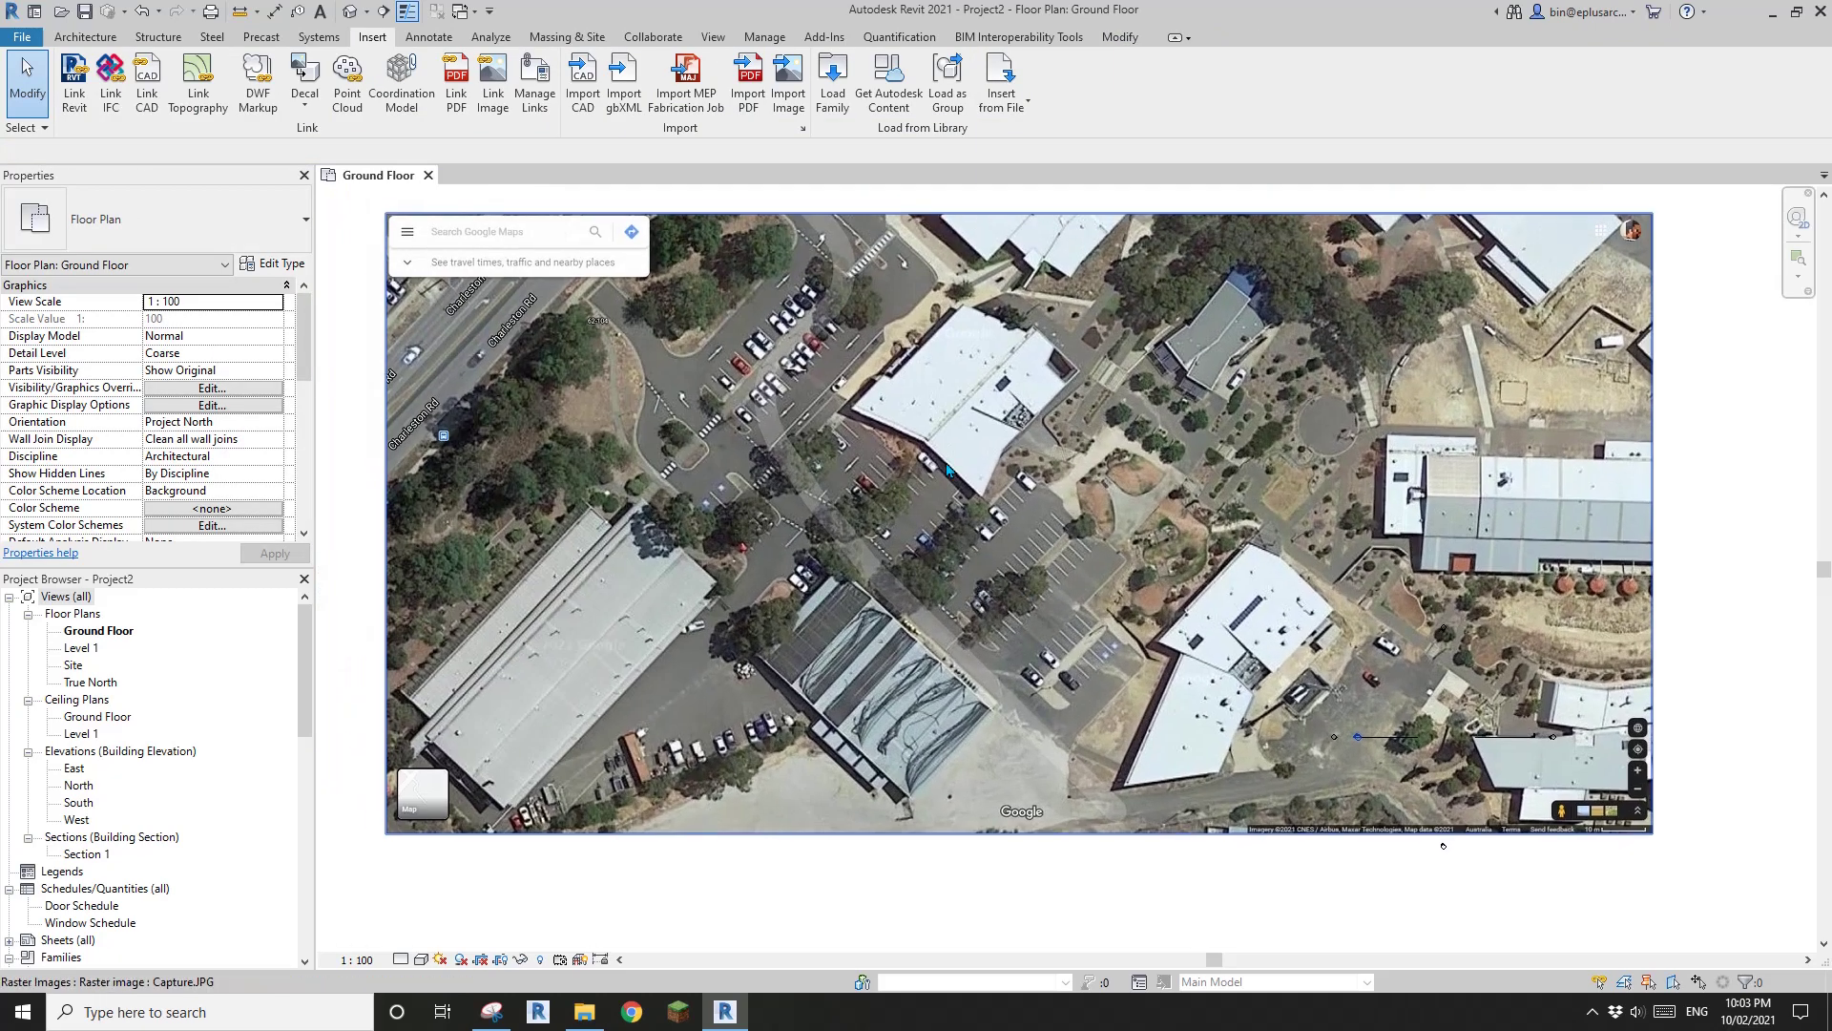
- Check the aerial image's scale by measuring a car park bay's width with a temporary detail line
scroll(943, 535, up, 7)
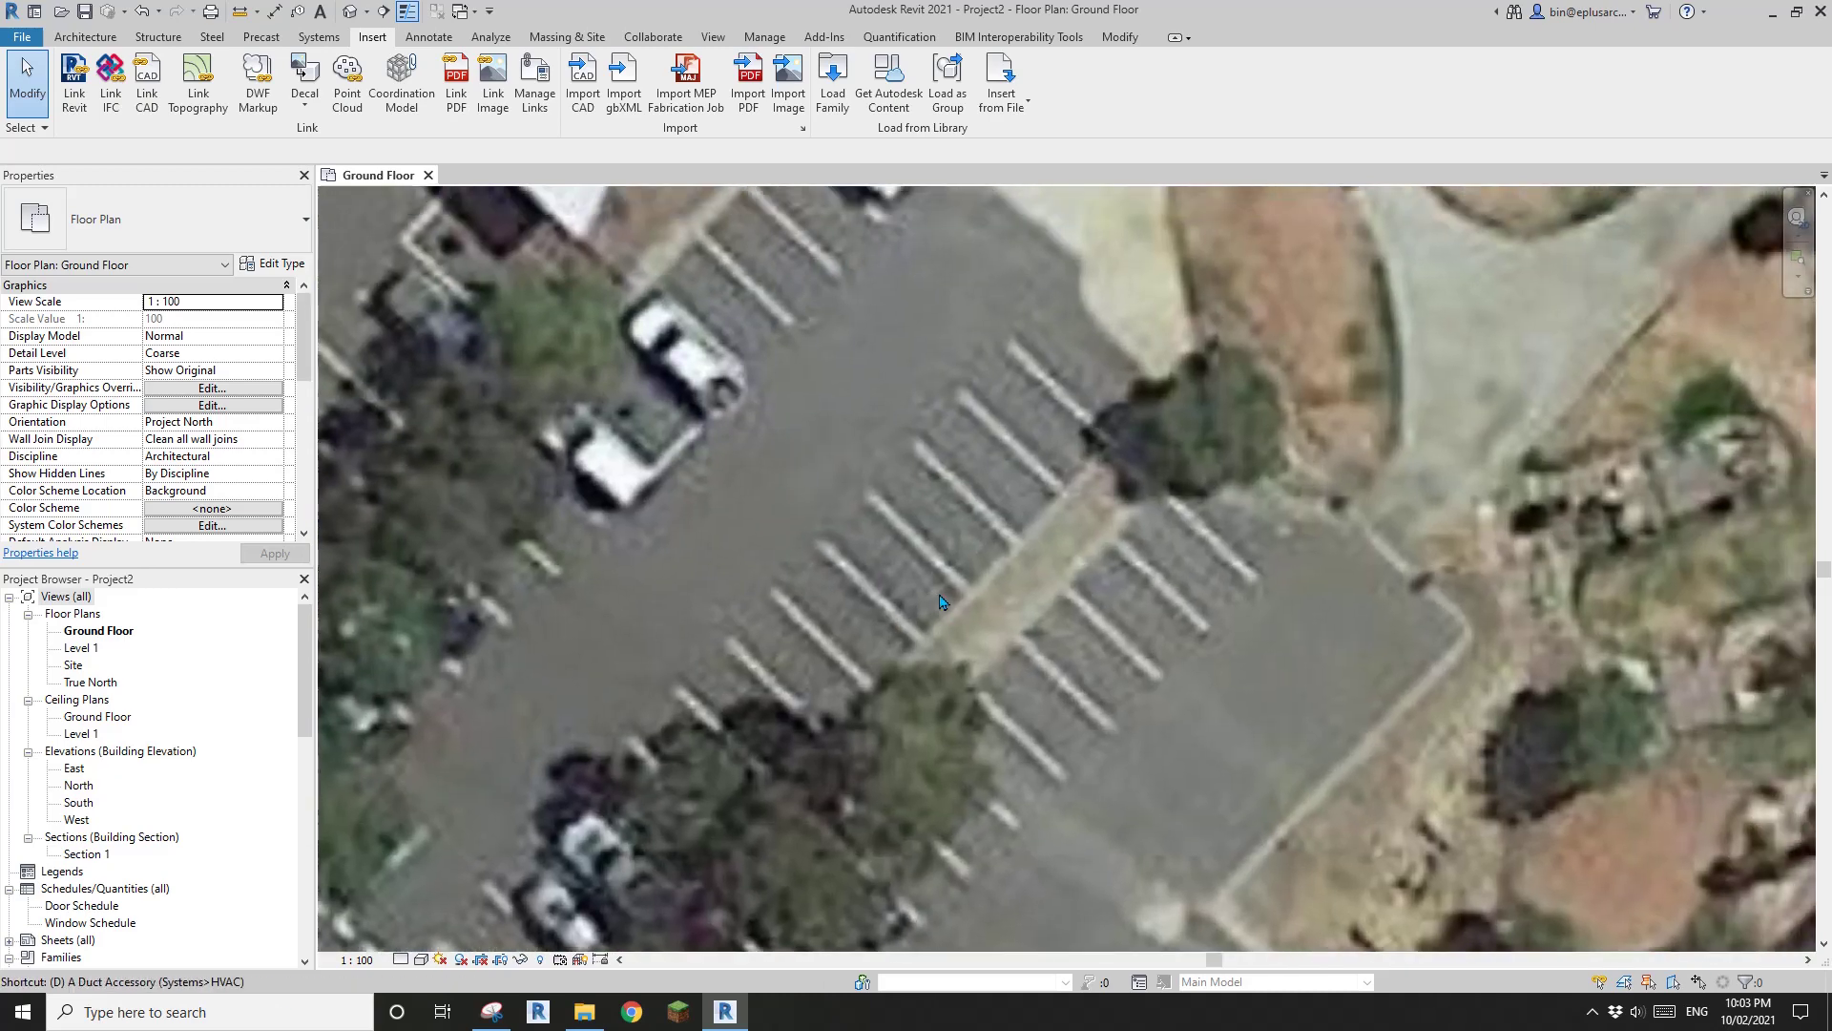
key(l)
scroll(940, 601, up, 4)
click(783, 492)
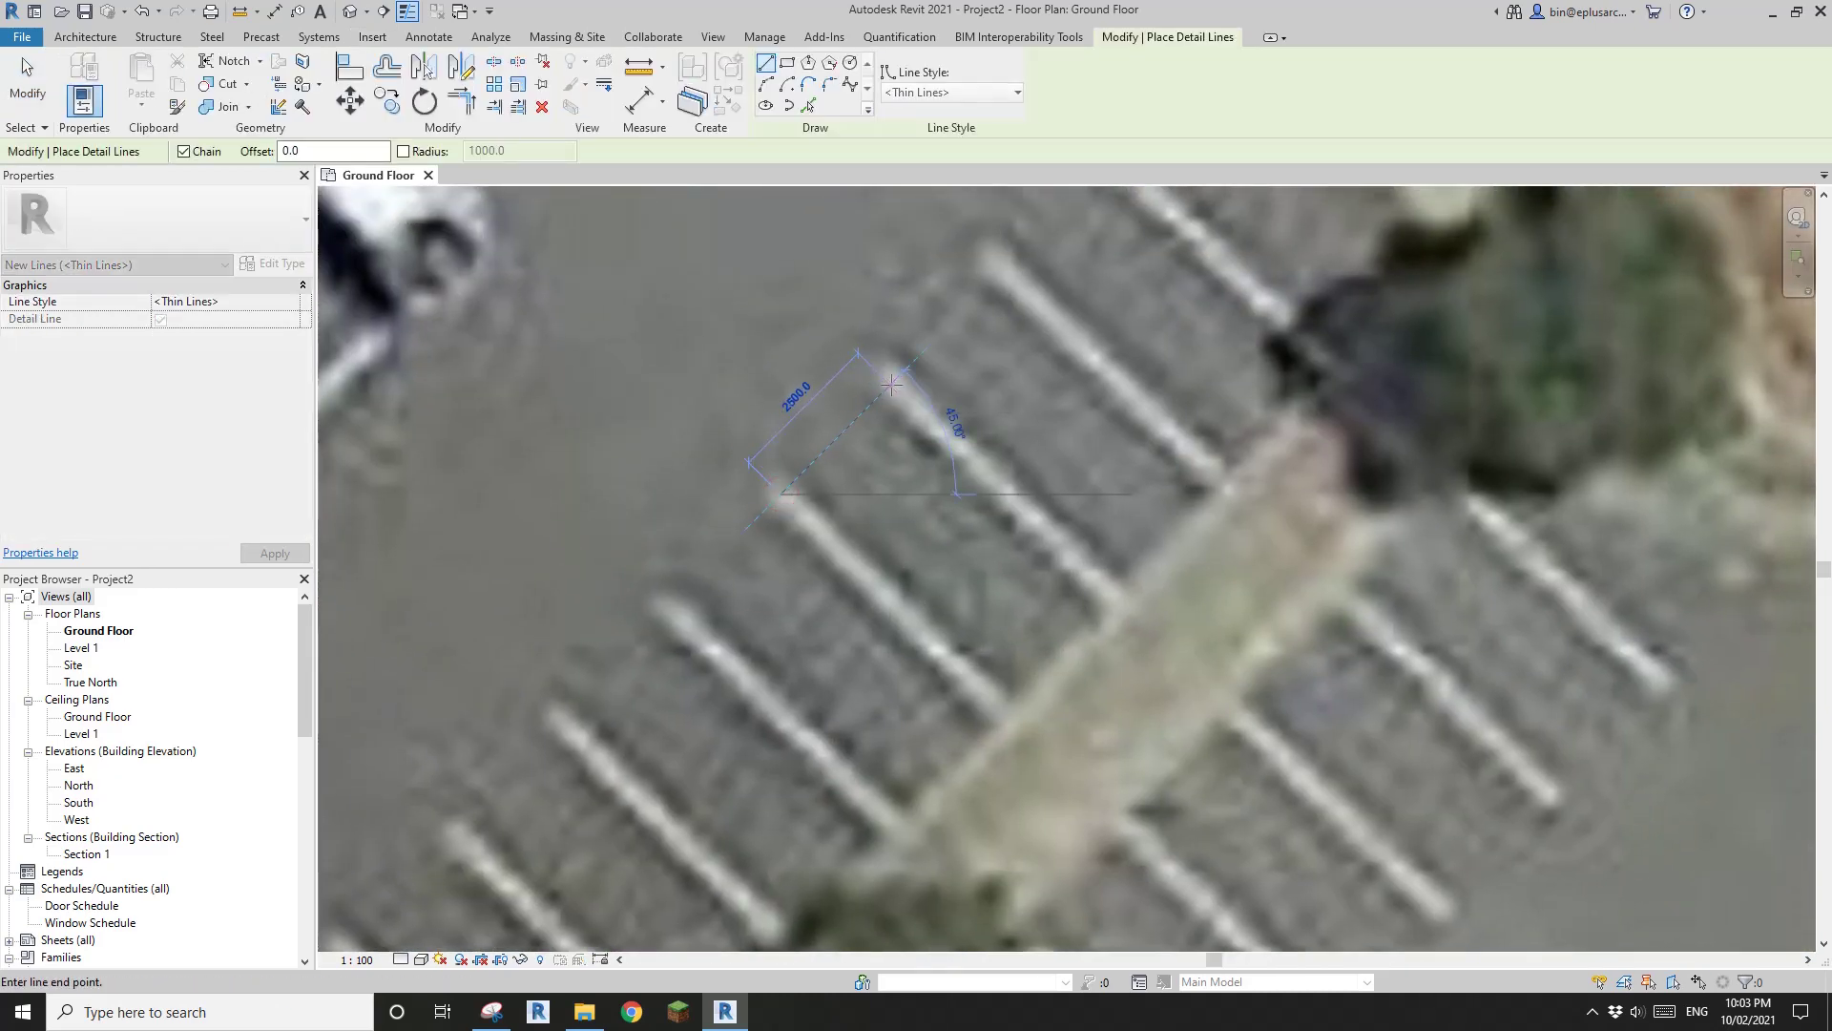
key(Escape)
key(Escape)
scroll(1020, 658, down, 5)
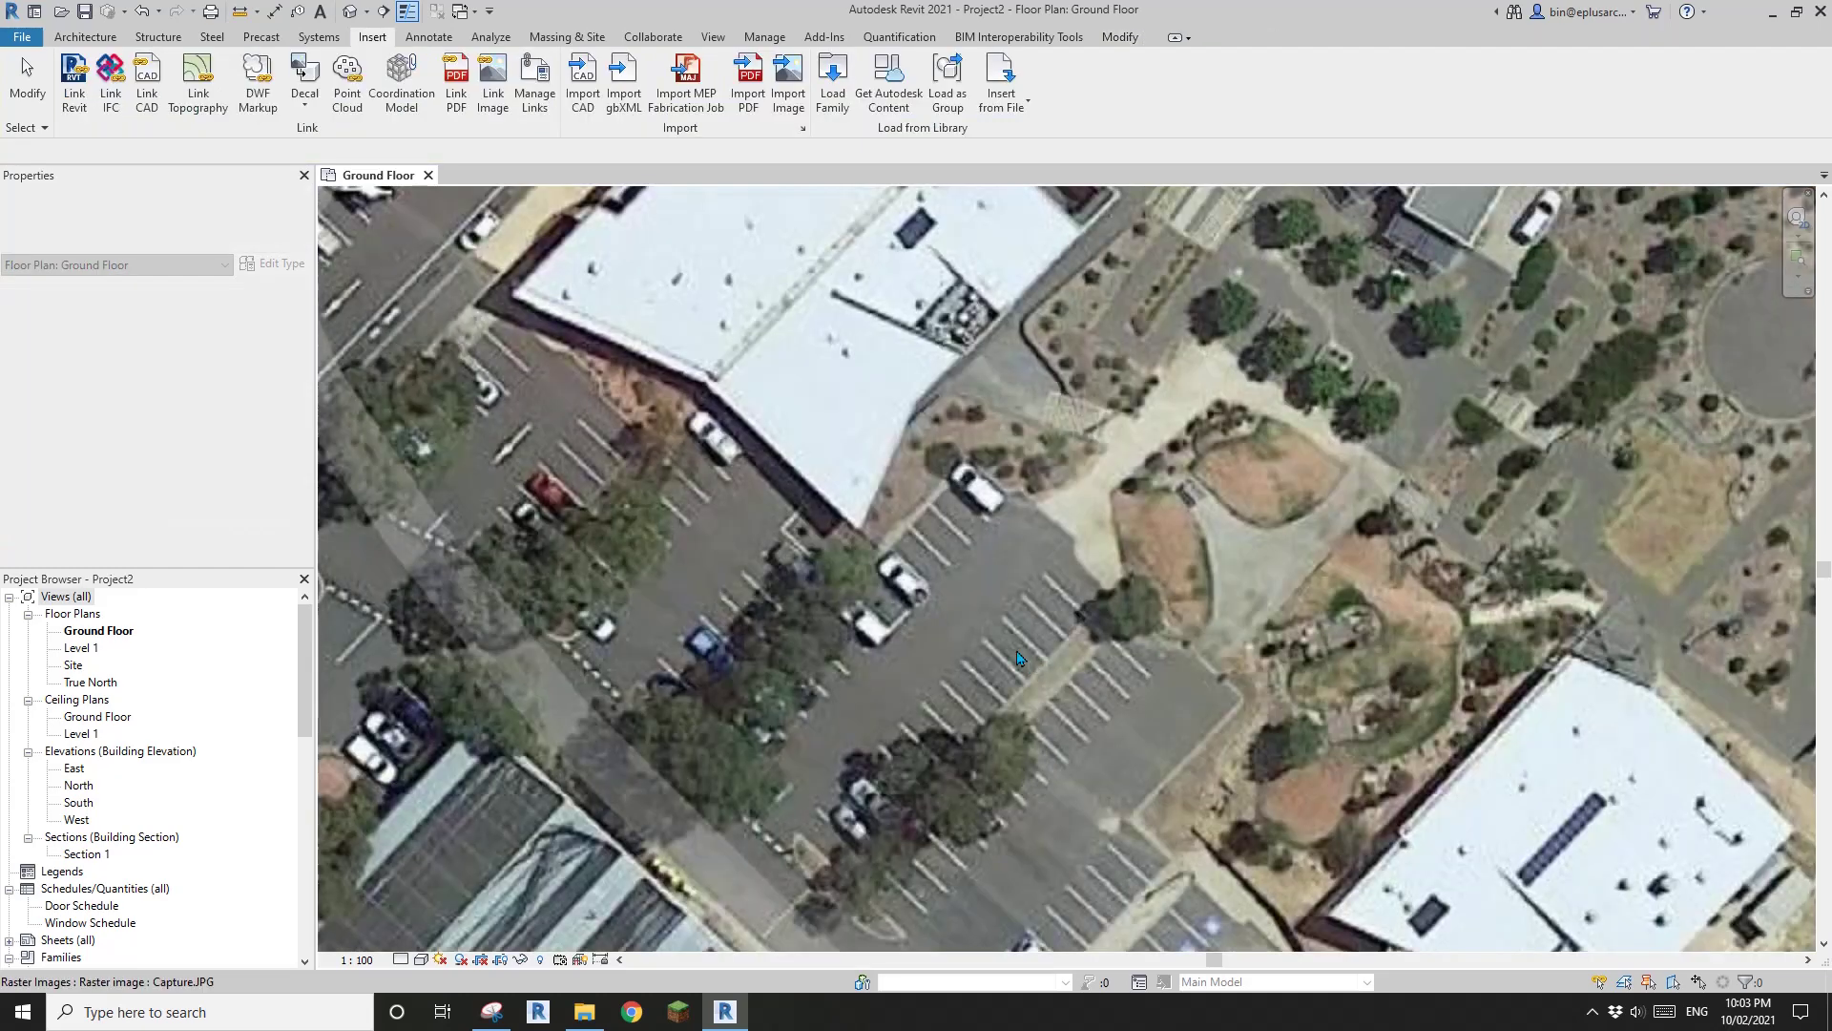
scroll(1019, 655, down, 4)
middle_drag(1015, 718, 1002, 580)
scroll(997, 564, up, 2)
scroll(994, 559, down, 3)
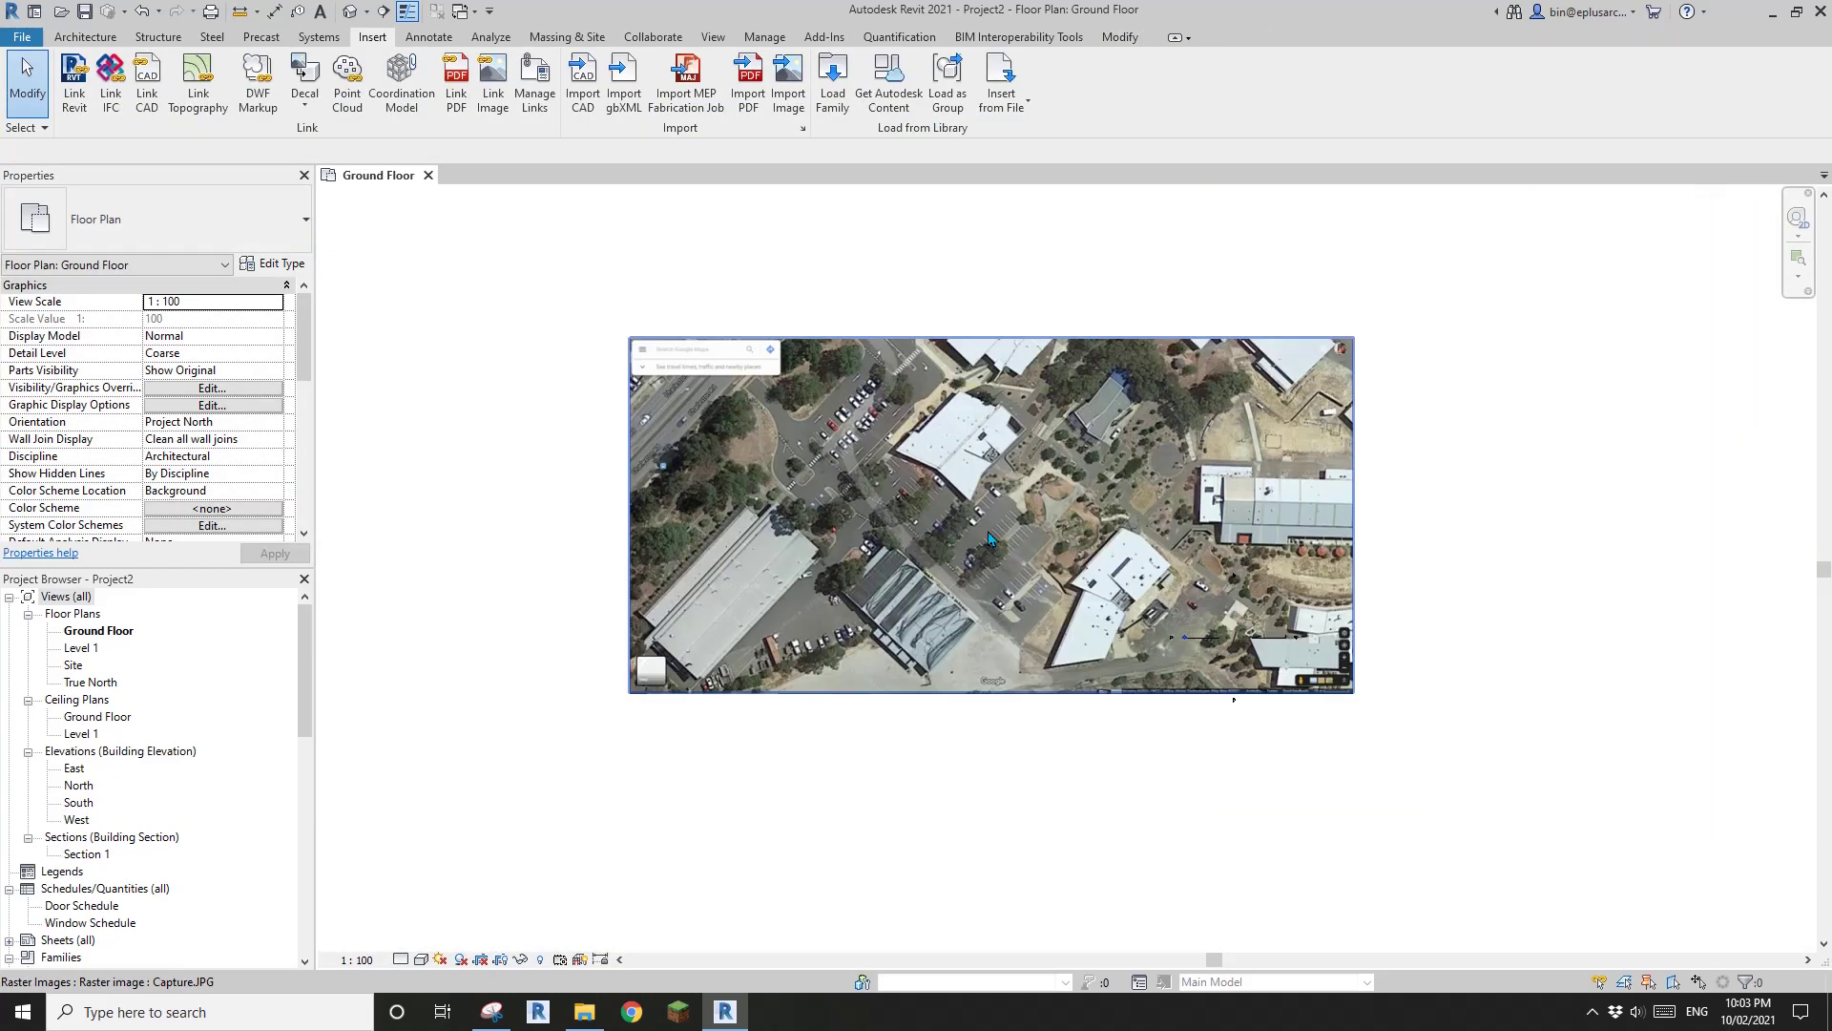
- Start a floor on the Ground Floor and sketch its rectangular boundary between the aerial image's opposite corners
click(964, 527)
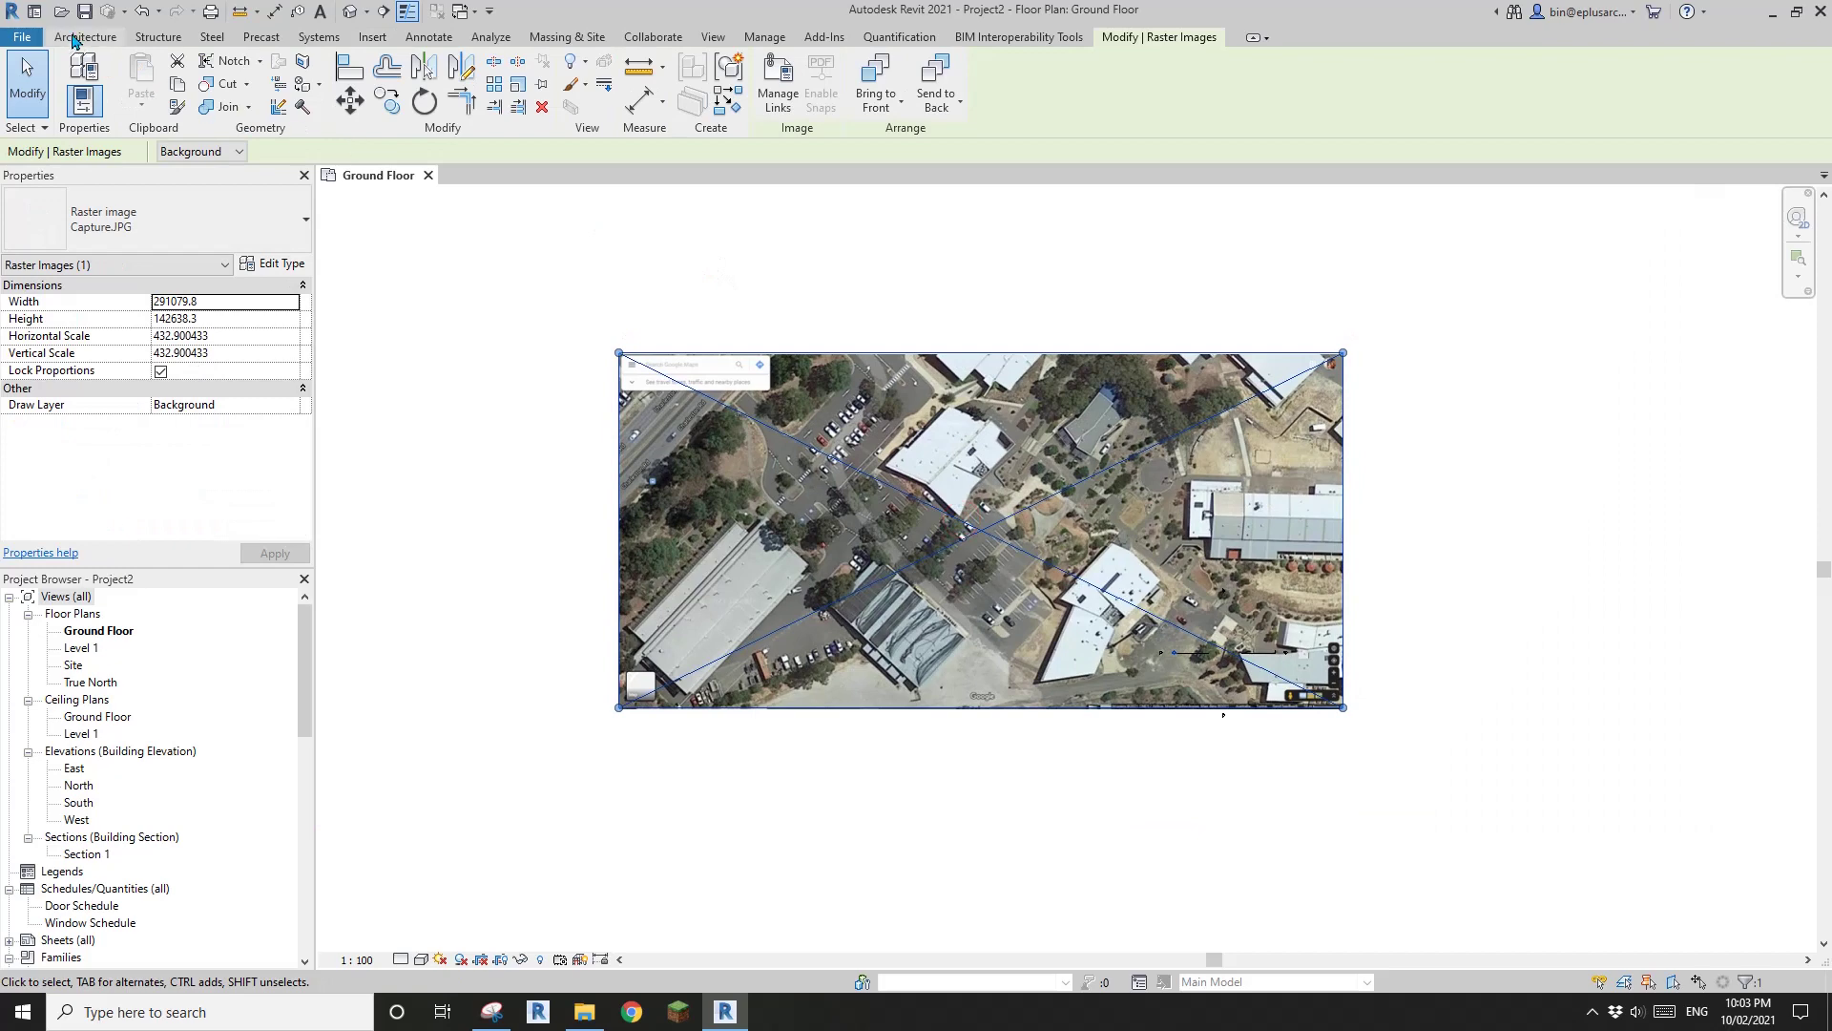
click(75, 38)
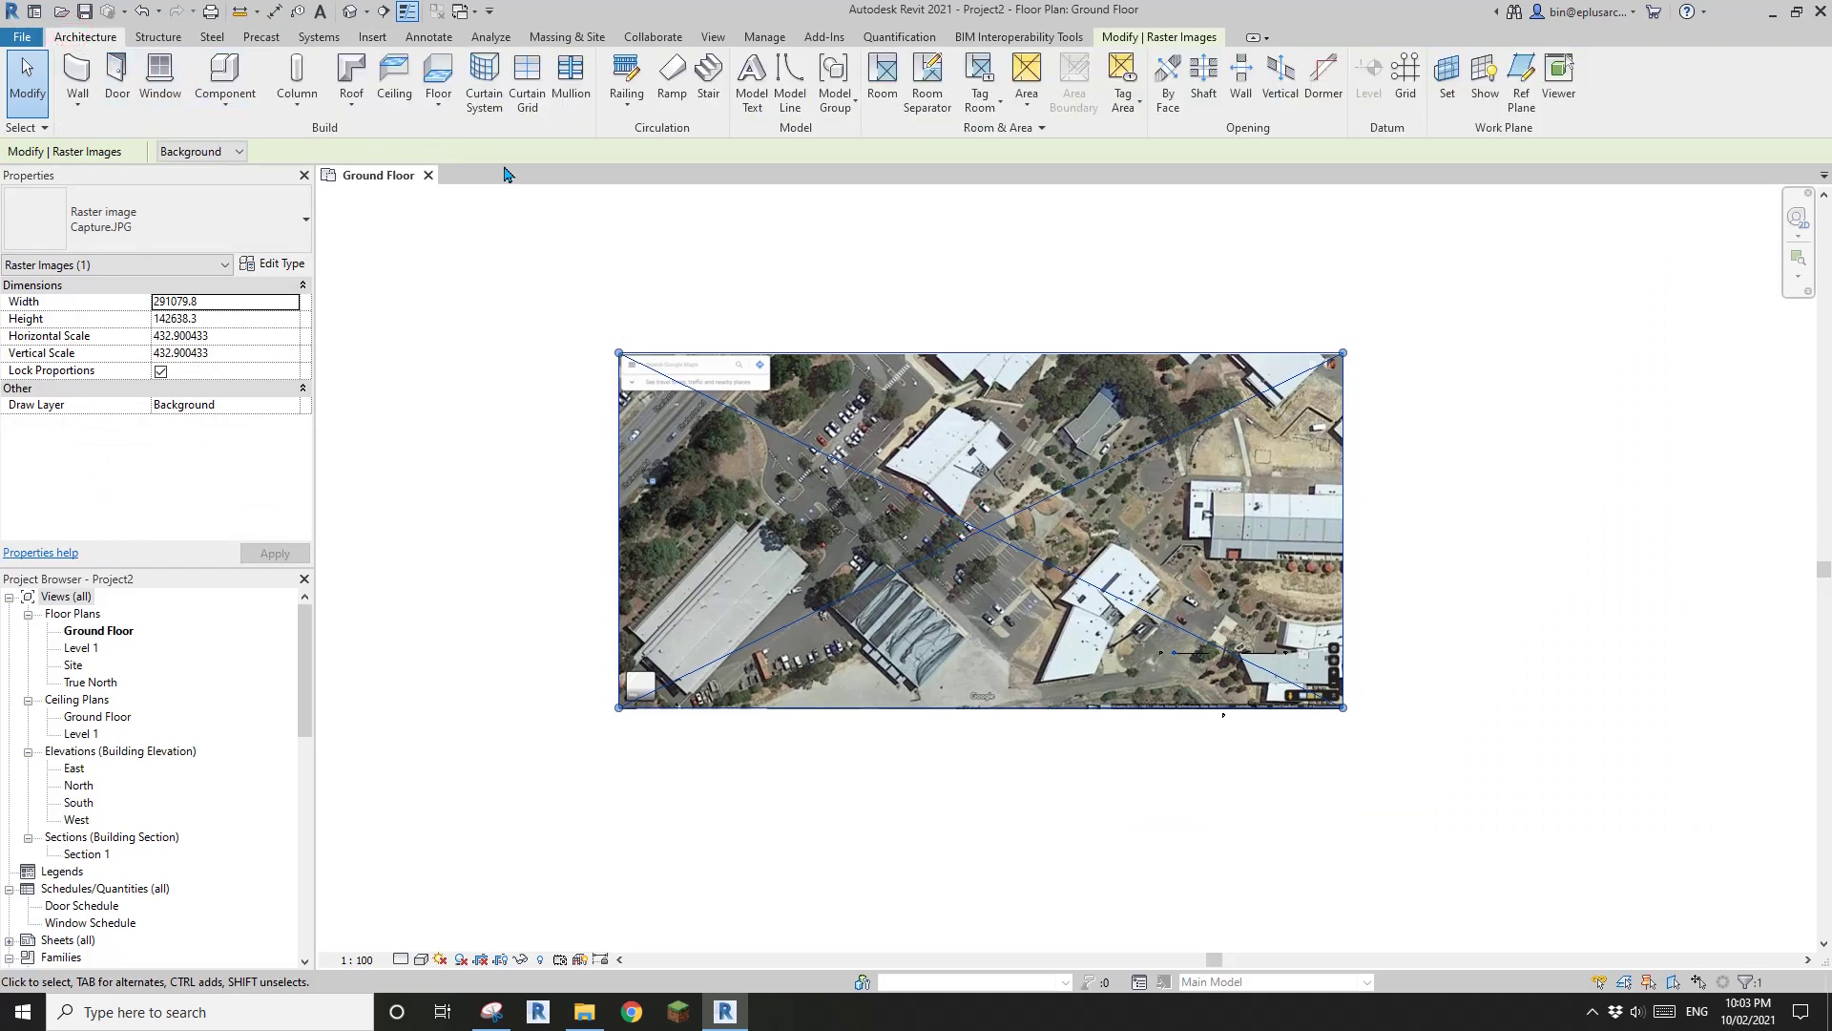
click(439, 95)
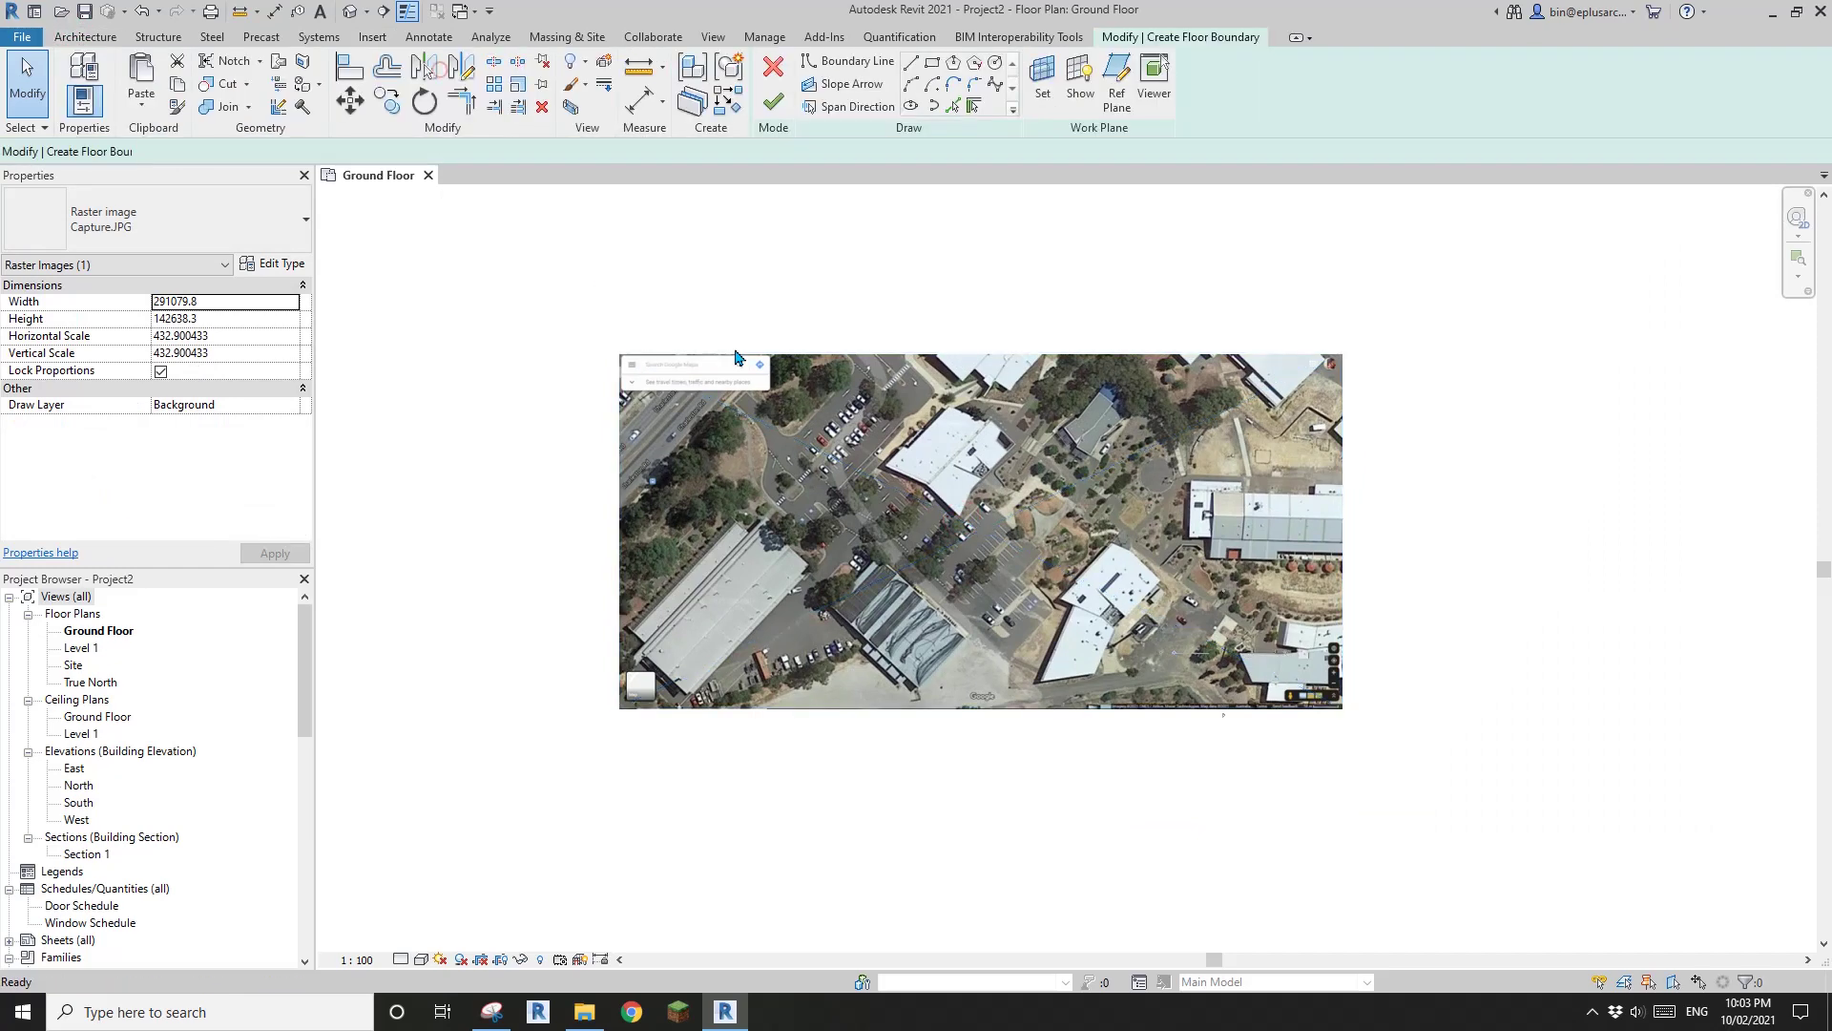
click(936, 67)
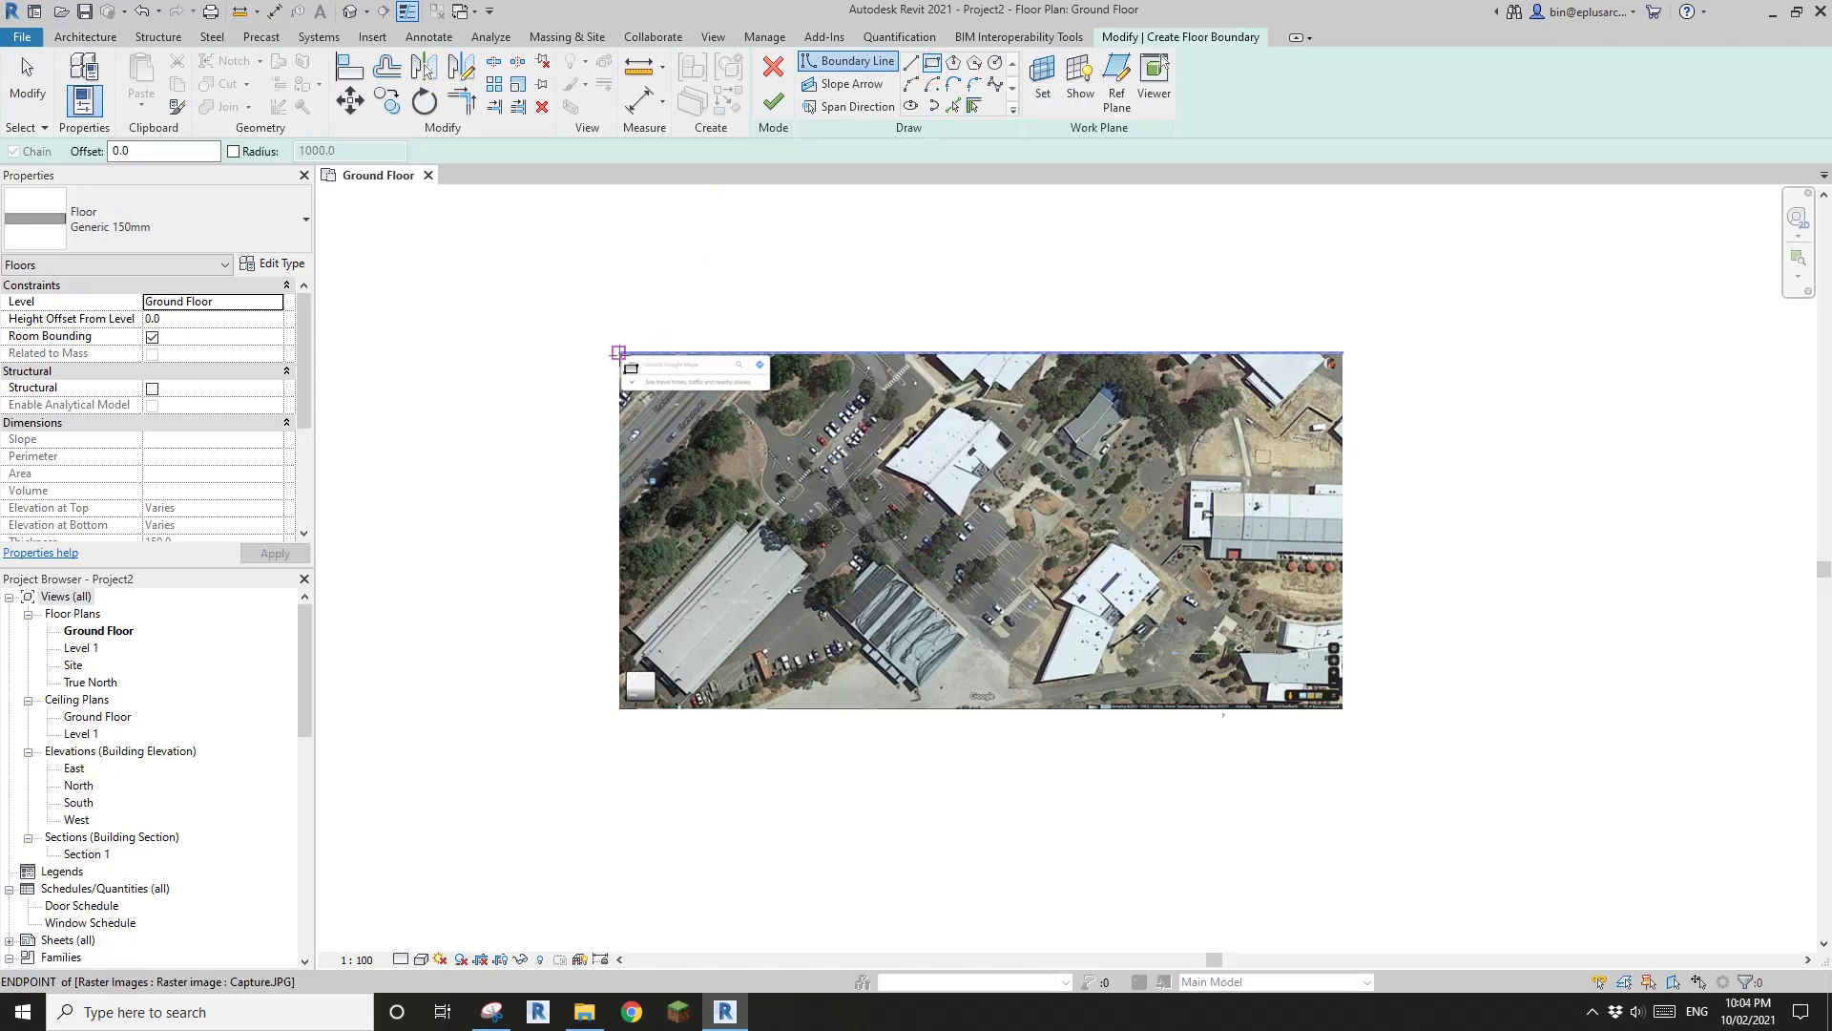
click(618, 353)
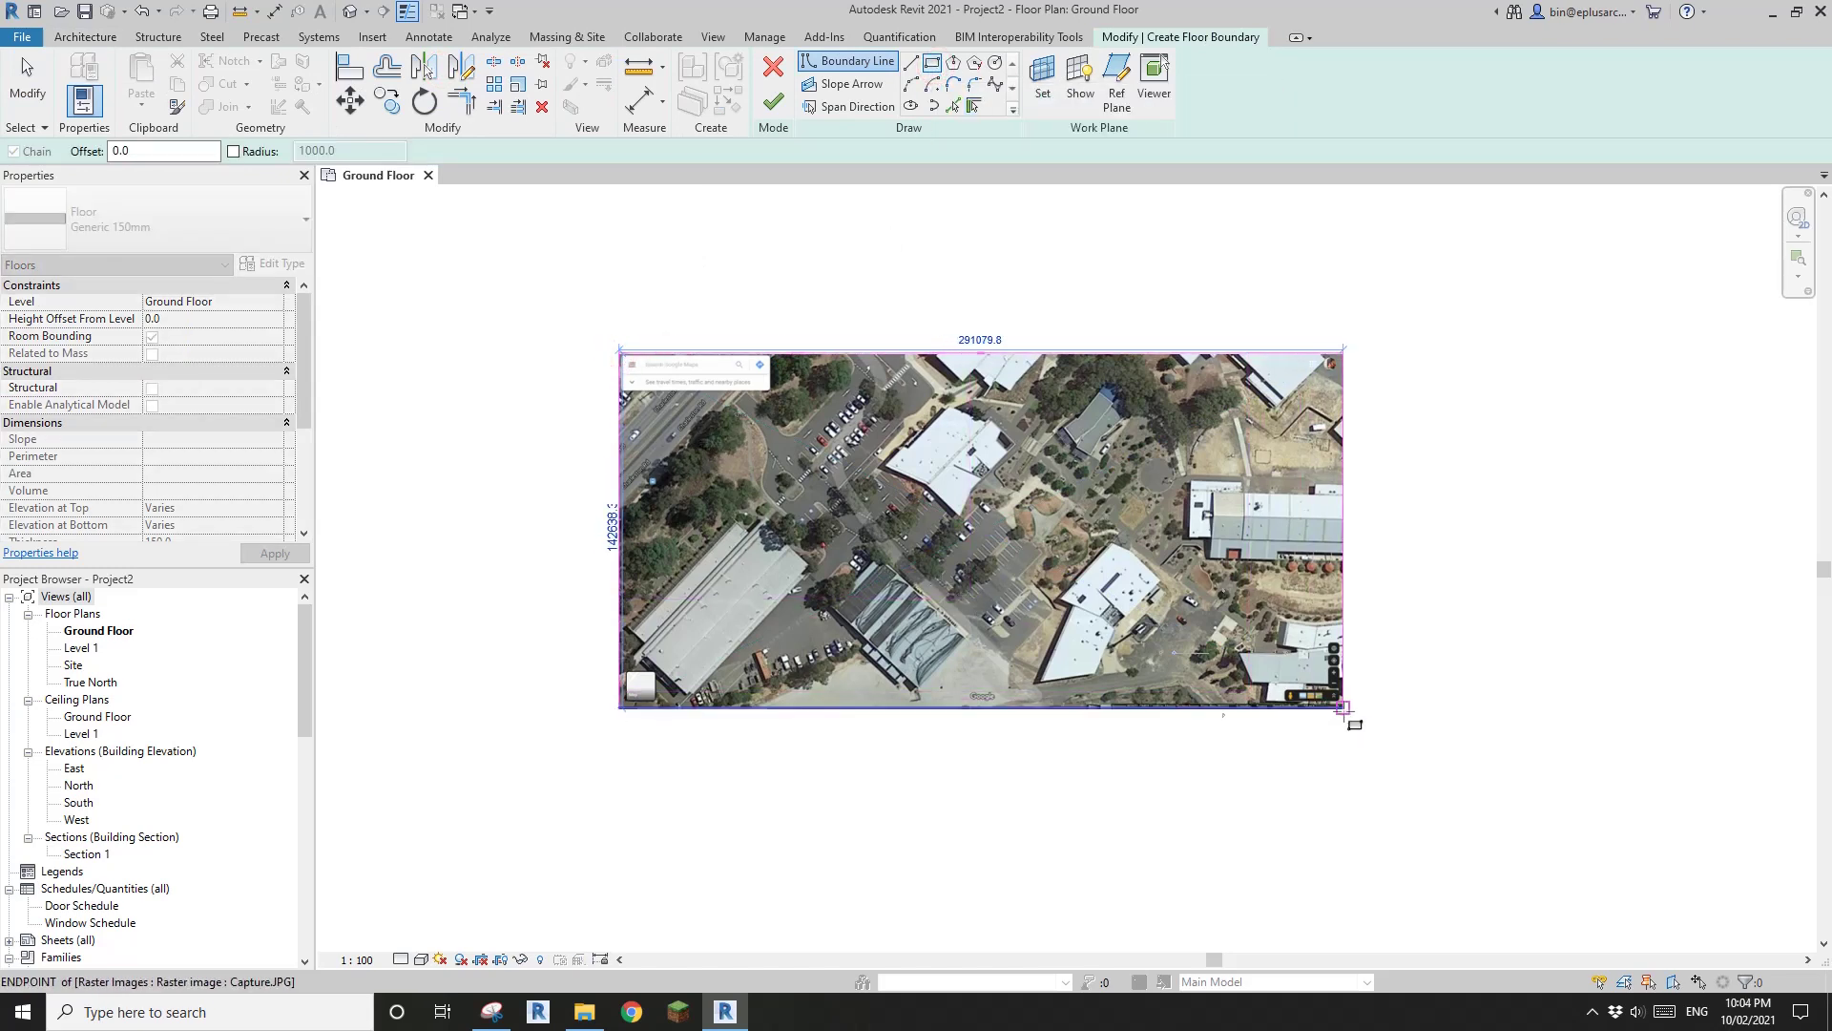
scroll(1343, 707, up, 2)
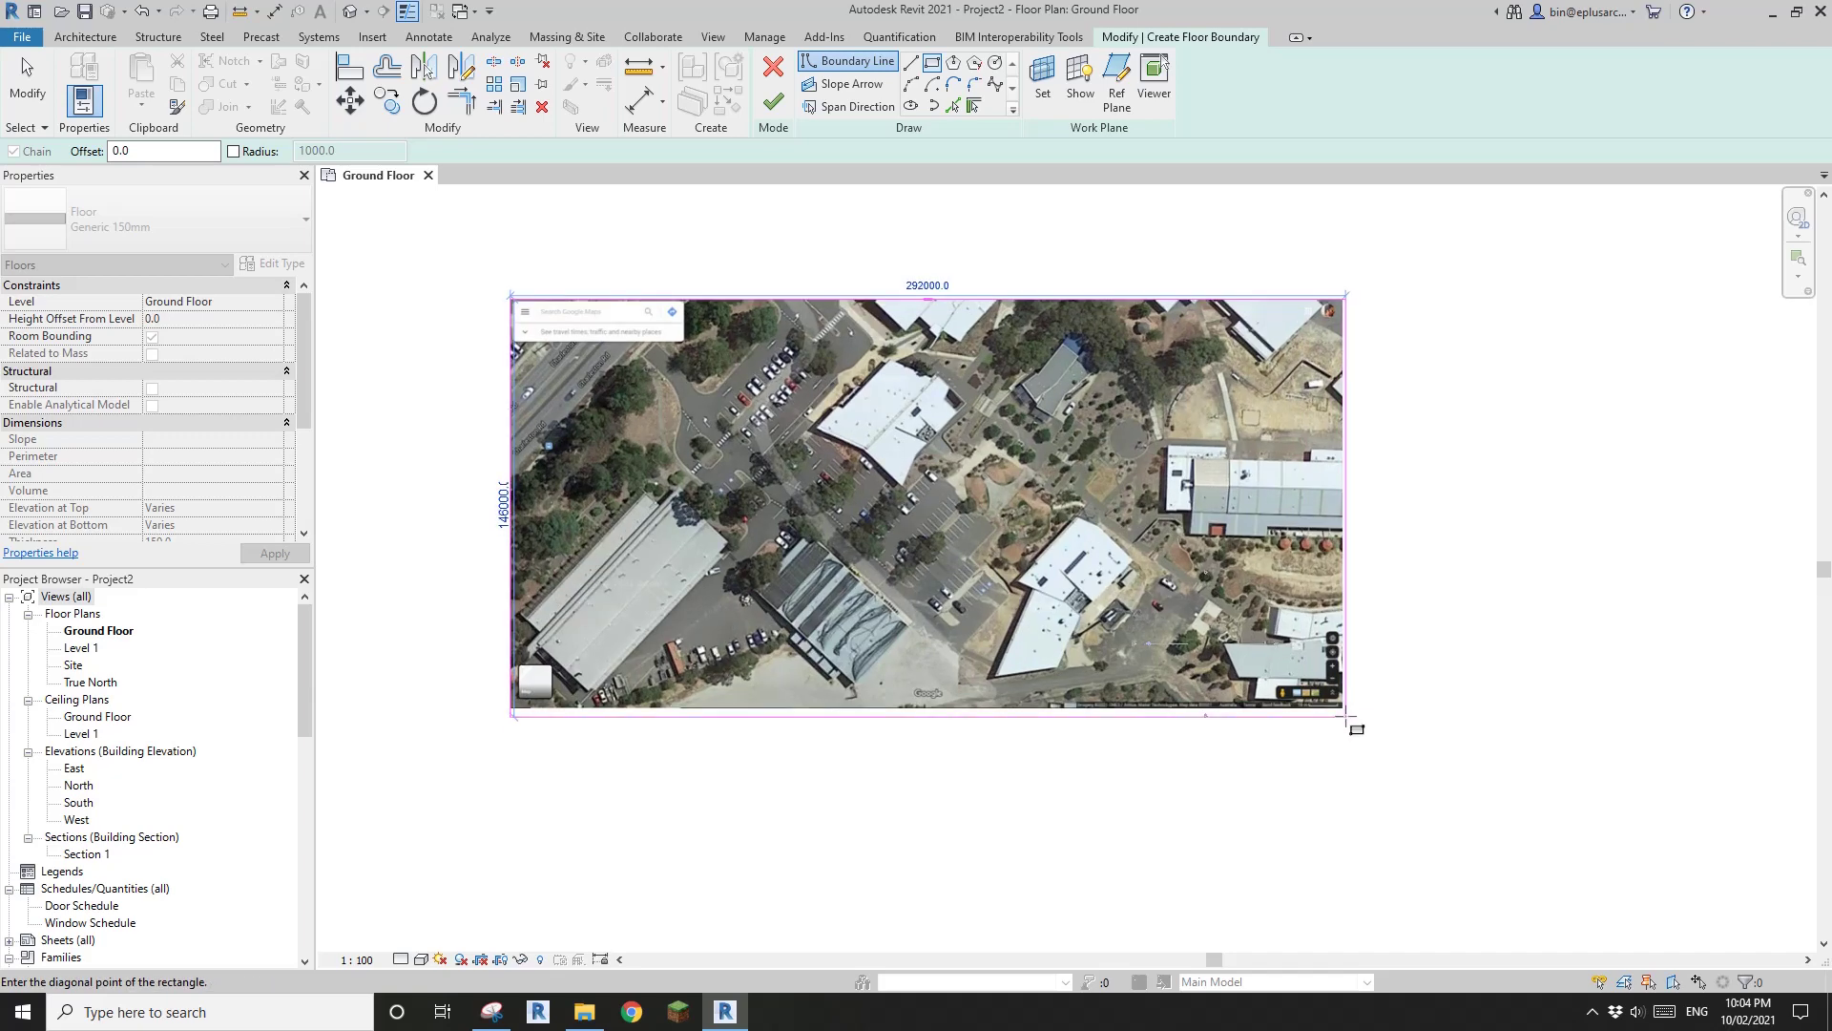
click(1343, 707)
scroll(1005, 742, down, 3)
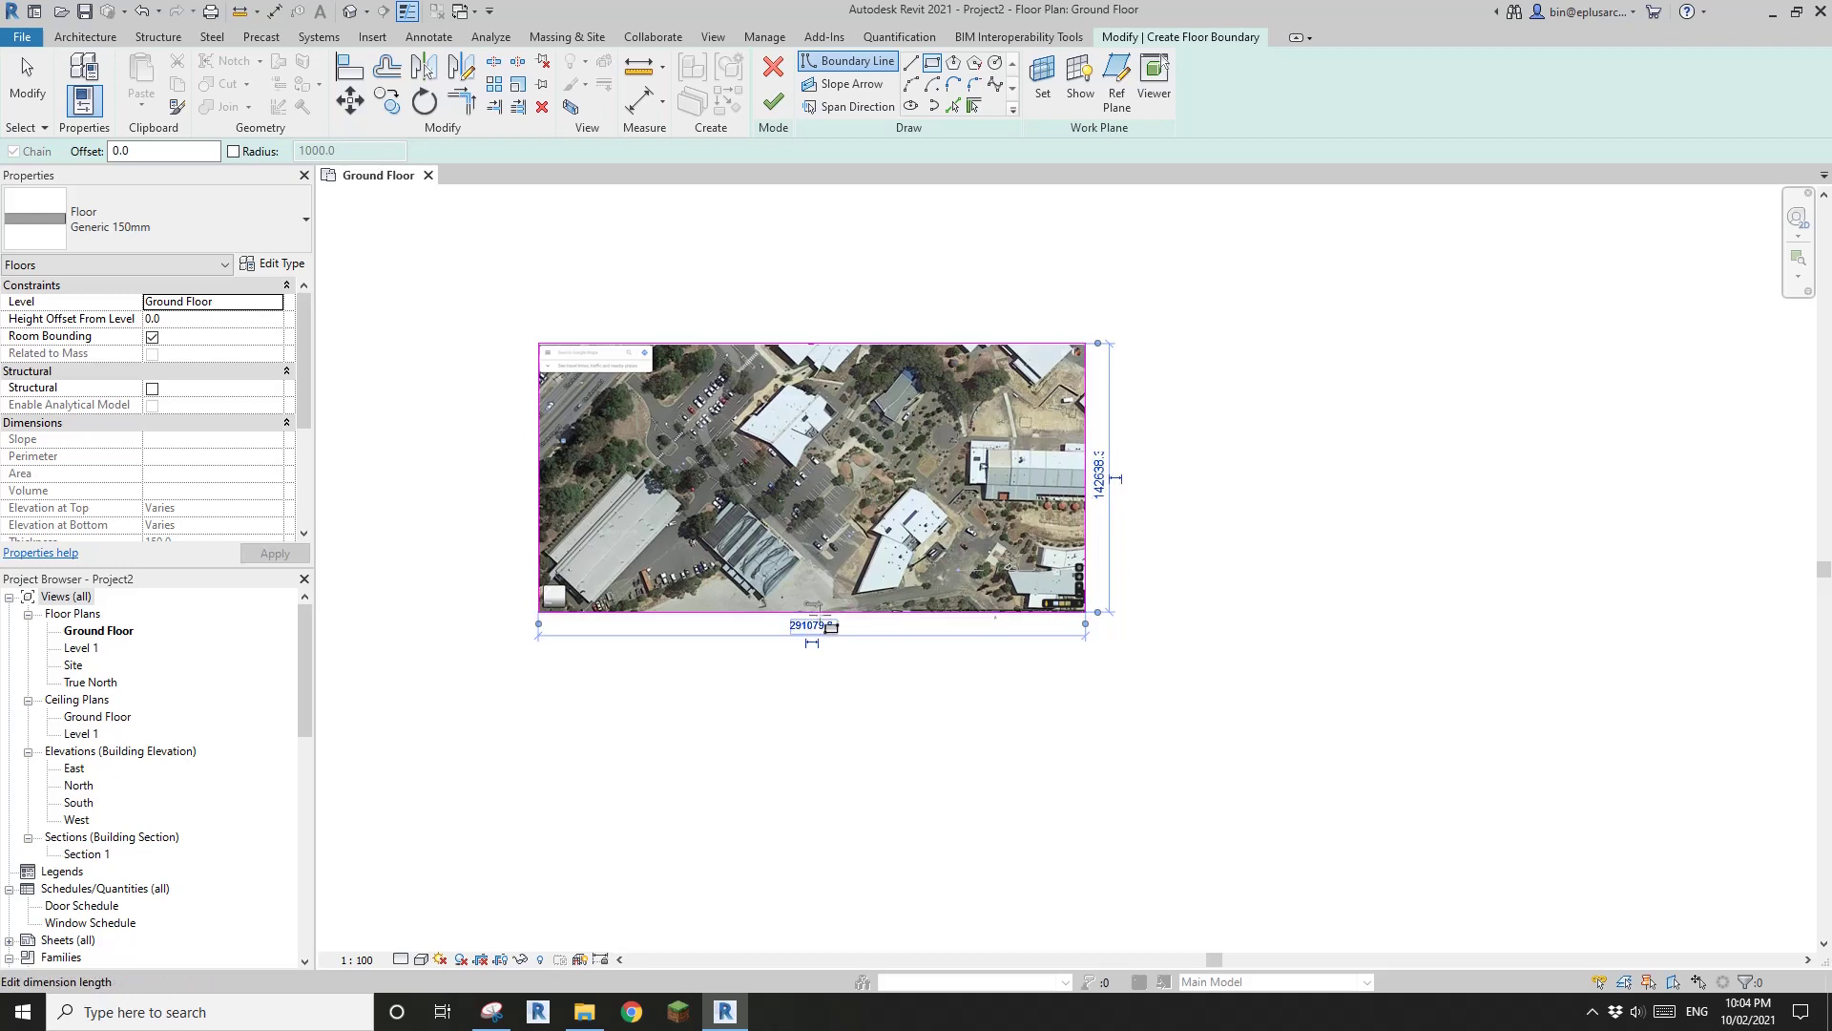
- Switch to Snipping Tool, capture the floor sketch's length and width dimensions, and place the snip beside the plan
click(496, 1011)
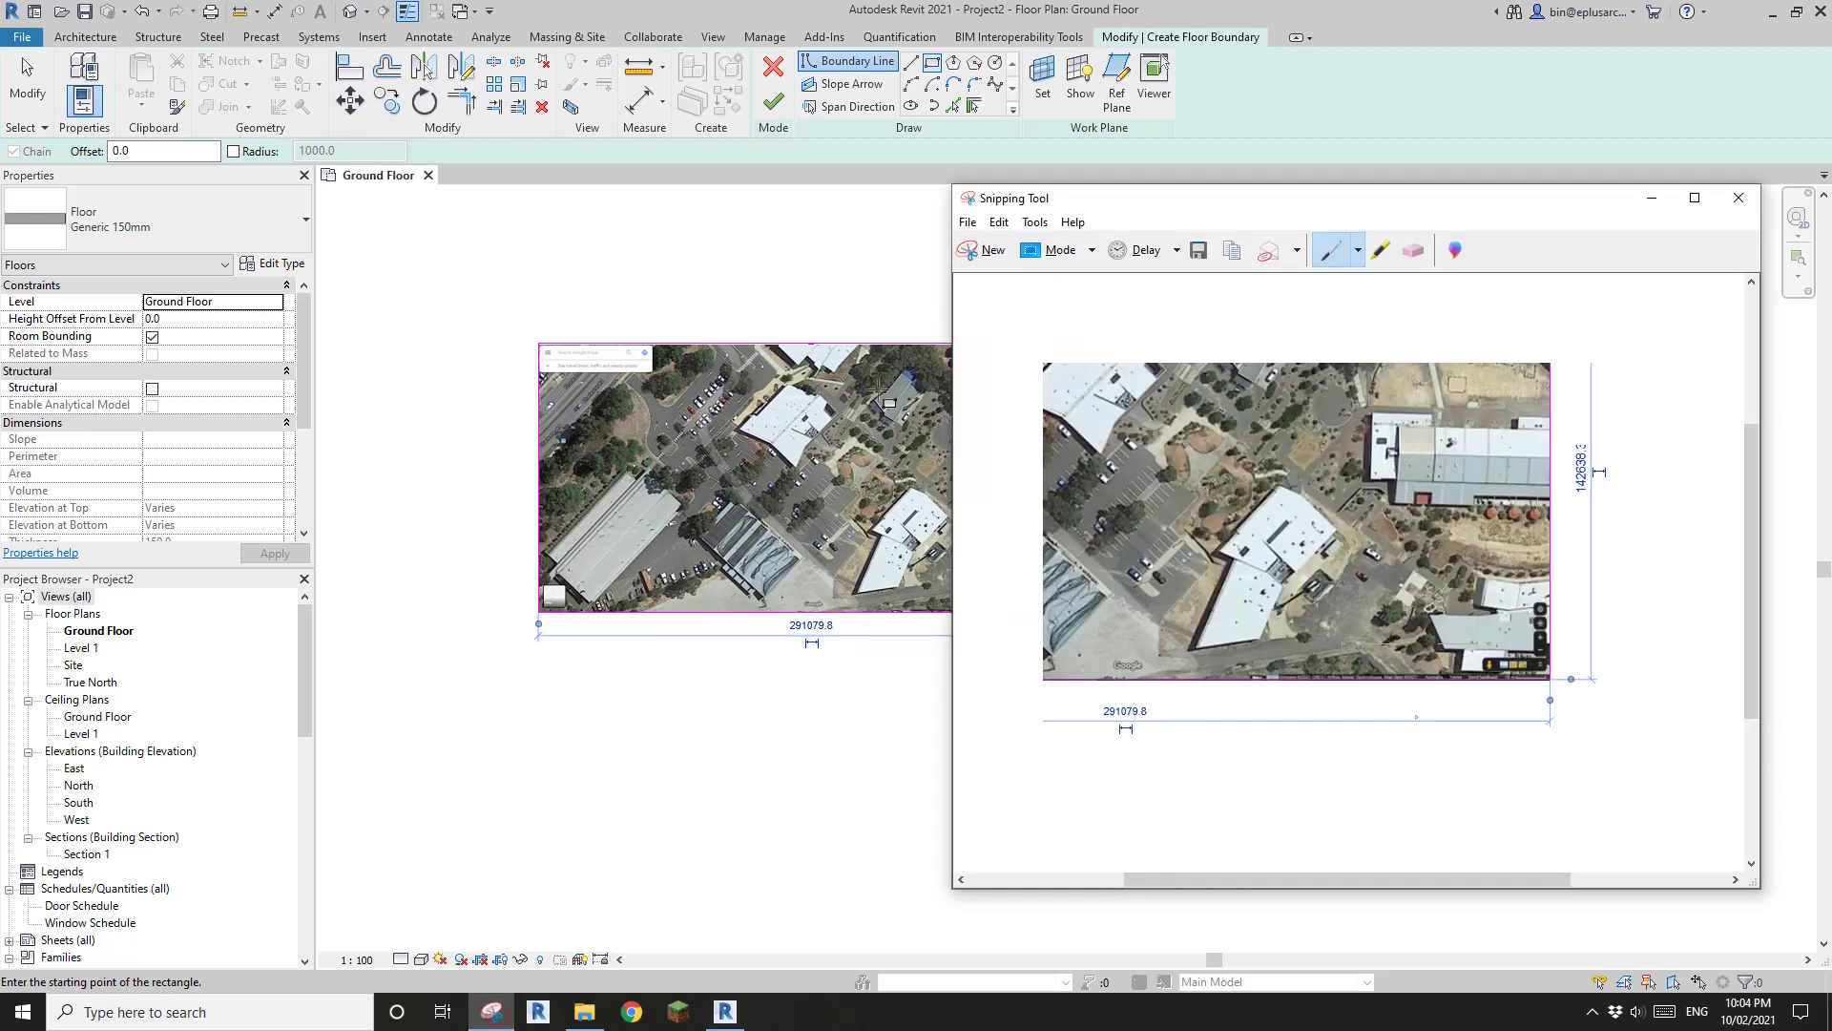
click(973, 257)
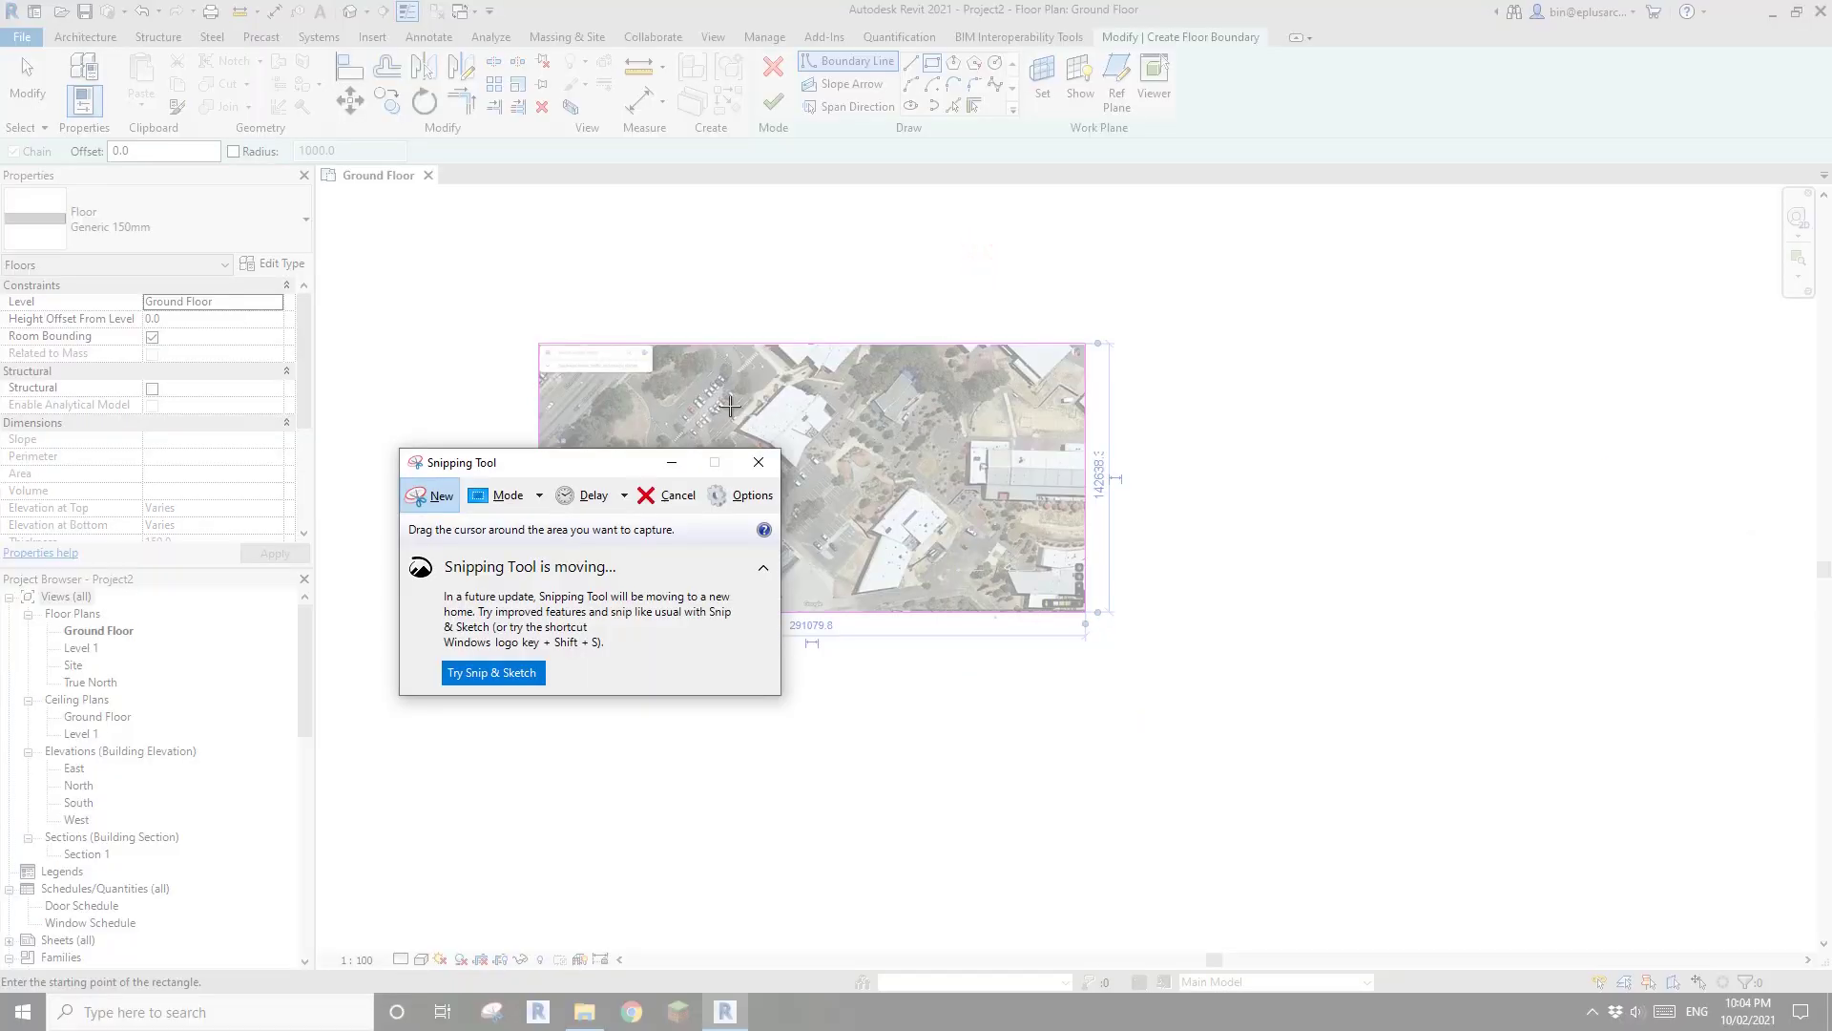
drag(730, 406, 1188, 698)
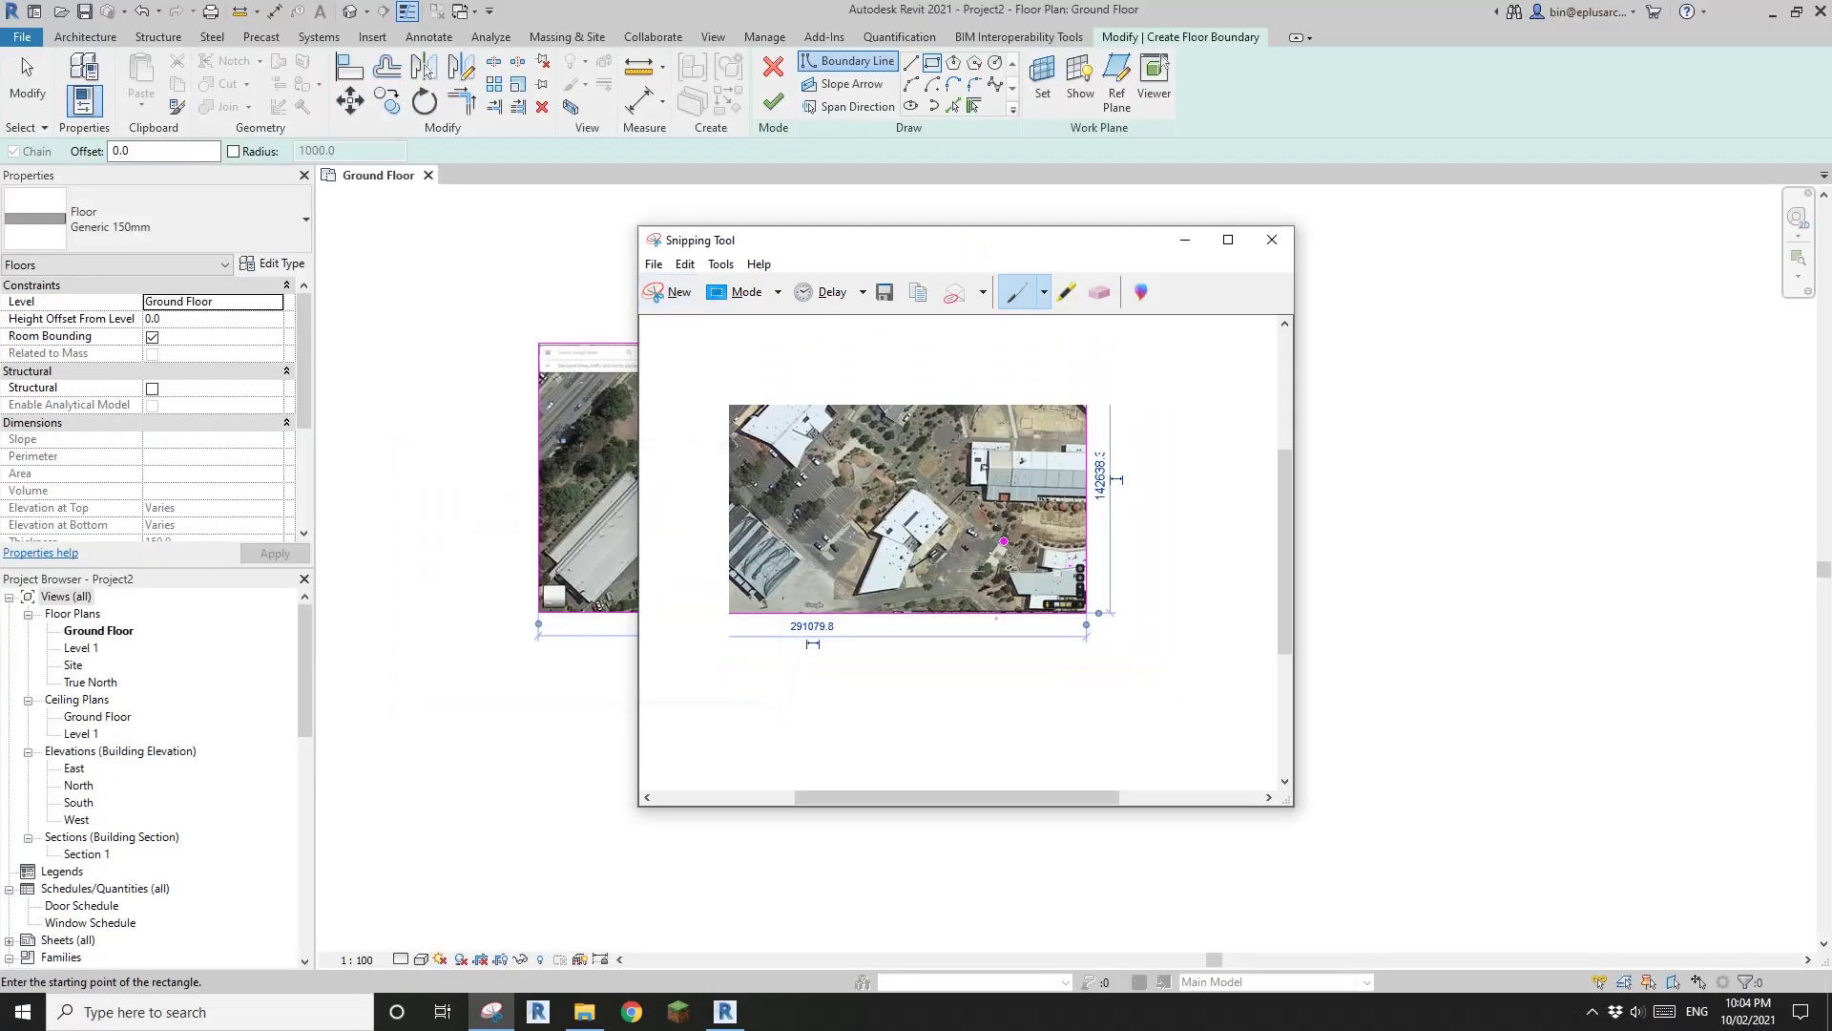
drag(945, 244, 1441, 353)
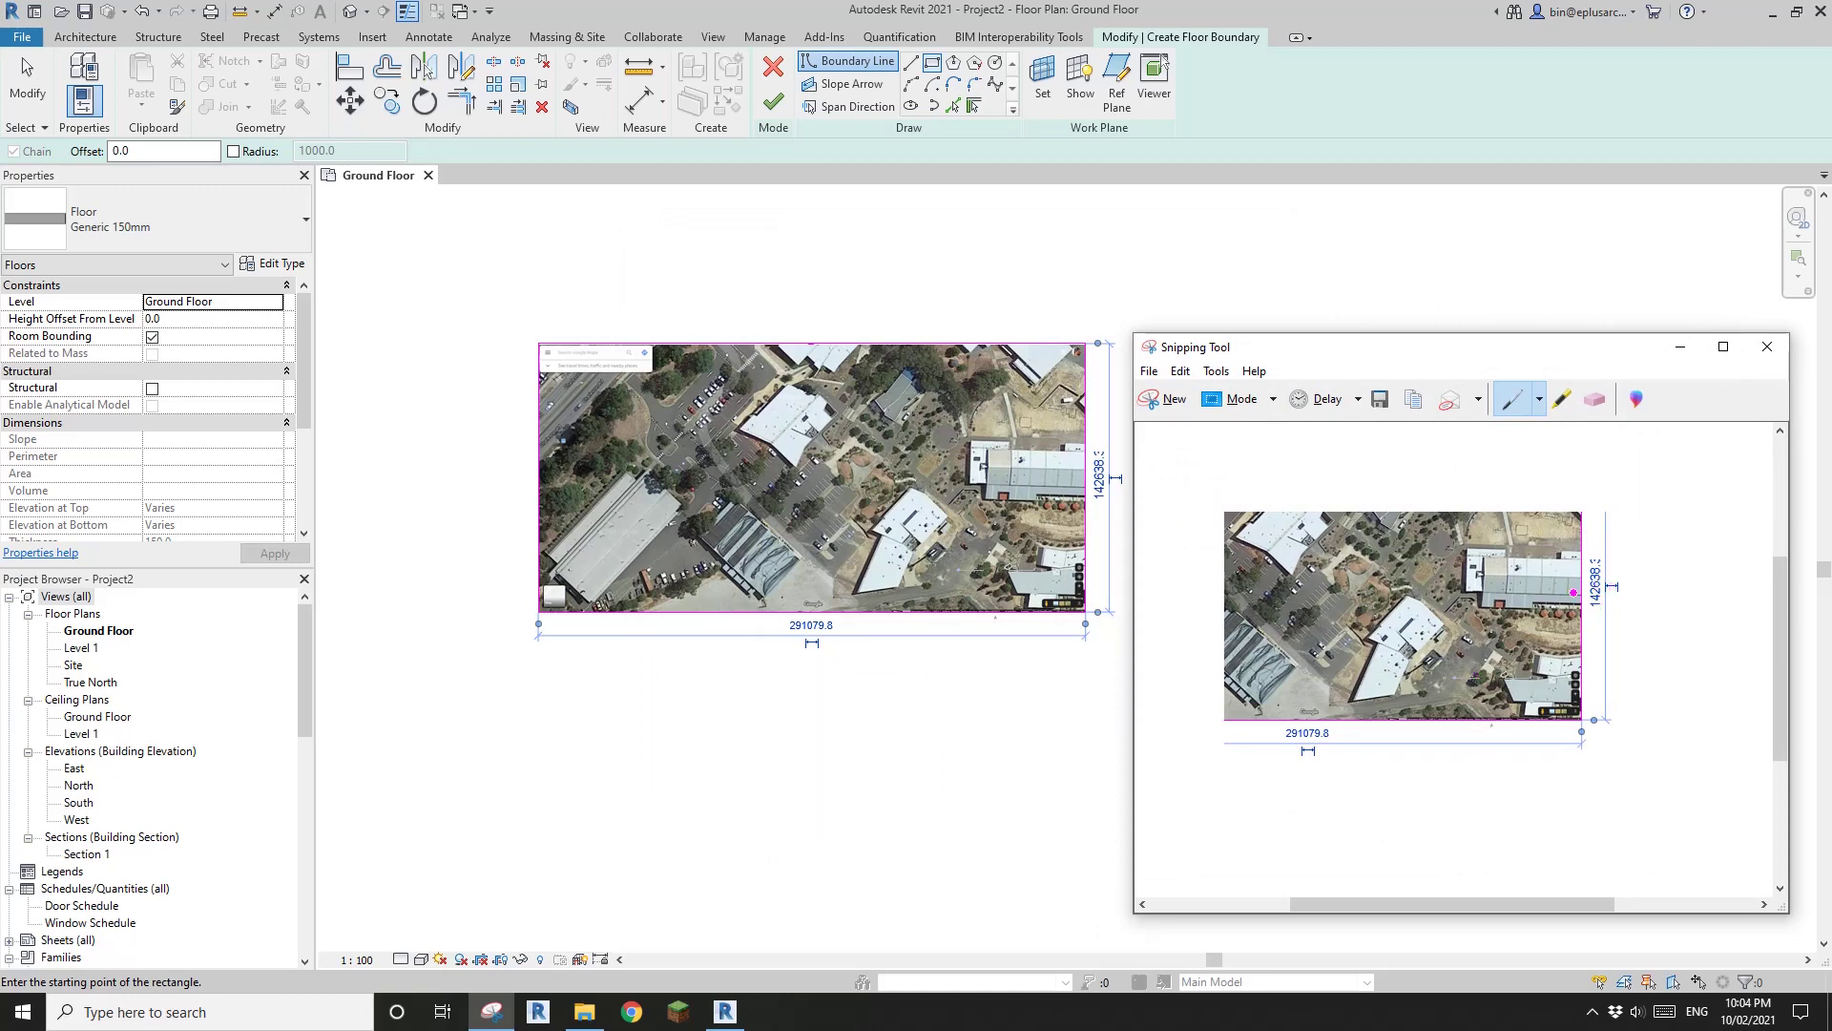
- Finish the floor sketch in Revit and view the floor in the default 3D view
click(843, 704)
click(775, 105)
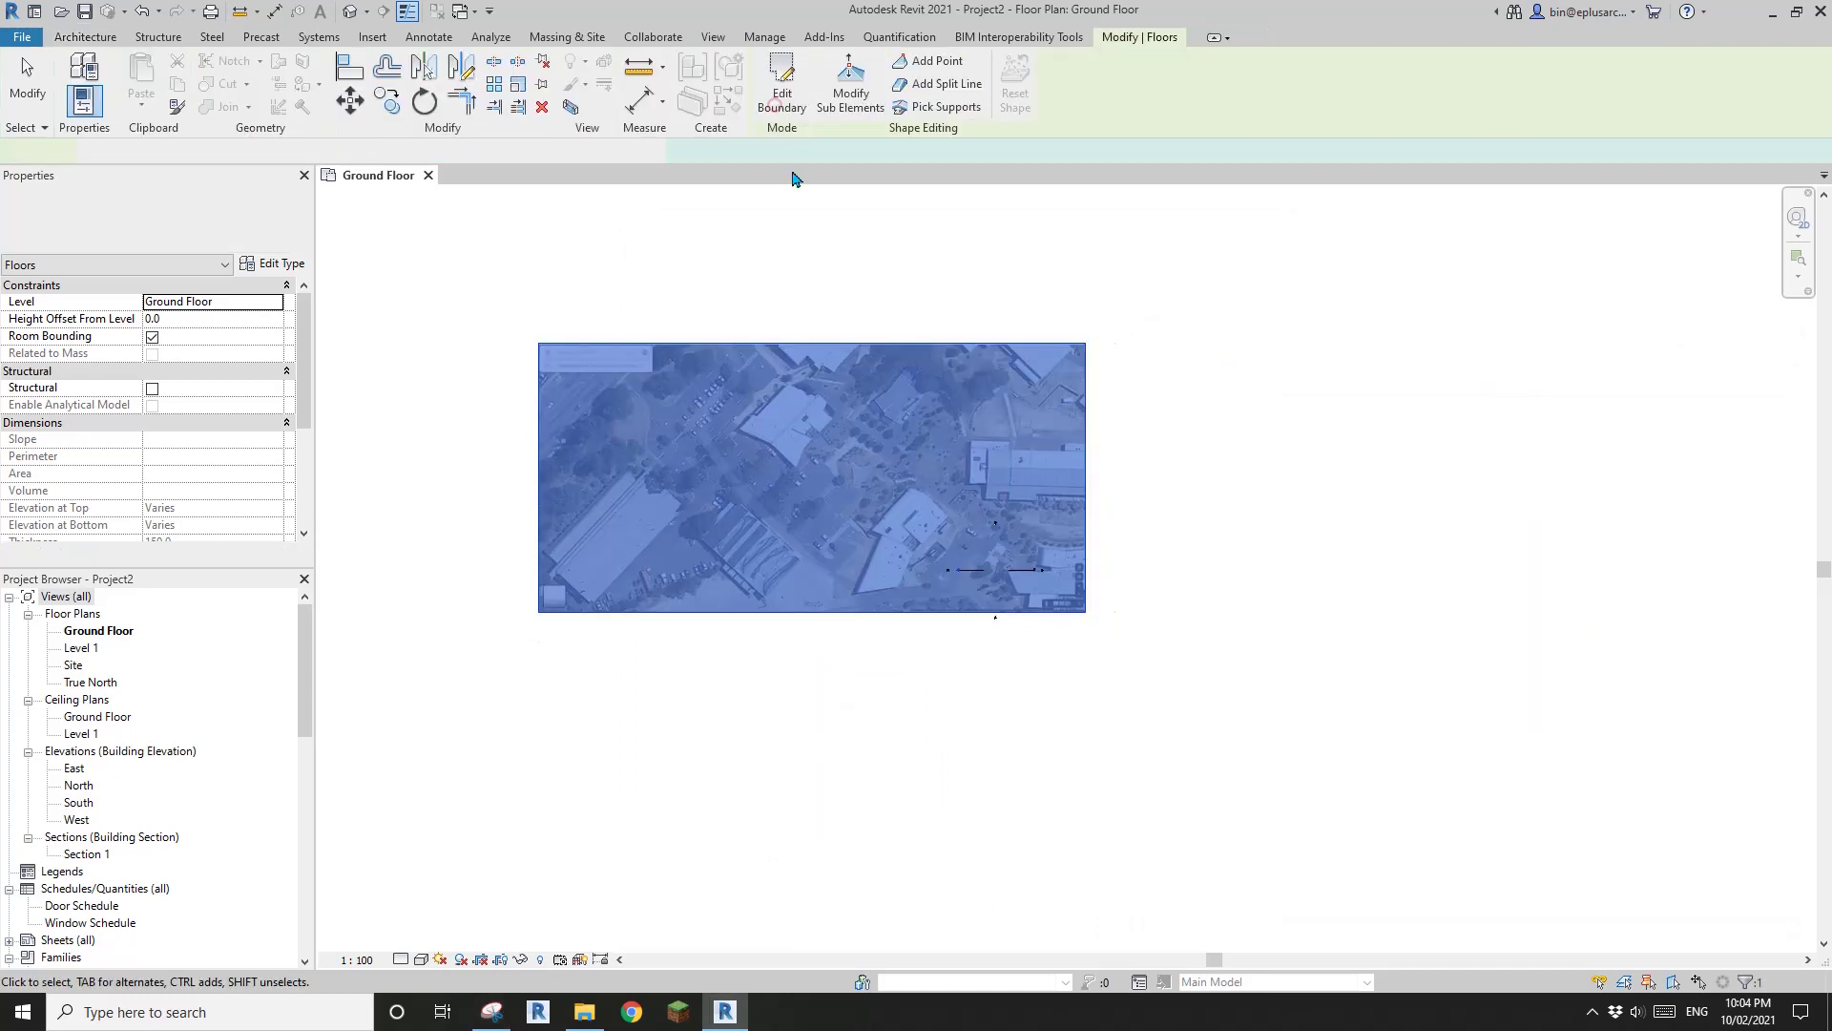
click(744, 246)
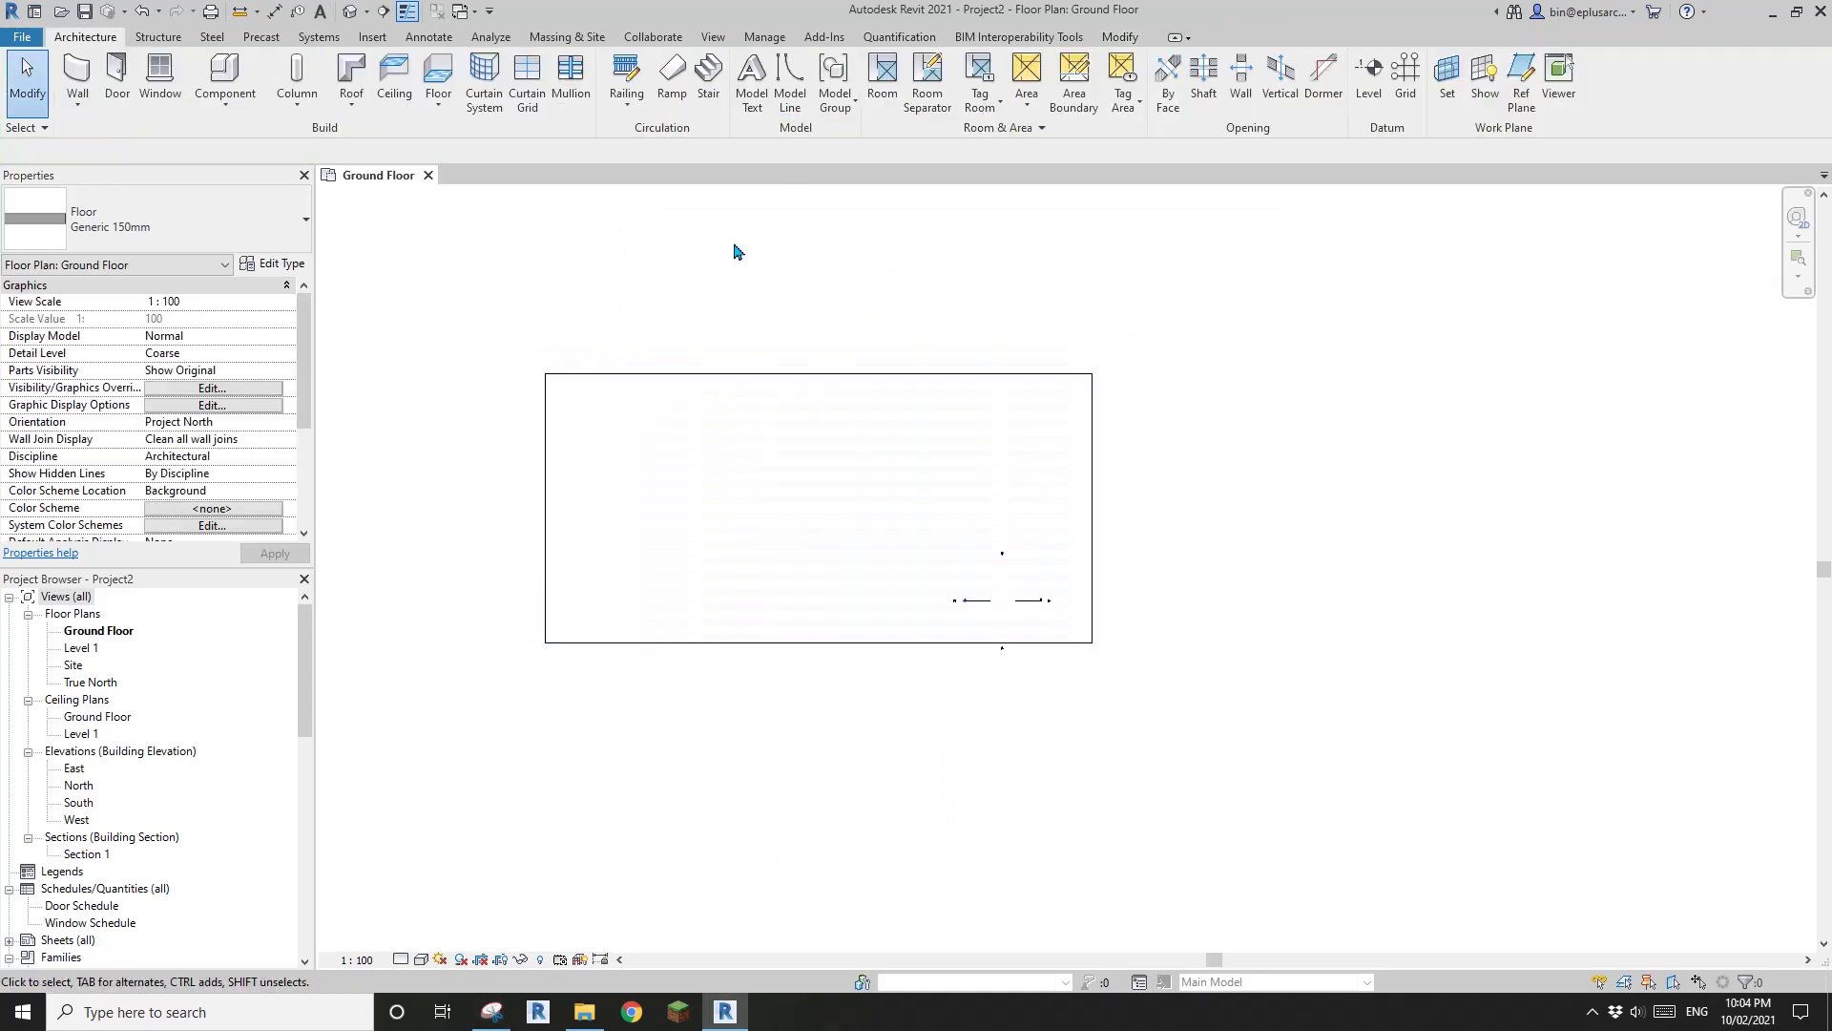
click(350, 12)
shift+middle_drag(994, 552, 1136, 560)
- Duplicate the floor's Generic 150mm type under the suggested name
click(984, 590)
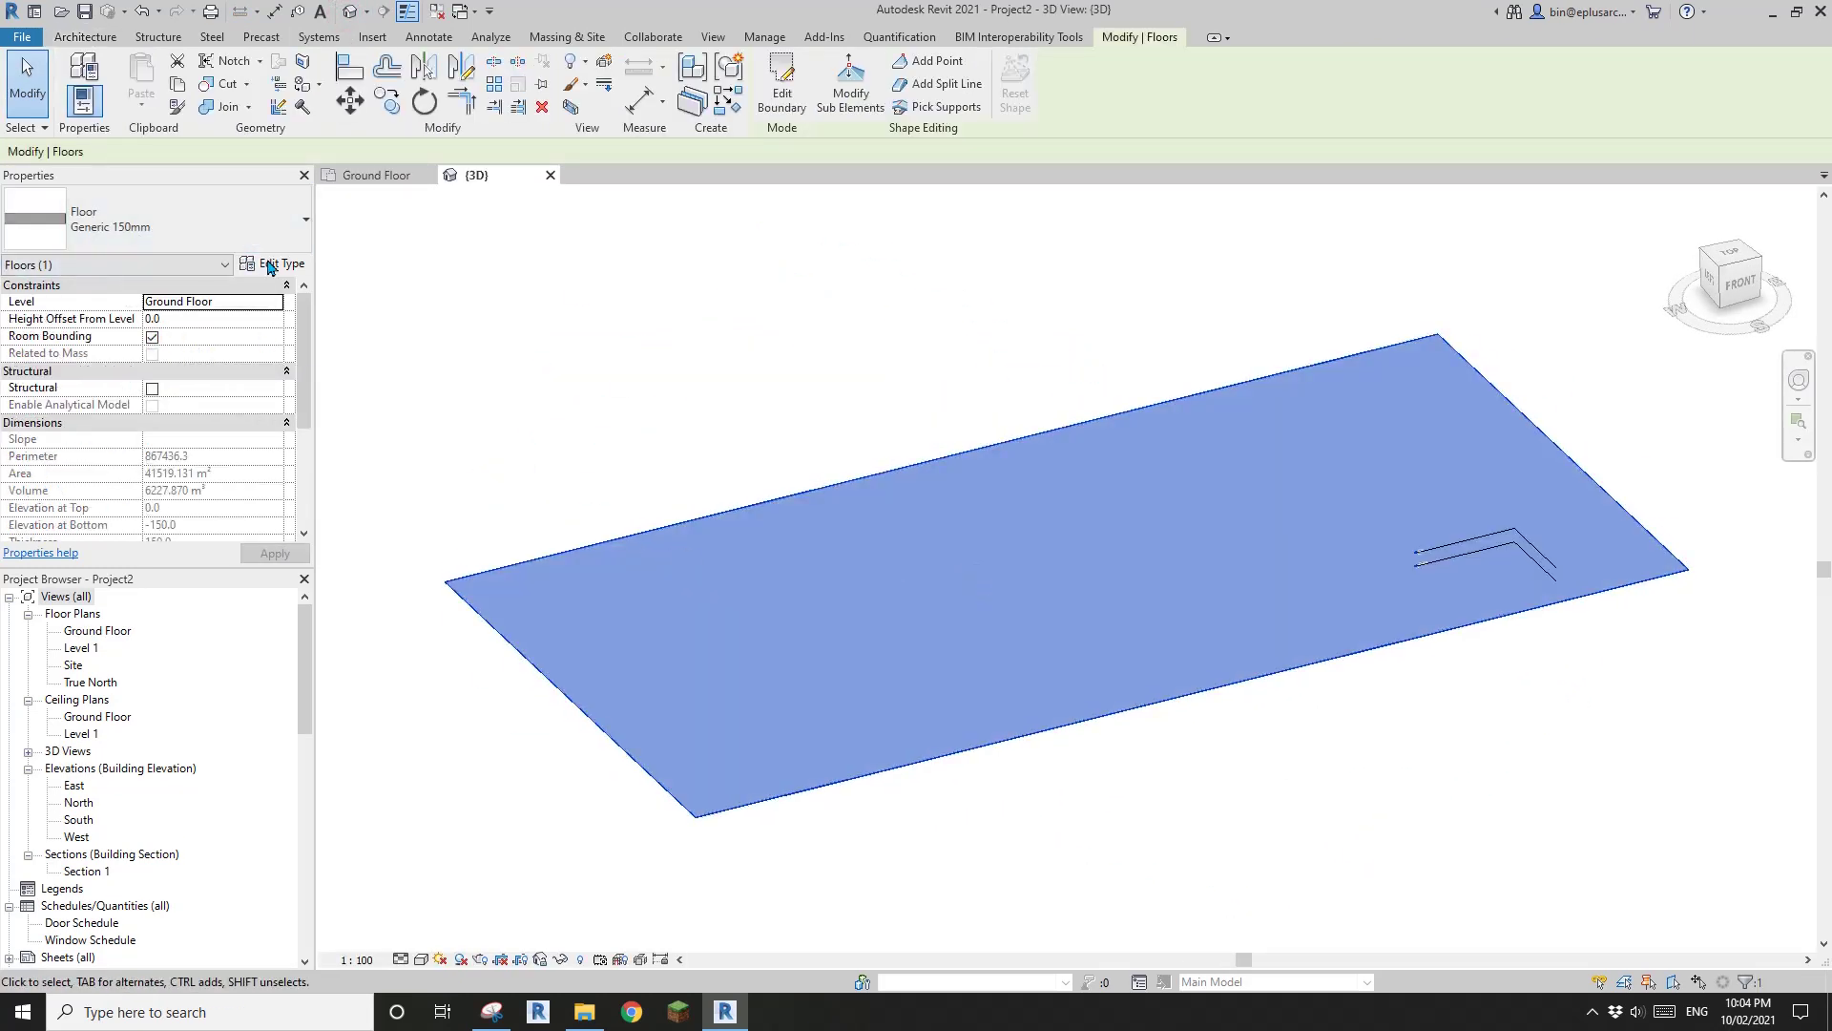
middle_drag(875, 422, 867, 433)
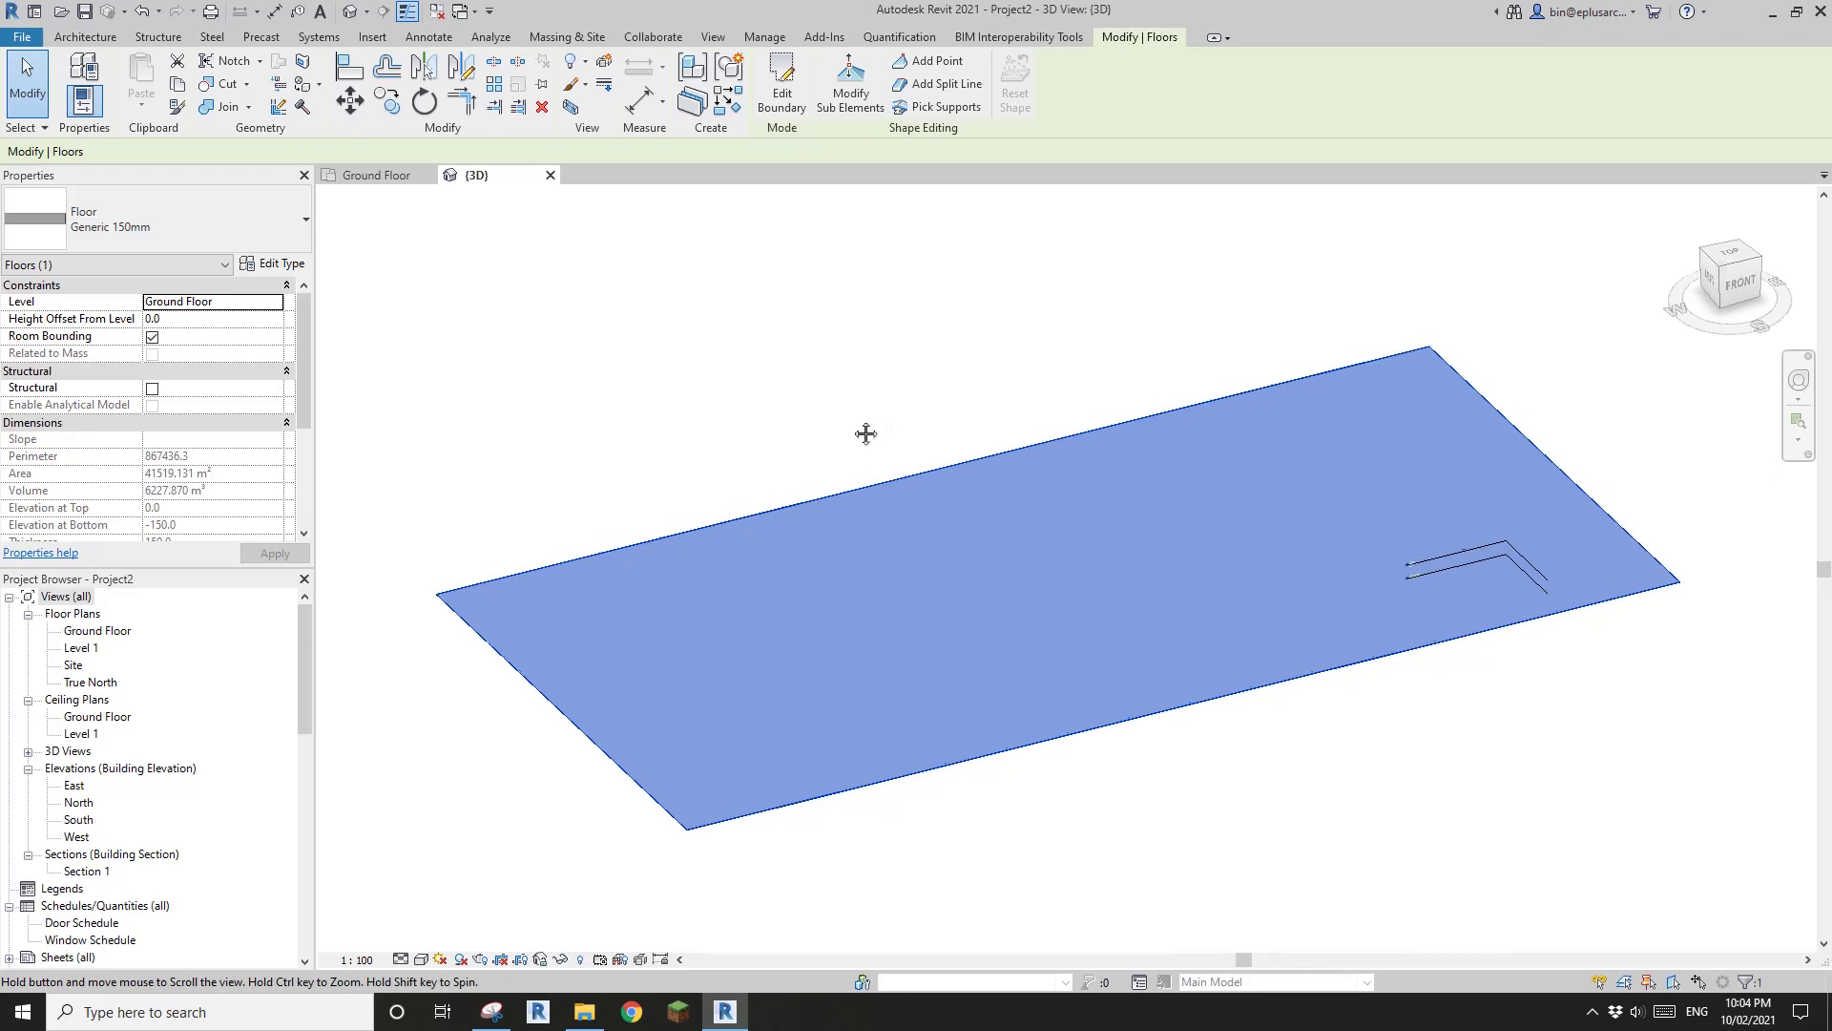
click(280, 266)
click(535, 99)
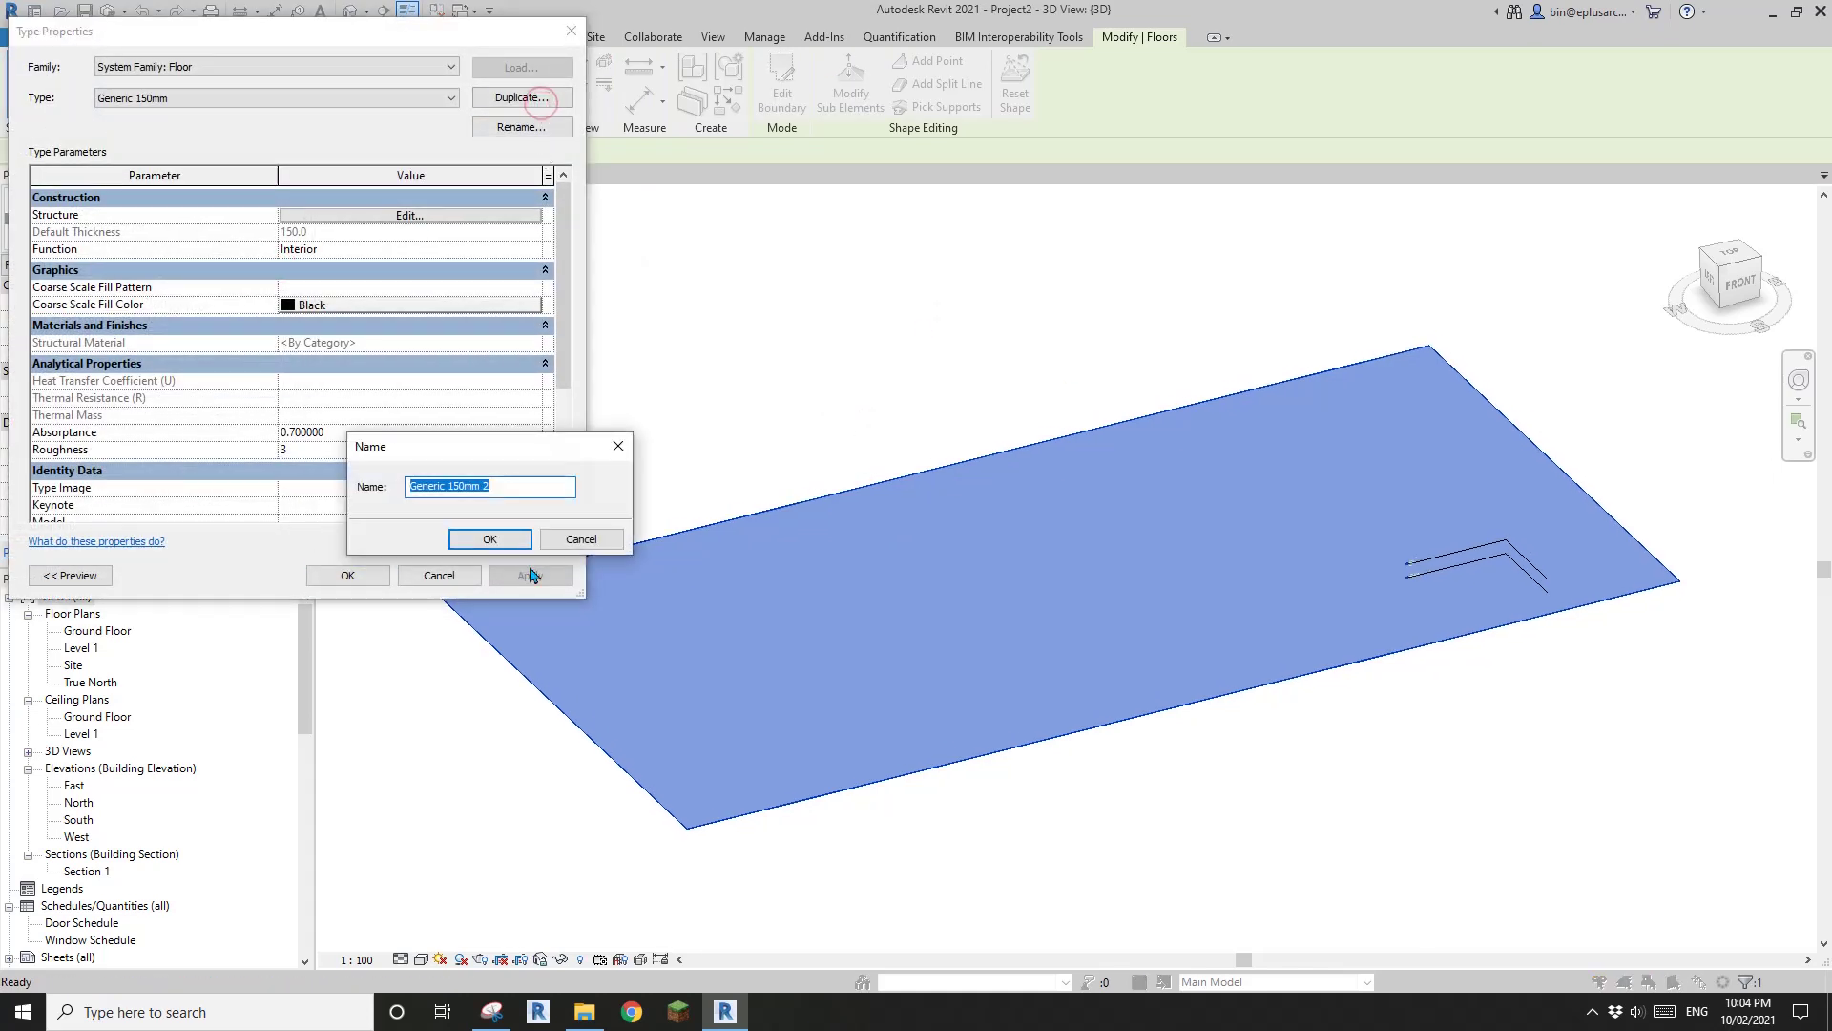
click(495, 539)
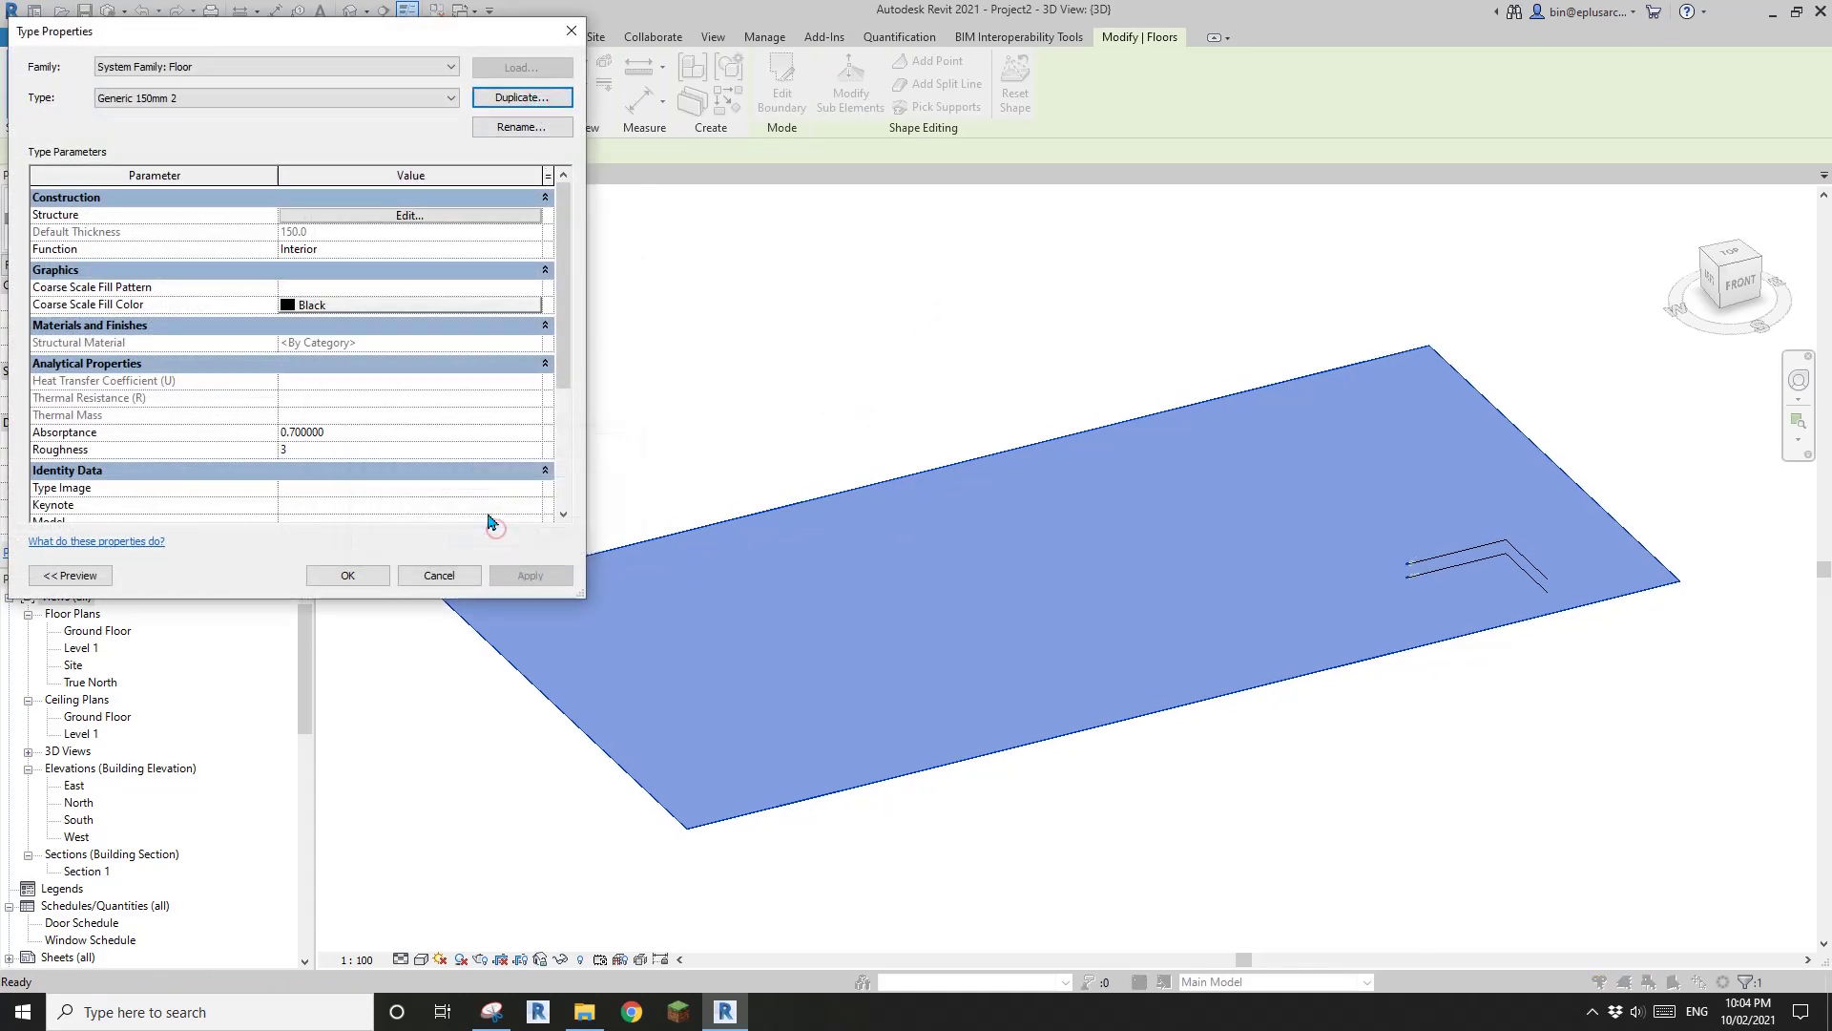
- Create a new material from the floor's structure layer and rename it Google Map
click(410, 216)
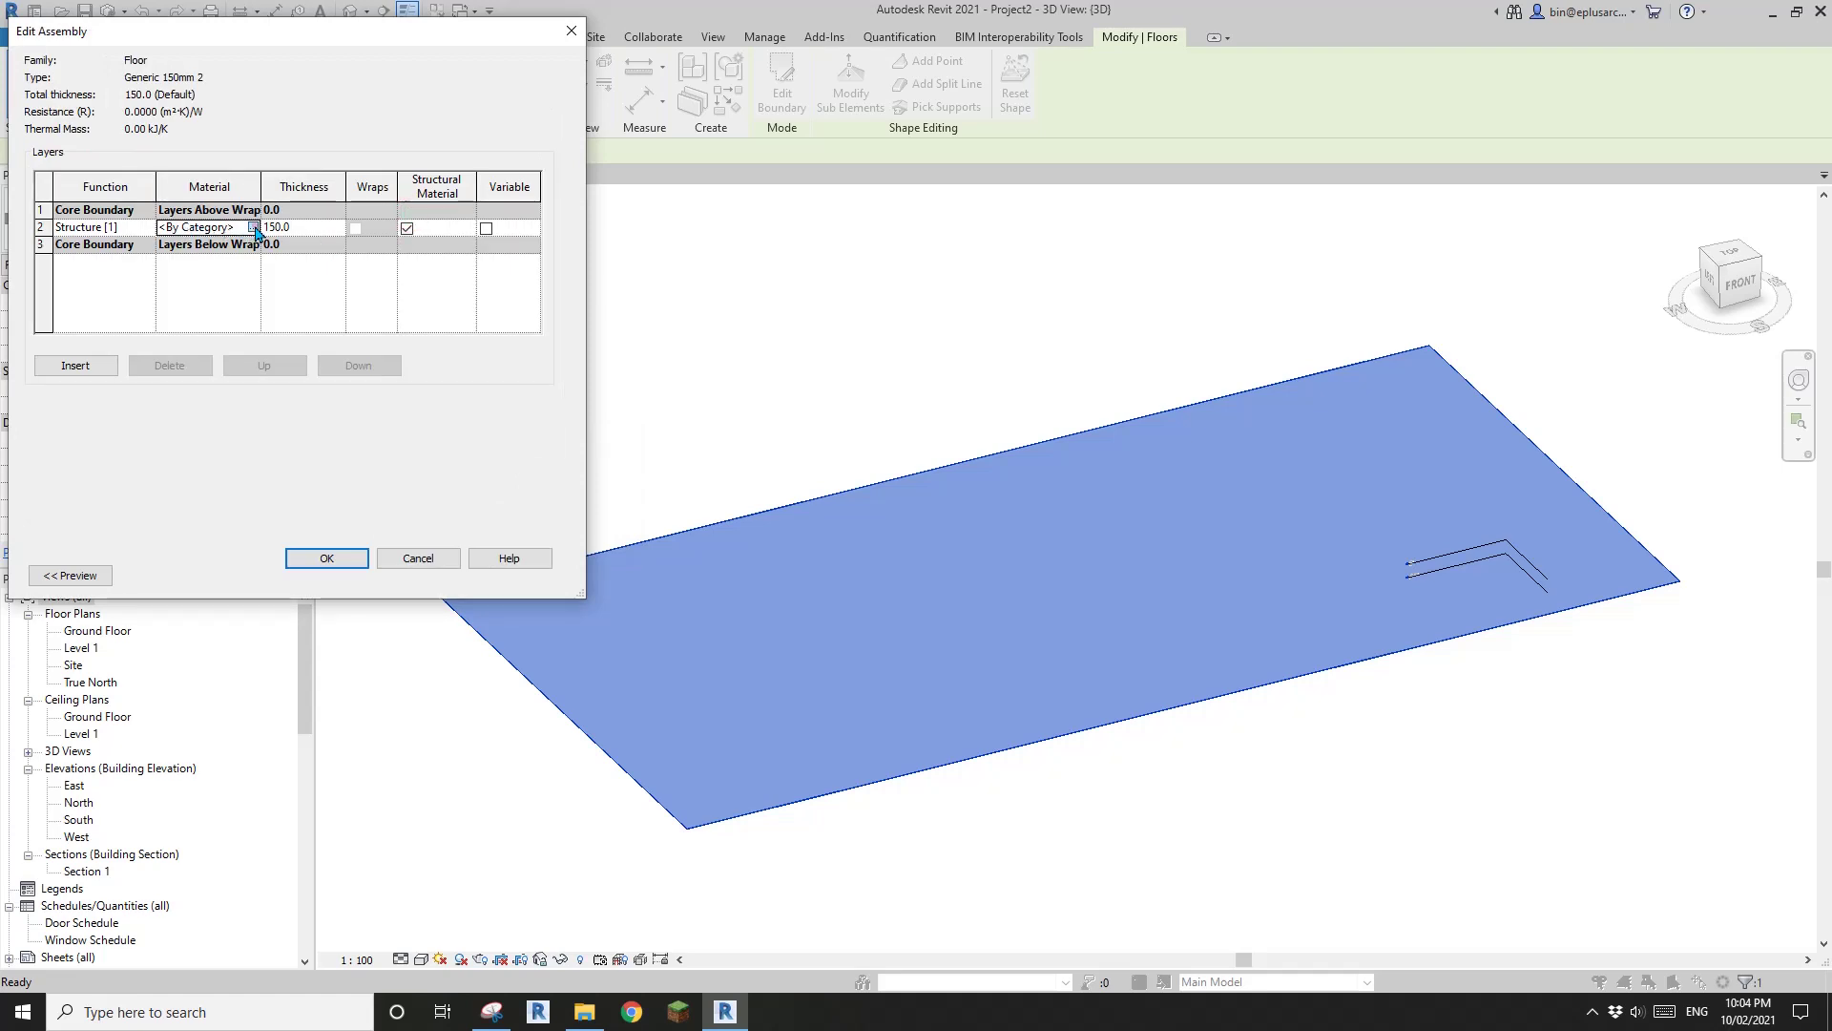
click(255, 228)
click(162, 636)
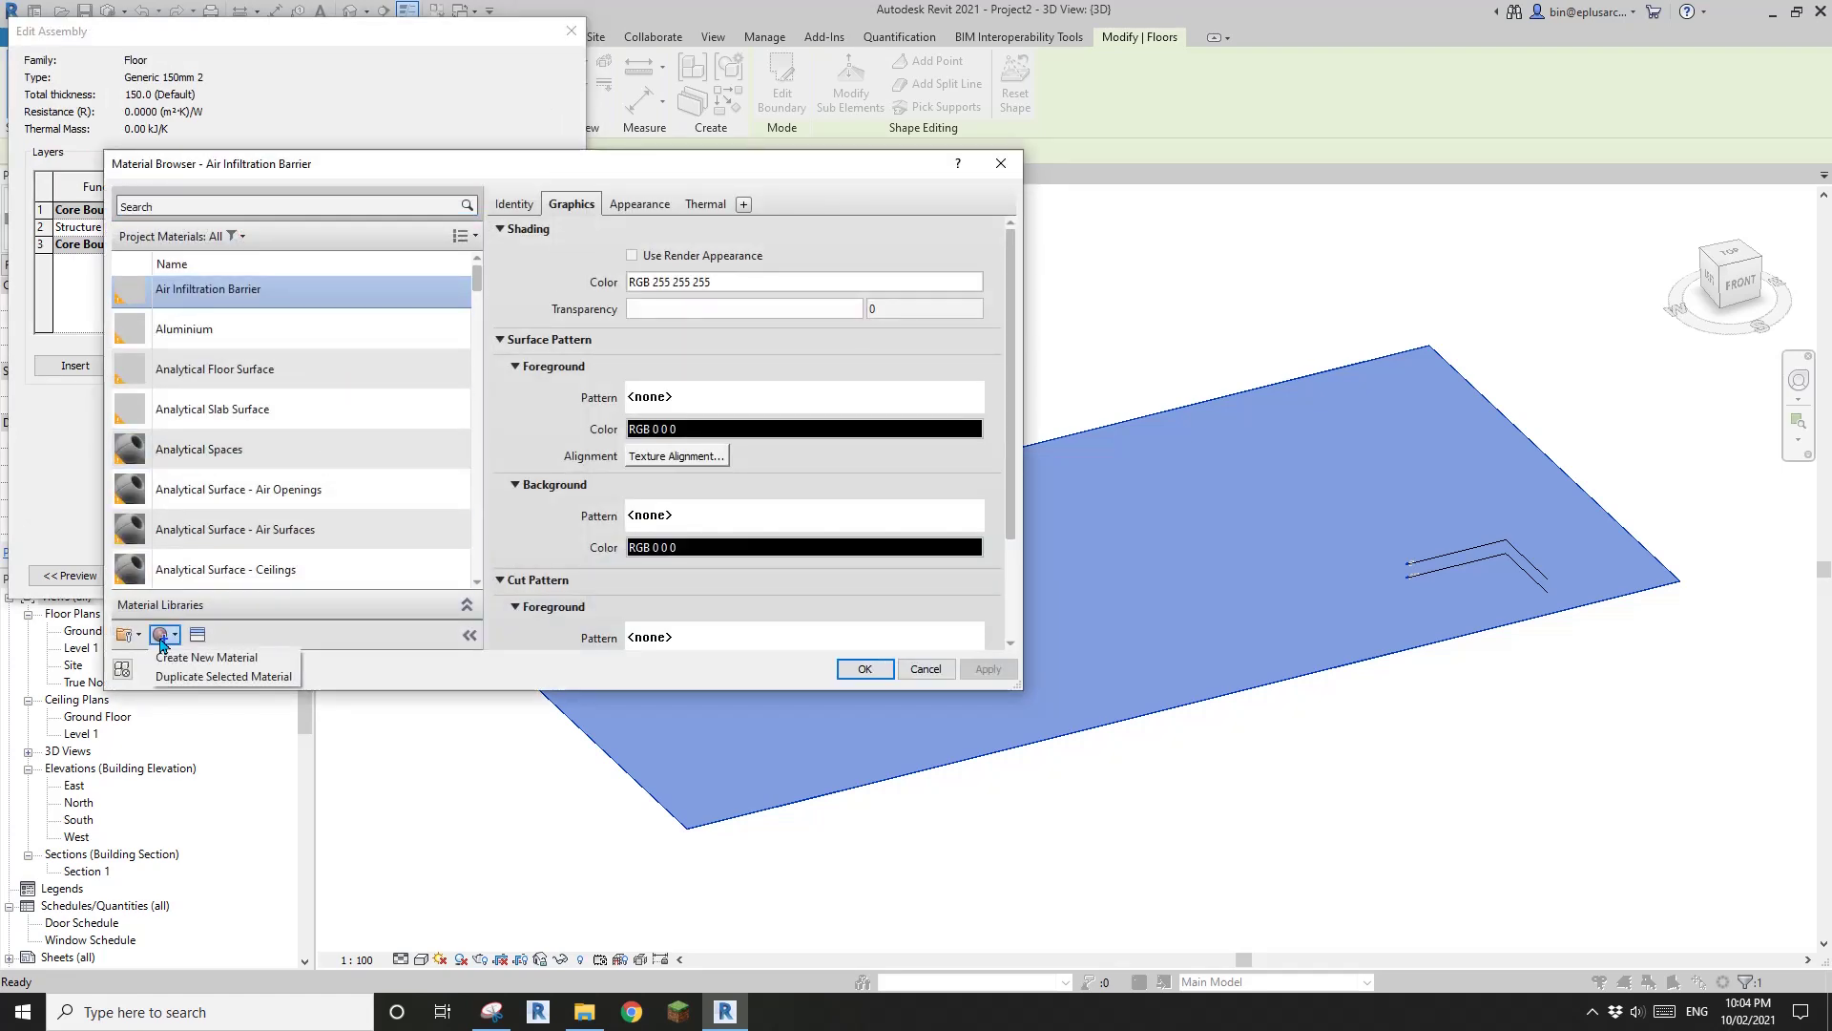
click(201, 656)
right_click(263, 417)
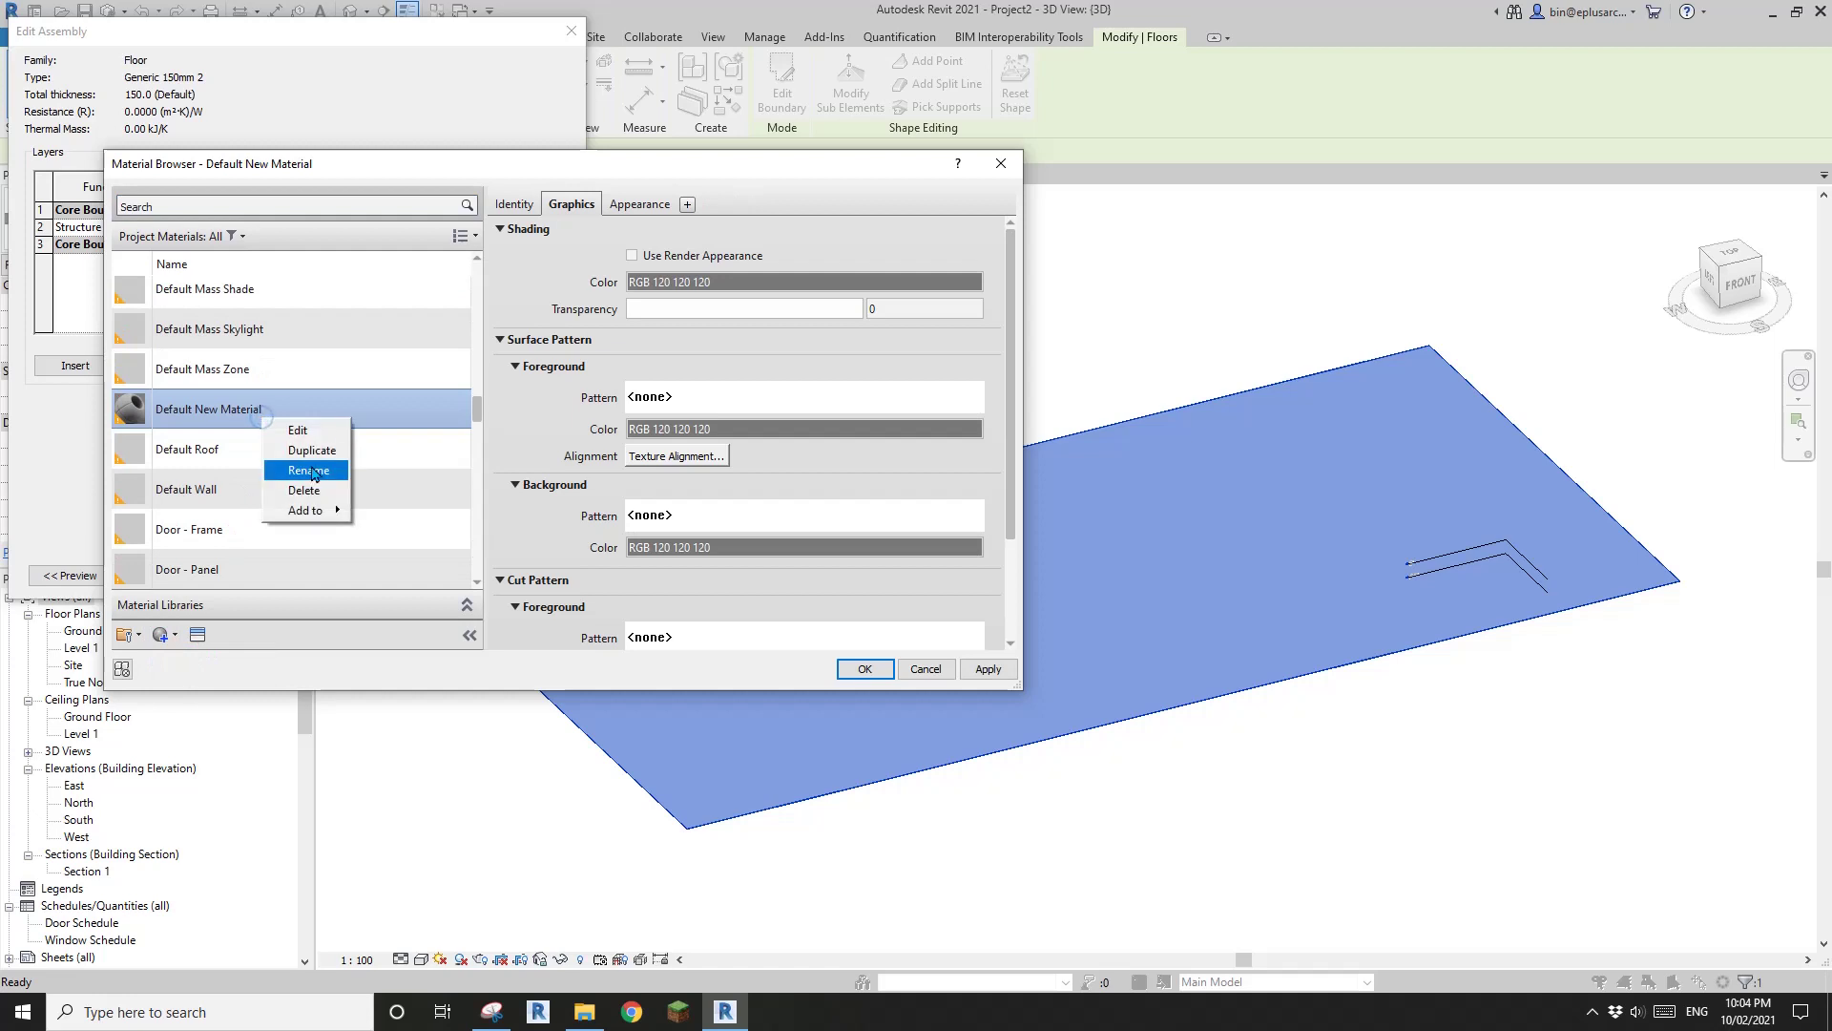
click(317, 472)
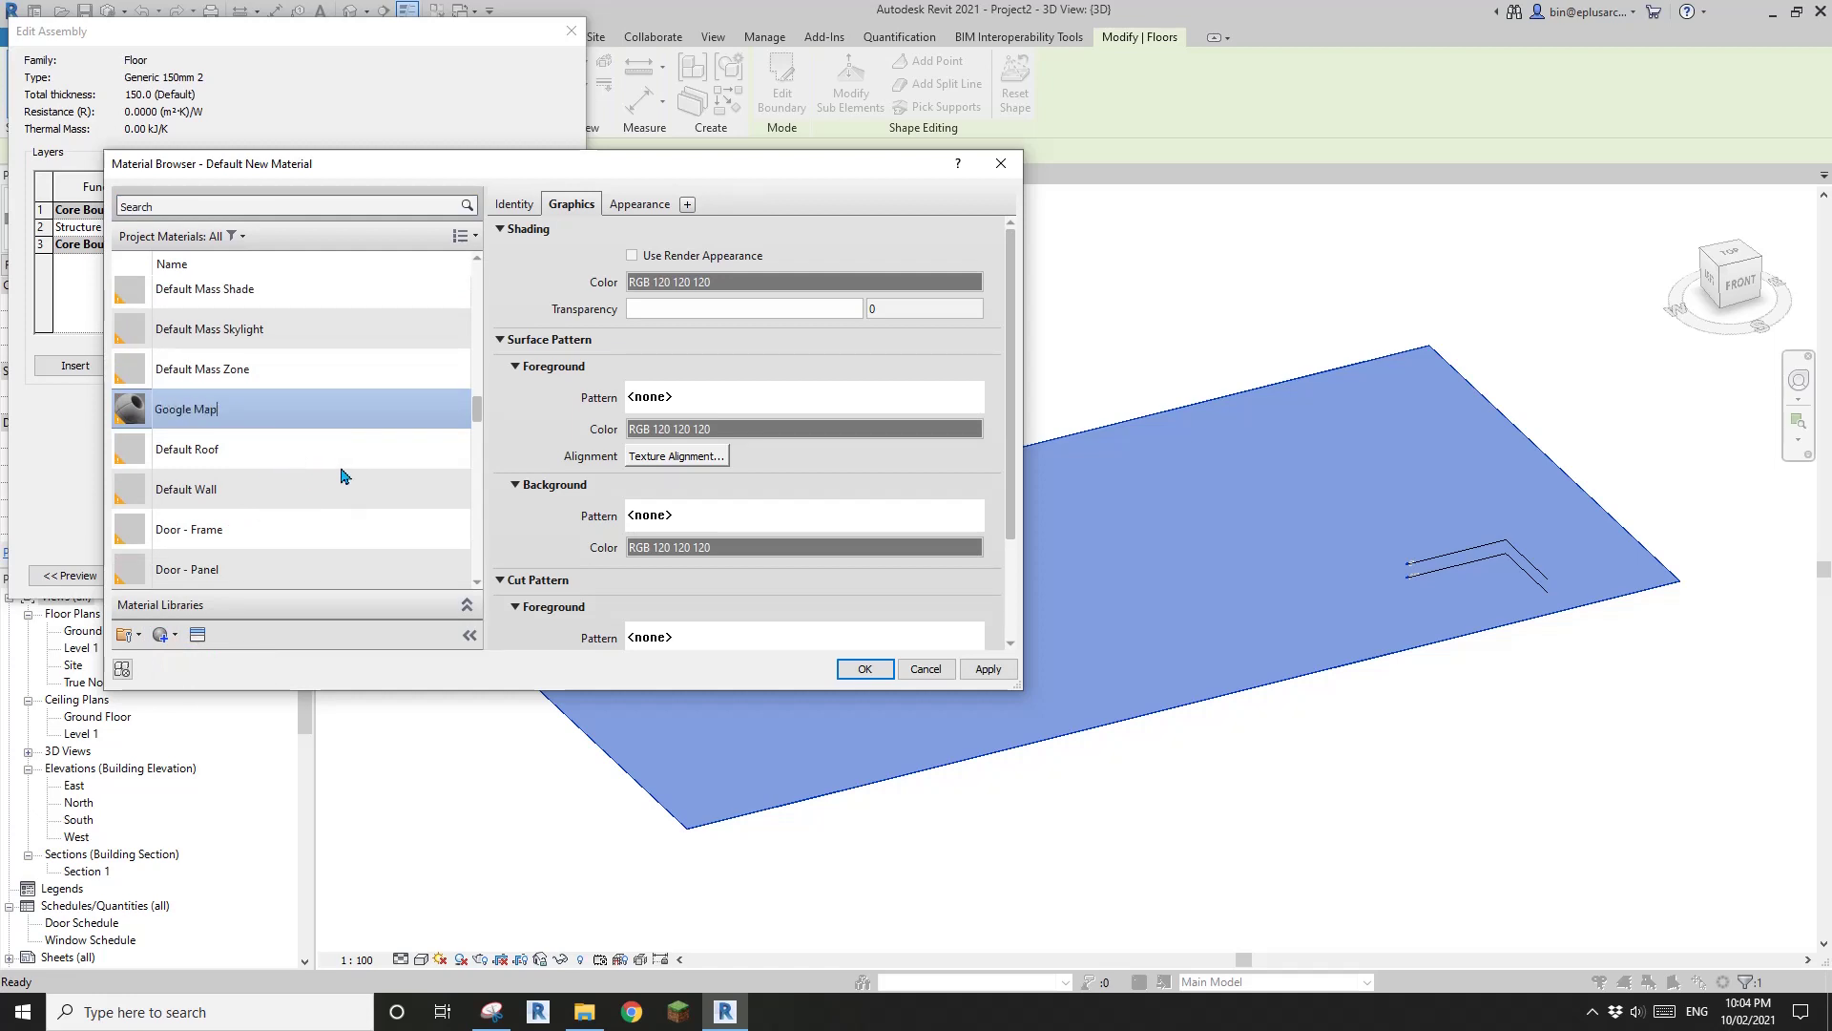
- Duplicate the Google Map material's appearance asset and enlarge the Material Browser
click(636, 207)
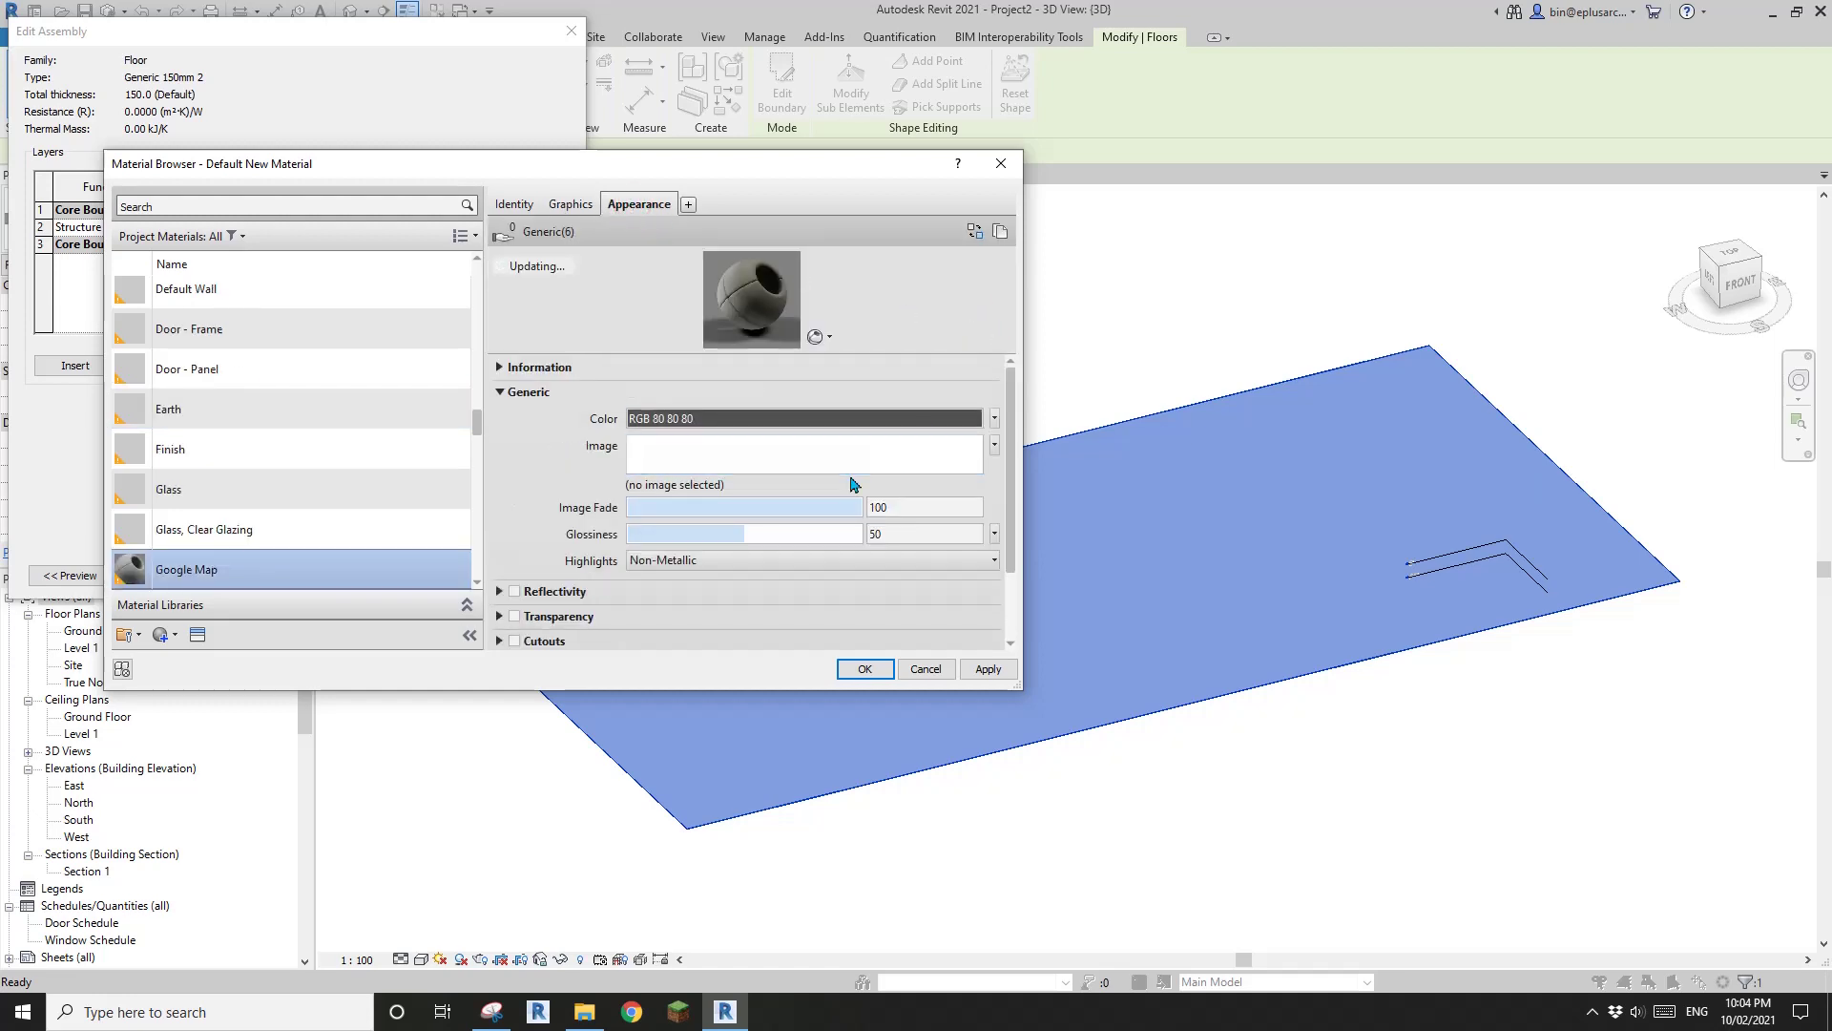
click(1001, 235)
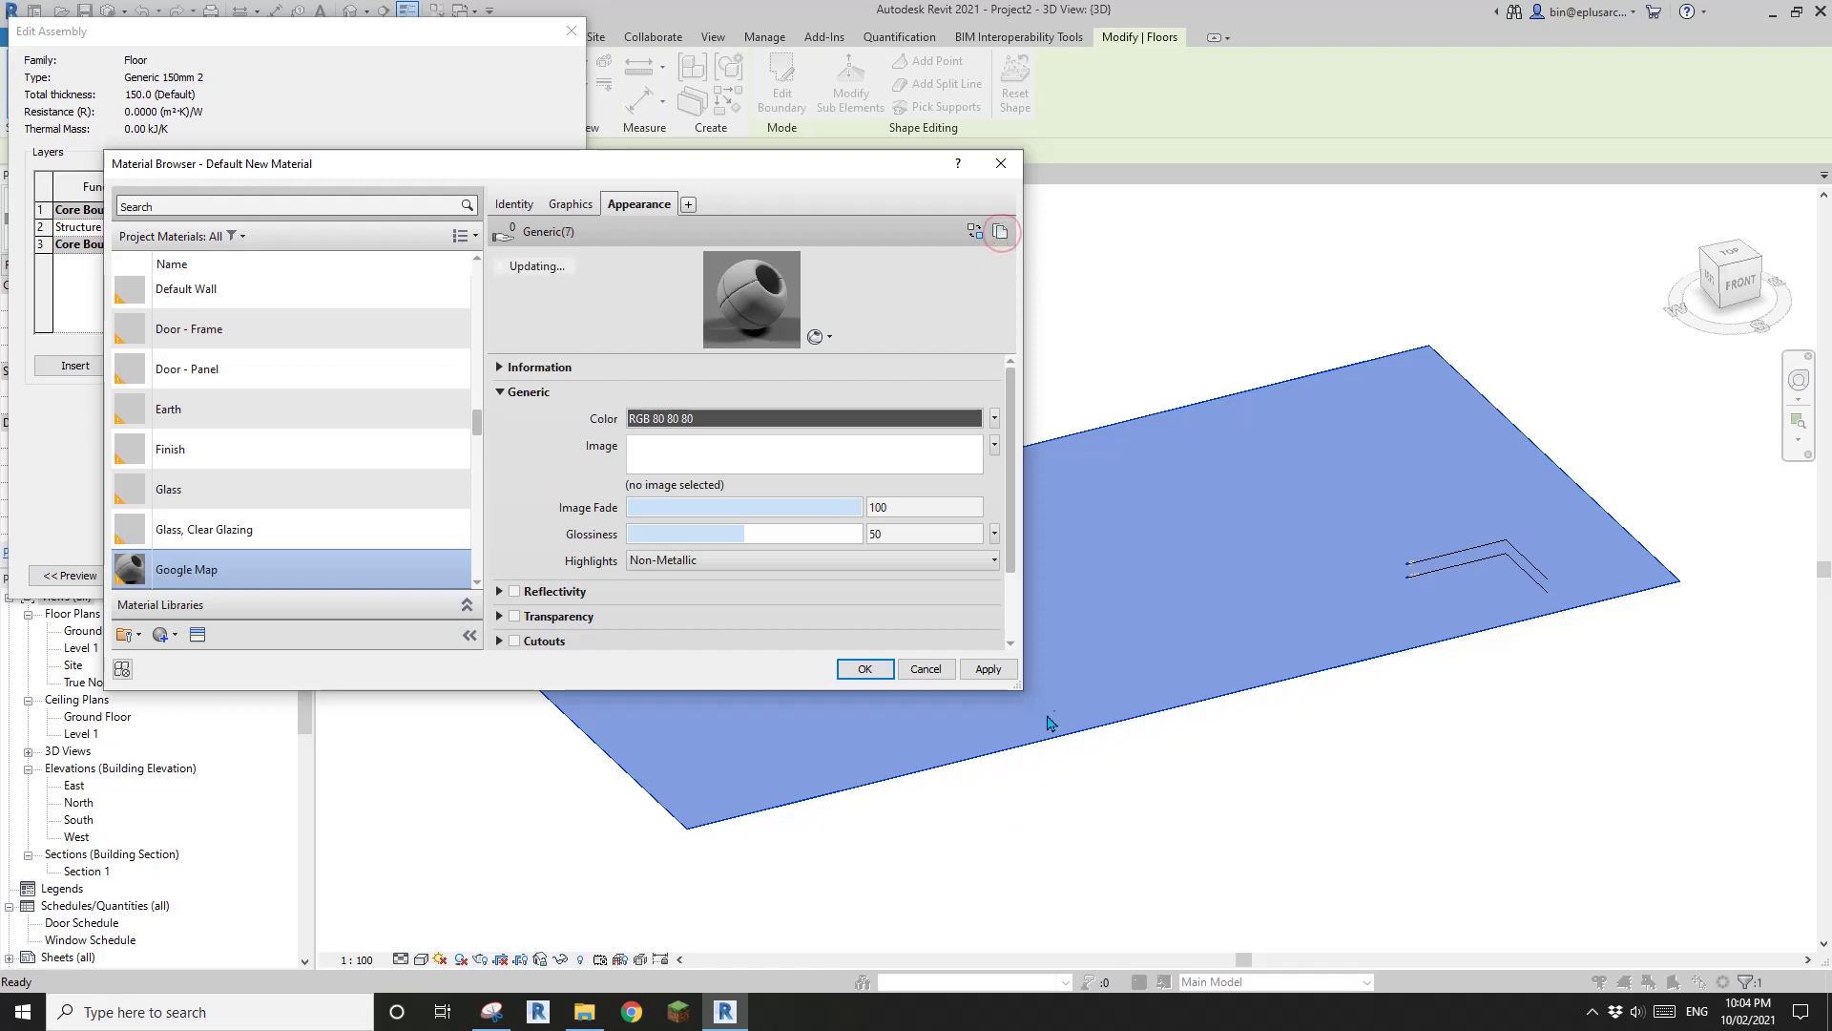
drag(1018, 687, 1116, 857)
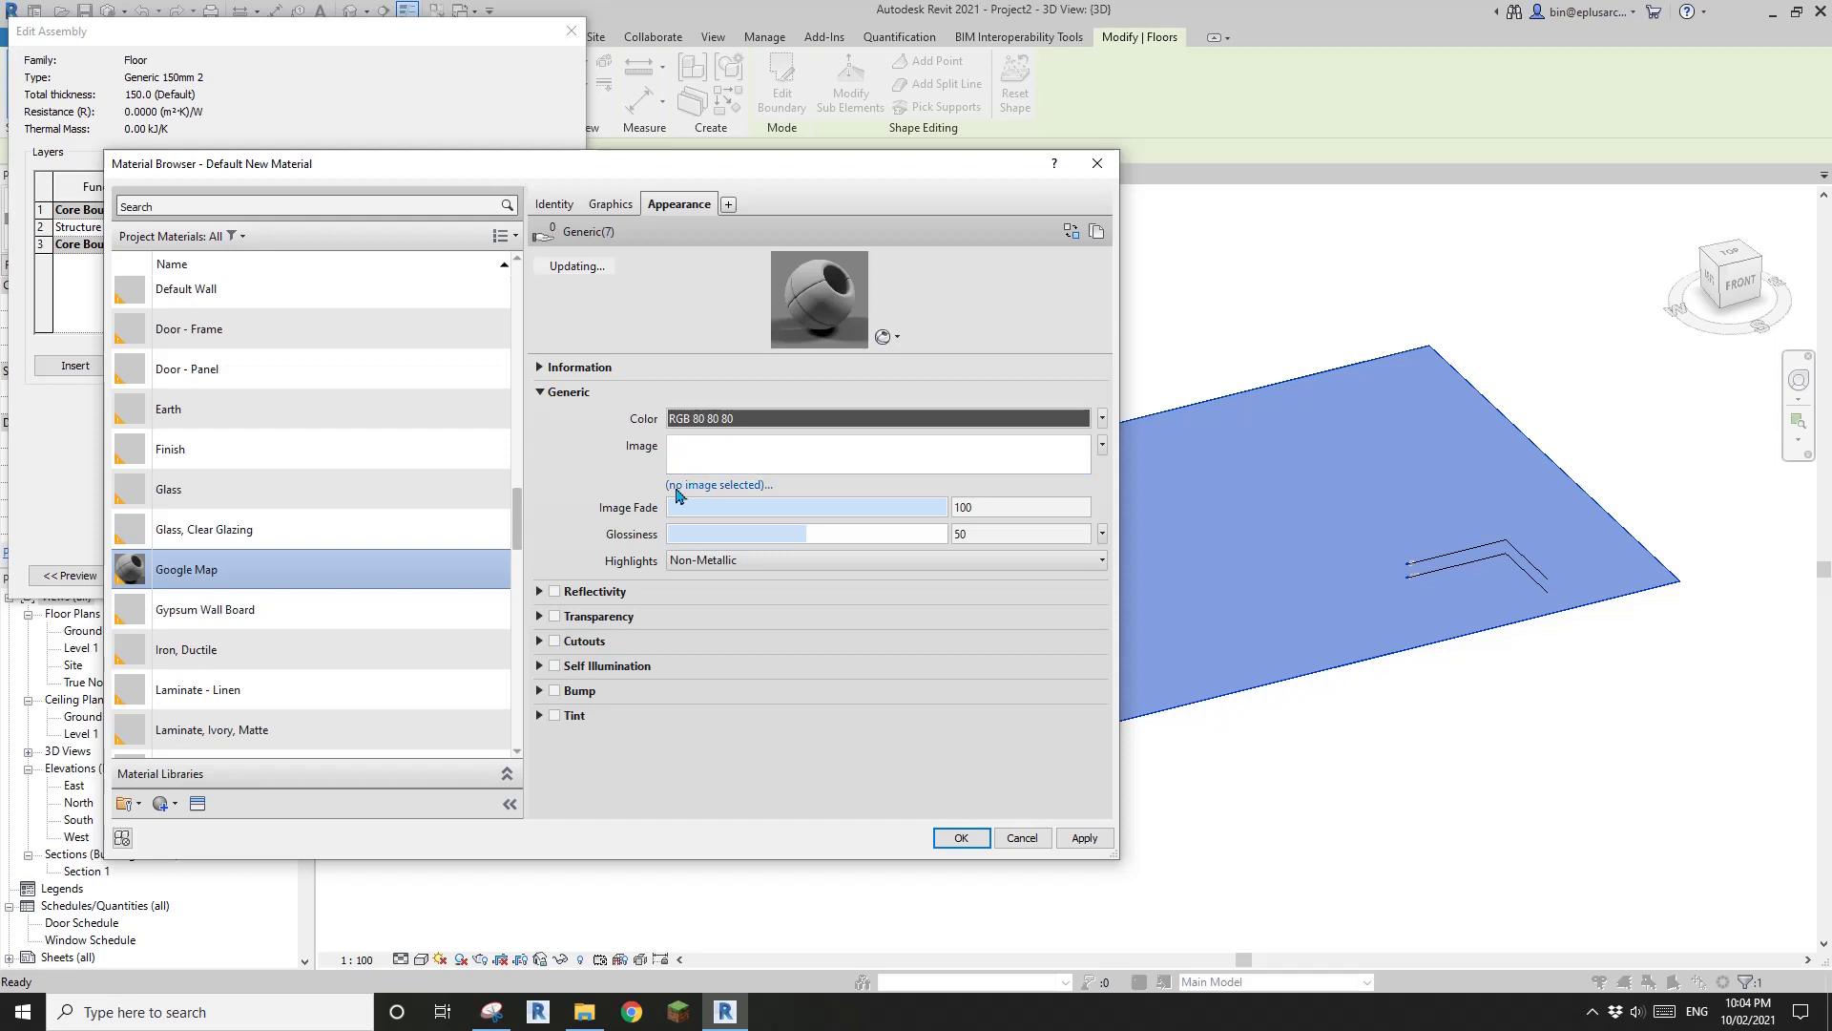
- Assign Capture.JPG from the Desktop as the Google Map material's appearance image
click(744, 486)
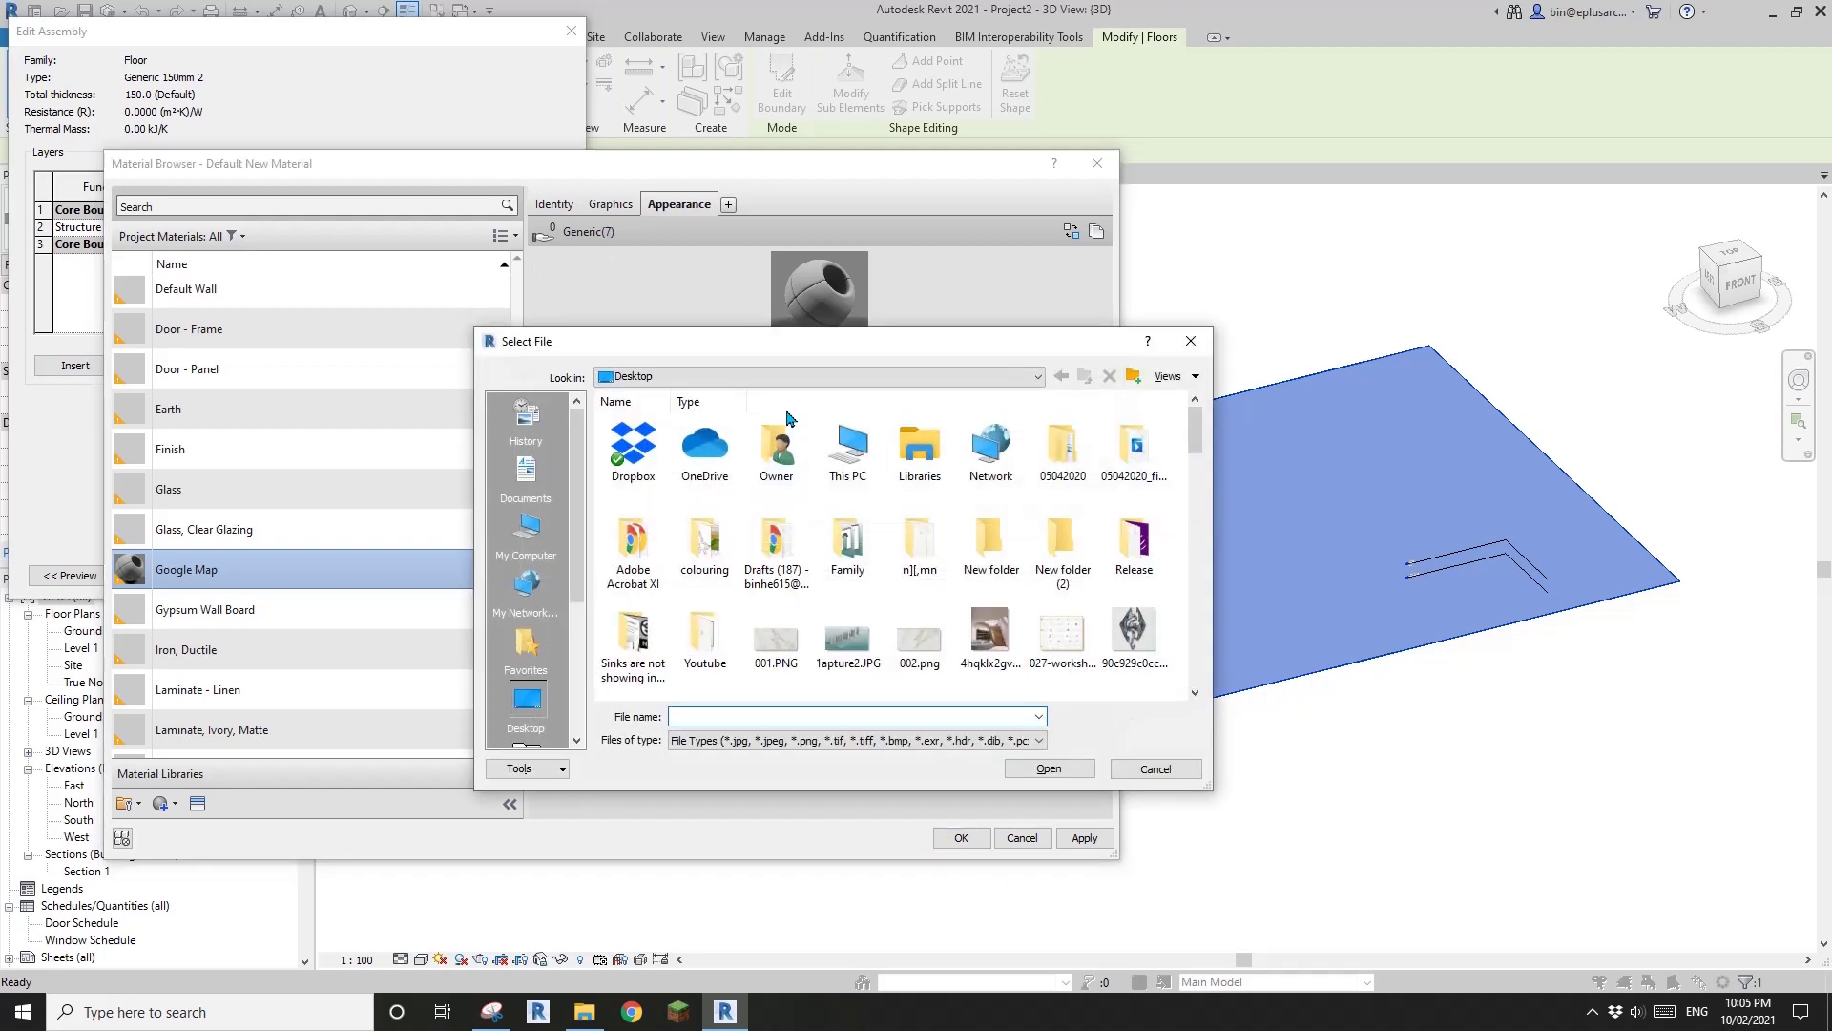
drag(1198, 347, 1218, 512)
drag(1224, 461, 1213, 523)
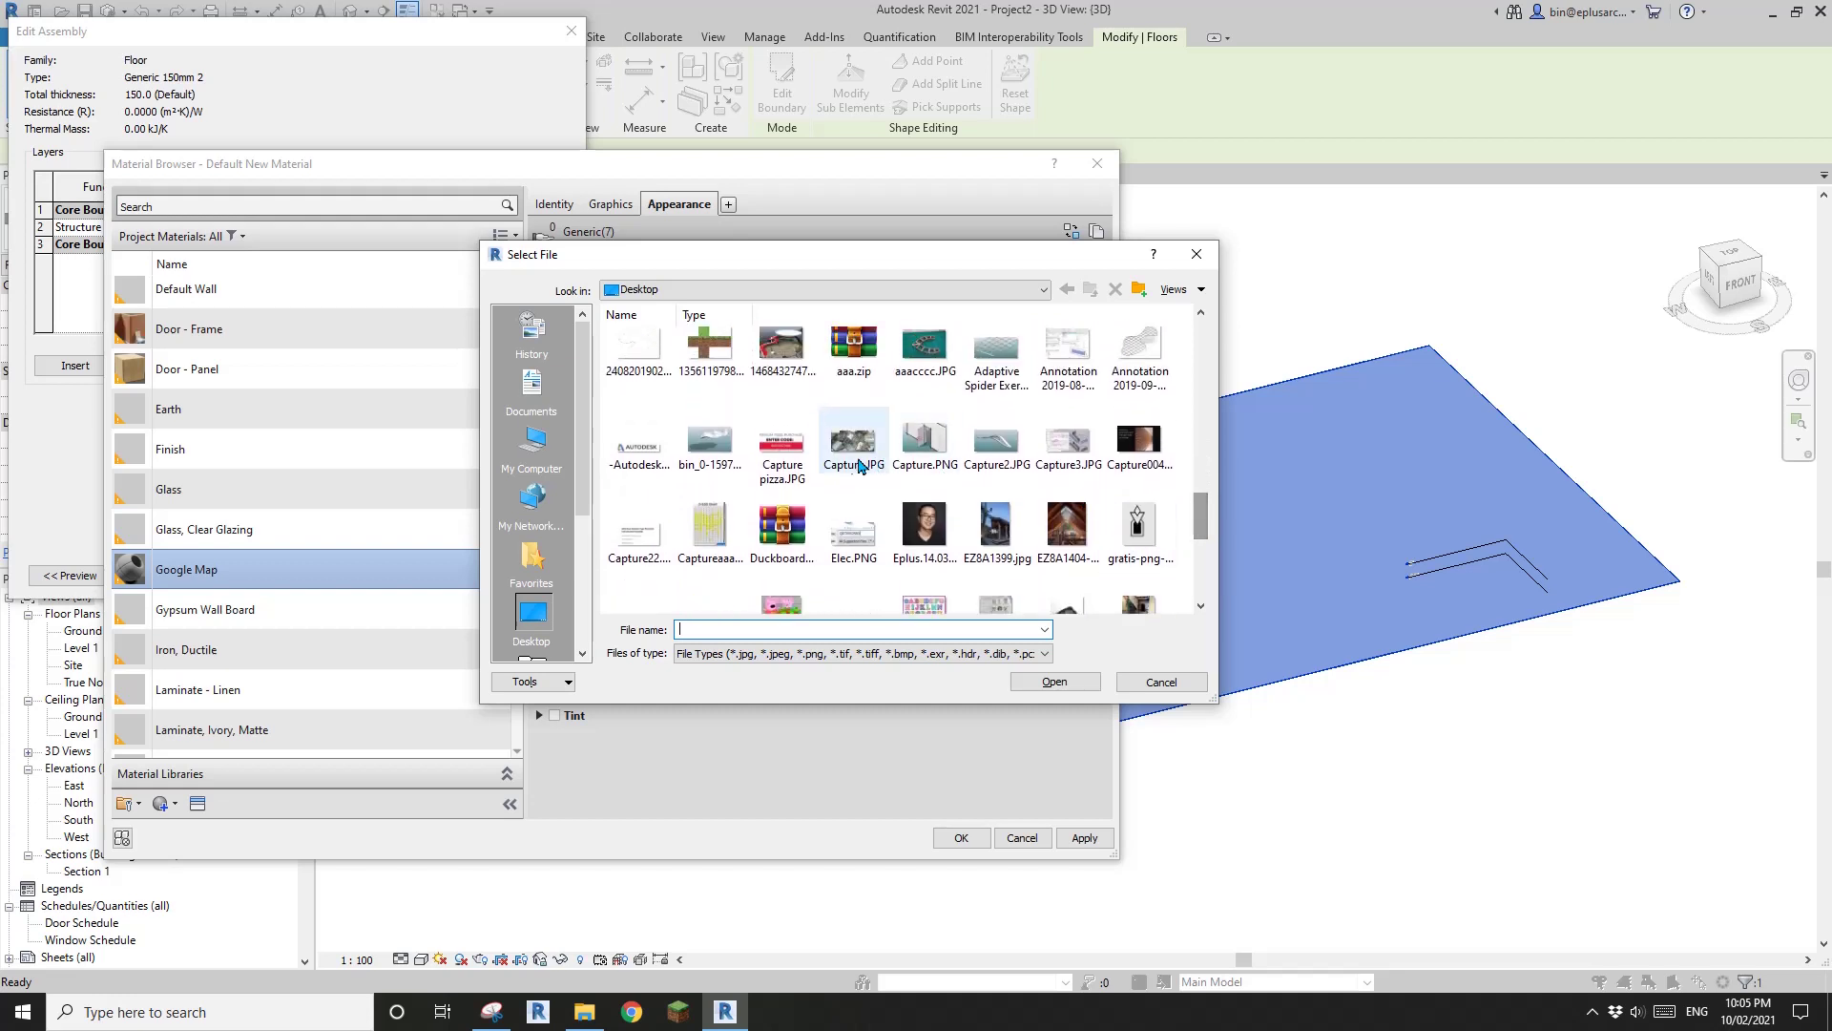
click(852, 448)
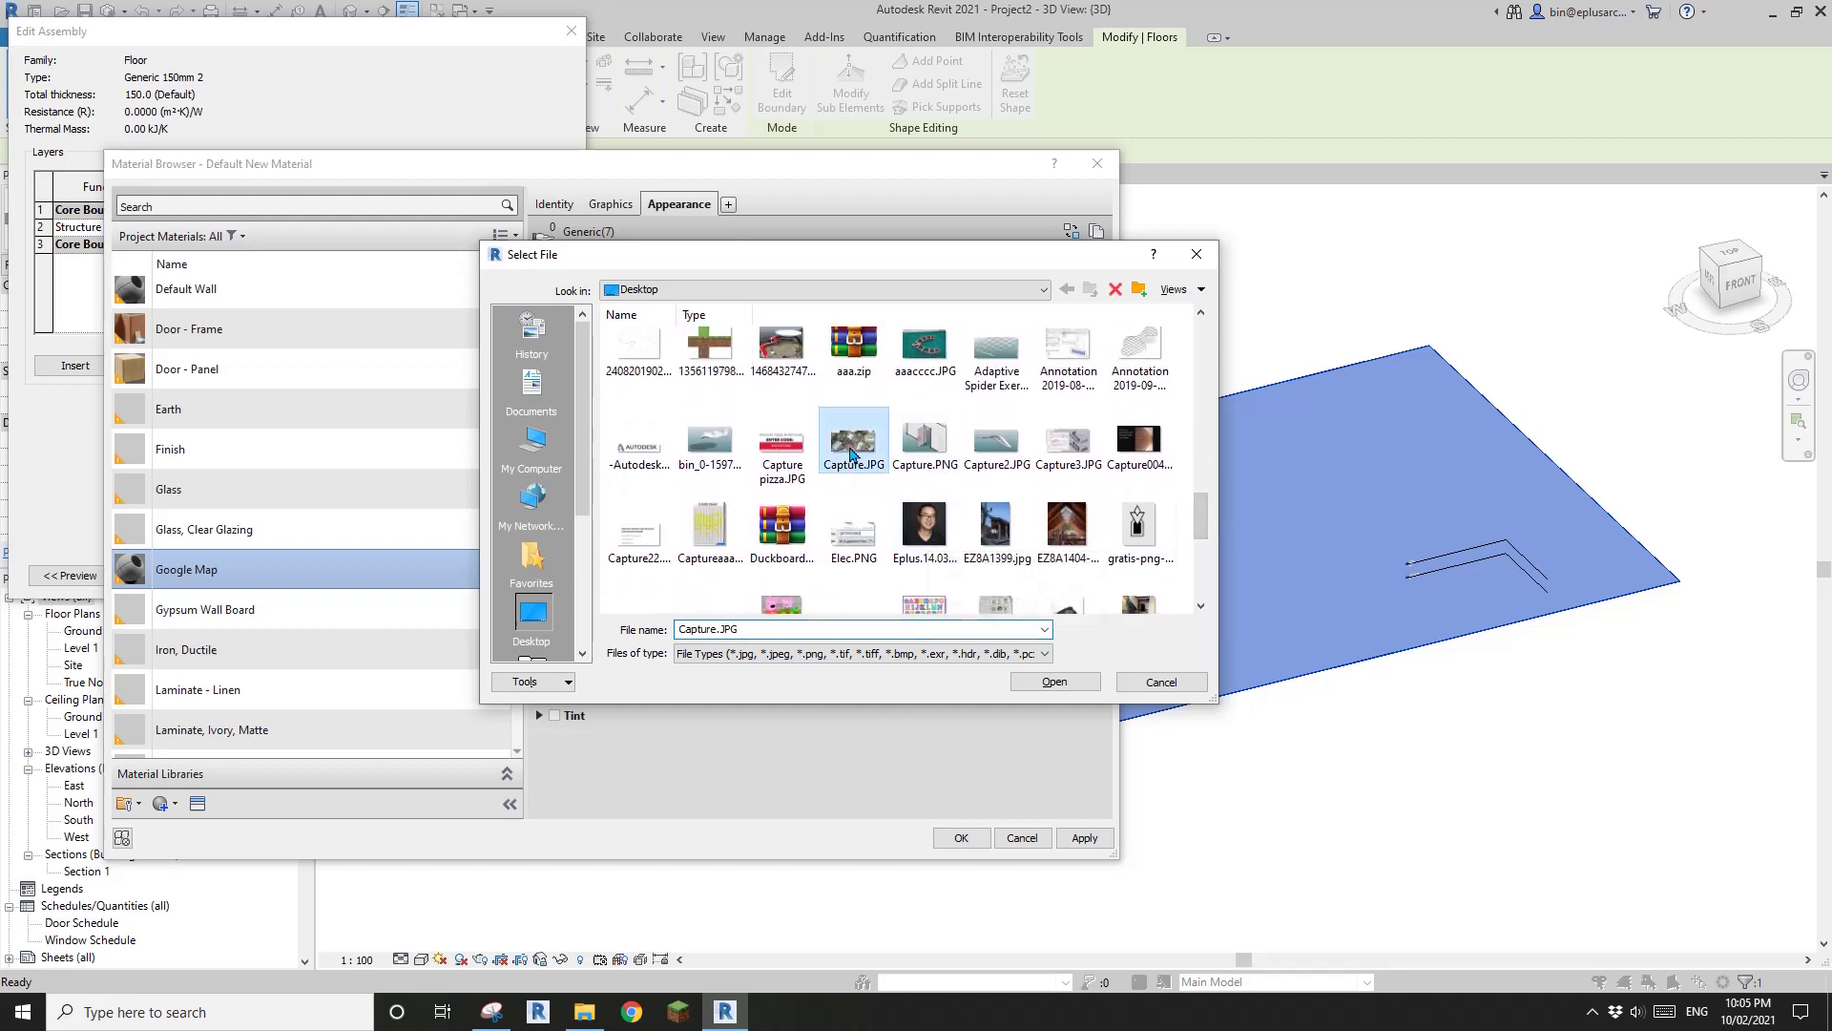
click(1053, 682)
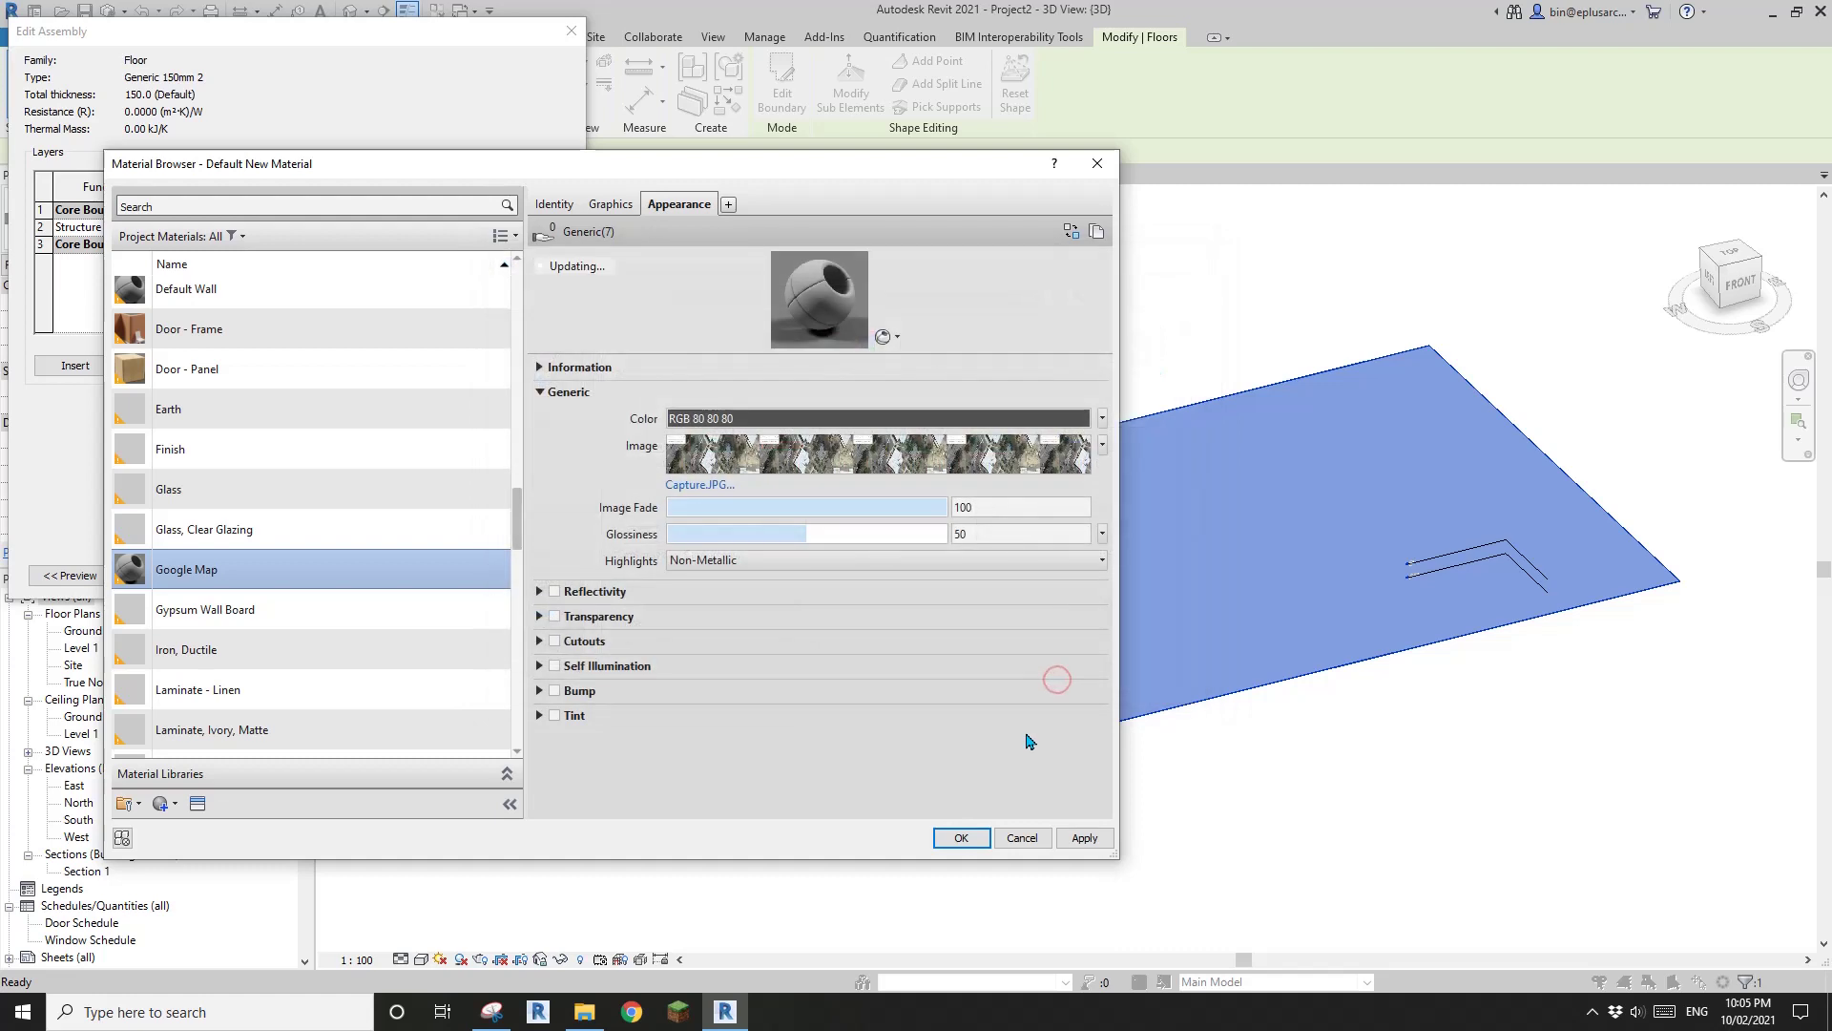
- Open the Google Map material's Capture.JPG texture for editing, enlarge the Texture Editor and unlink its sample width from its height
drag(779, 163, 752, 124)
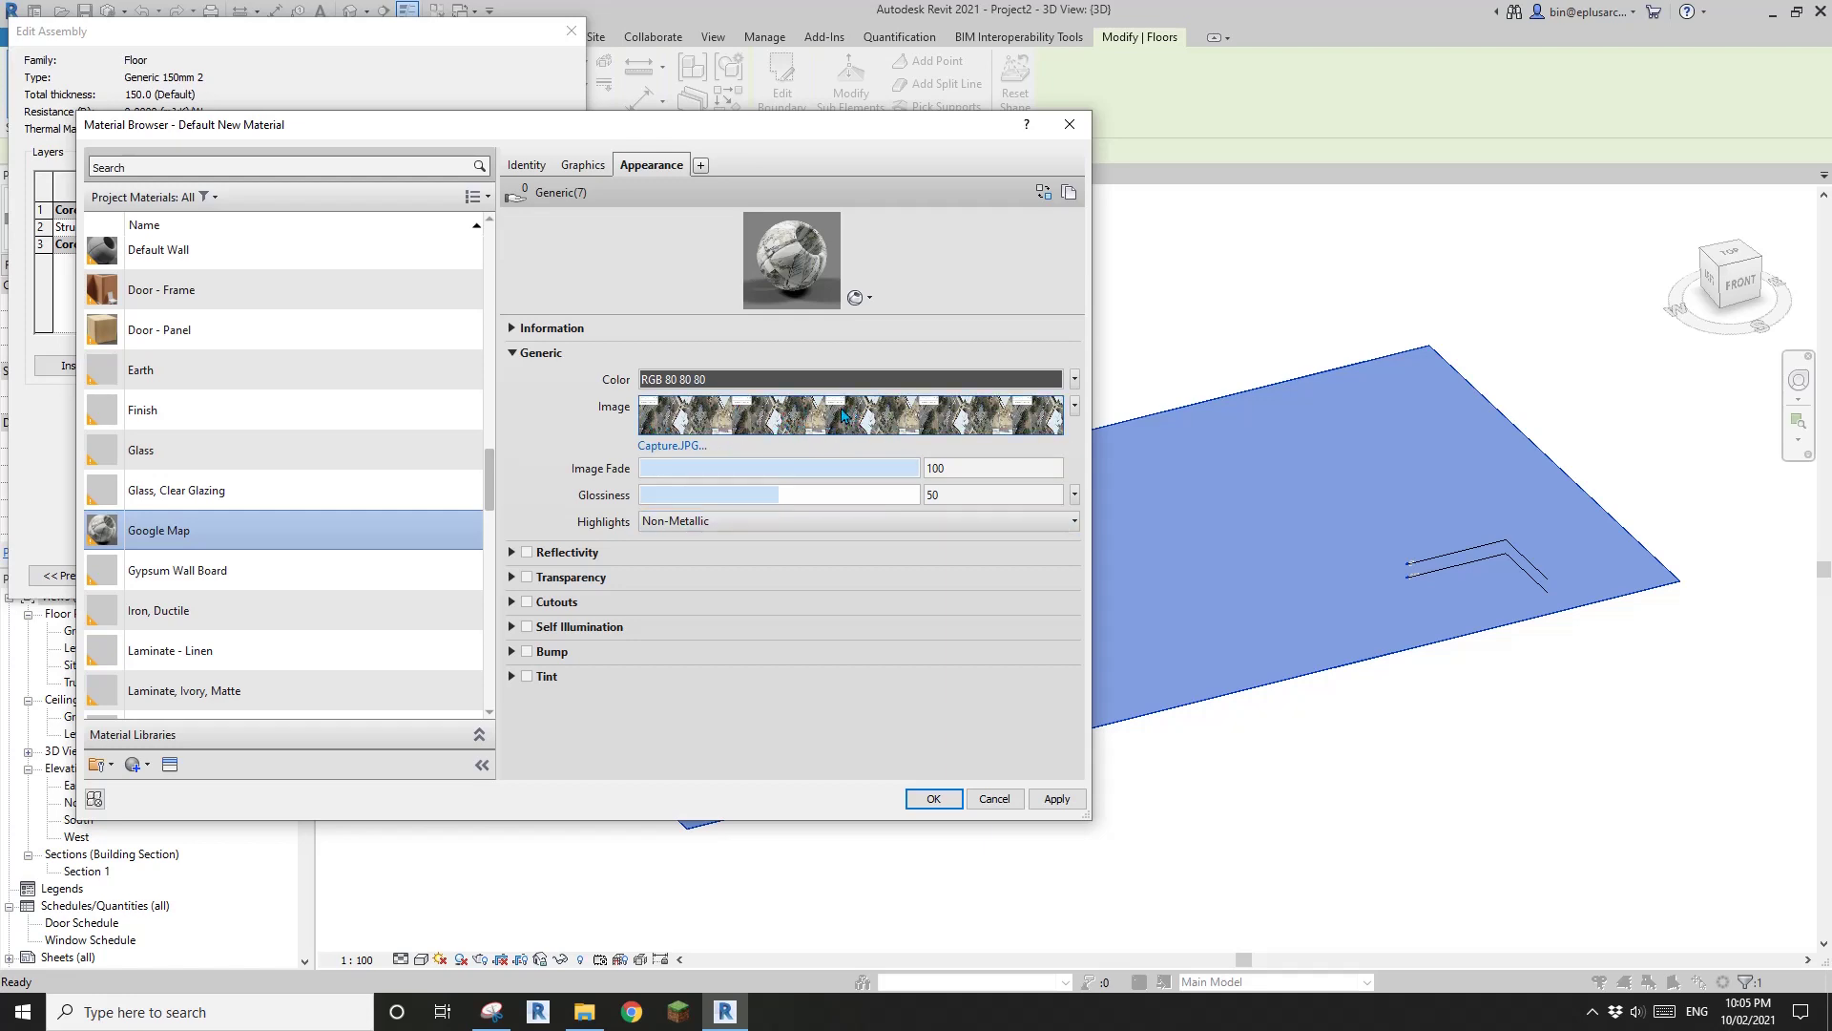
click(852, 420)
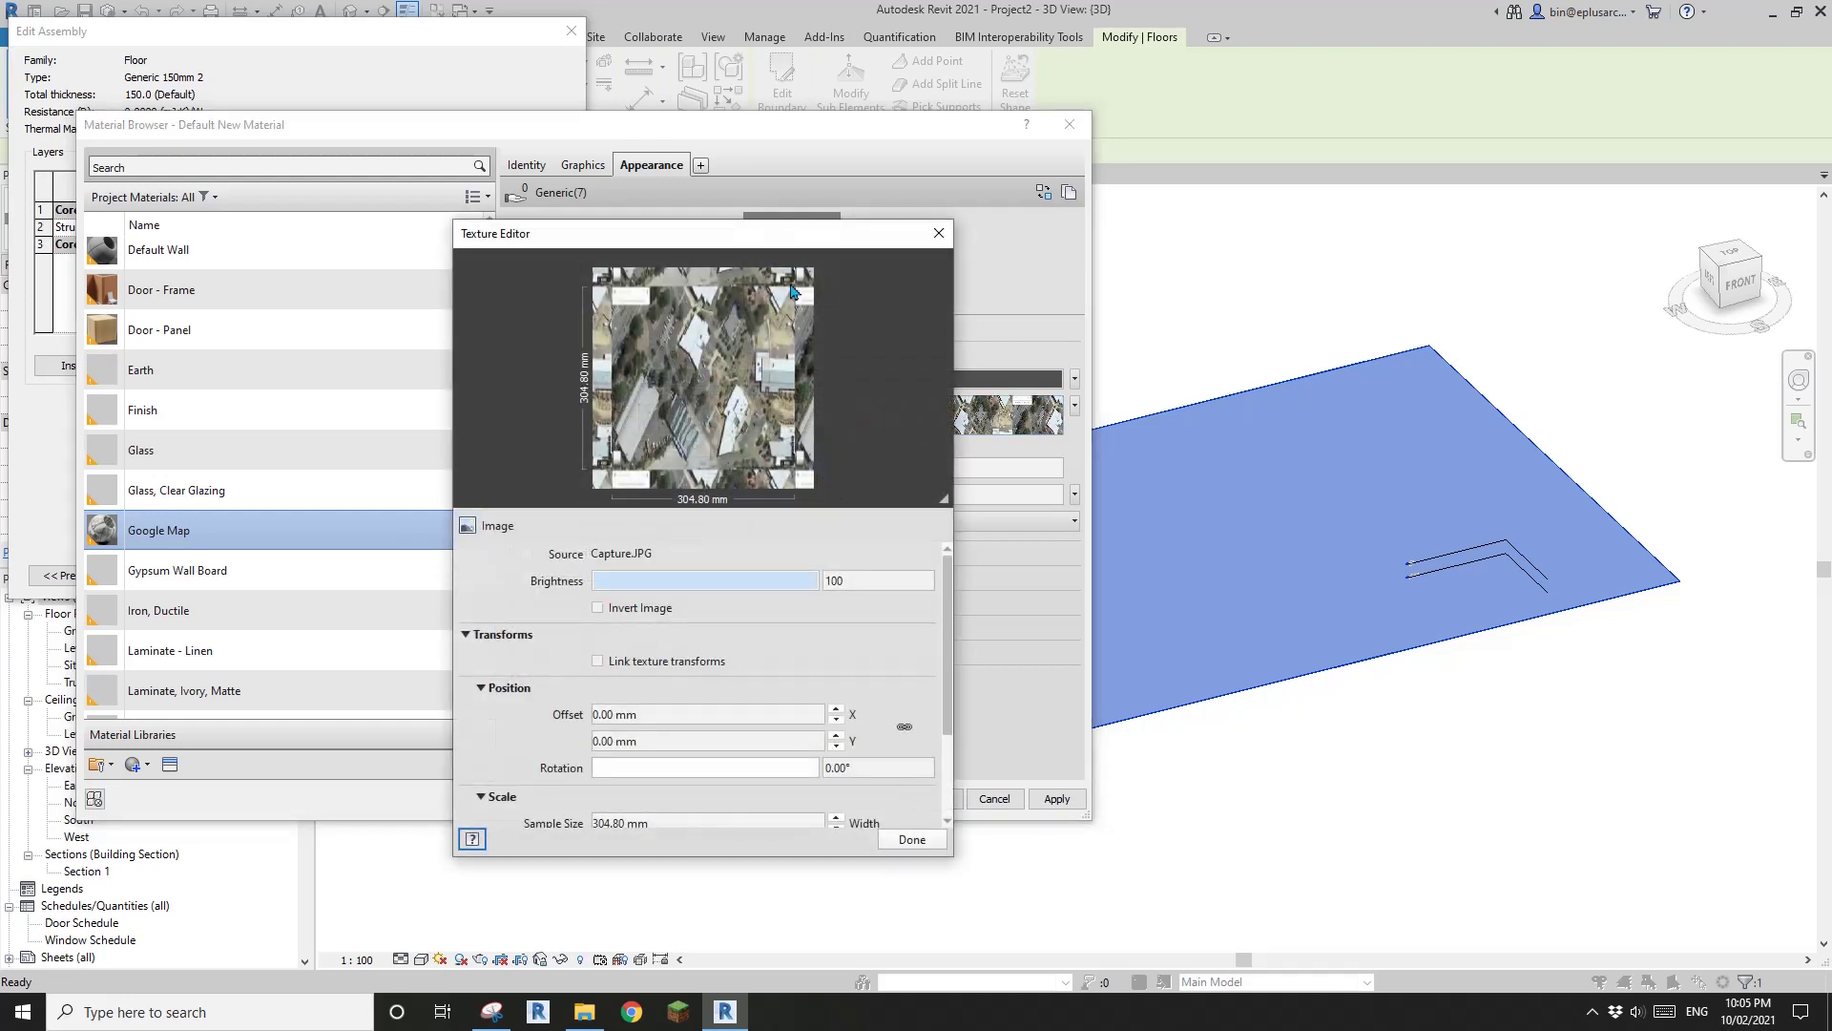
drag(768, 227, 663, 44)
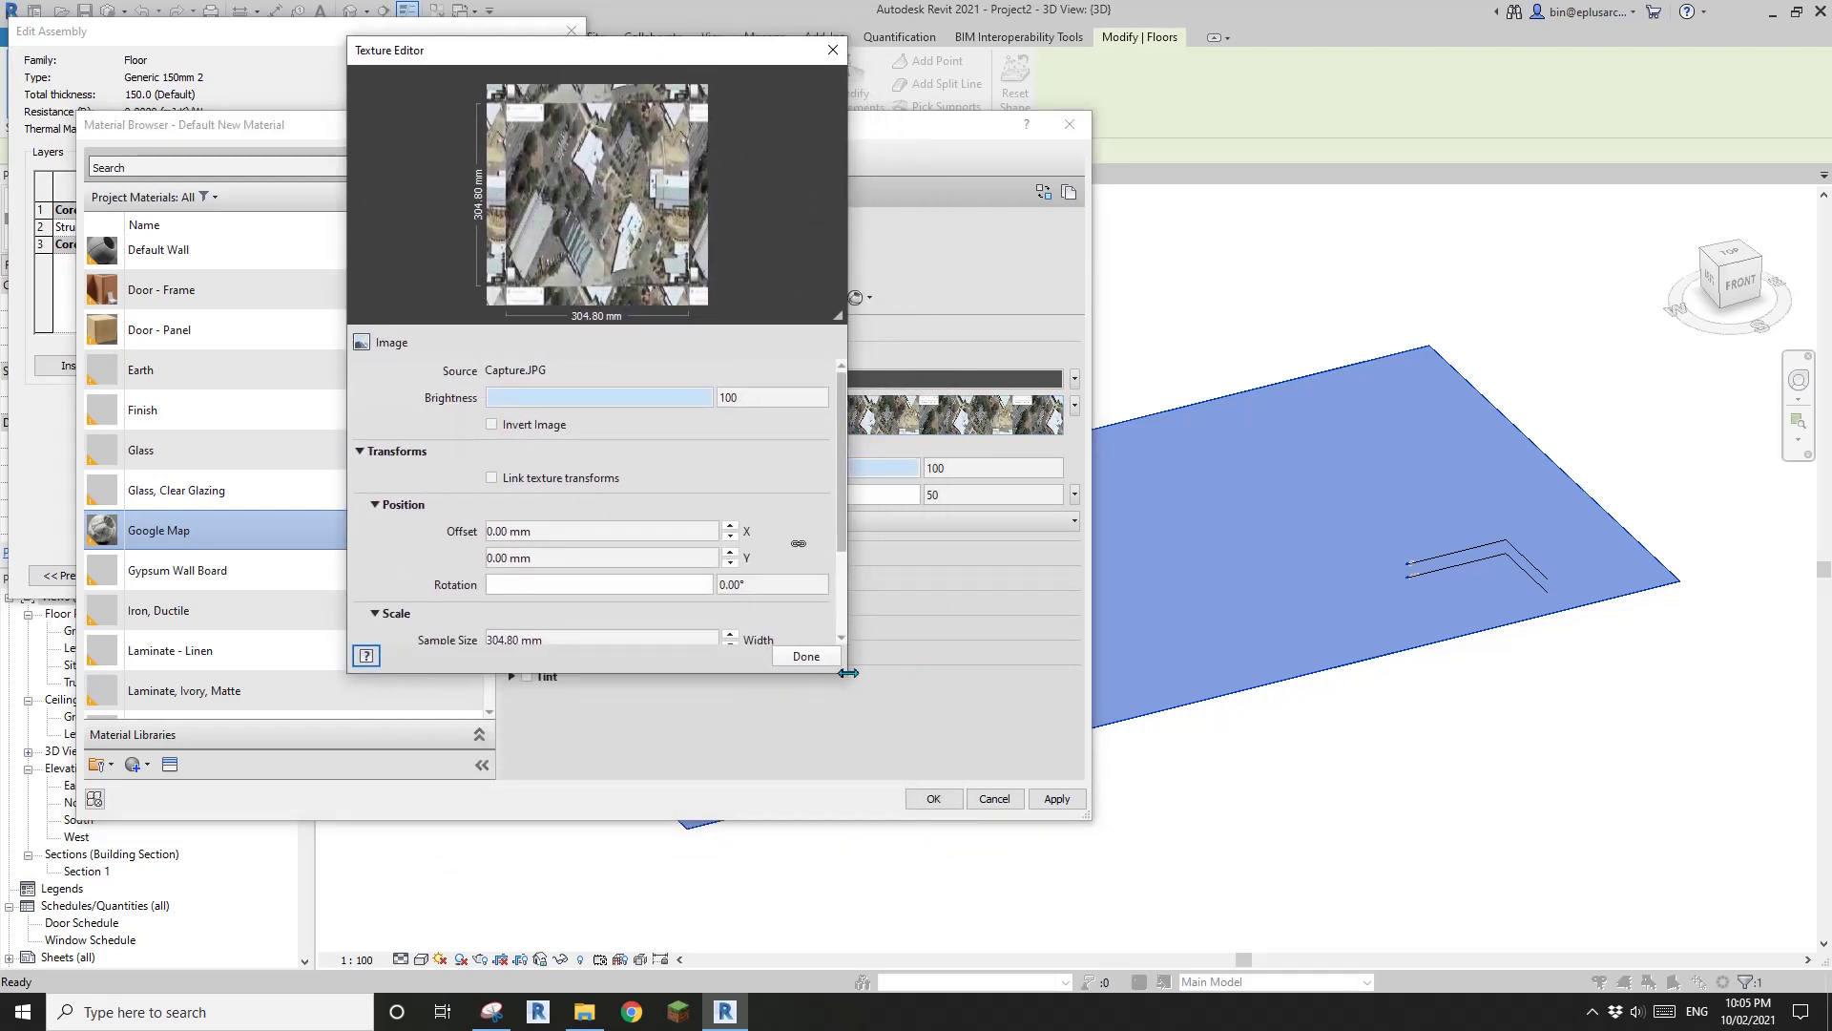
drag(849, 676, 1047, 899)
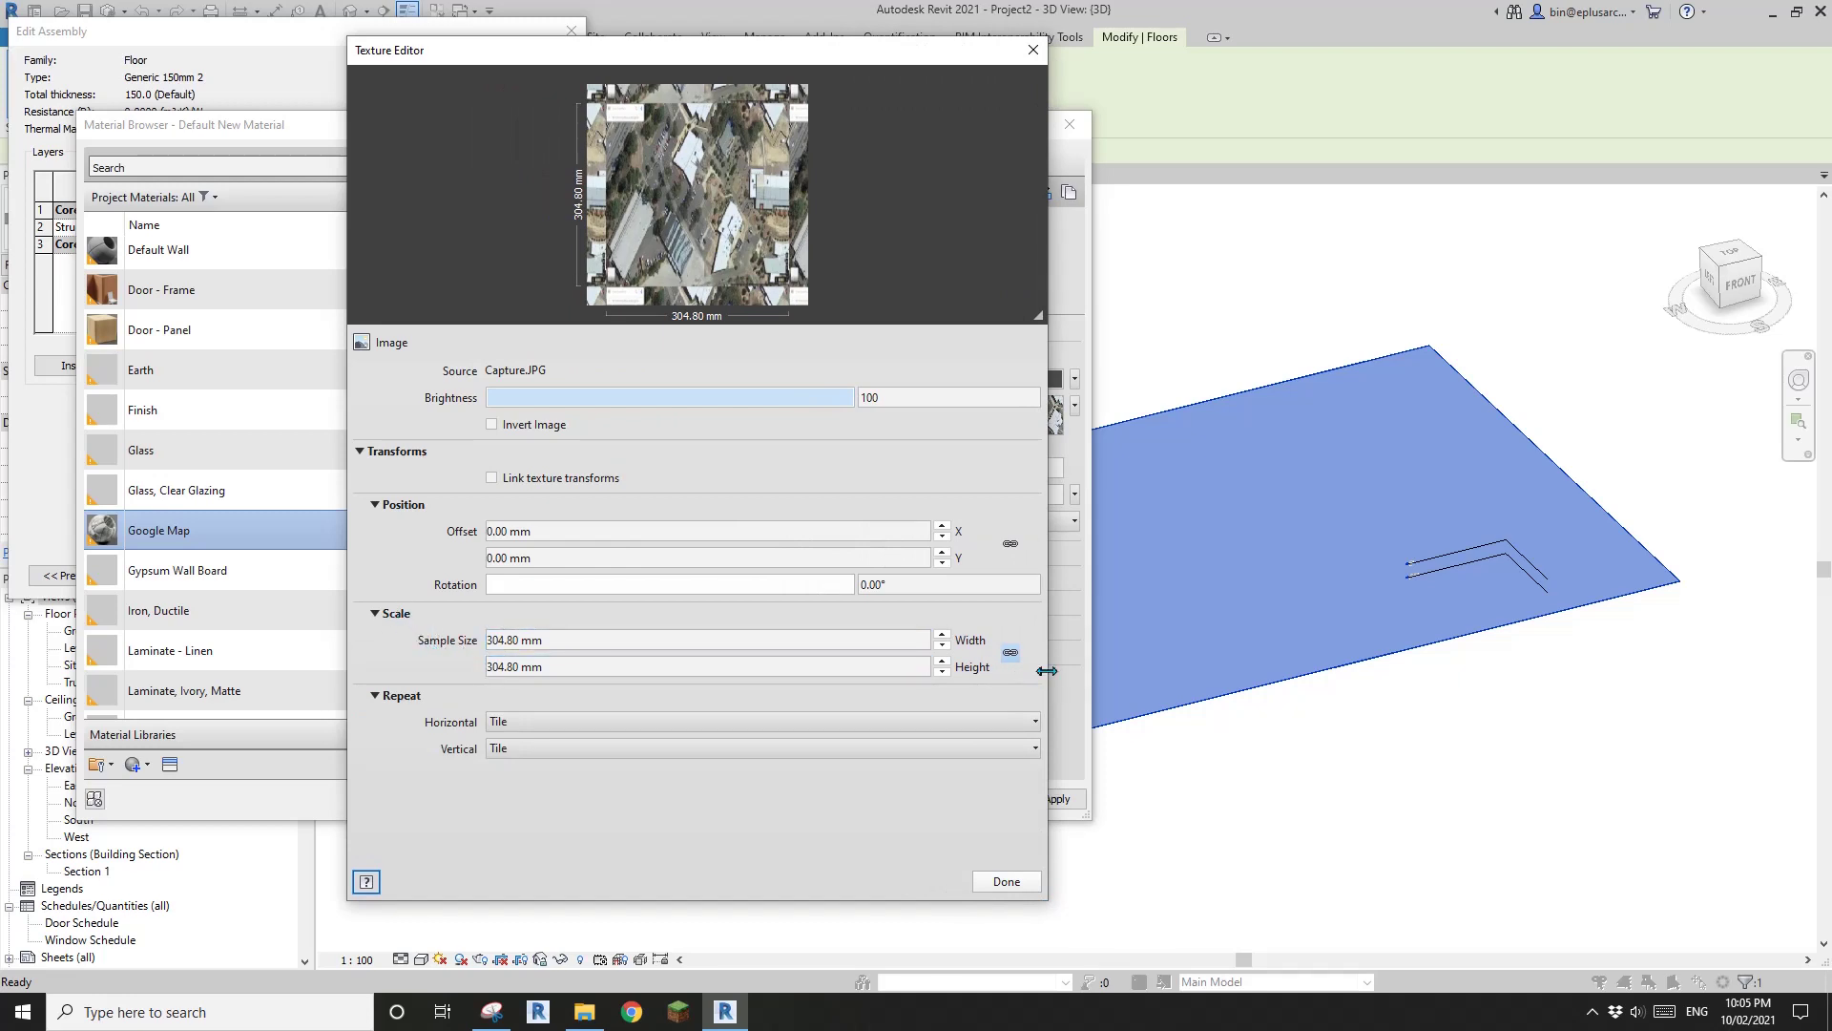
click(1012, 657)
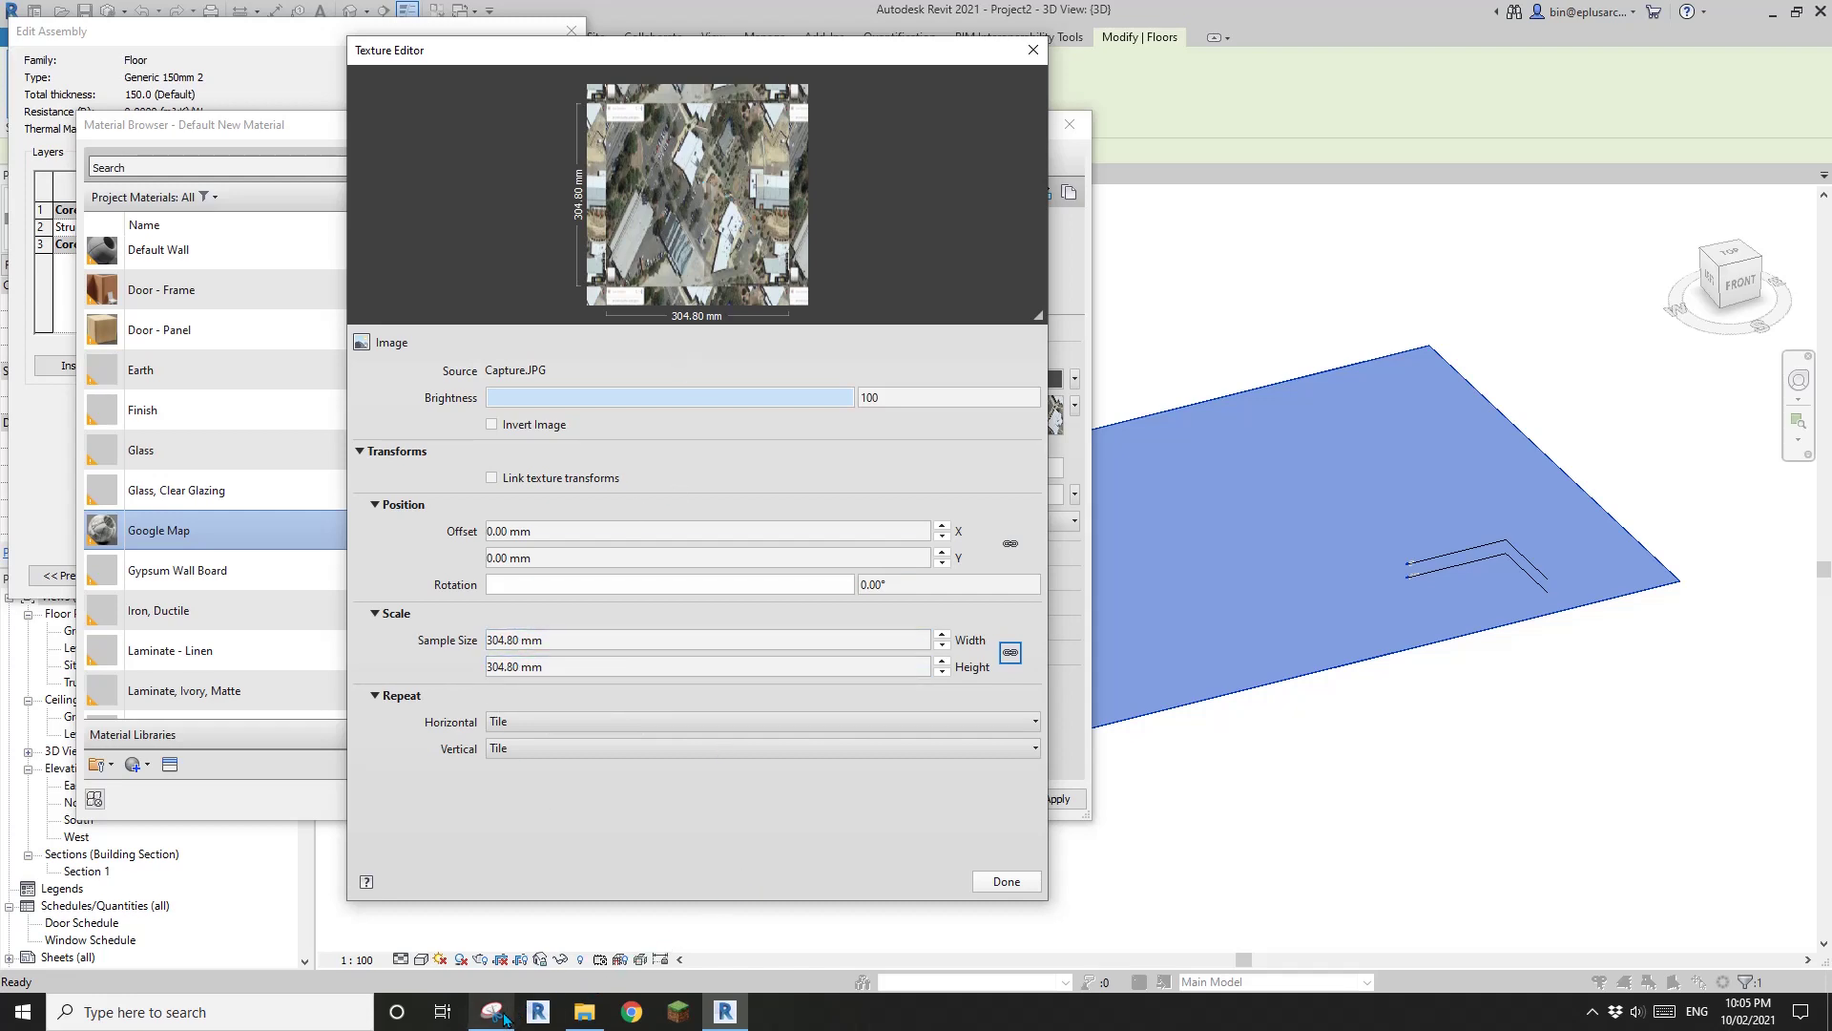
- Set the texture's sample width to 291079.8 mm, taken from the horizontal dimension in the Snipping Tool capture
click(492, 1011)
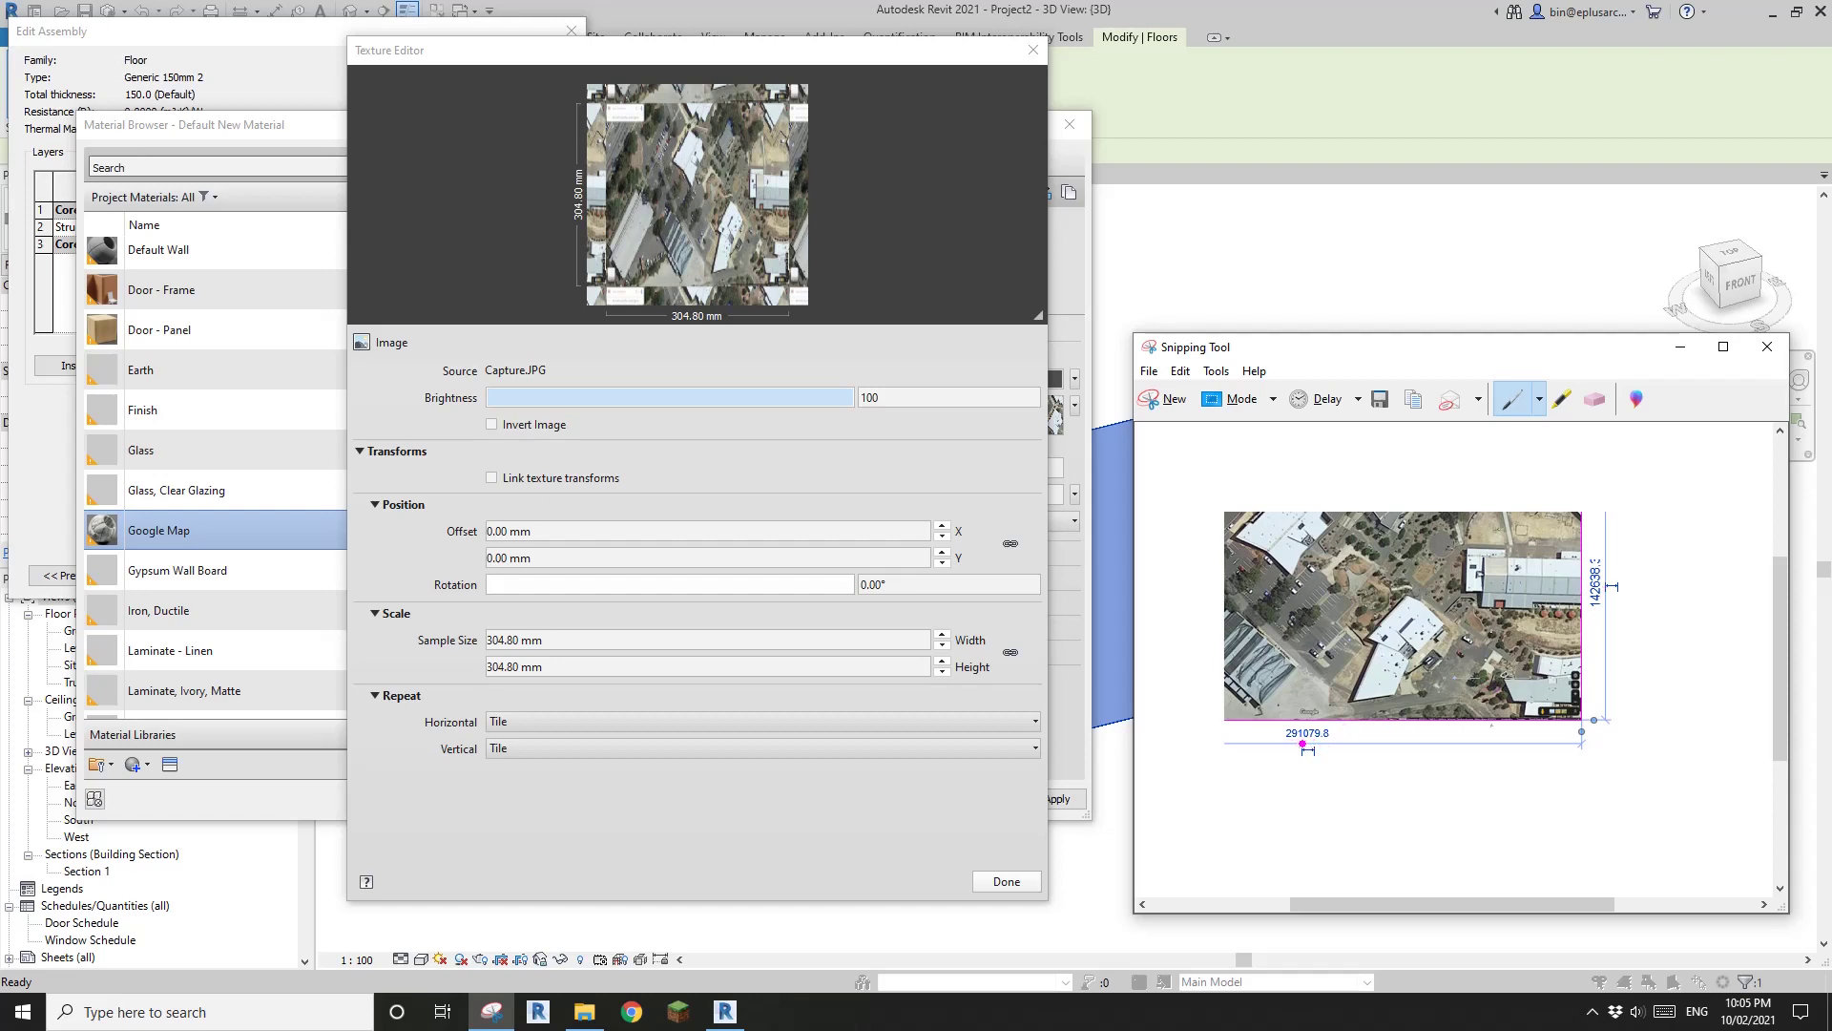
click(735, 642)
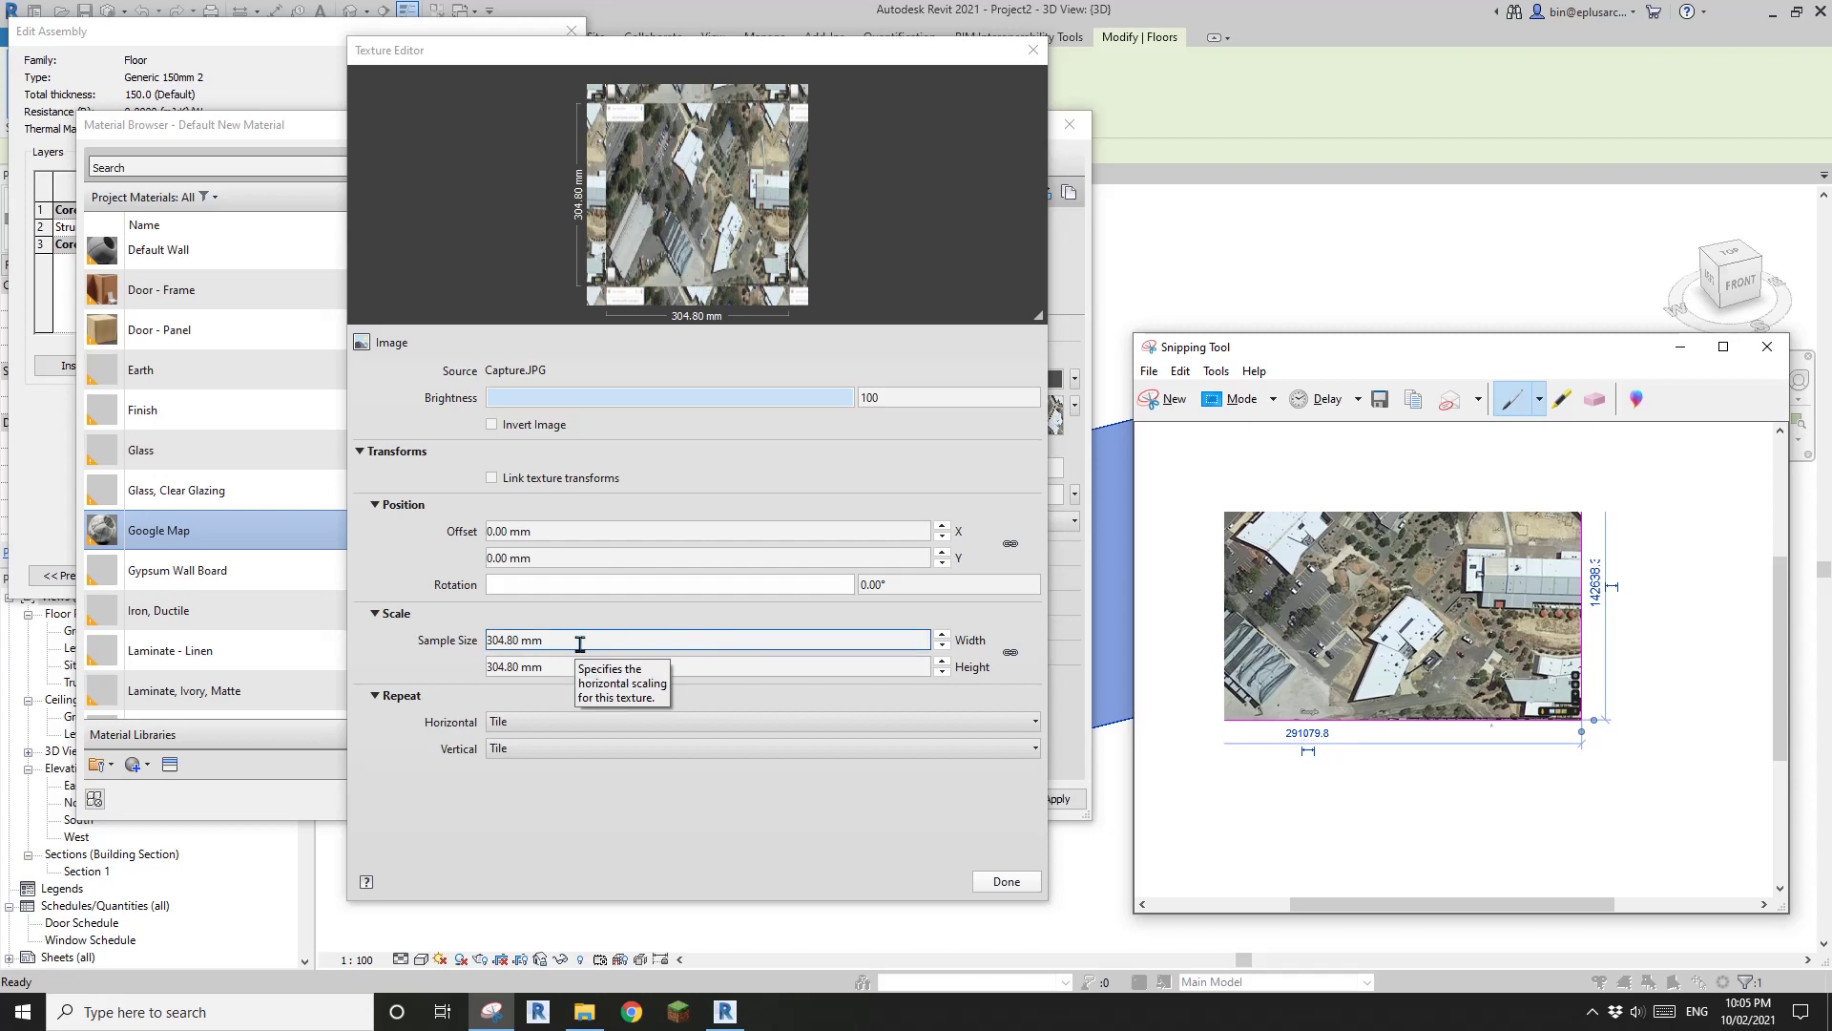
double_click(581, 644)
text(291079.8)
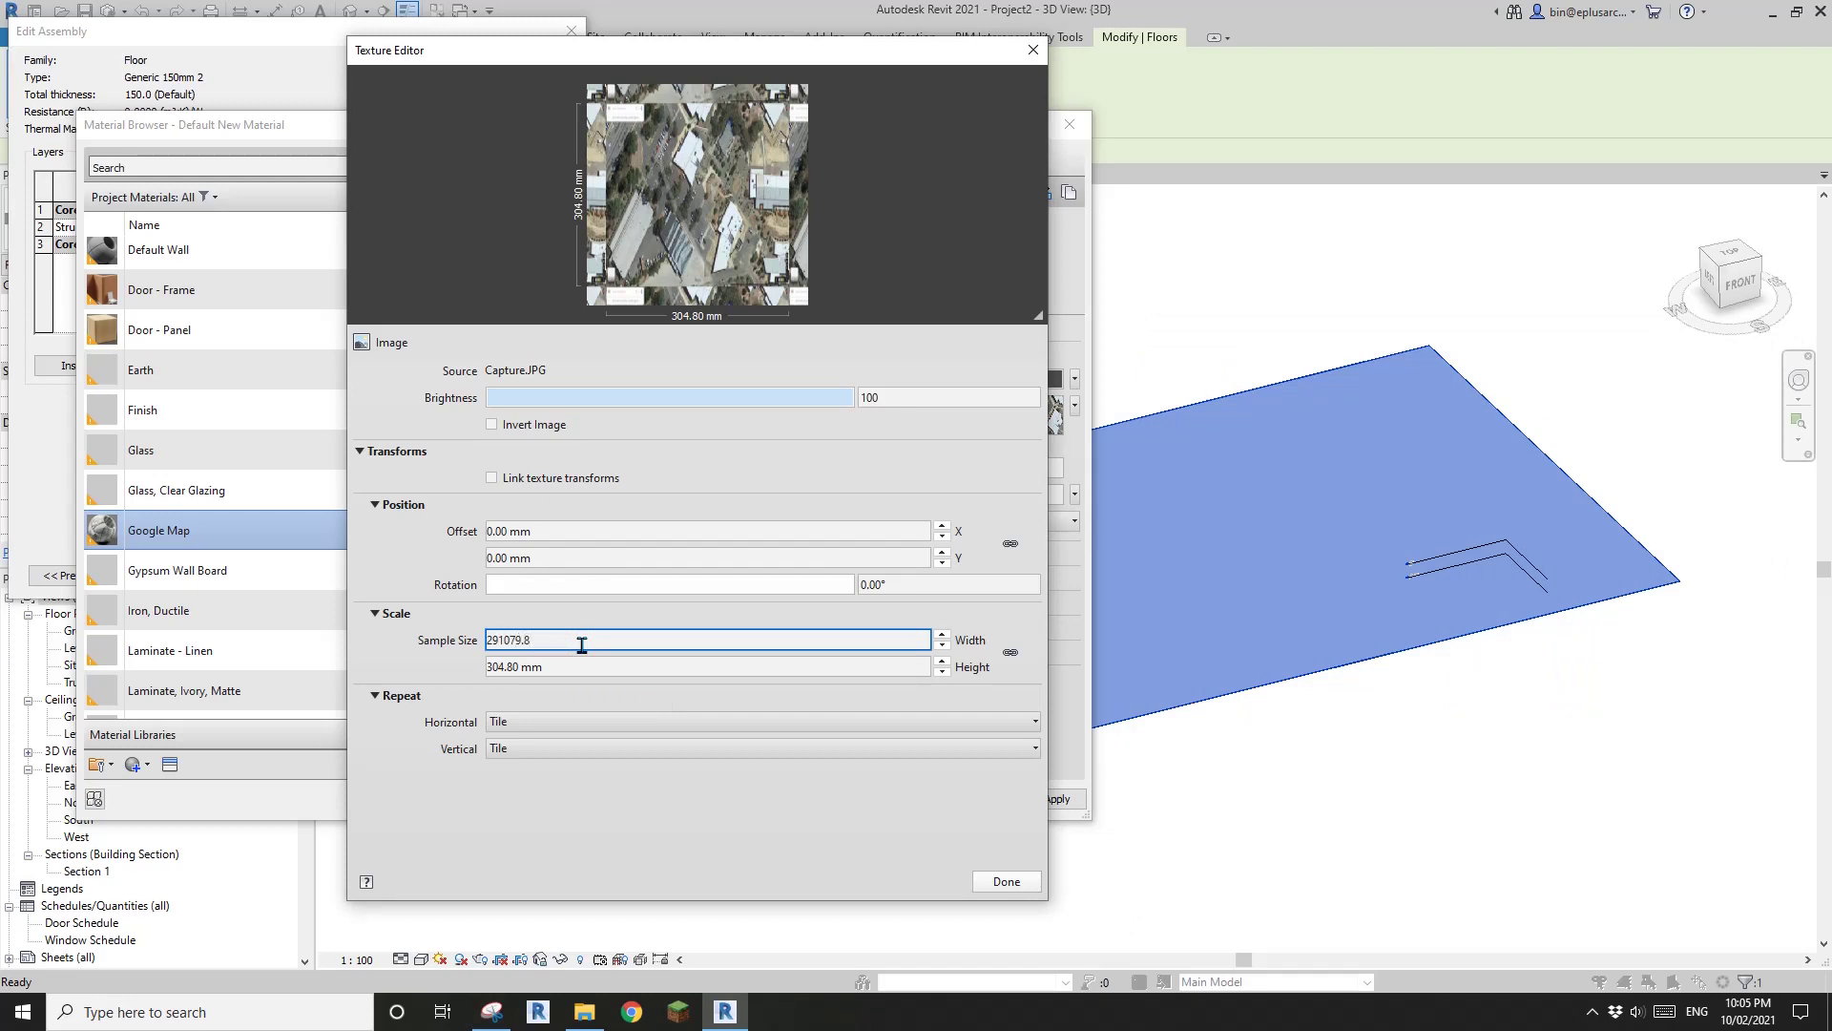
key(Tab)
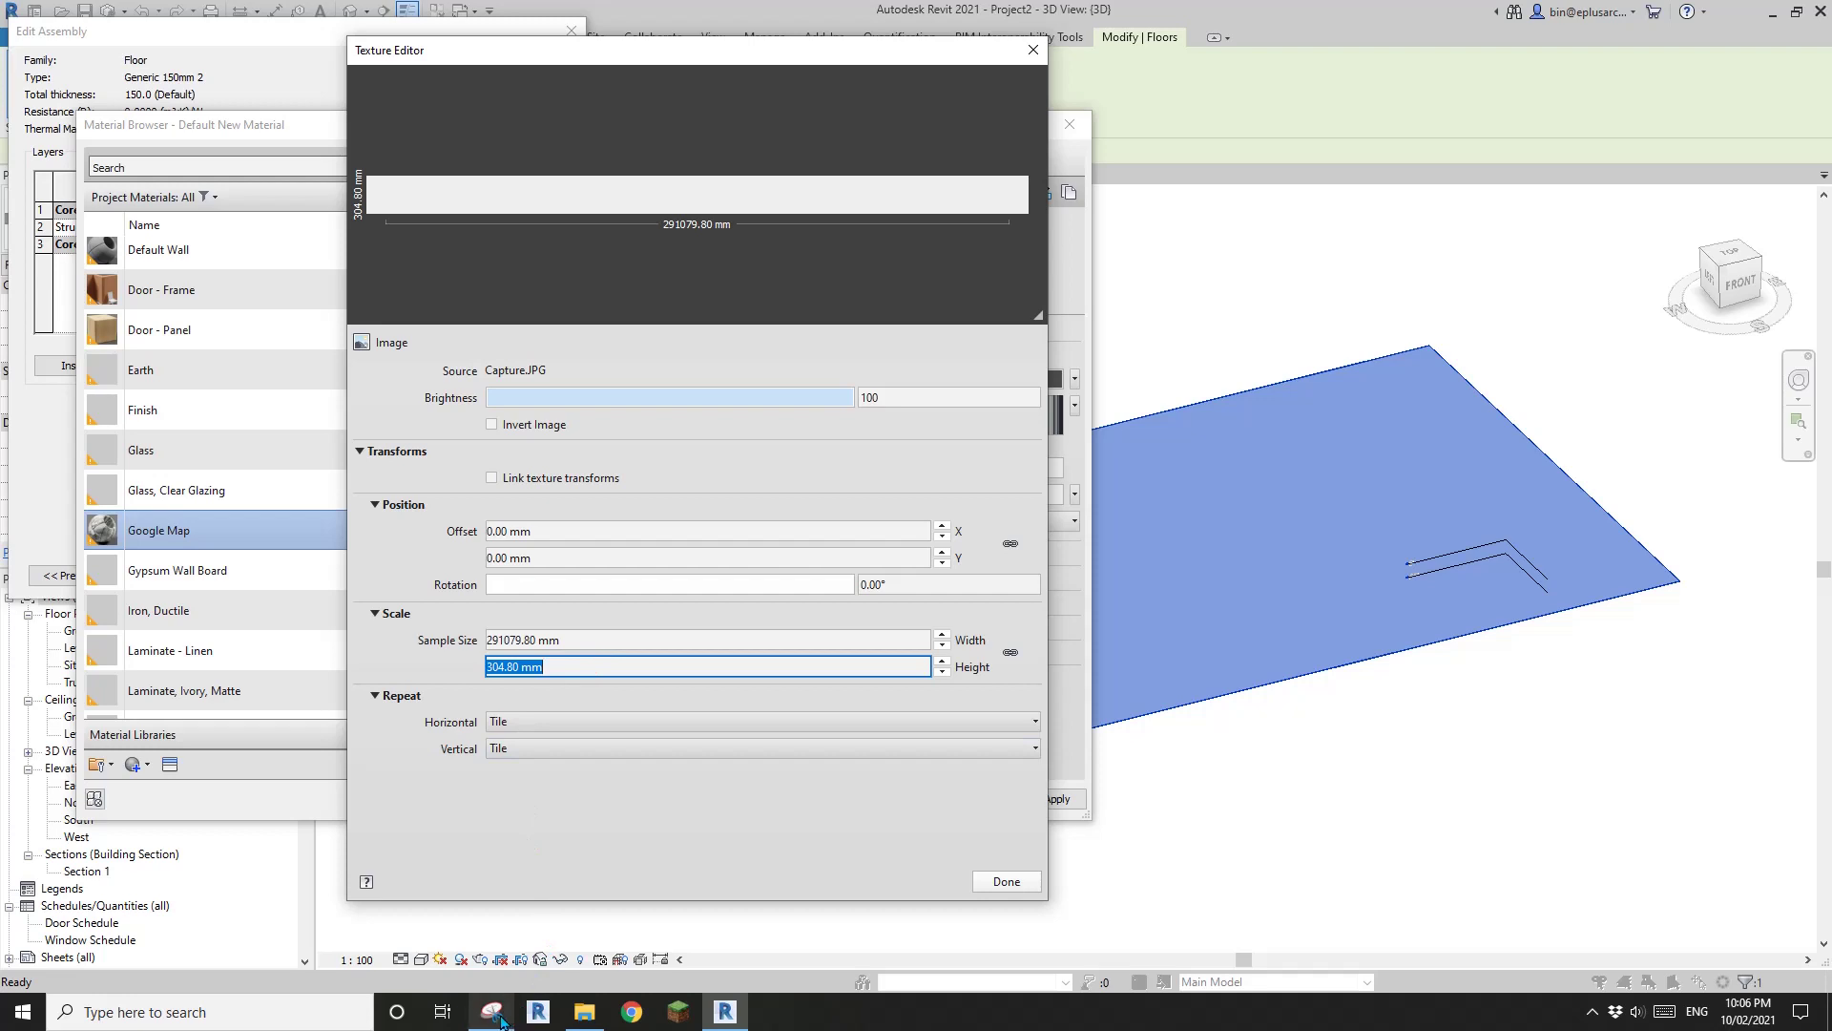
- Set the texture's sample height to 142638.3 mm, taken from the vertical dimension in the Snipping Tool capture
click(493, 1012)
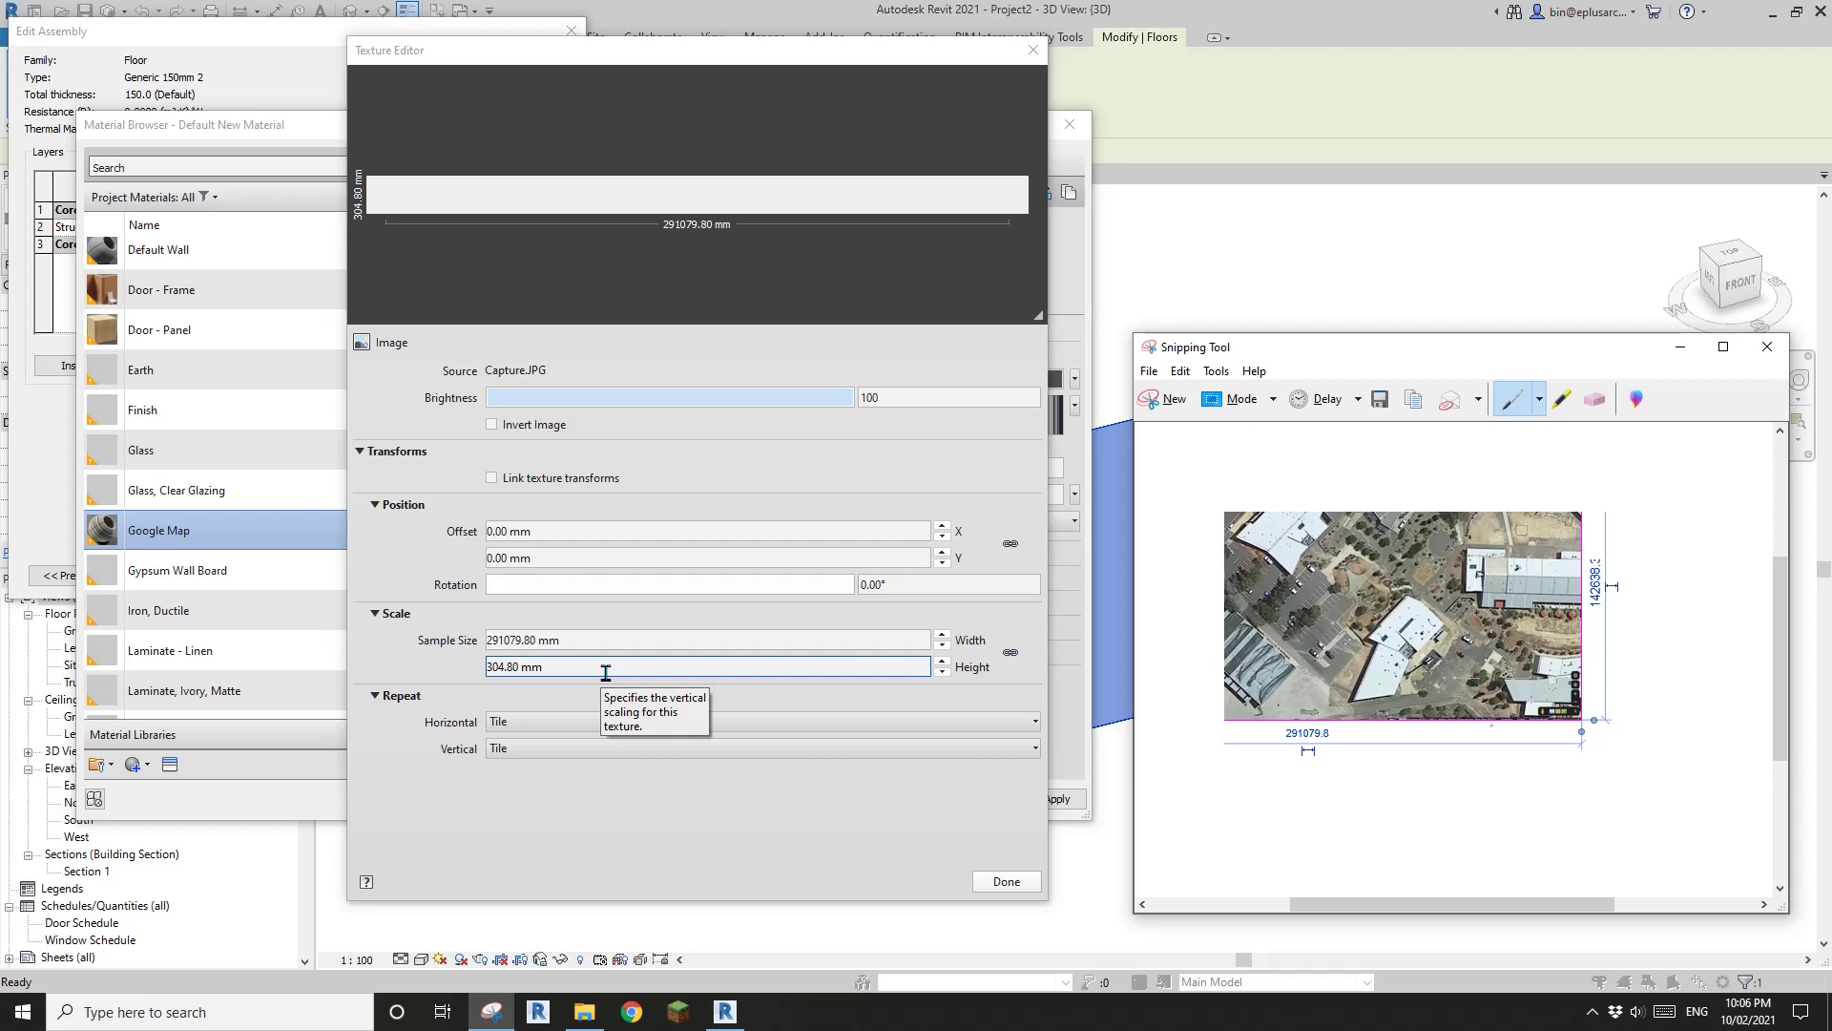
click(605, 672)
text(1)
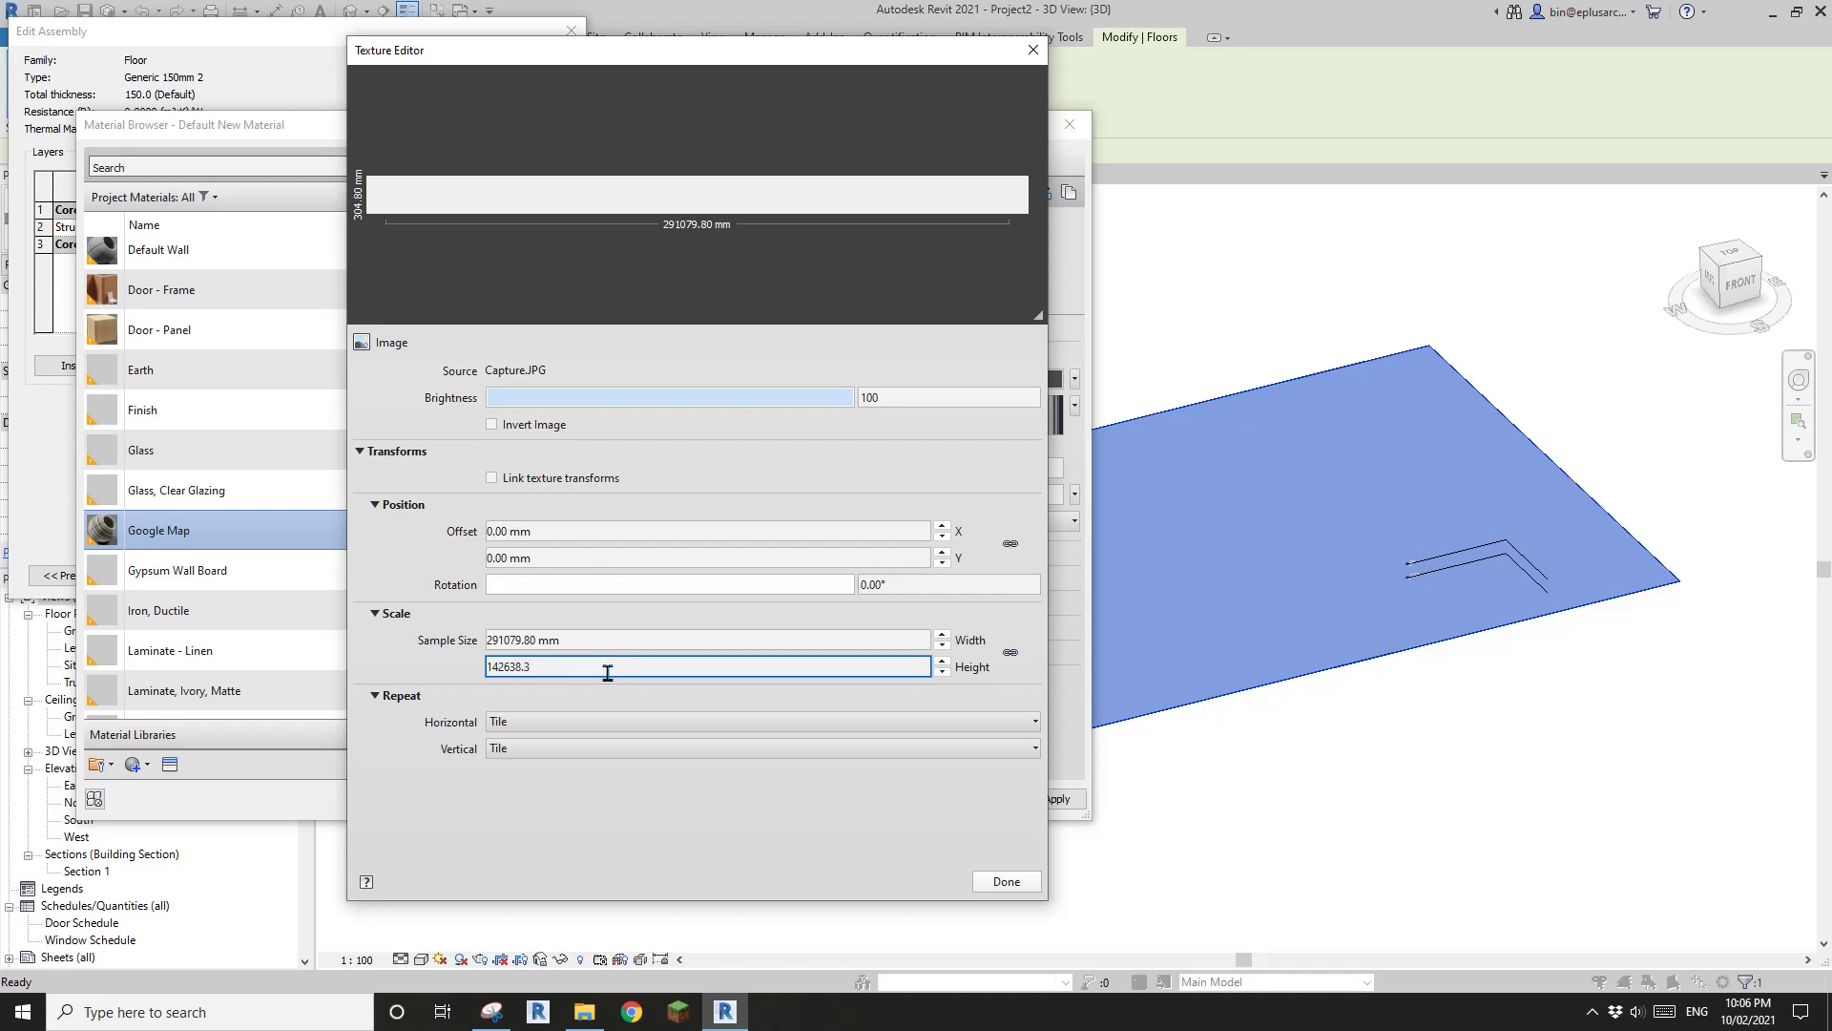
text(42638.3)
click(700, 639)
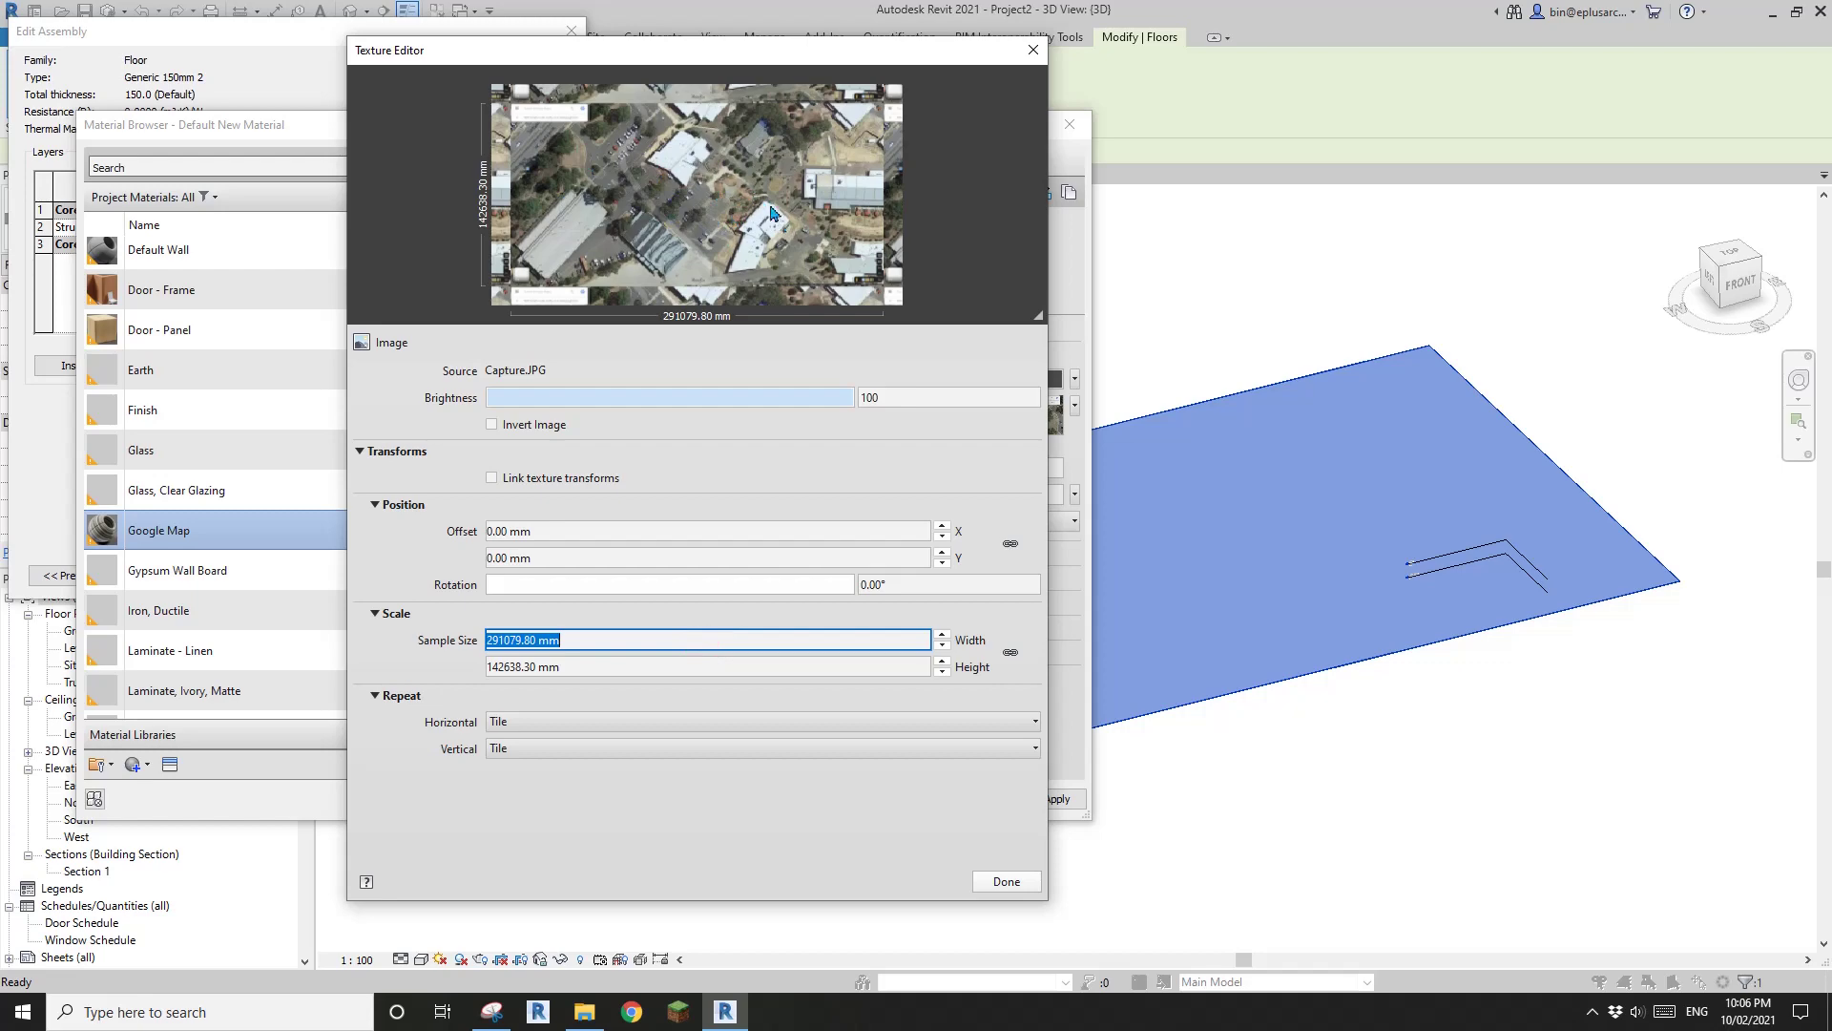
- Accept the texture, material, floor assembly and type changes, and deselect the floor
click(1005, 881)
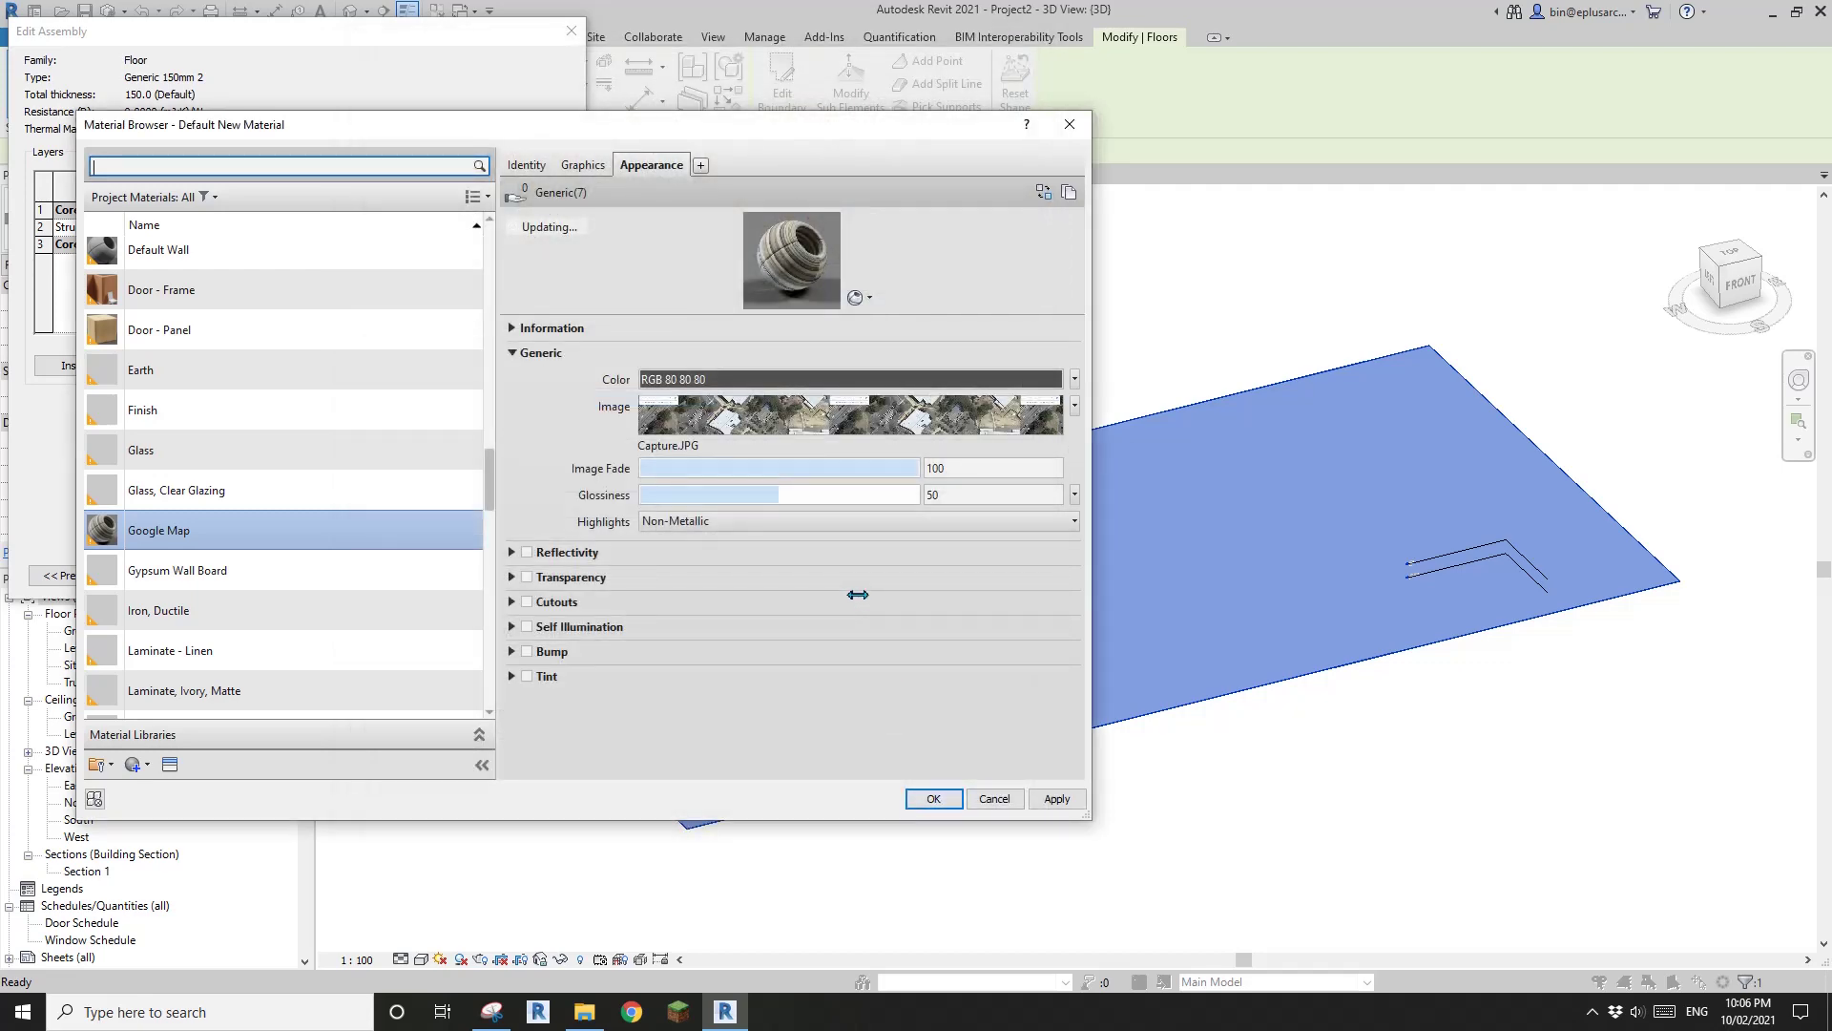
click(934, 802)
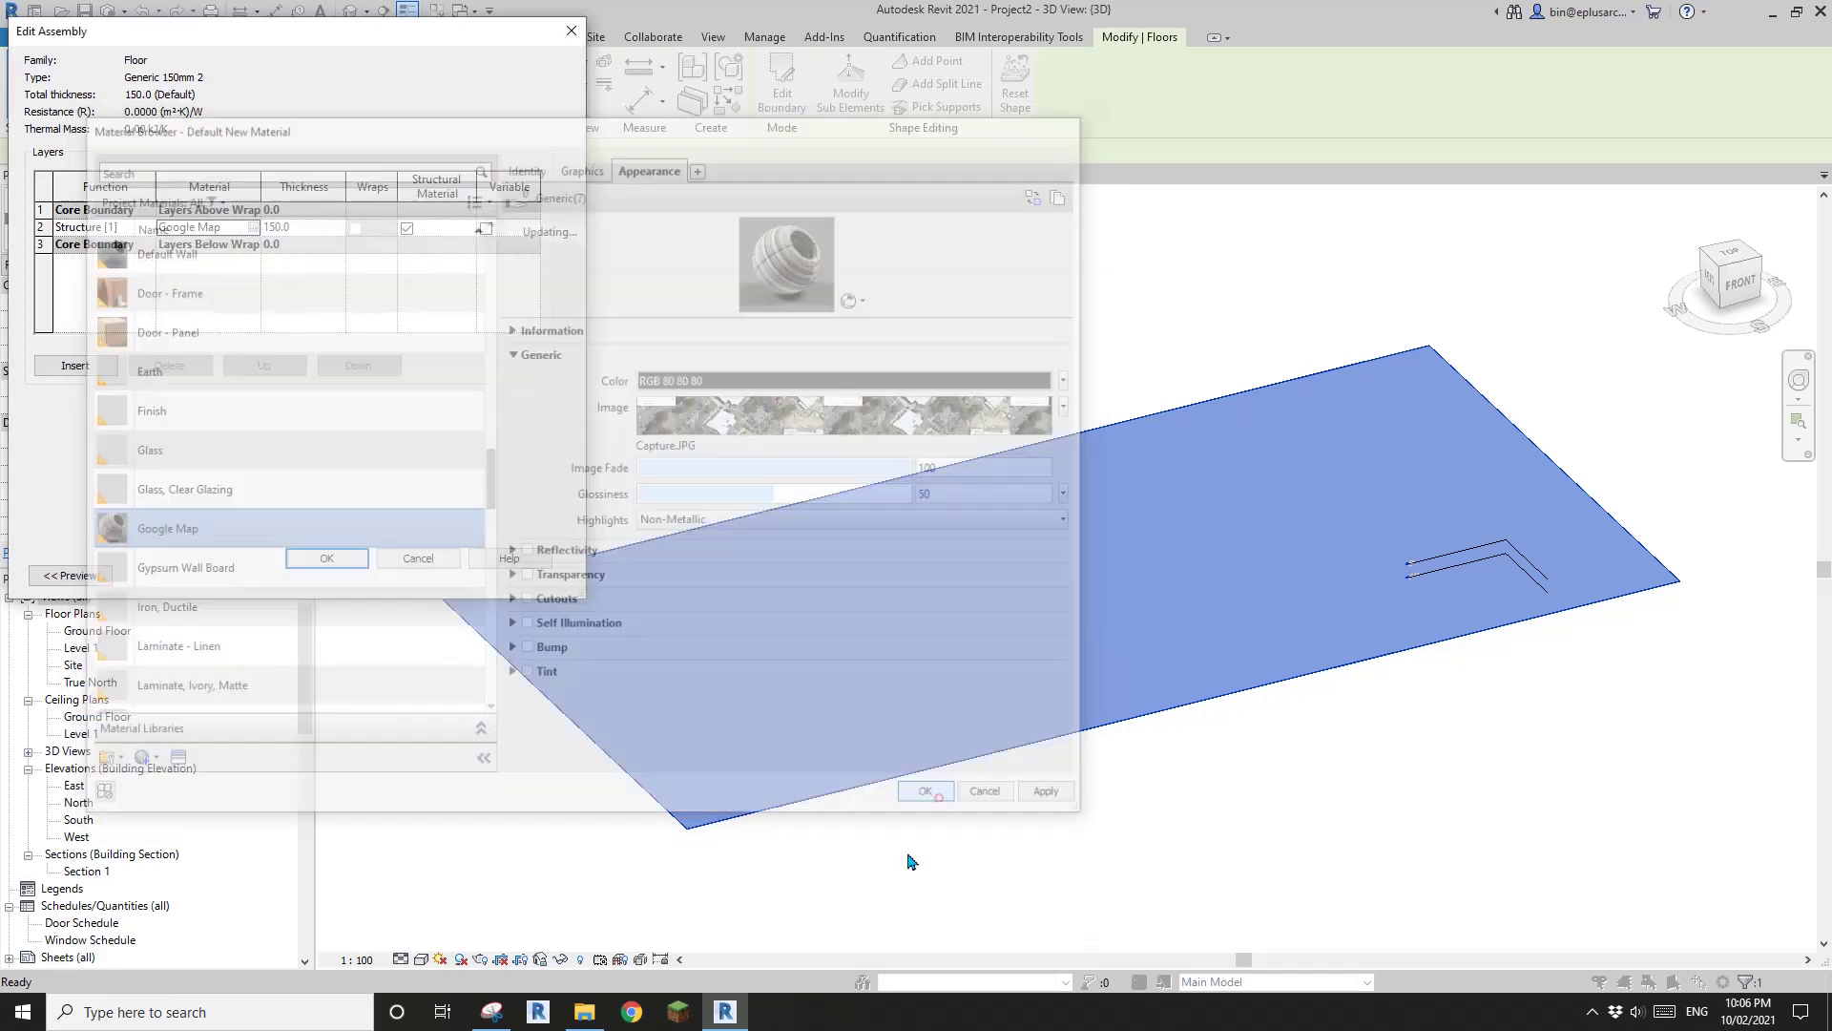
click(352, 557)
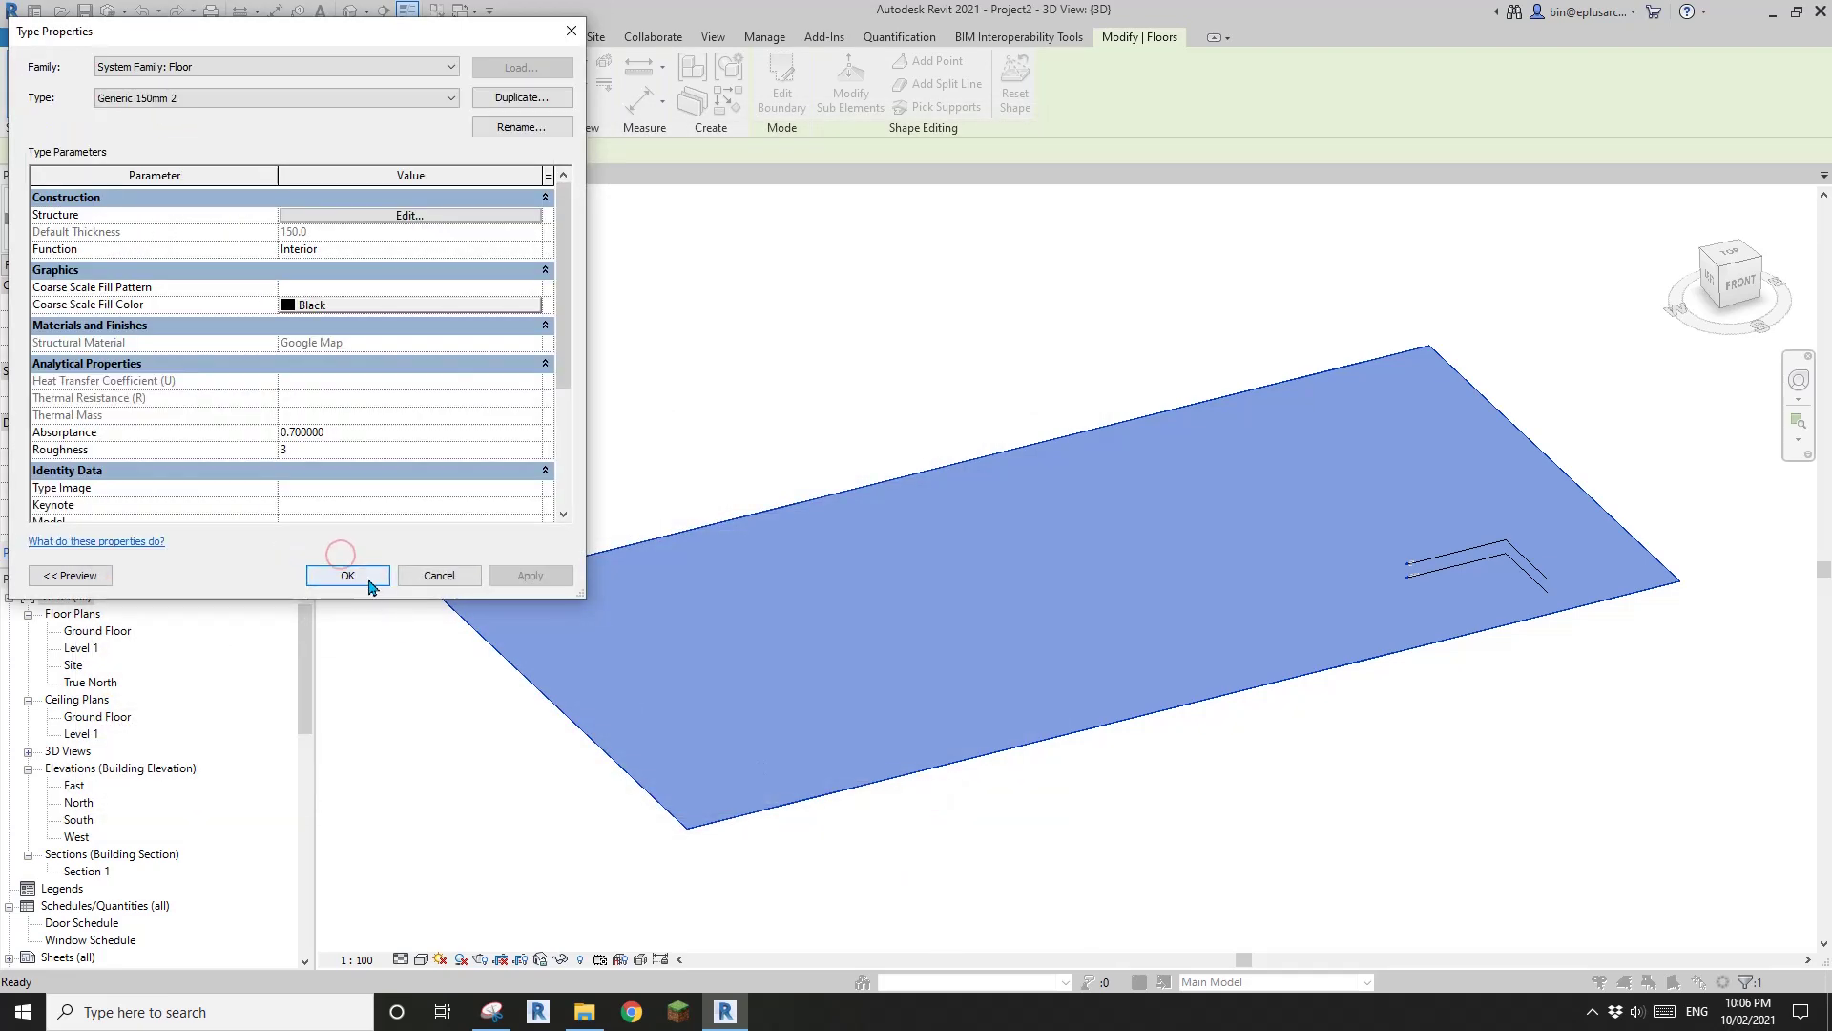
click(362, 573)
click(719, 372)
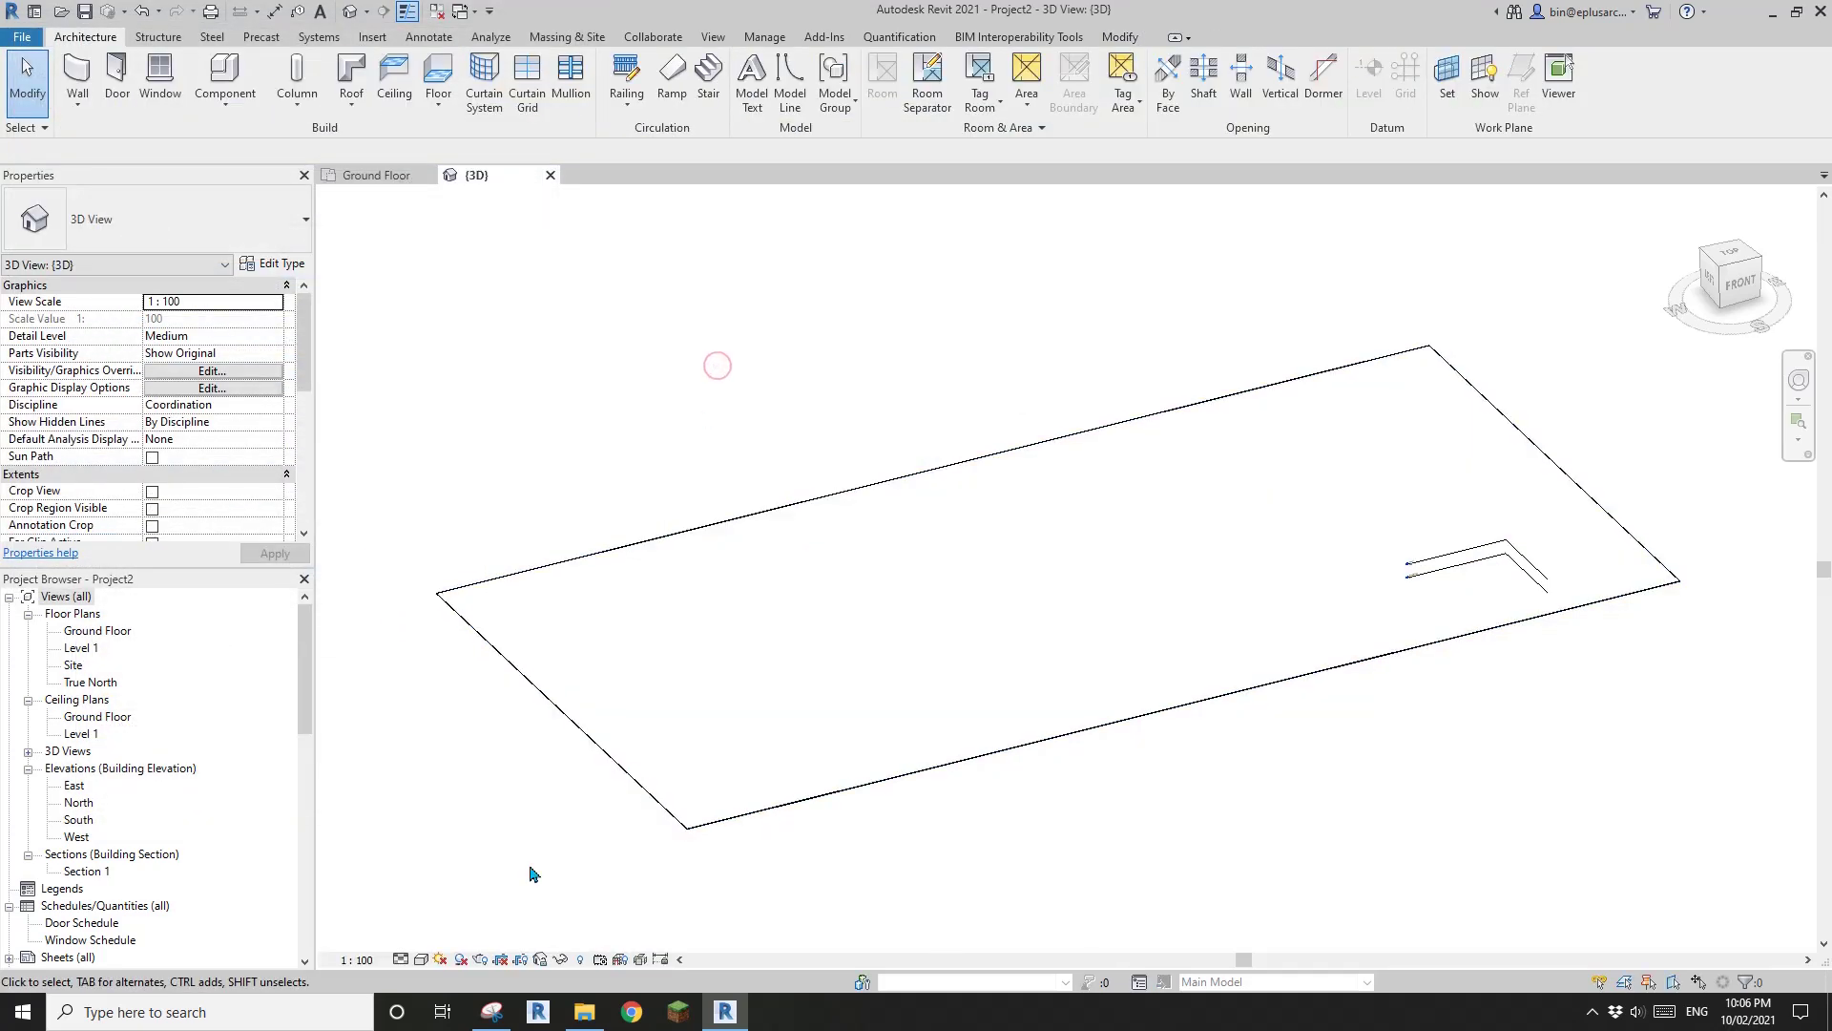
- Set the 3D view's visual style to Realistic and inspect the aerial image mapped on the floor
click(422, 959)
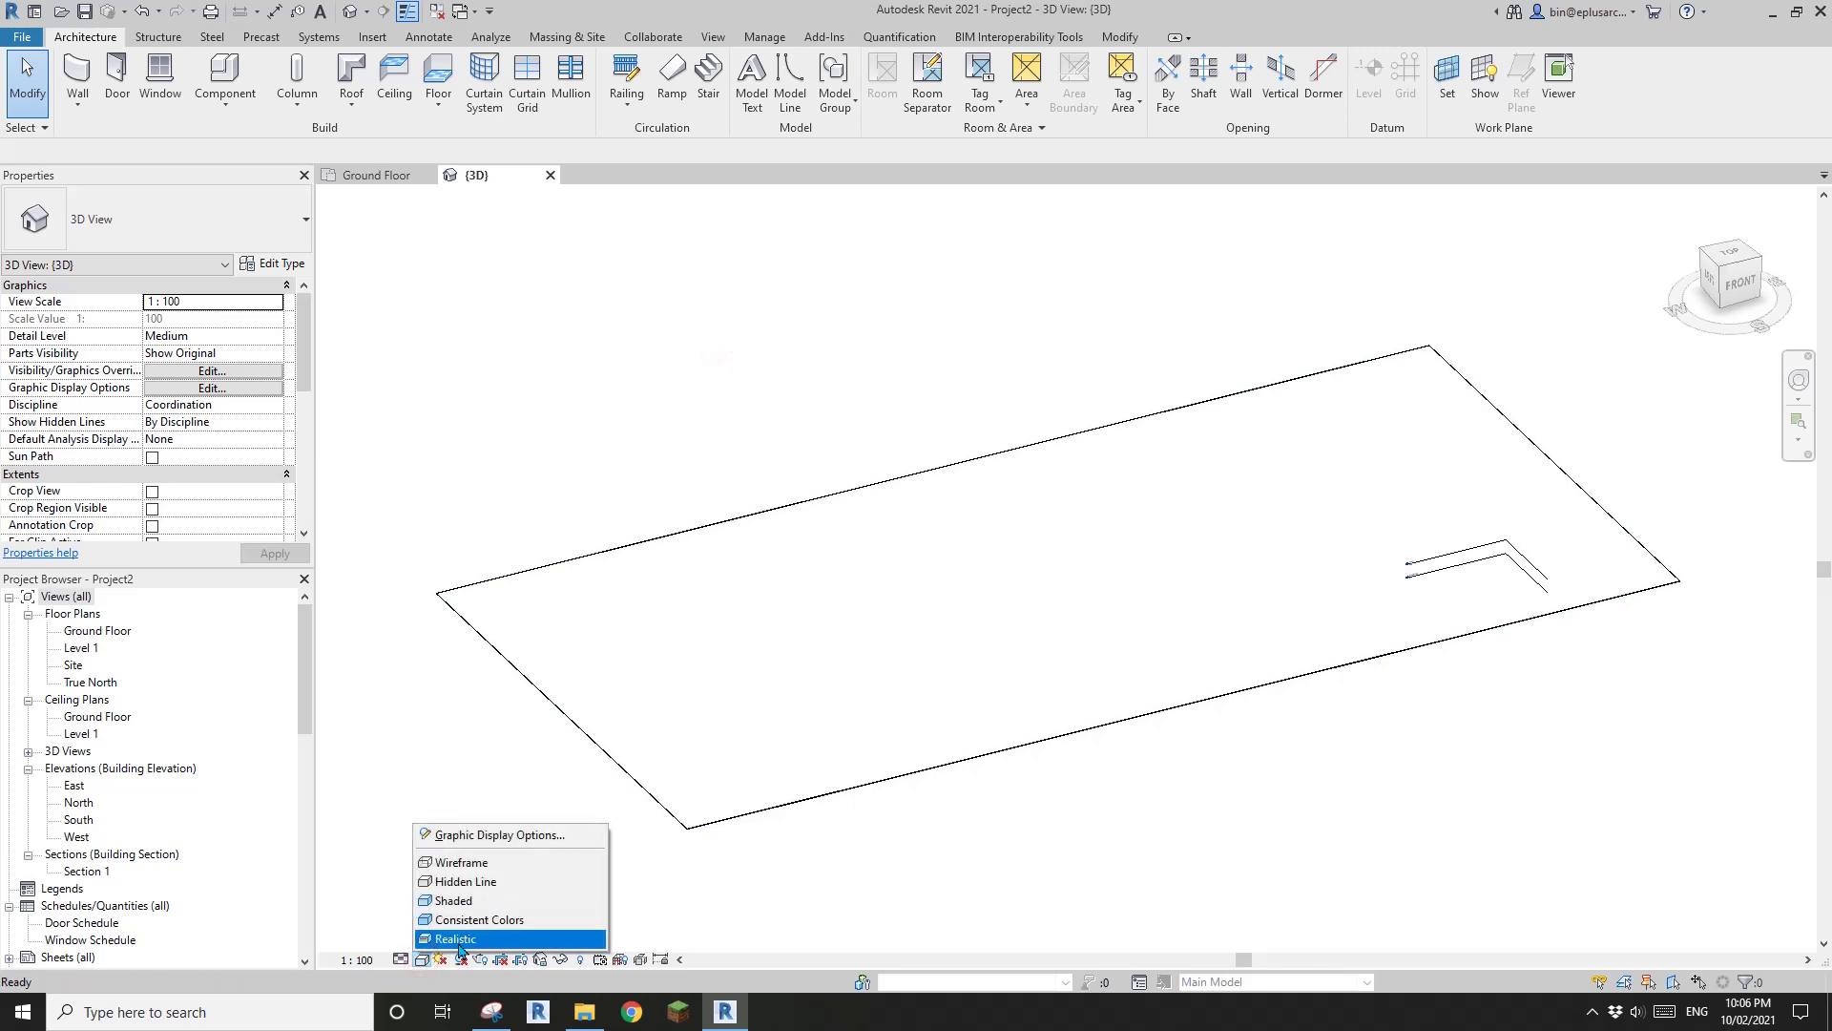
click(464, 938)
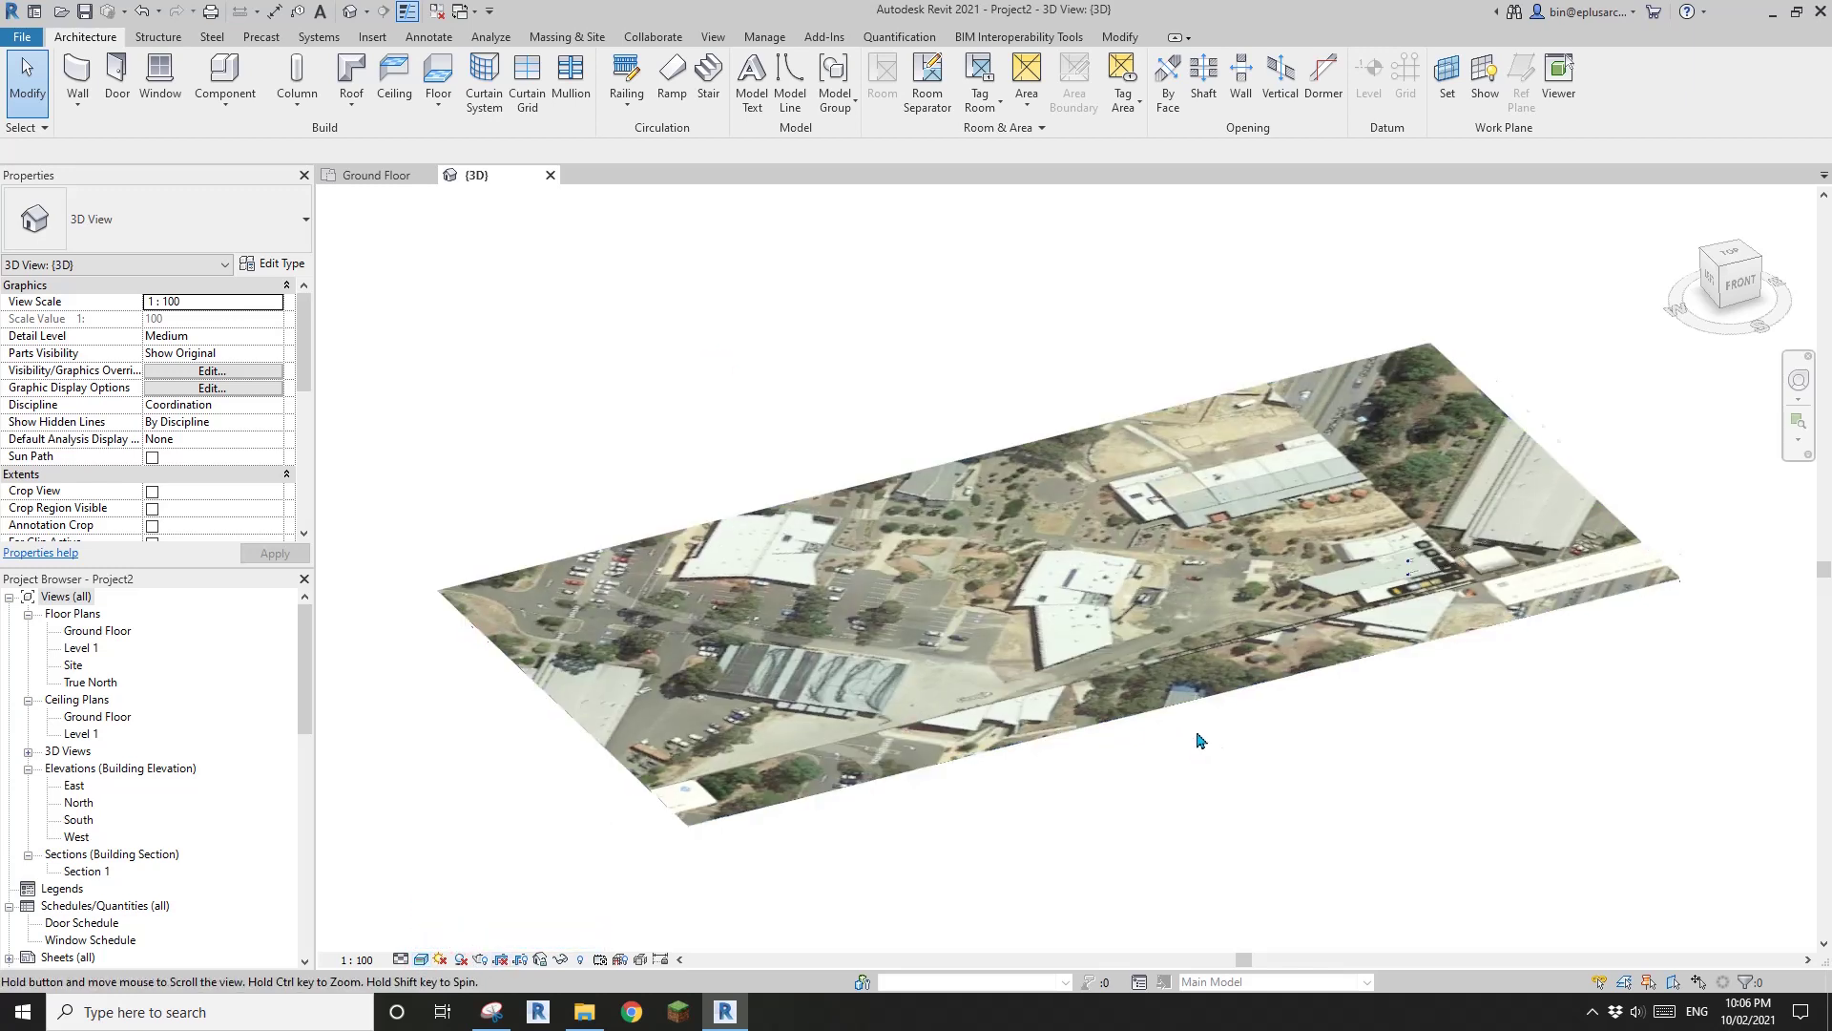
middle_drag(1198, 736, 1184, 662)
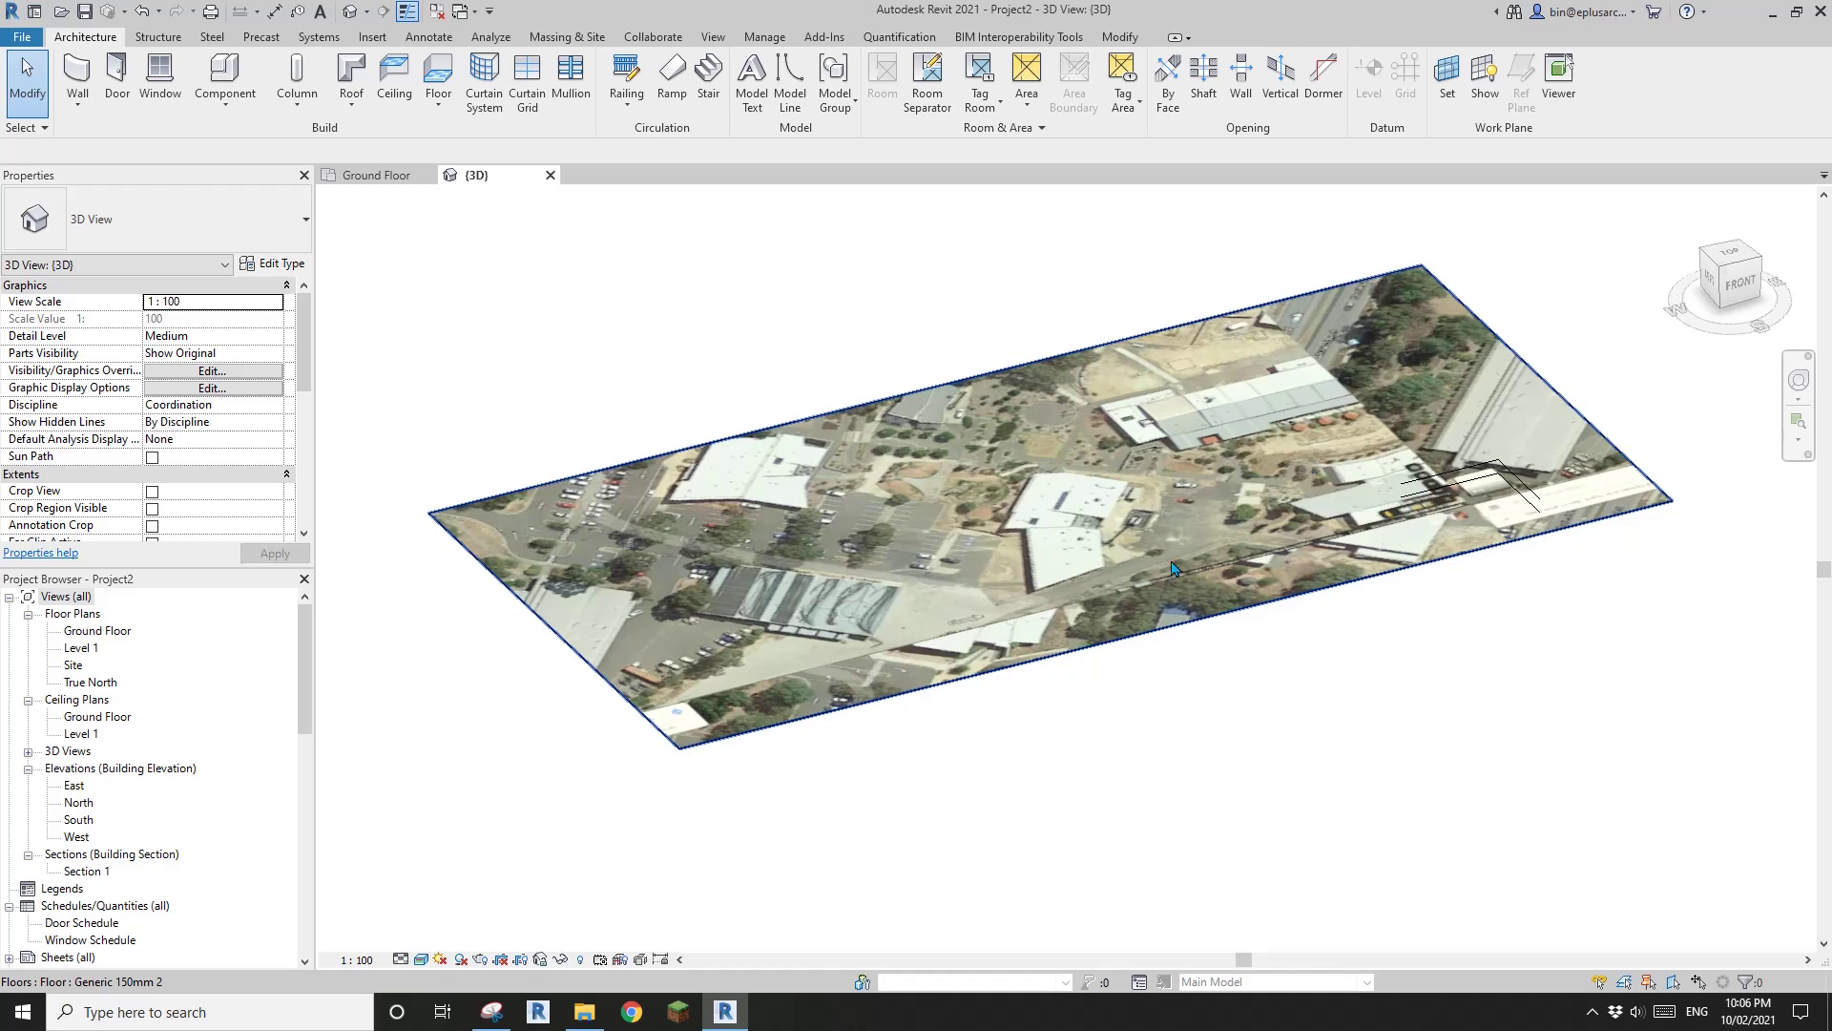
scroll(1370, 561, up, 6)
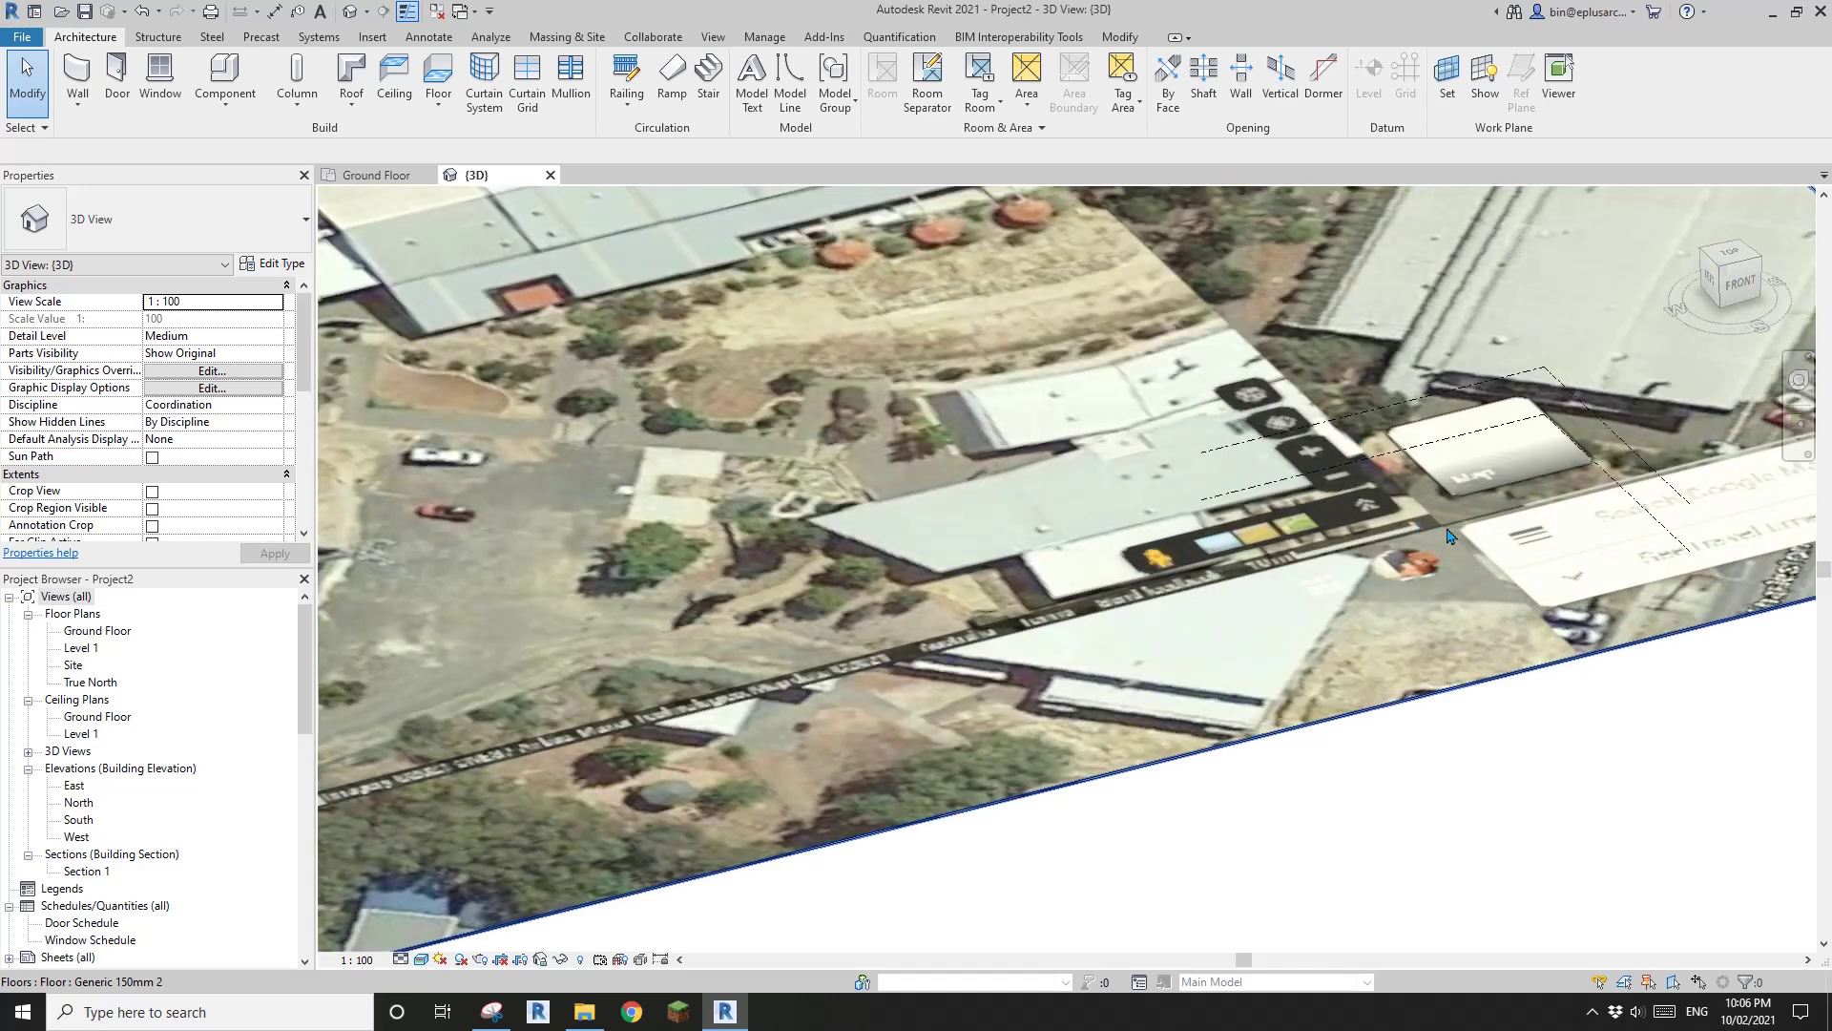
scroll(1441, 537, down, 3)
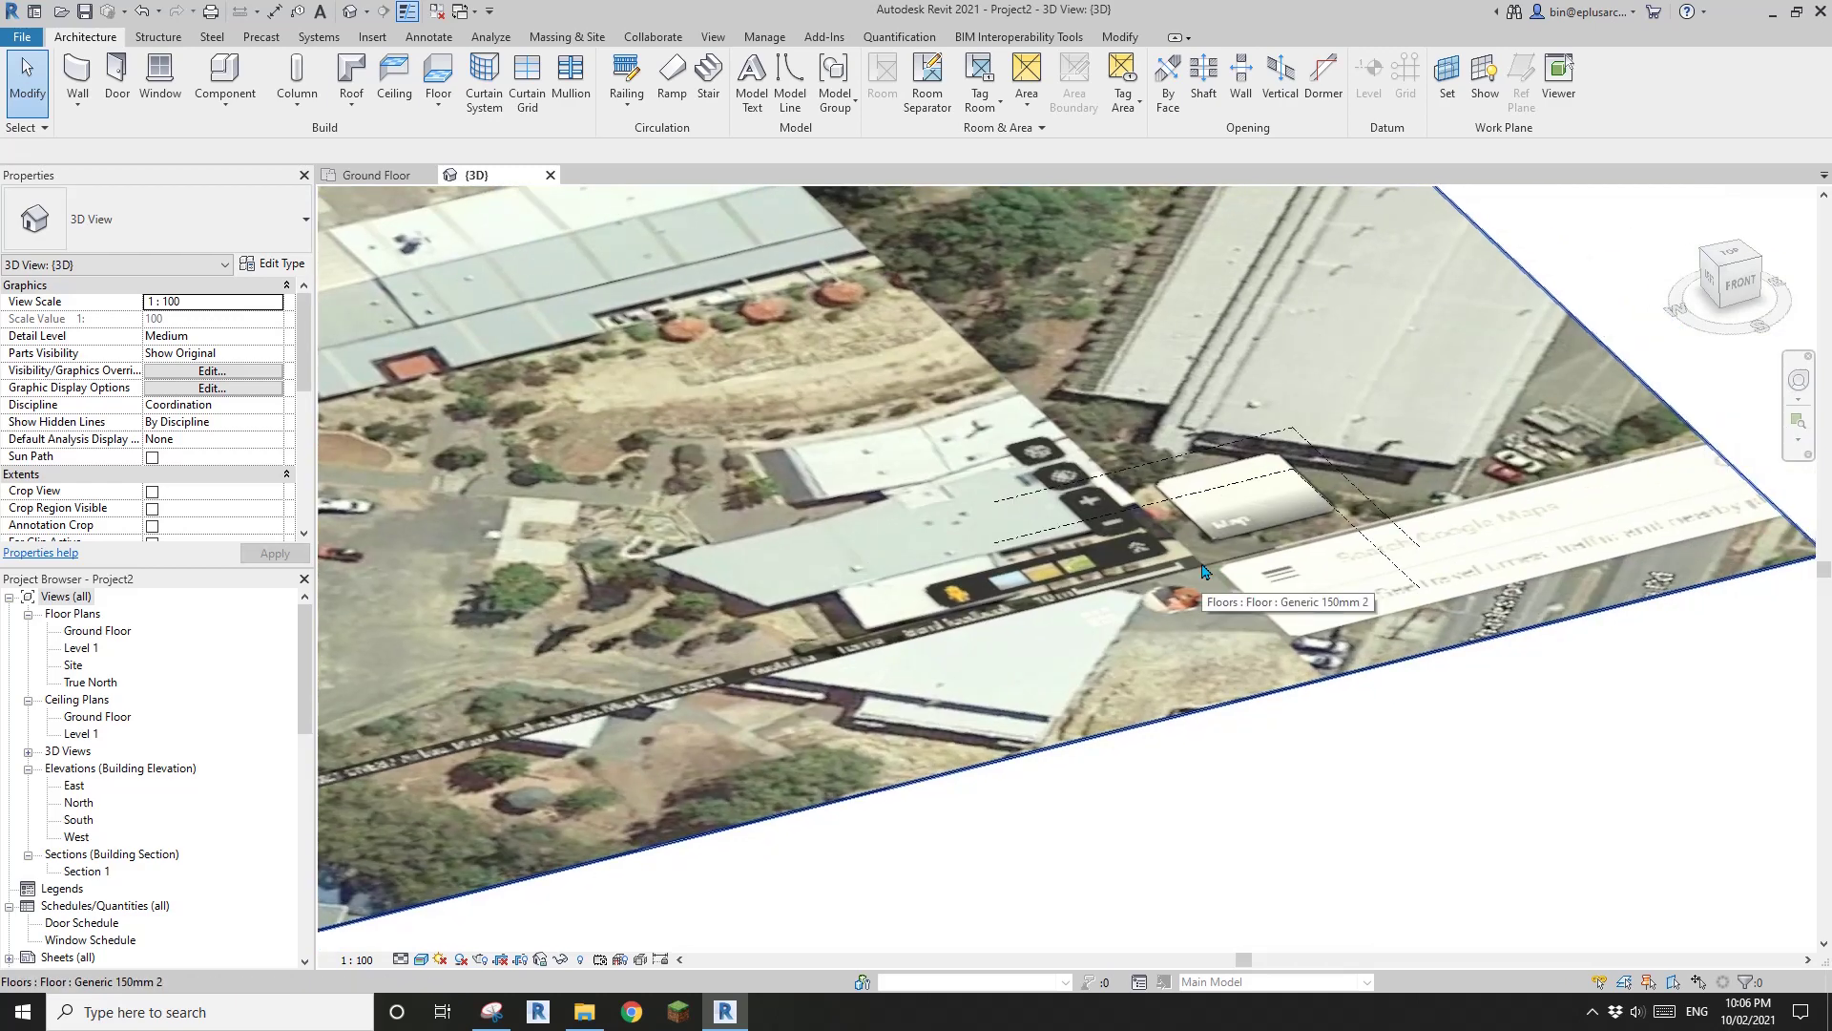
scroll(1236, 530, down, 2)
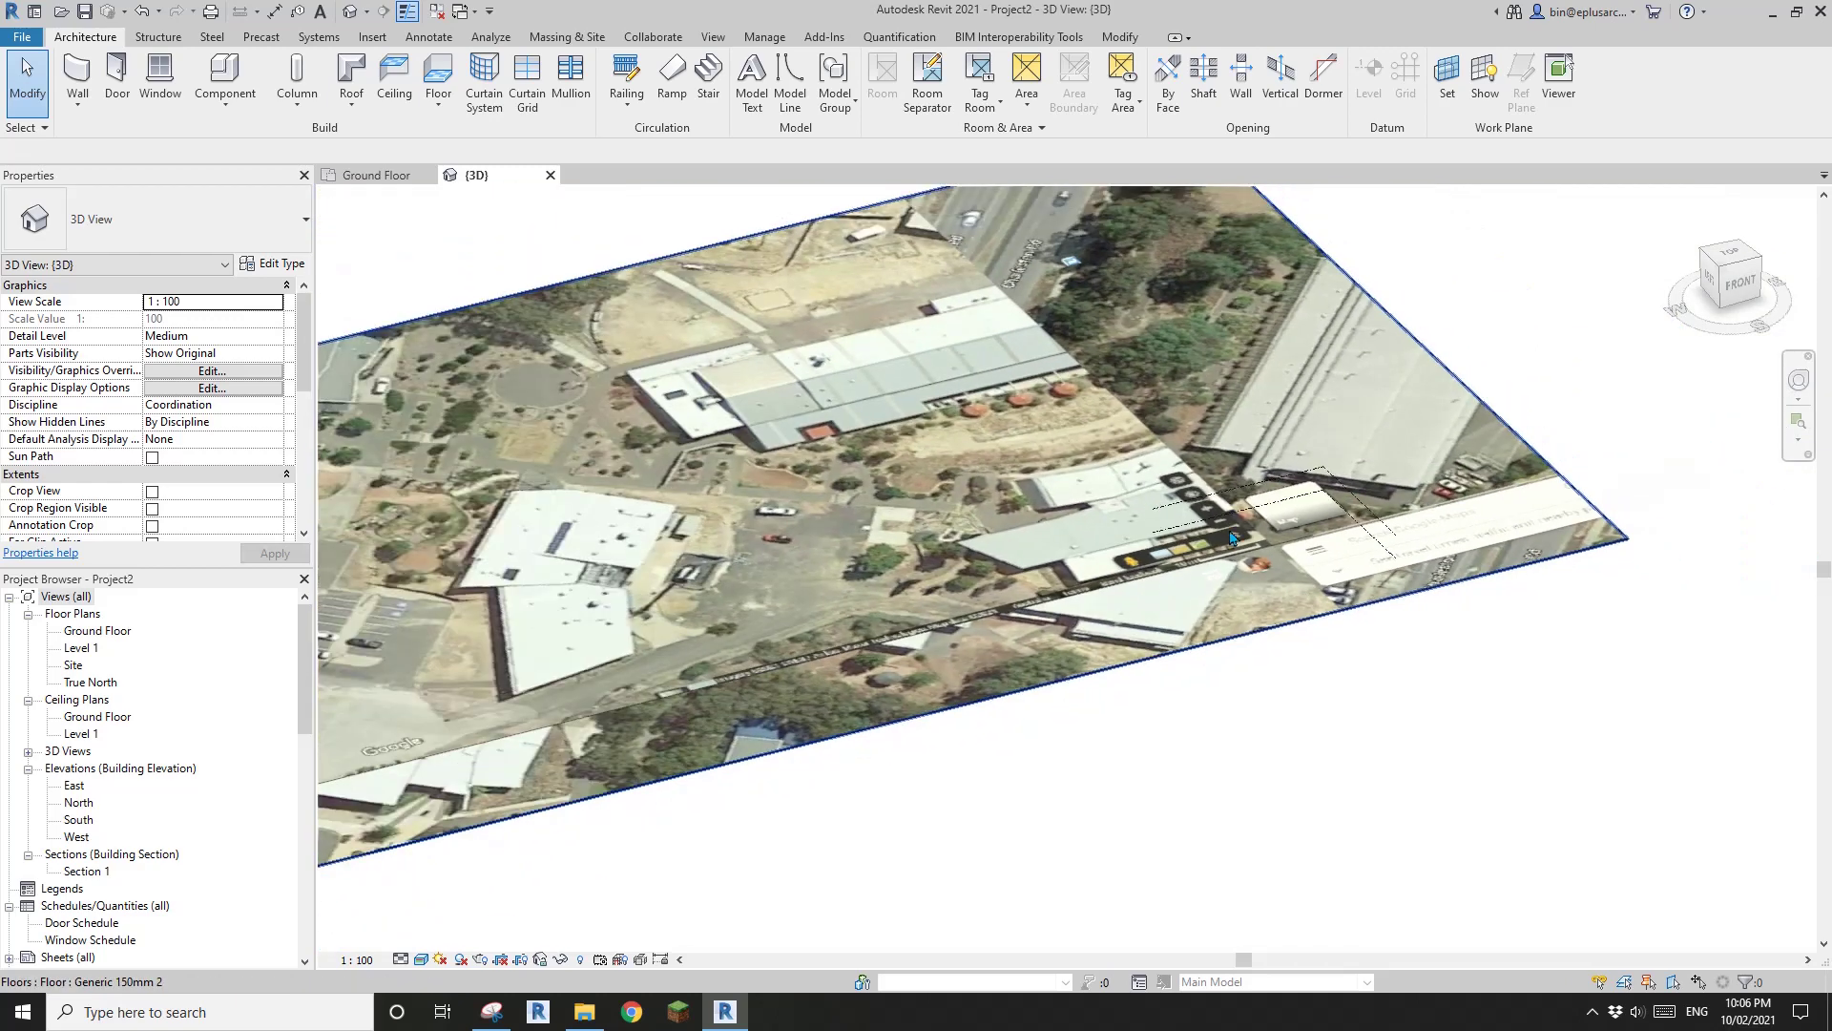
scroll(1291, 561, down, 3)
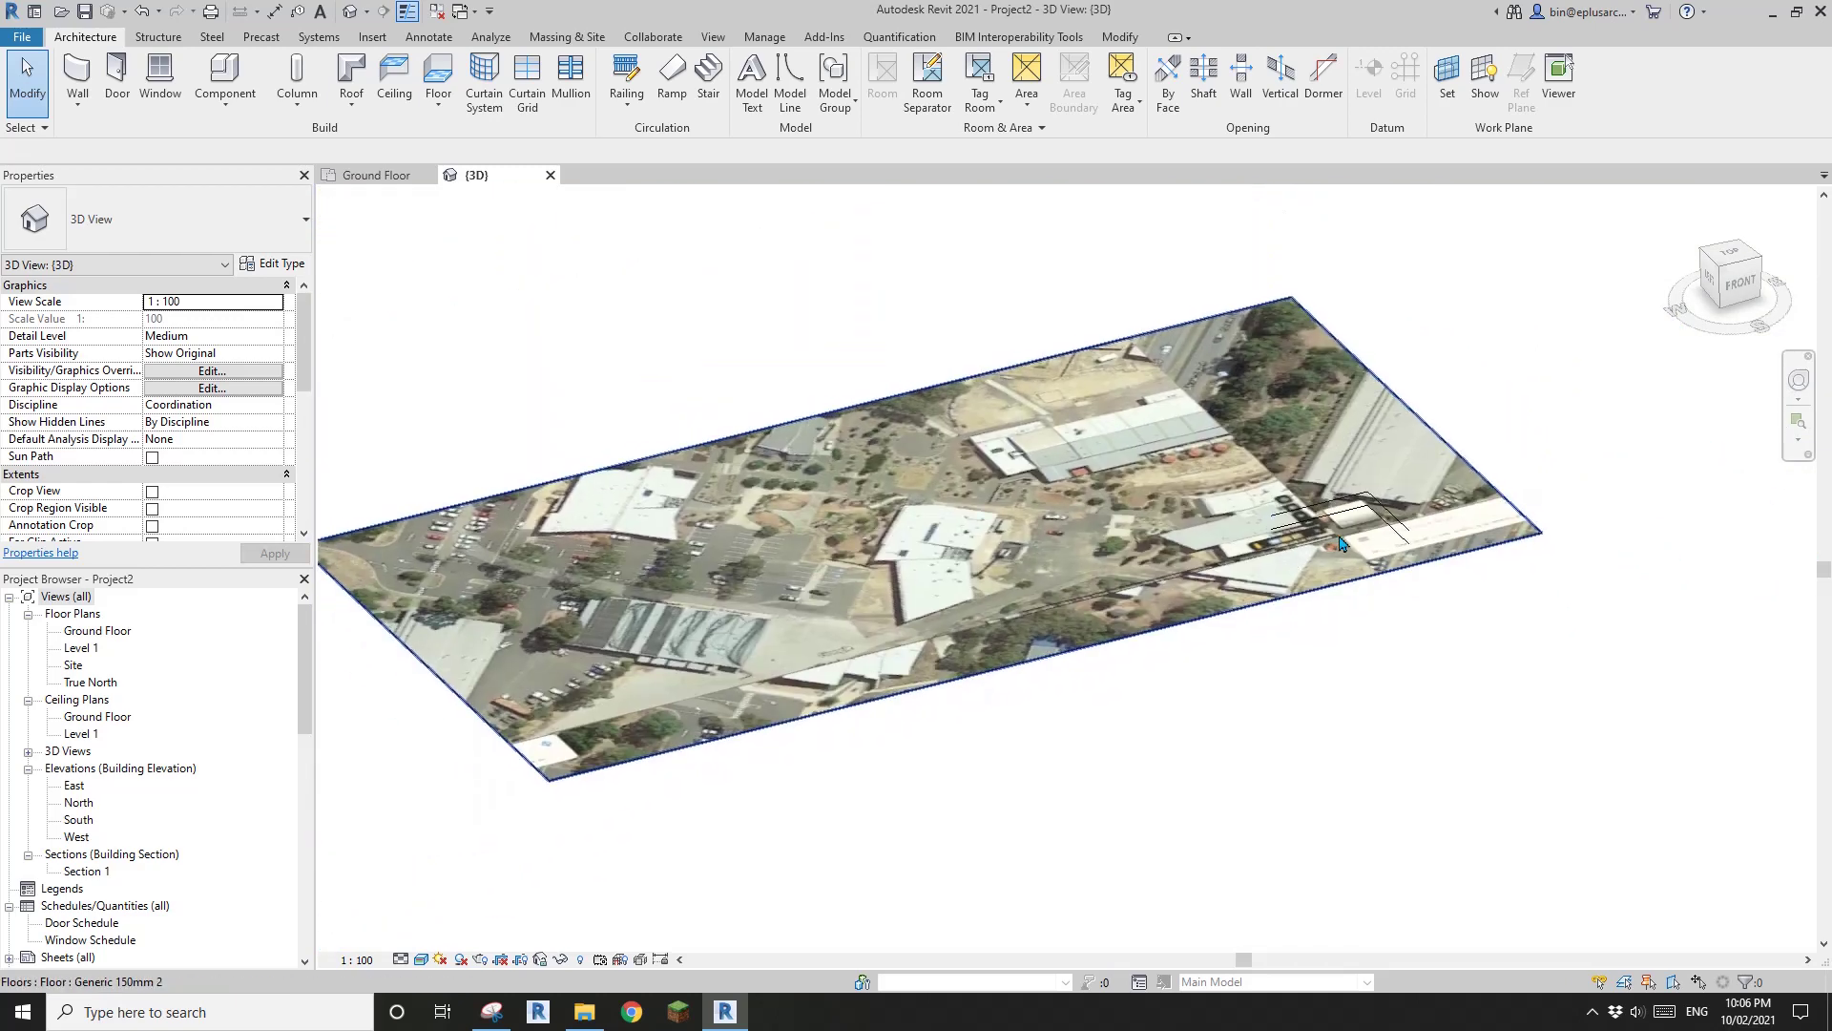
middle_drag(627, 307, 631, 311)
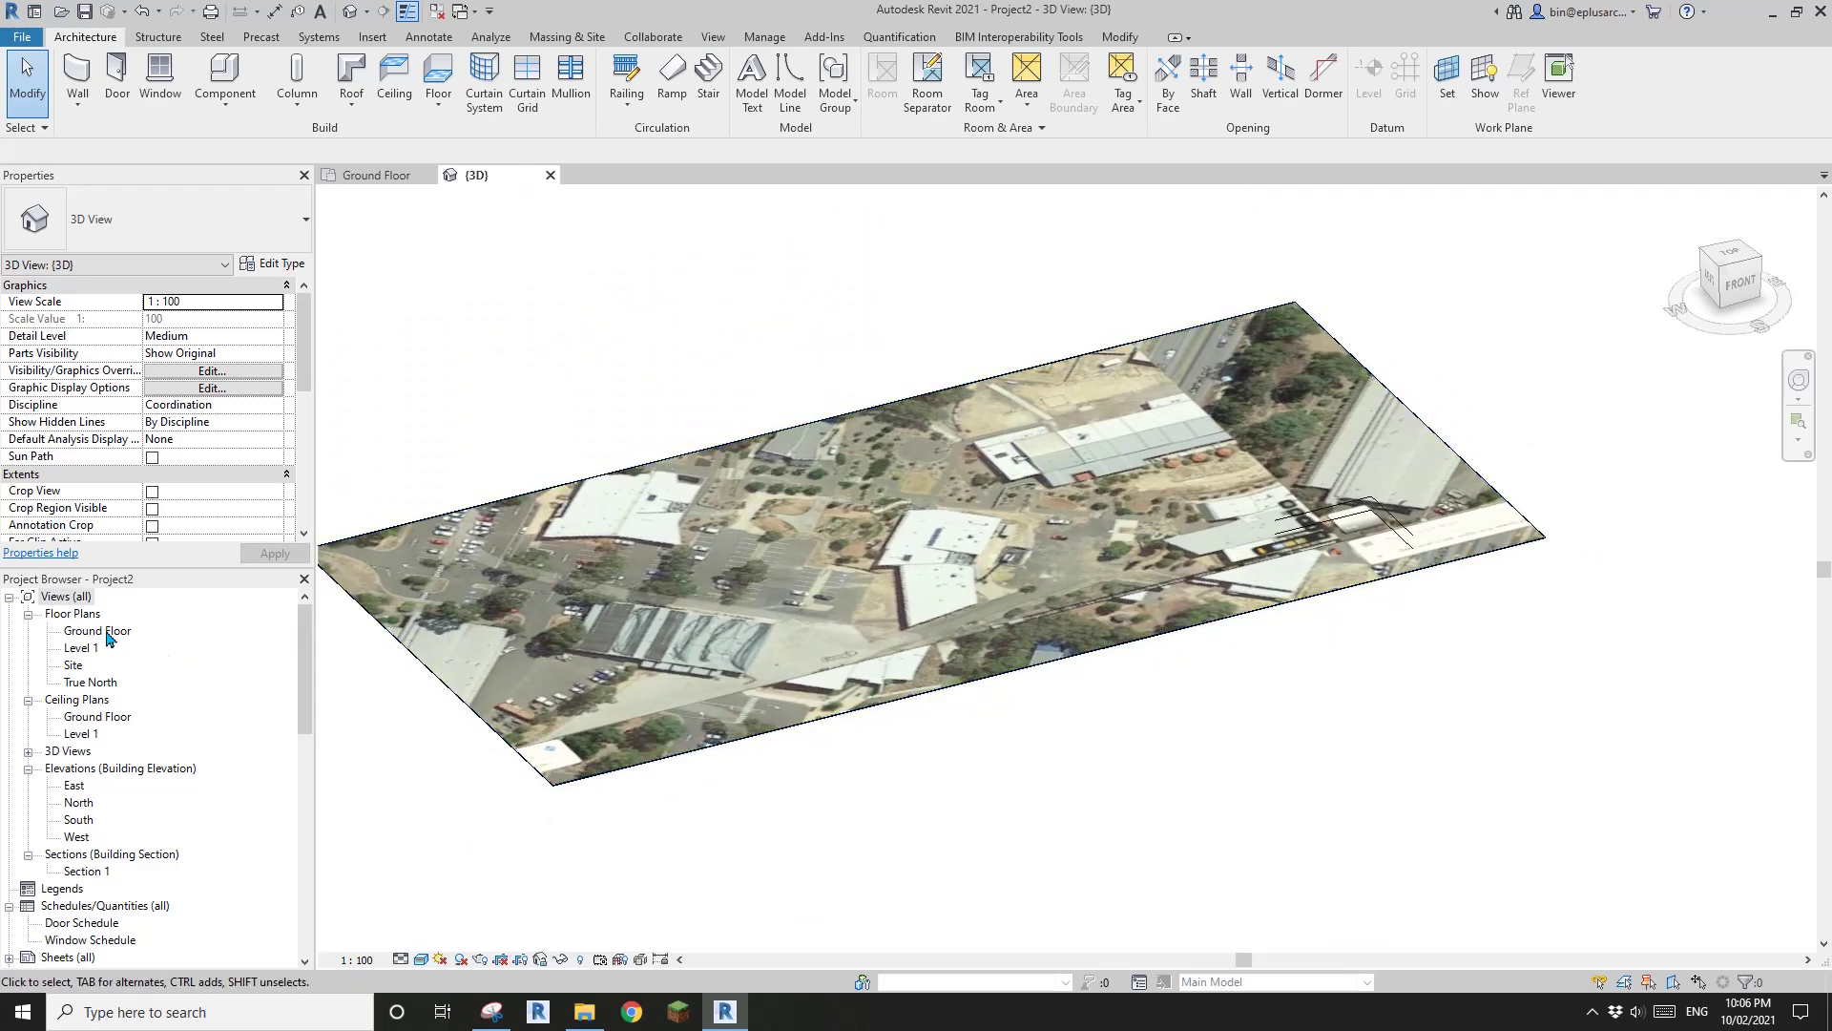
- Switch to the Ground Floor plan and open the Google Map material from the floor type's structure layer
click(376, 175)
scroll(763, 496, up, 2)
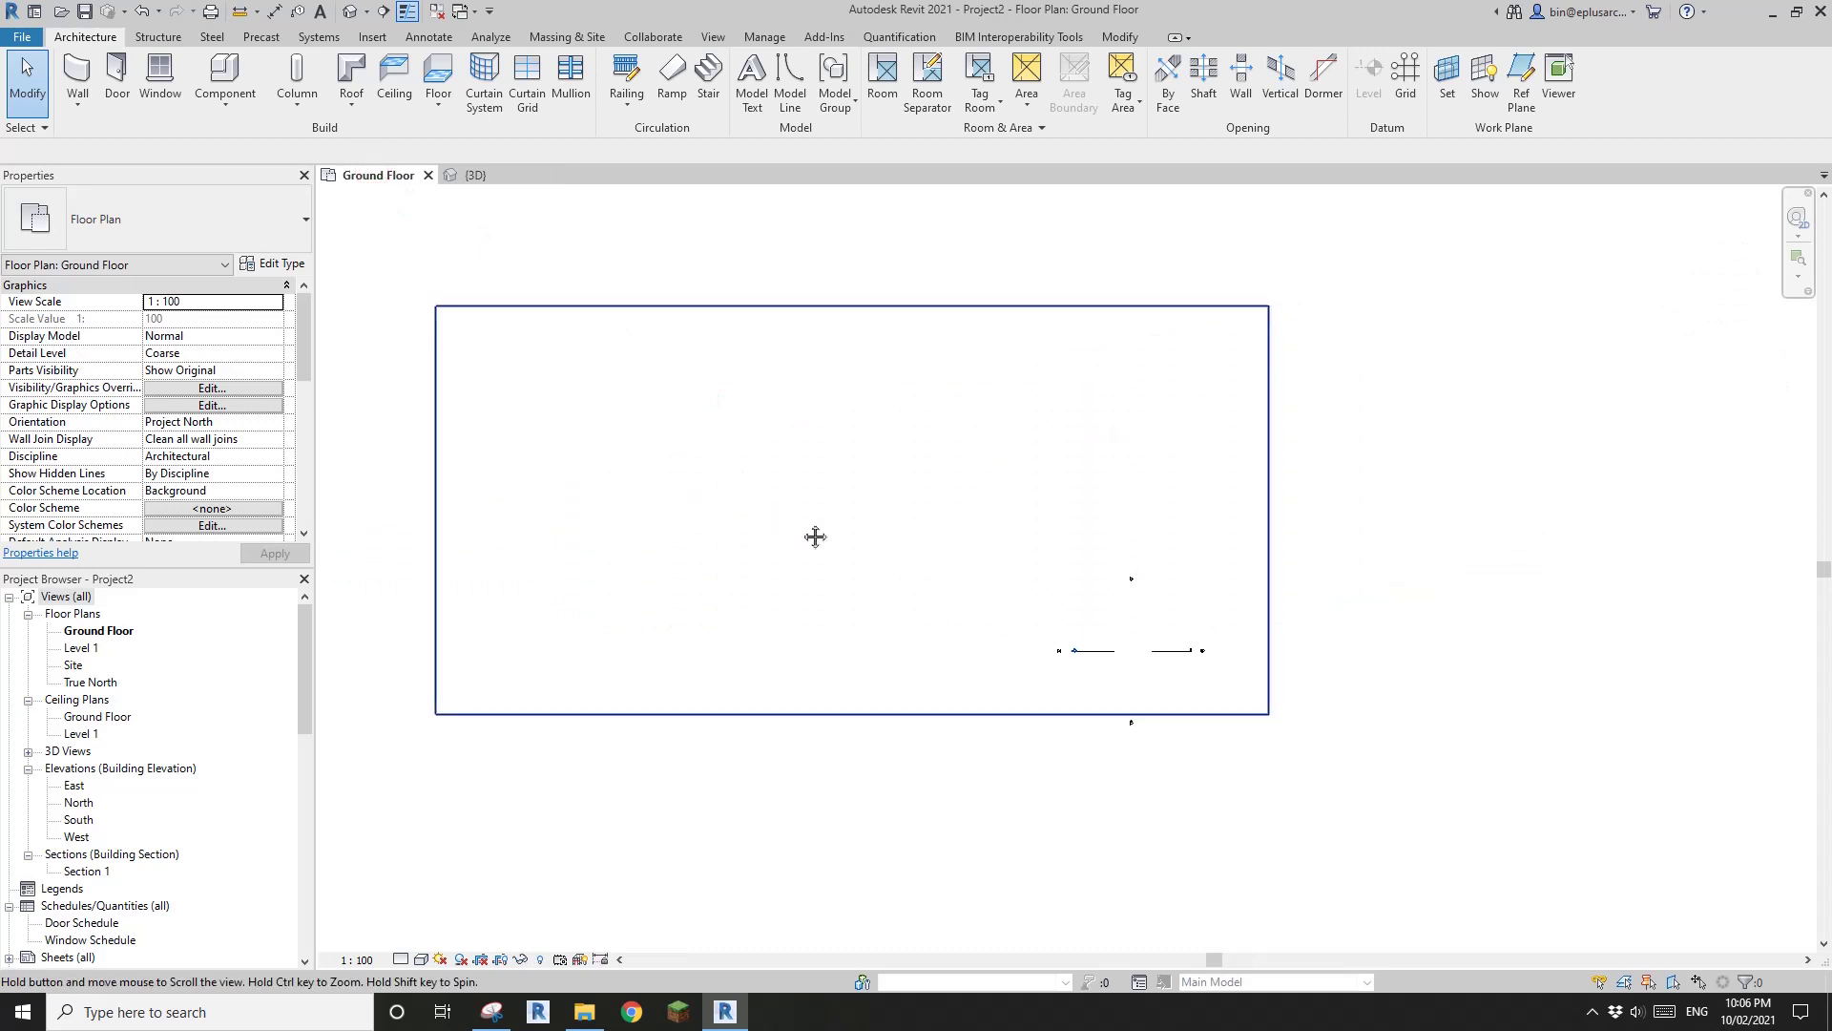
click(848, 528)
click(272, 263)
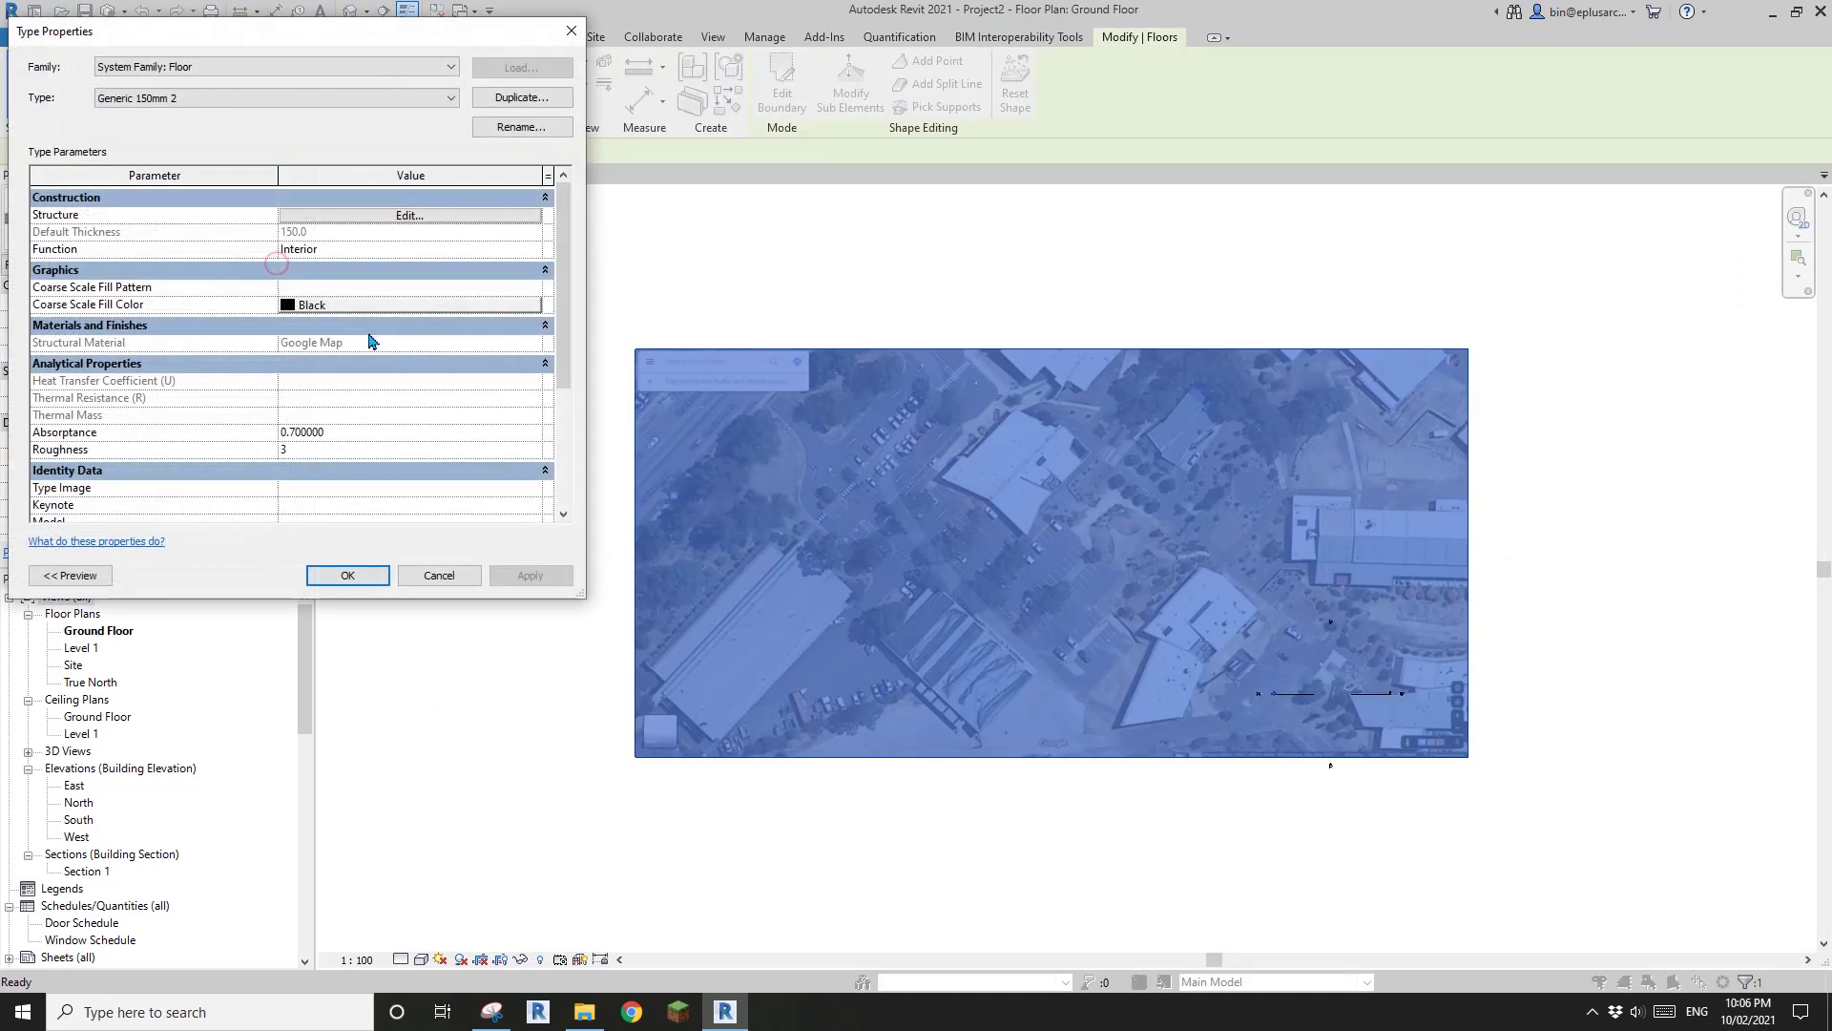
click(410, 216)
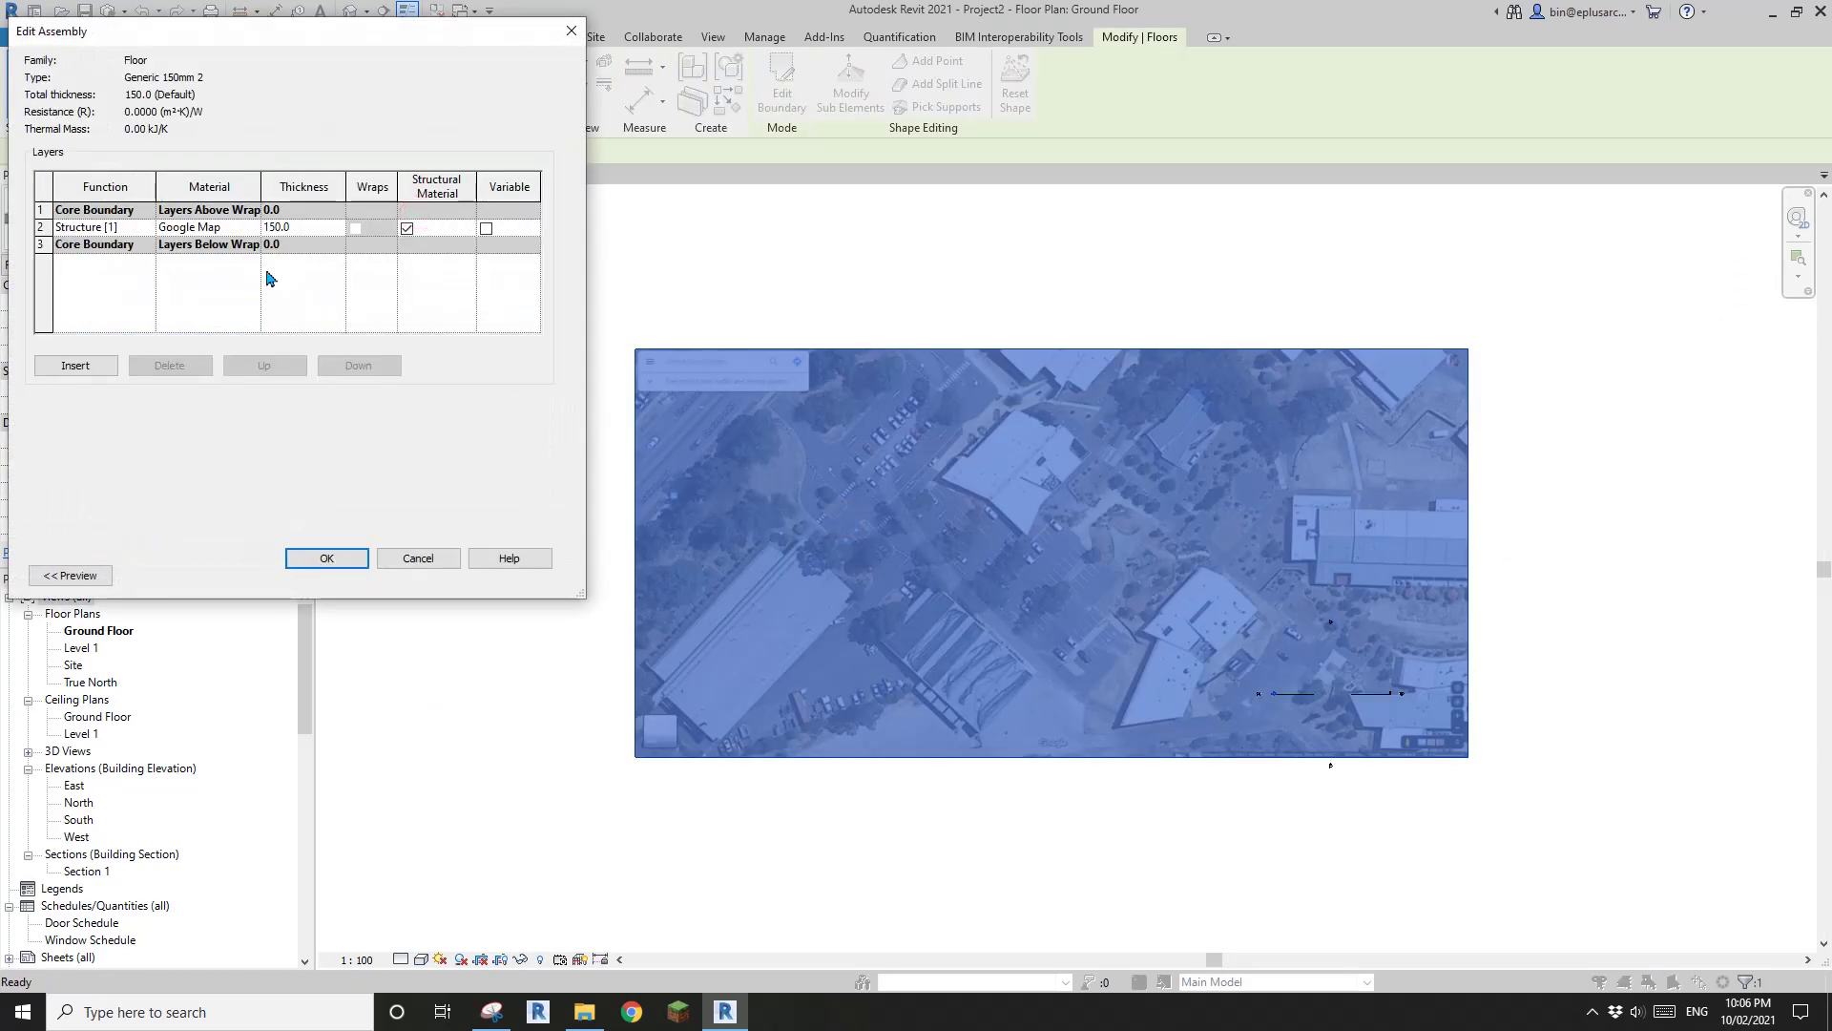
click(256, 234)
click(253, 229)
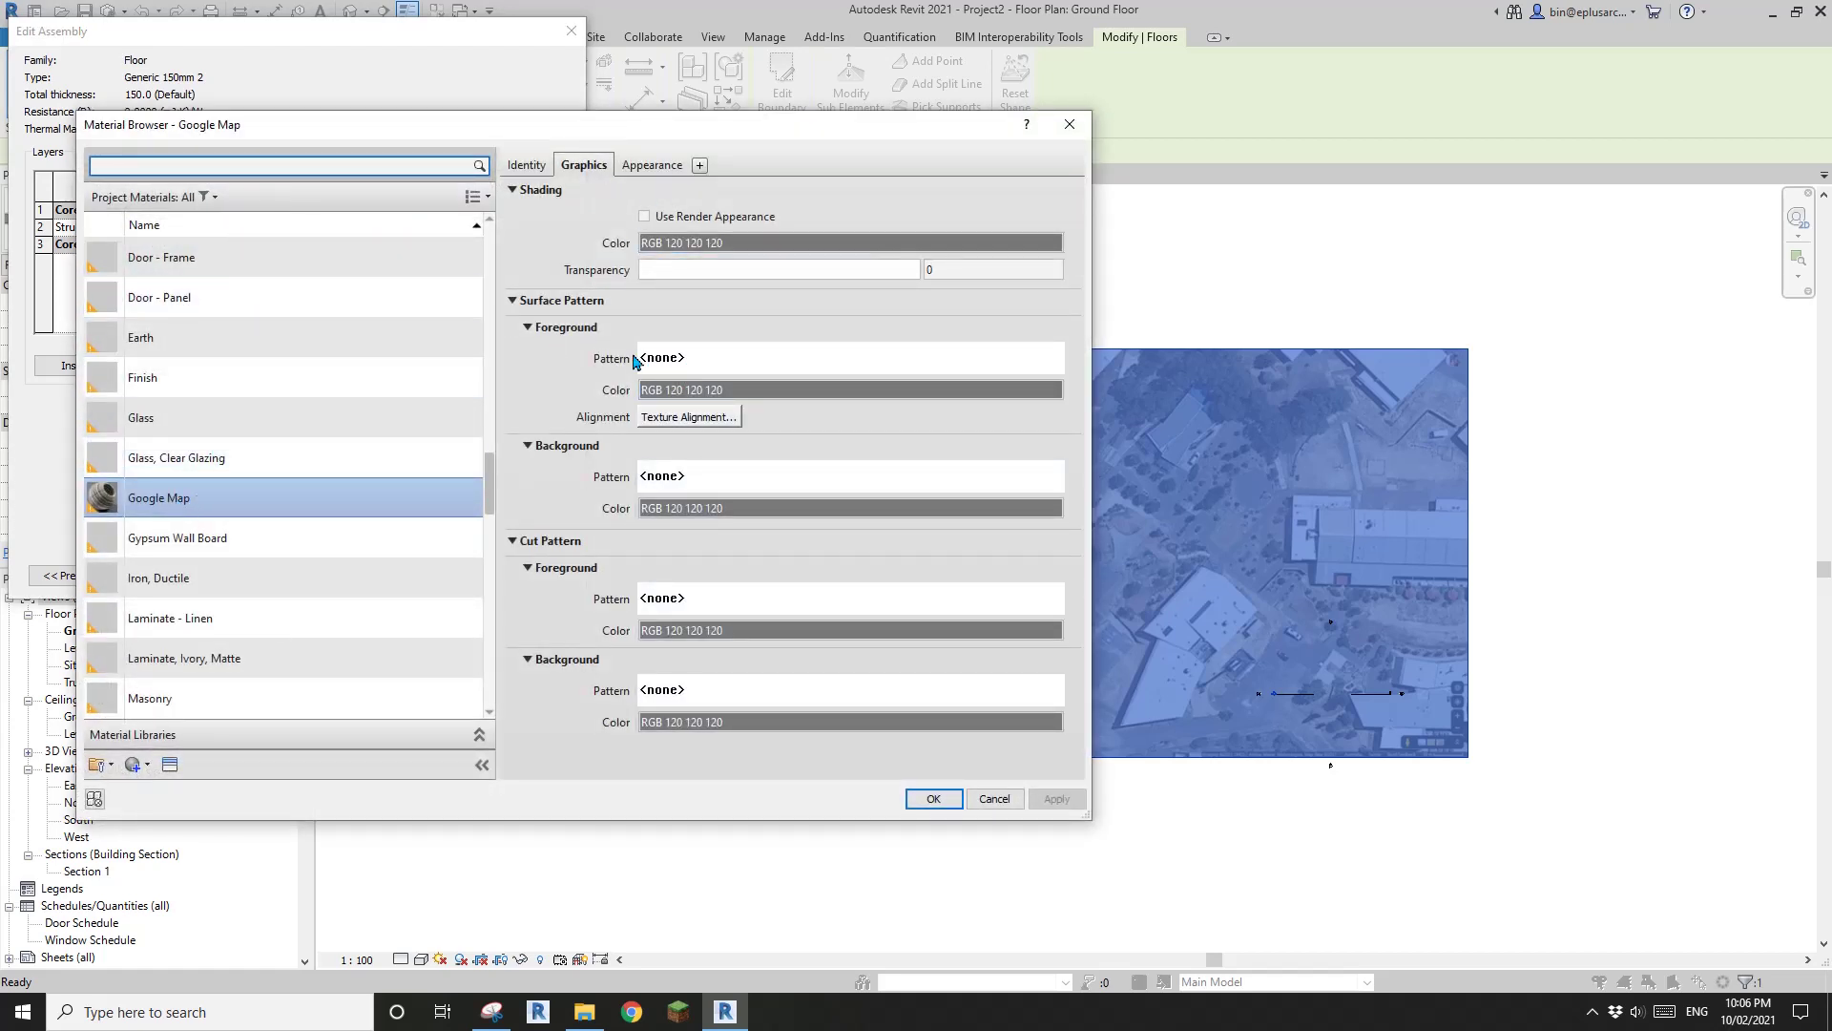
- Create a new model fill pattern named 3000x3000 for the Google Map material's surface foreground
click(733, 368)
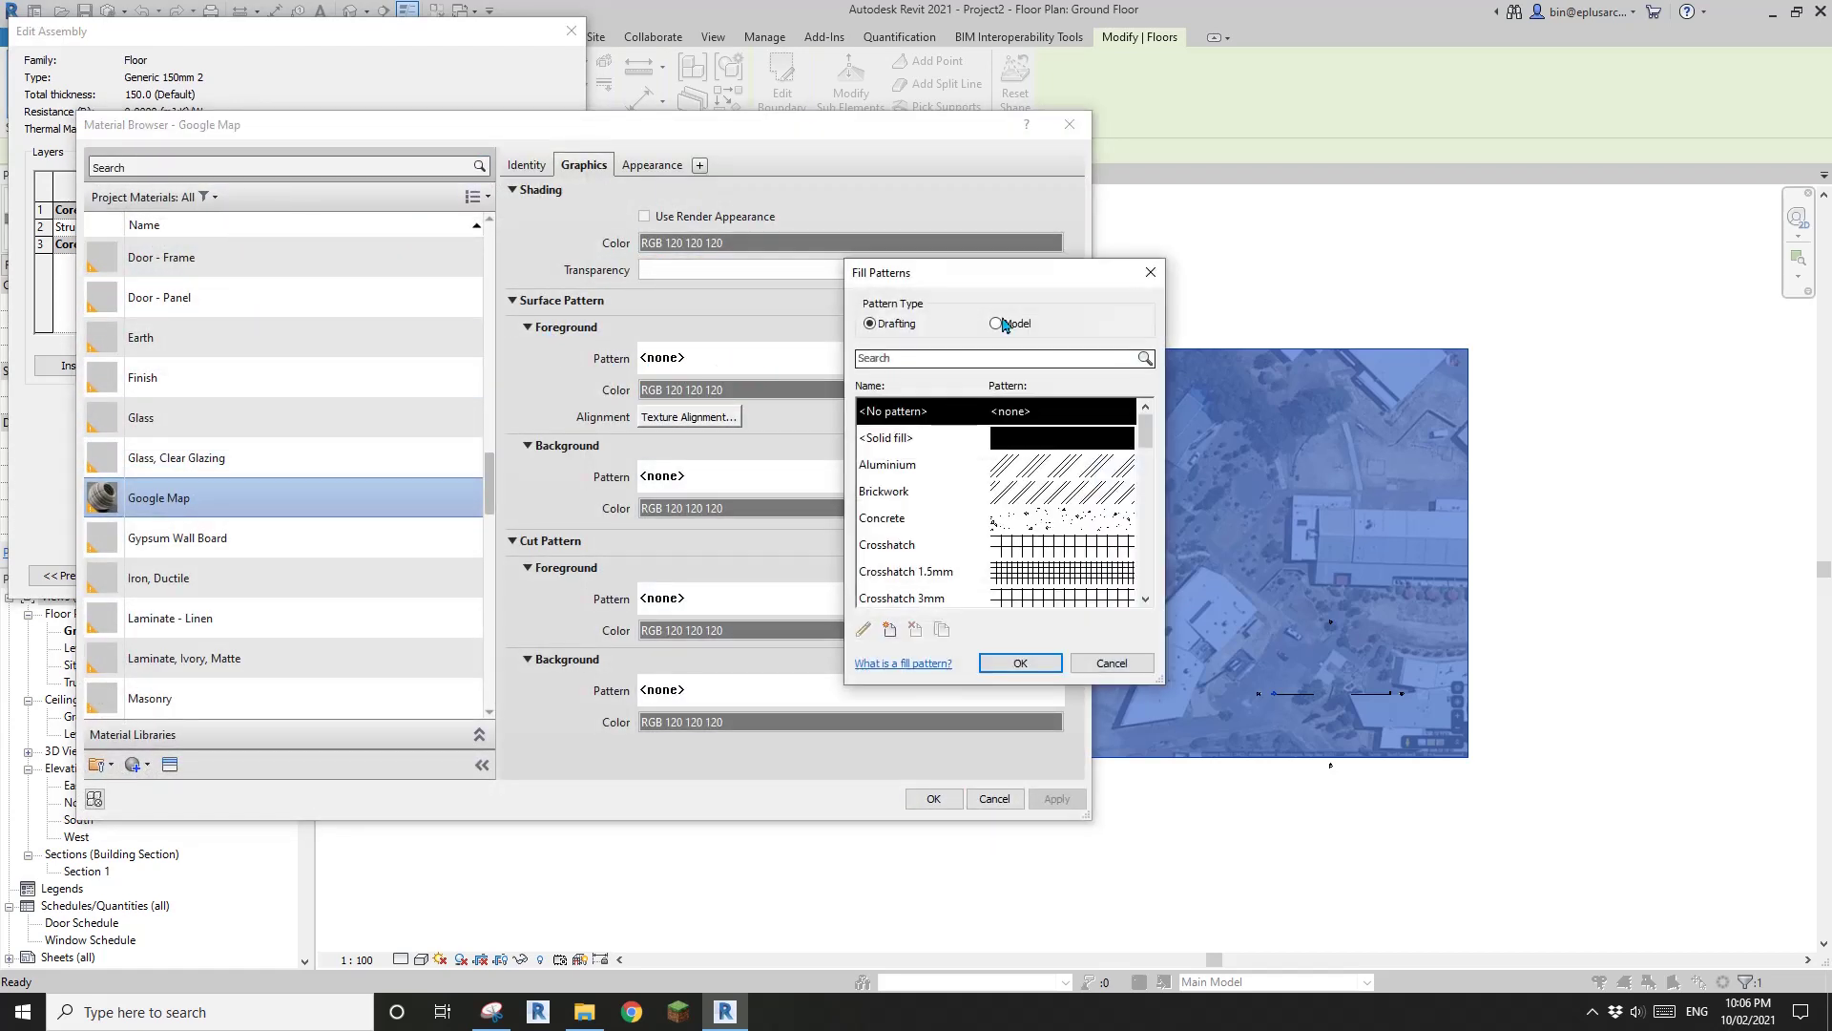
click(1012, 324)
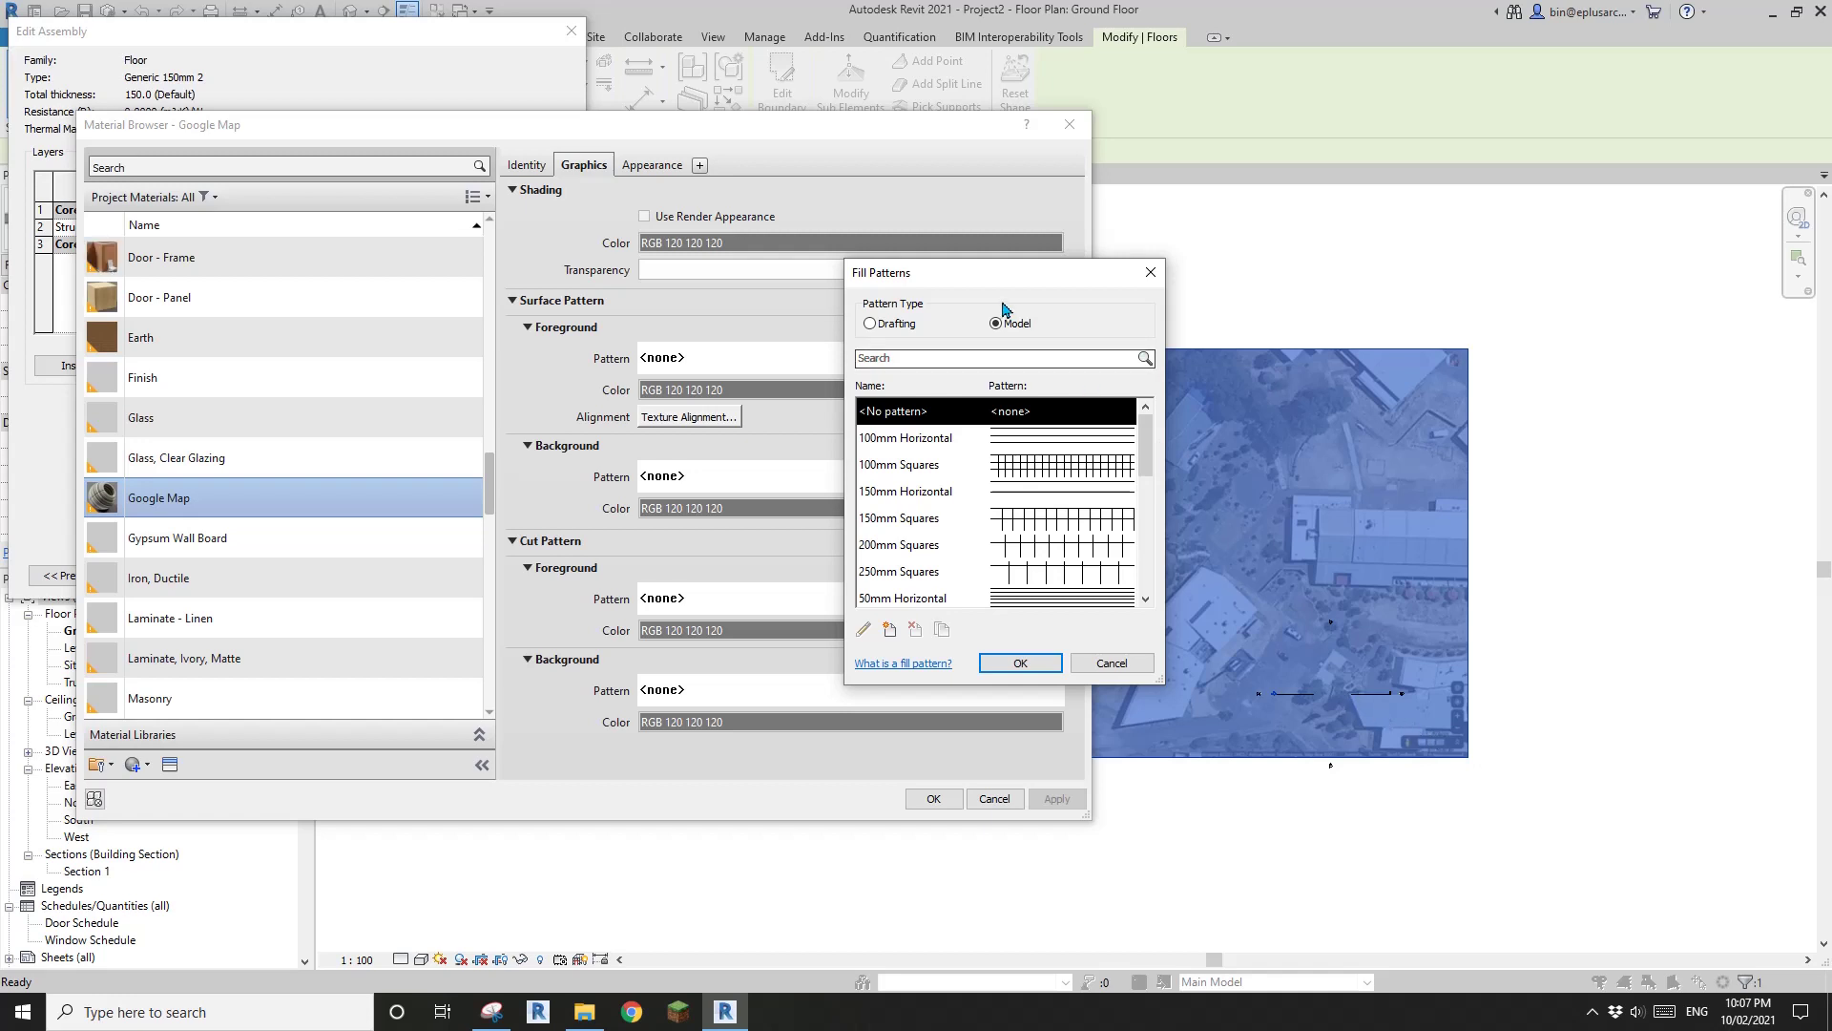
drag(1002, 272, 948, 262)
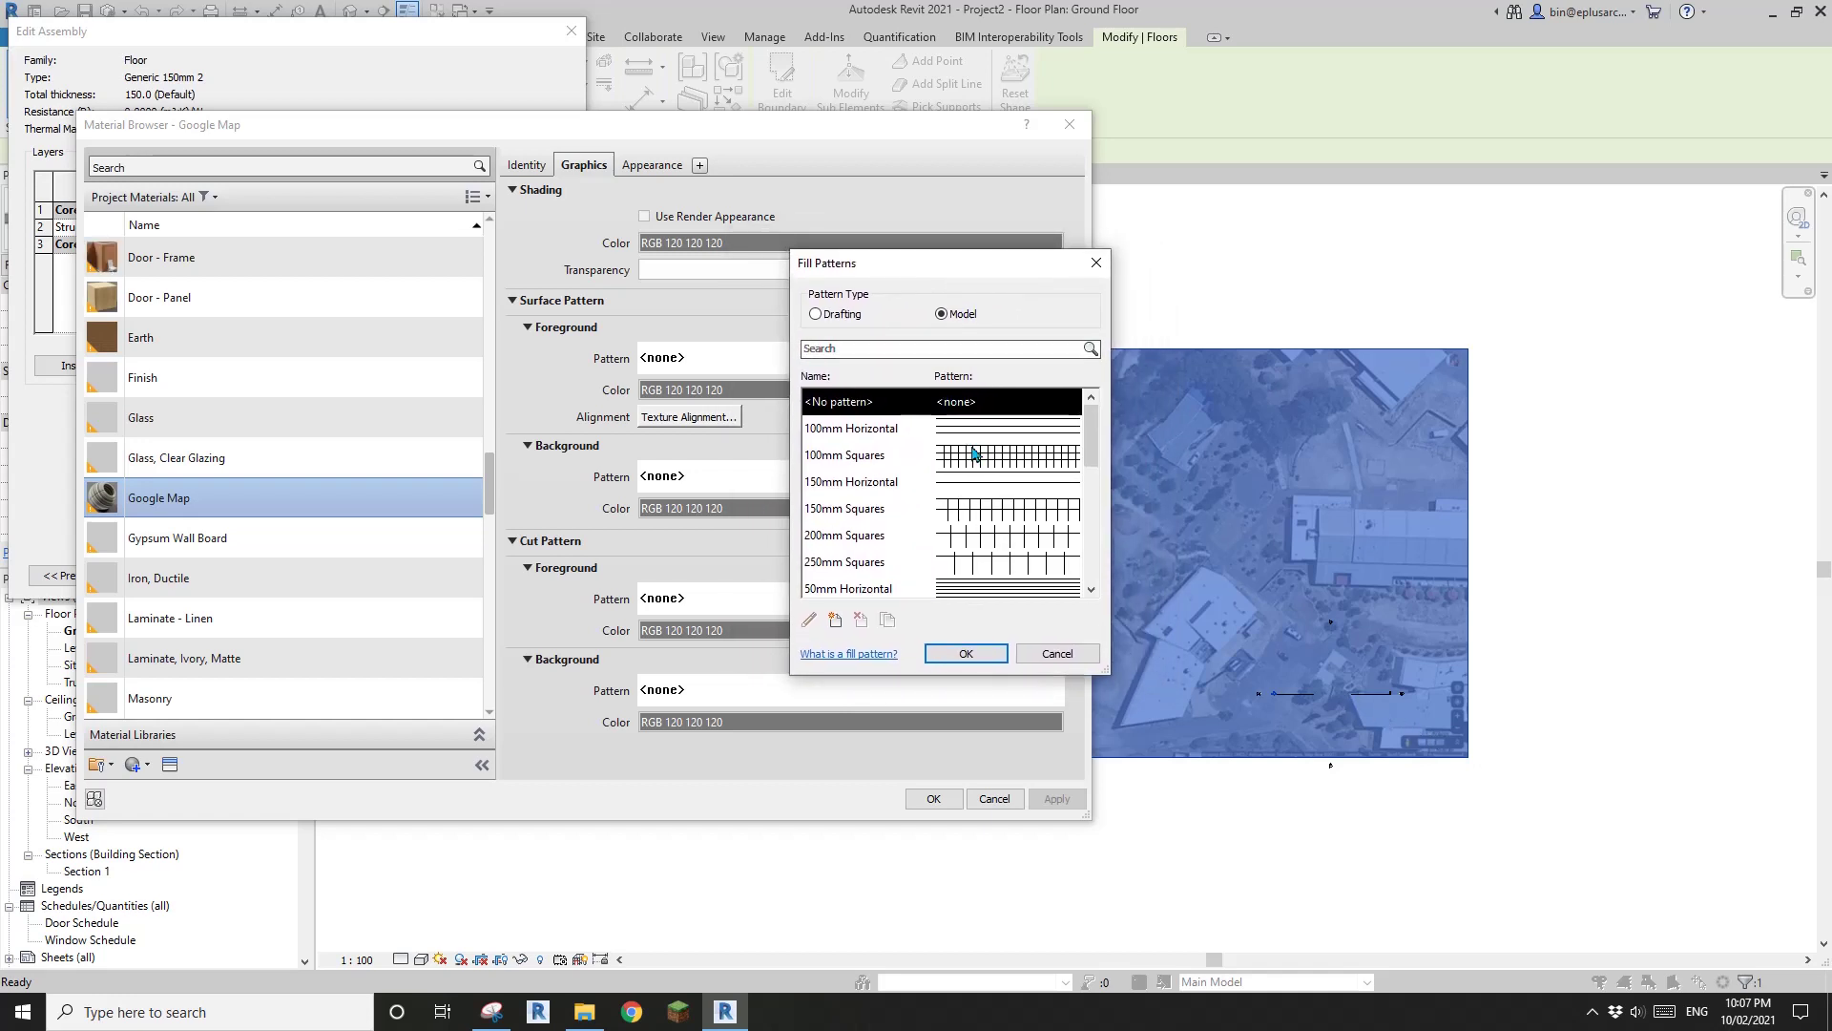
click(835, 619)
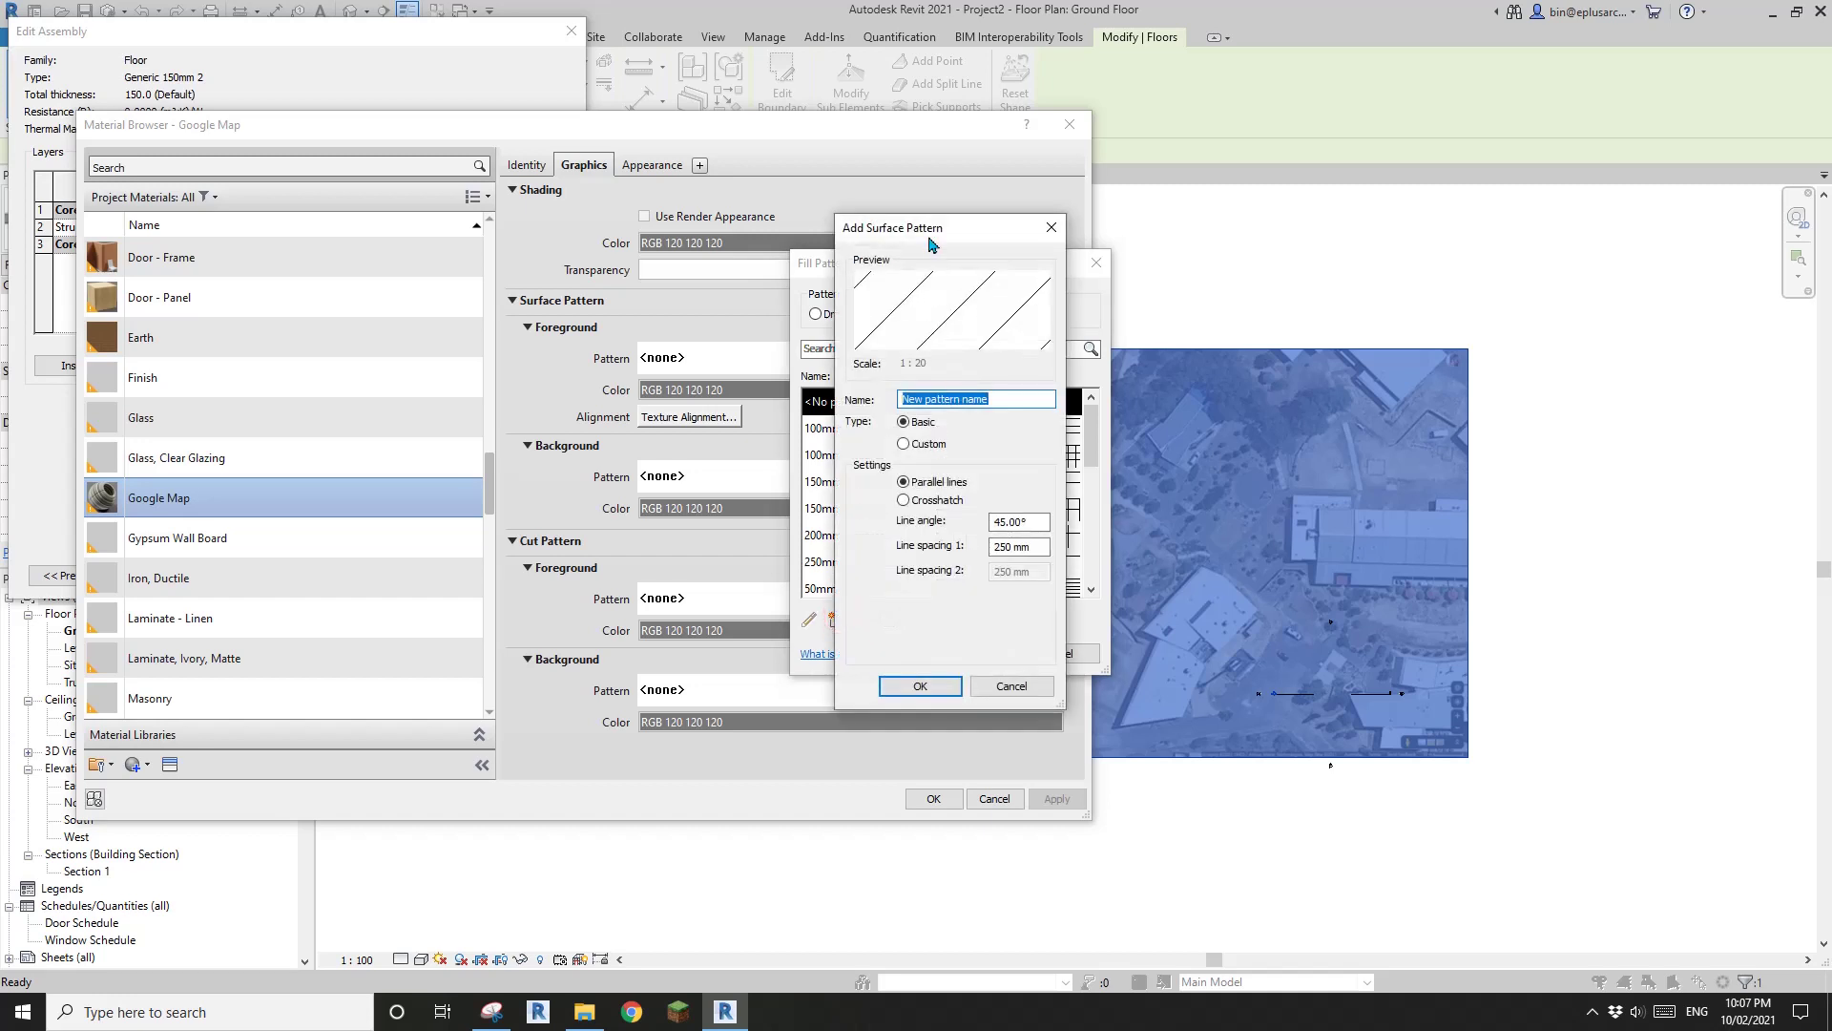
mouse_move(933, 244)
mouse_down()
mouse_move(1141, 329)
mouse_move(1032, 329)
mouse_move(1184, 320)
mouse_move(920, 278)
mouse_up()
text(3)
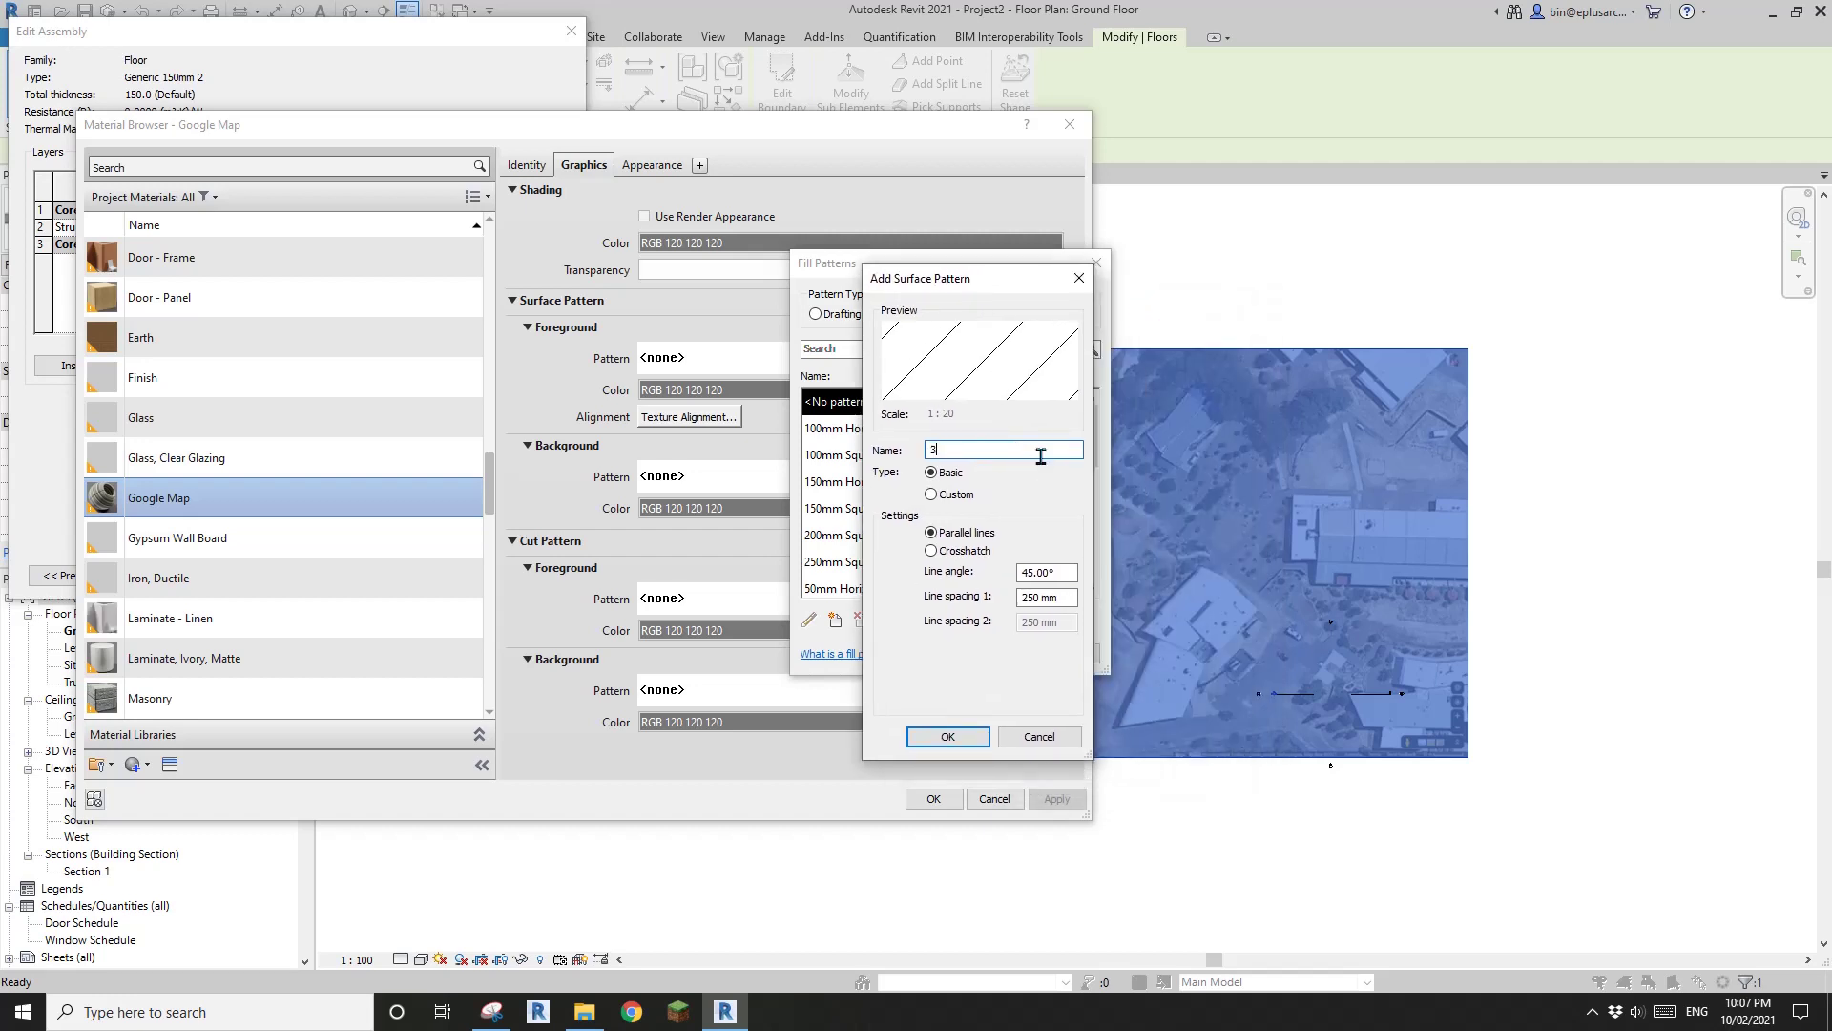
text(000x3000)
- Define the 3000x3000 pattern as a crosshatch with a 0° line angle and both line spacings at 3000 mm
click(949, 551)
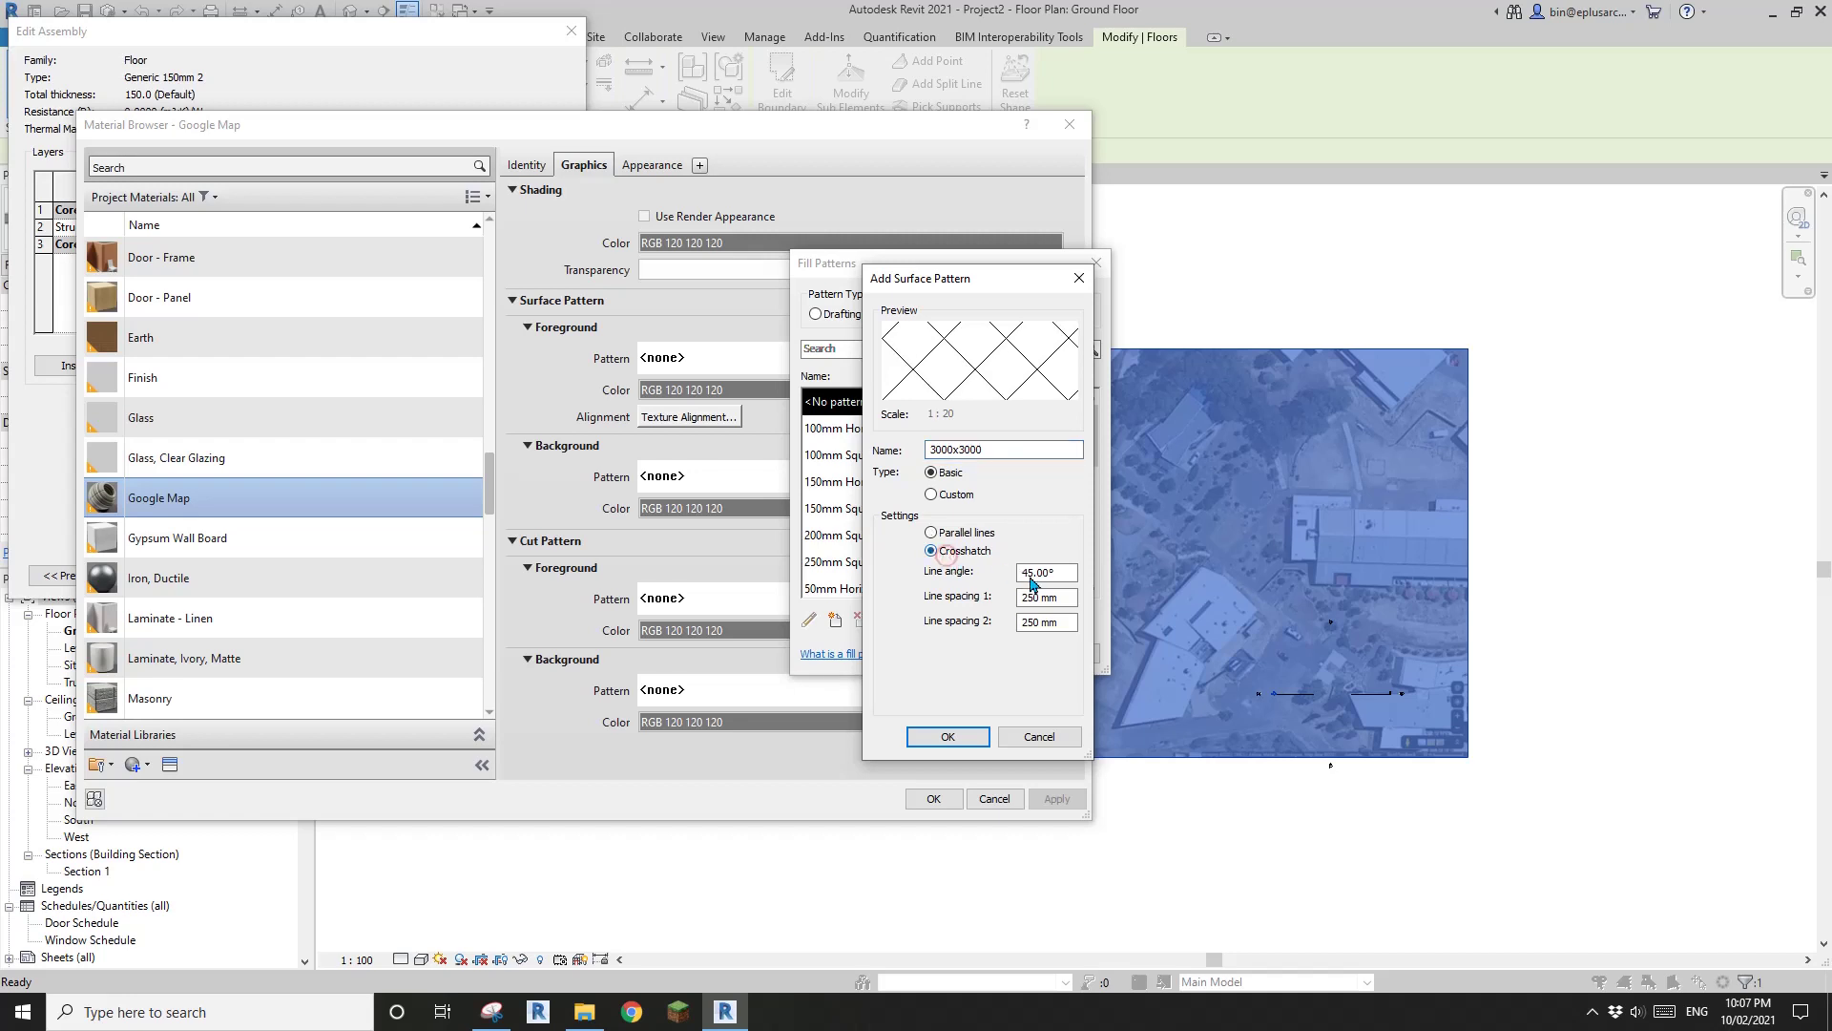
double_click(1041, 573)
text(0)
key(Tab)
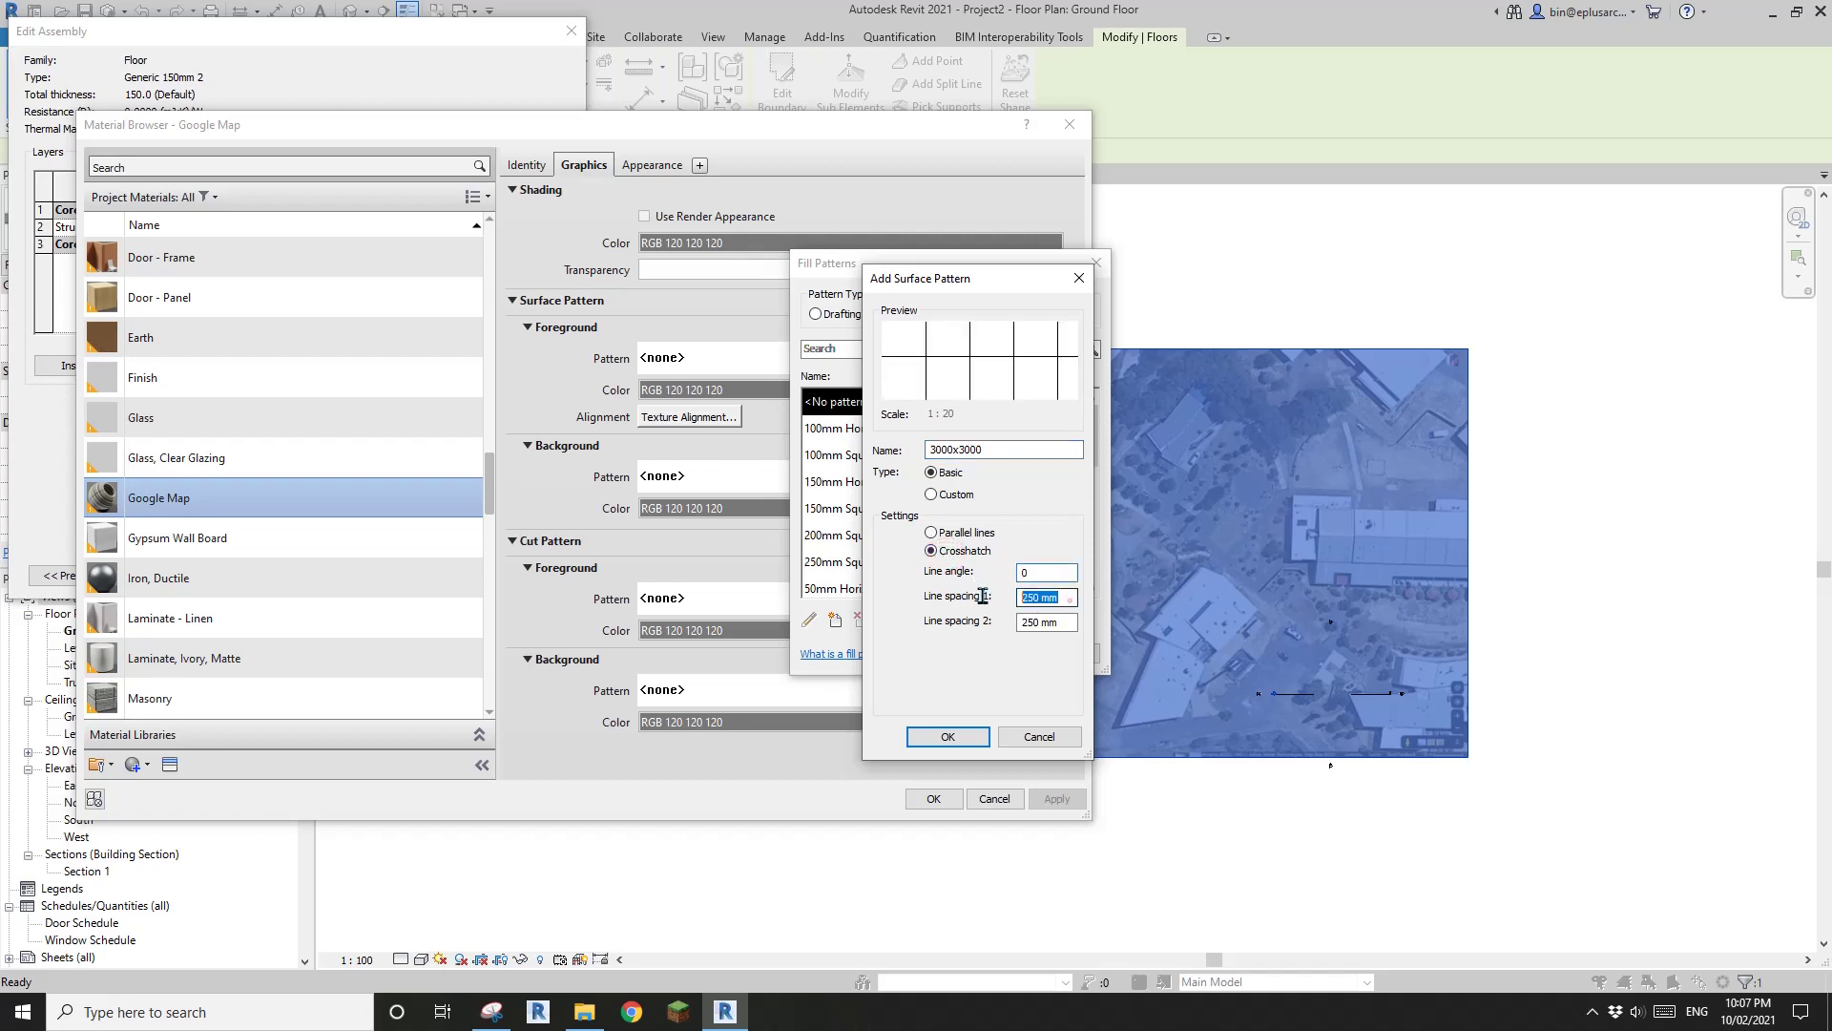
text(3000)
key(Tab)
text(3000)
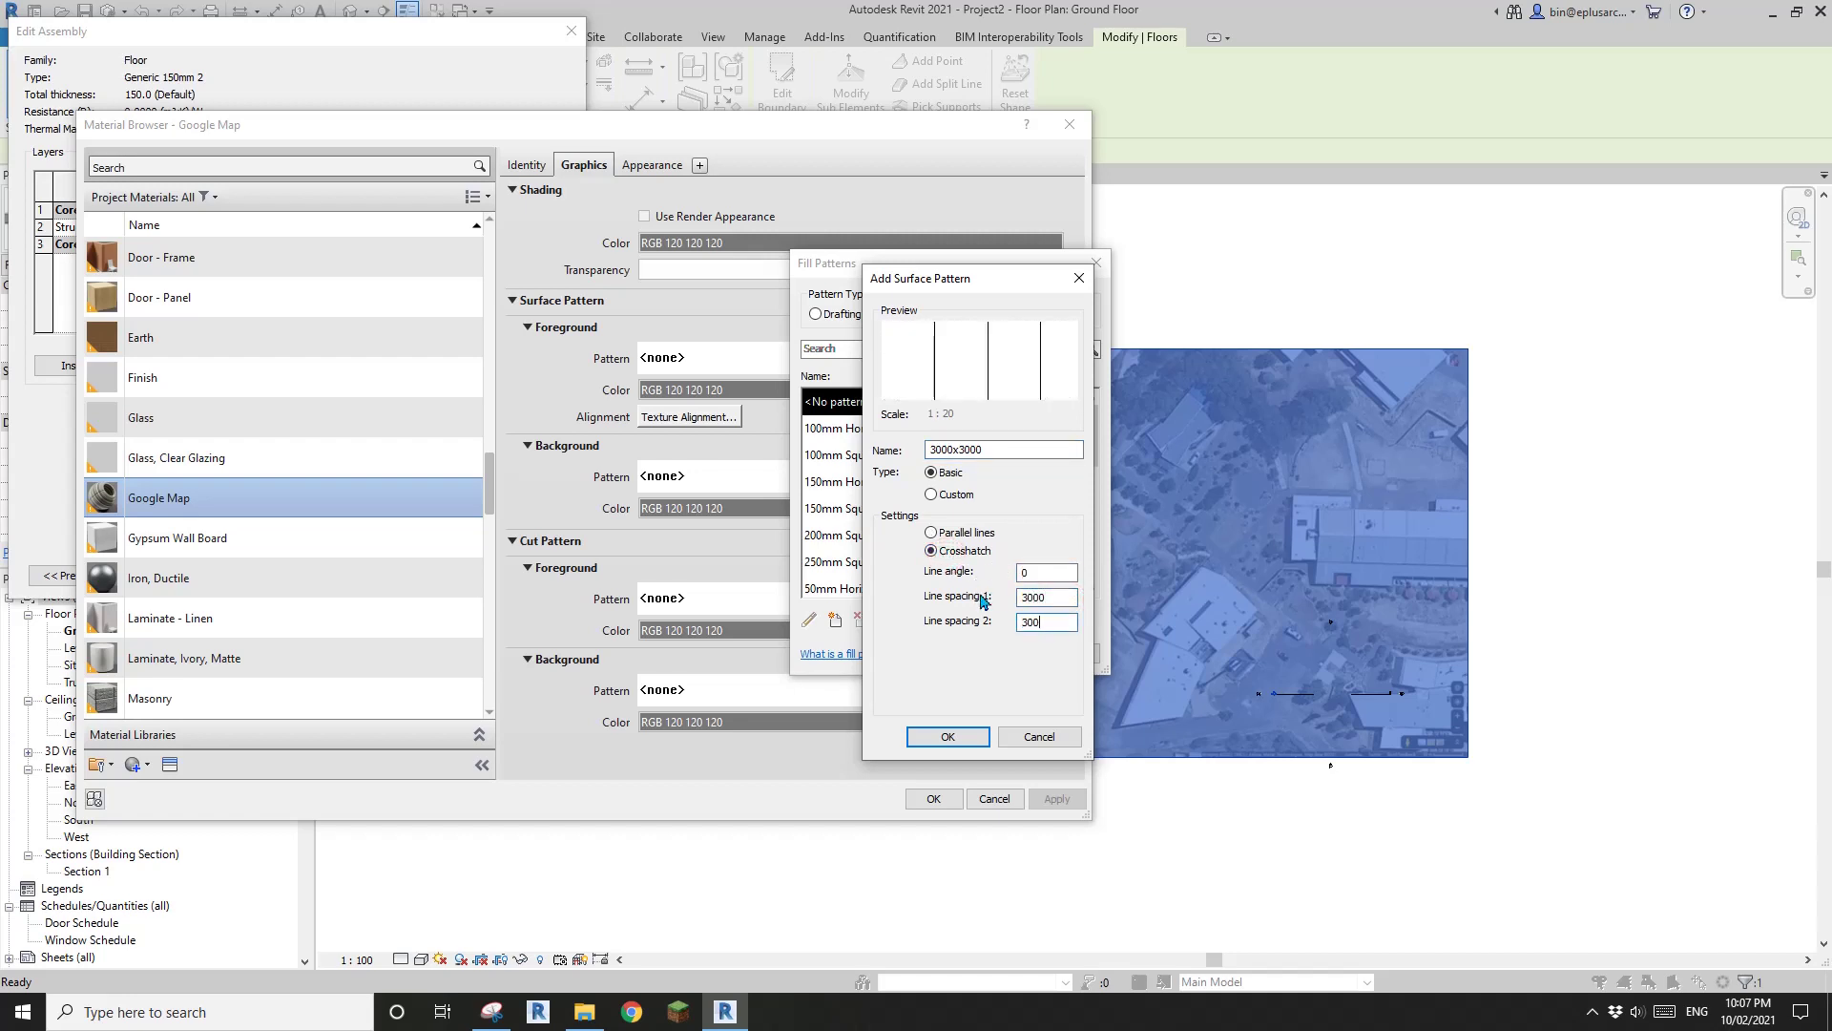
click(976, 731)
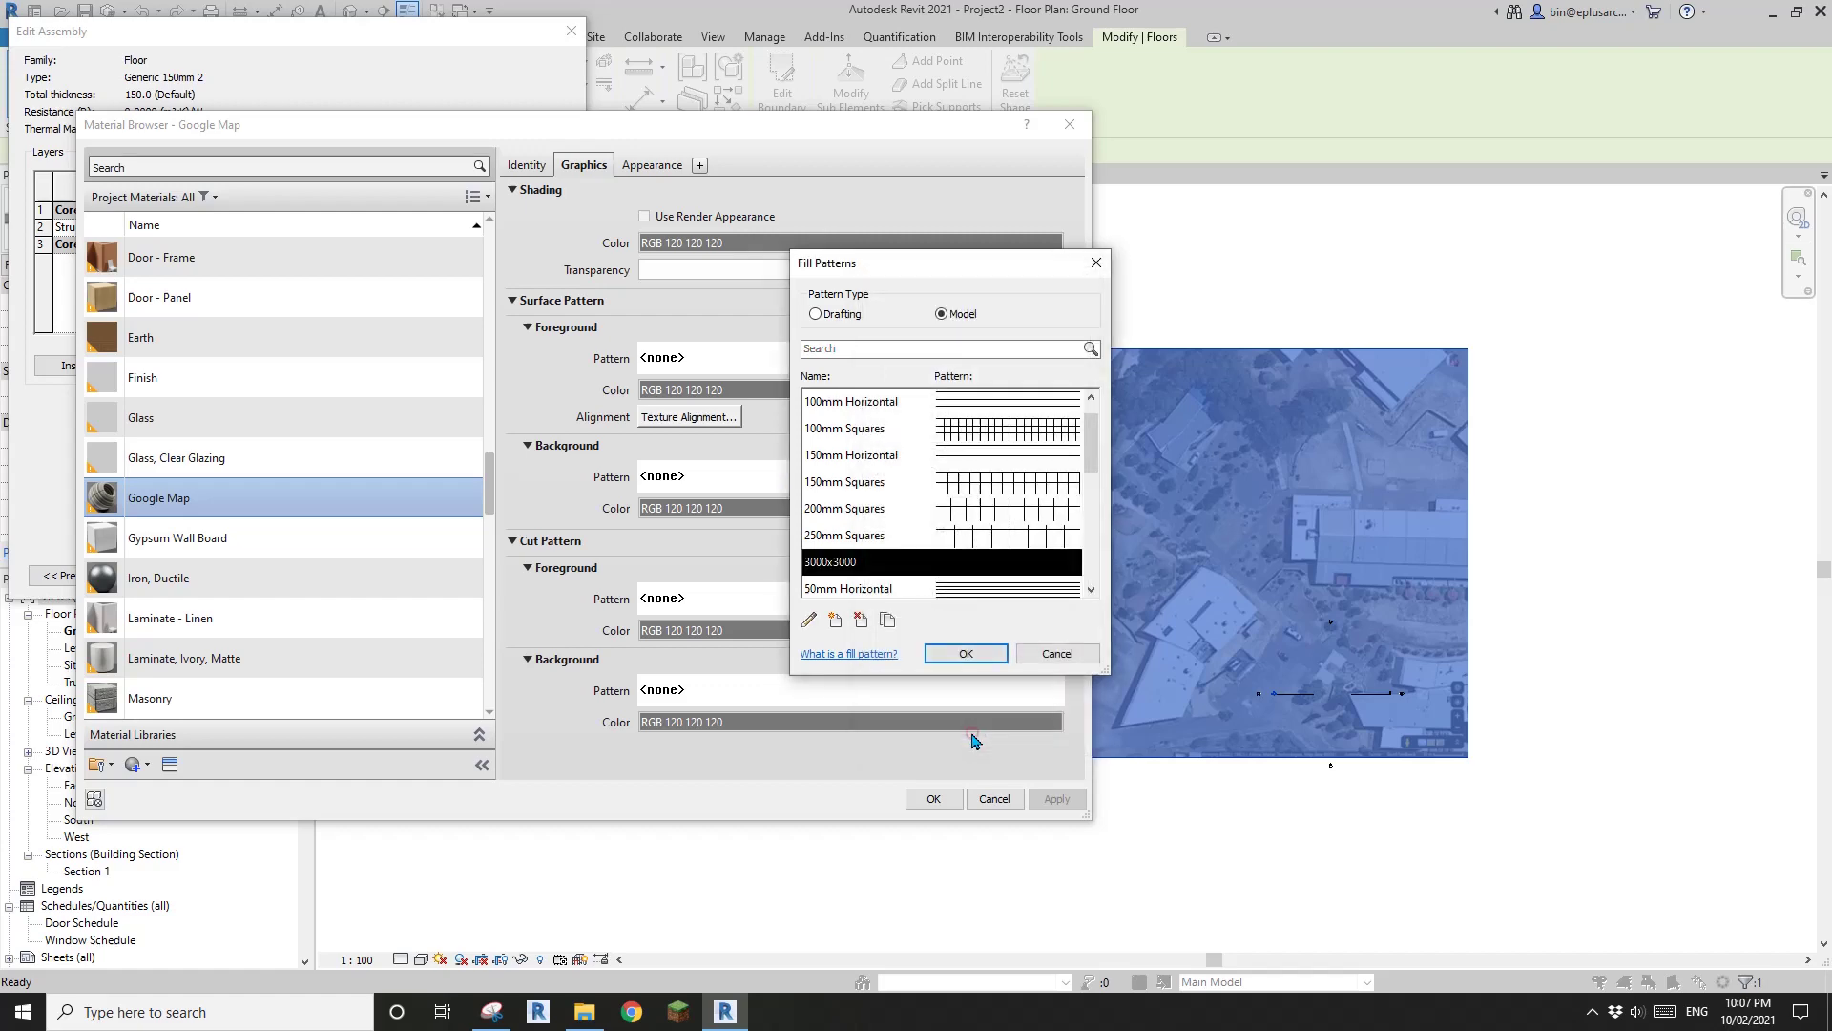
- Apply the 3000x3000 pattern to the Google Map material's surface foreground and accept the material, assembly and floor type changes
click(952, 652)
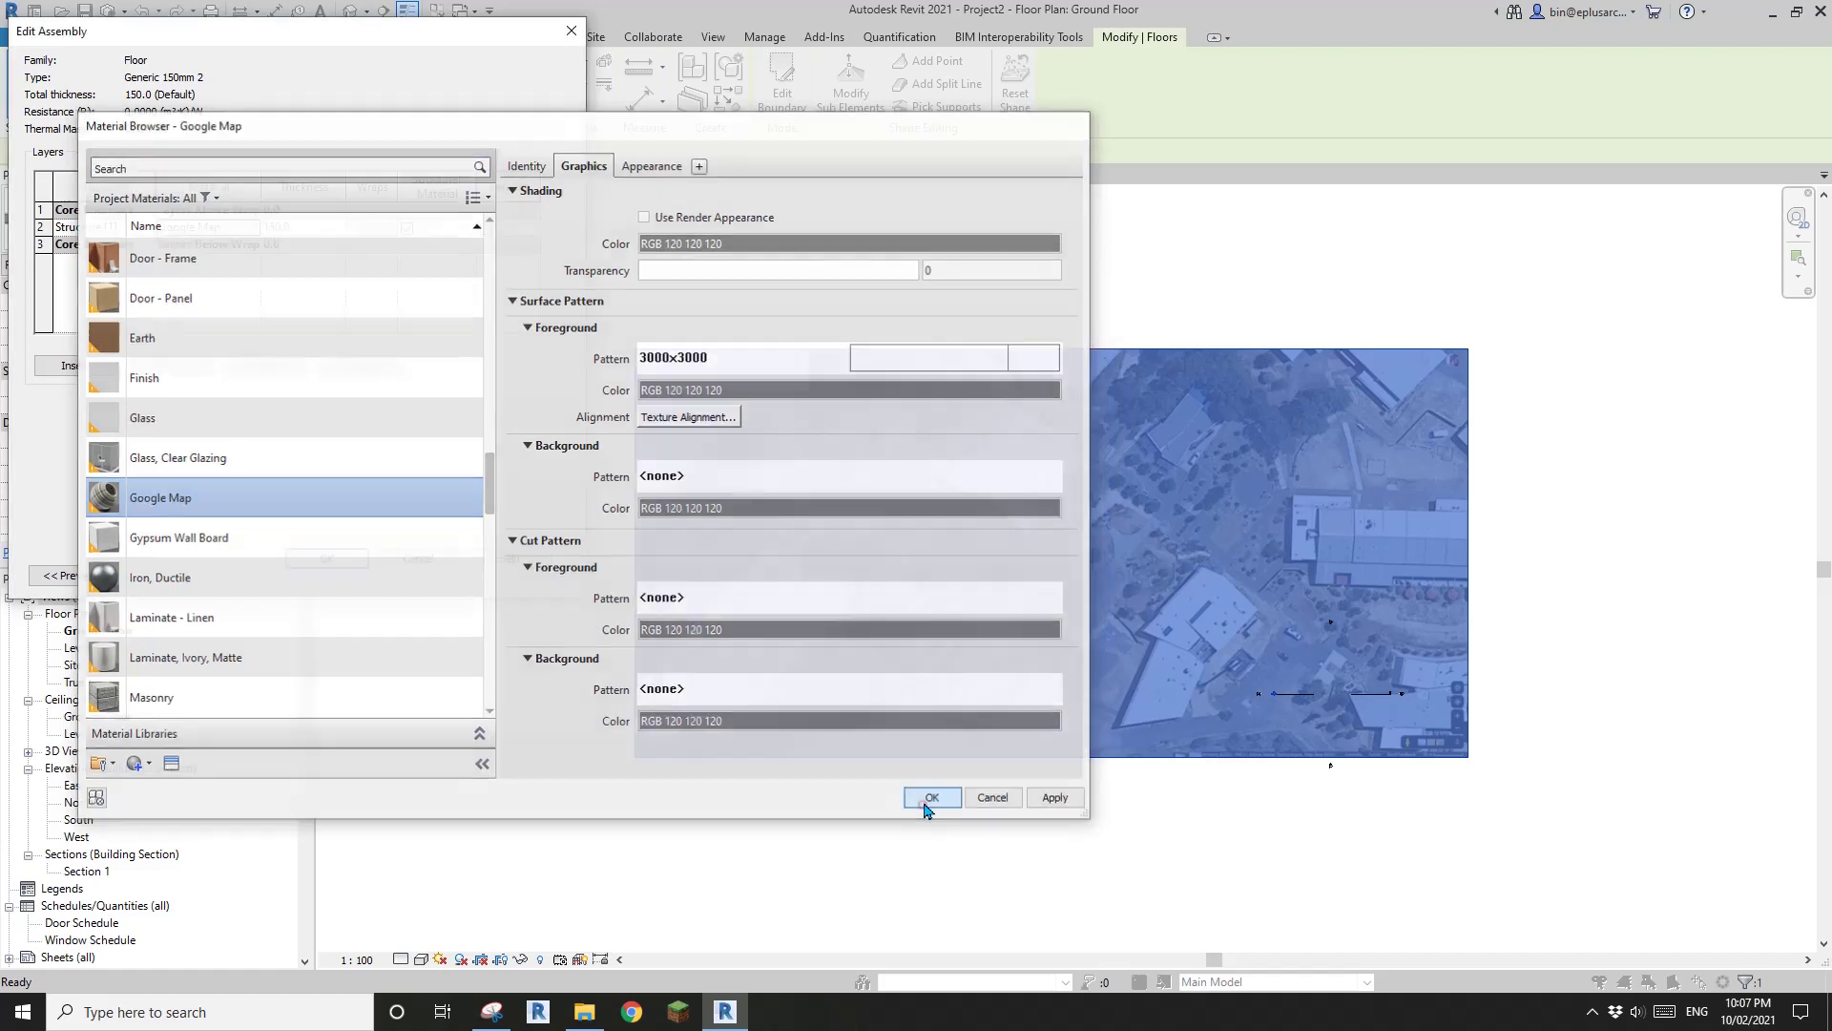
click(933, 799)
click(476, 576)
click(352, 574)
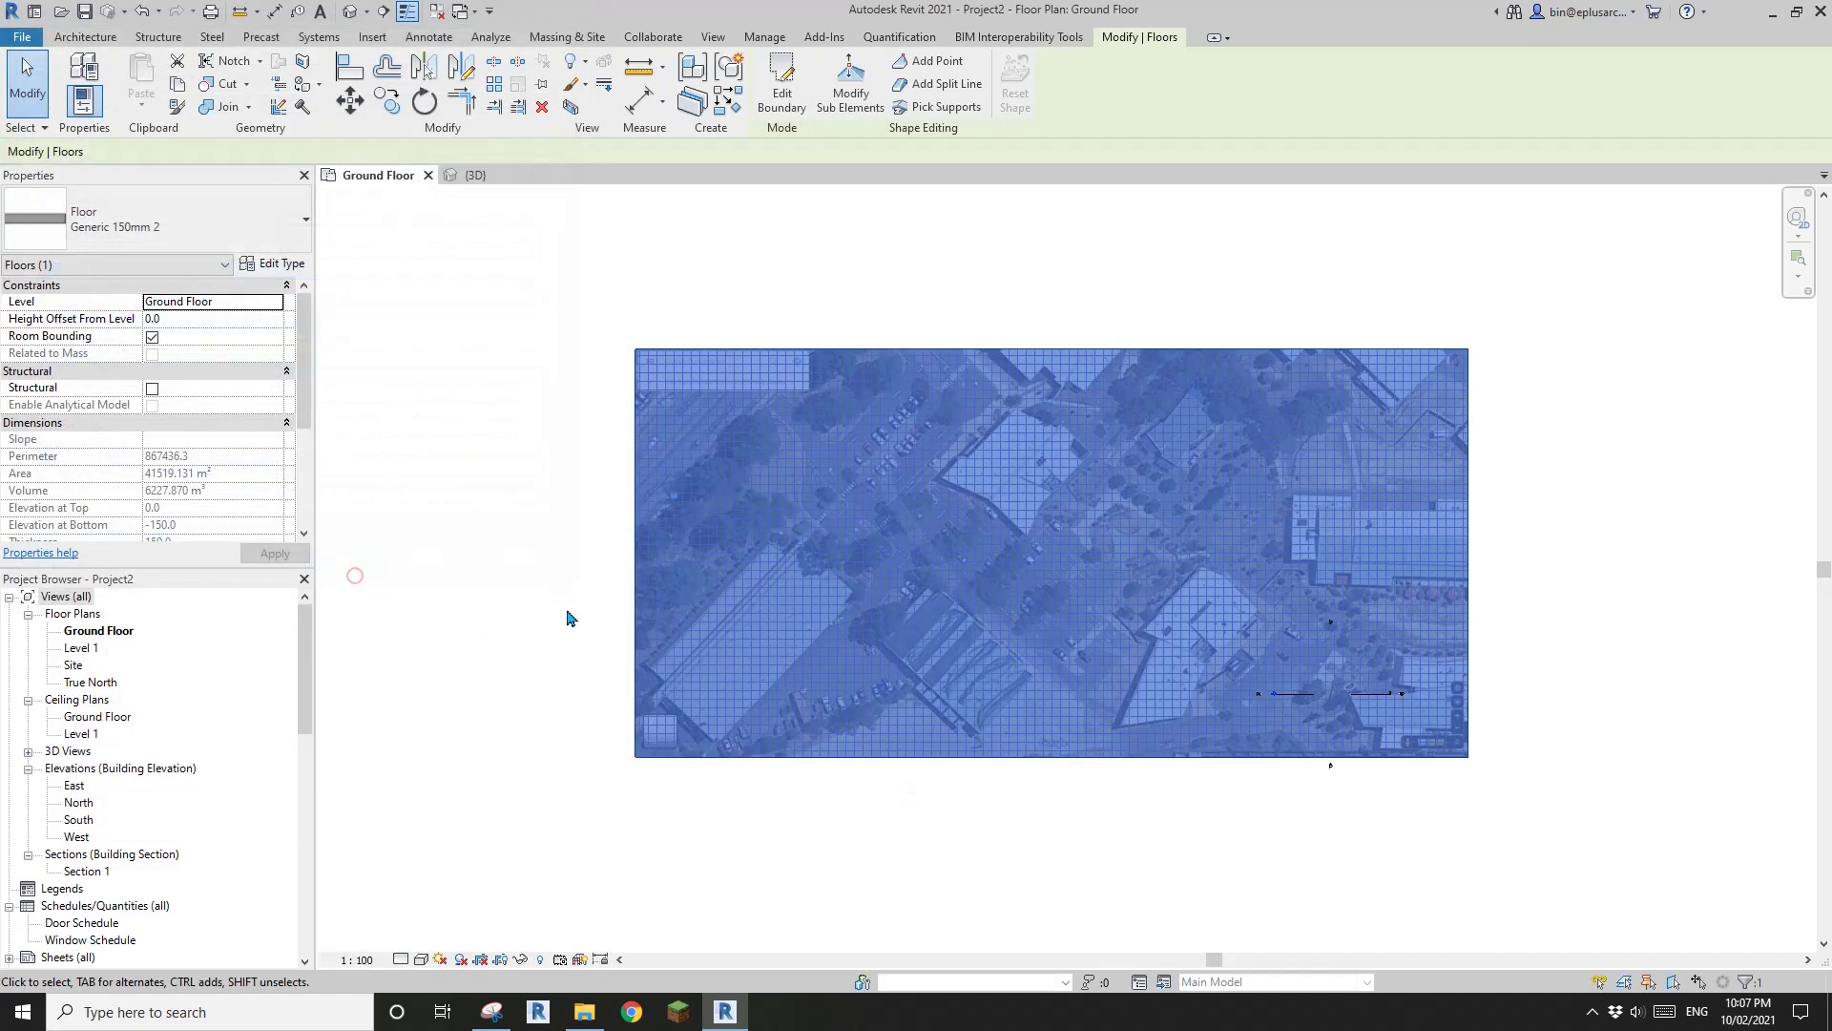
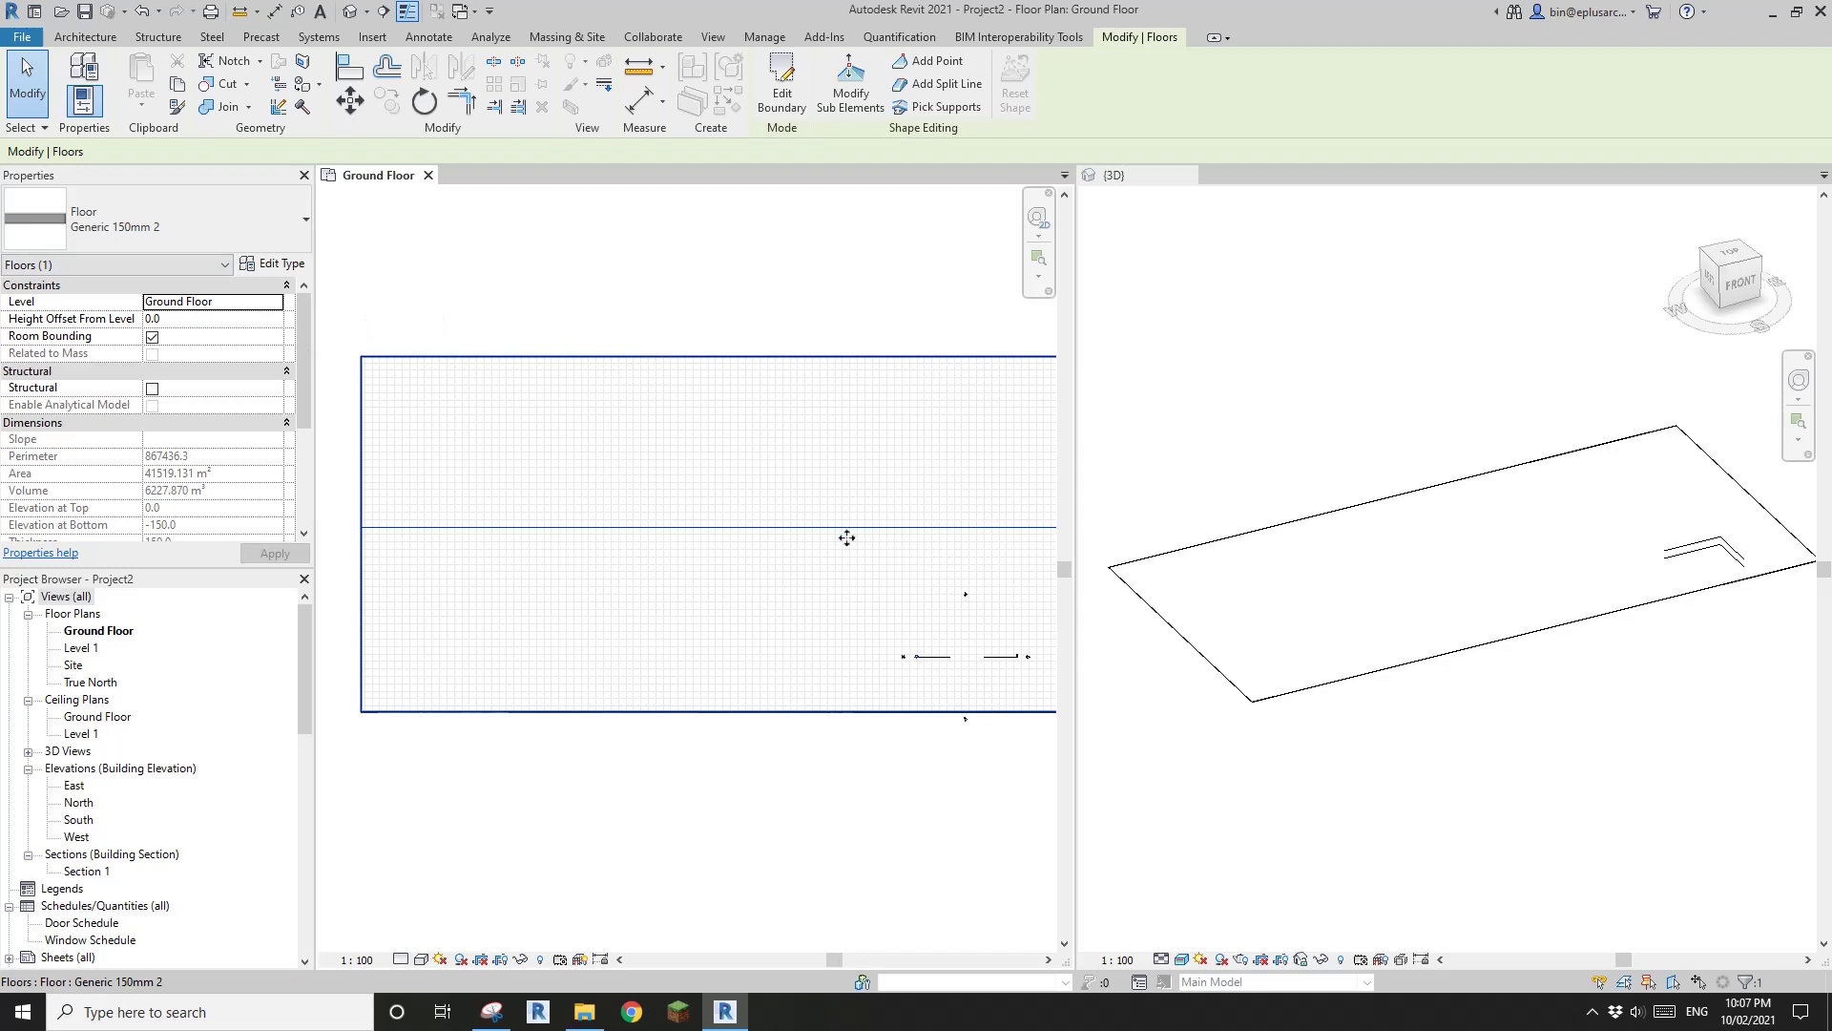
- Deselect the floor pattern line in the Ground Floor plan to view the aerial image in the neighbouring 3D view
middle_drag(799, 584, 762, 570)
scroll(701, 554, down, 2)
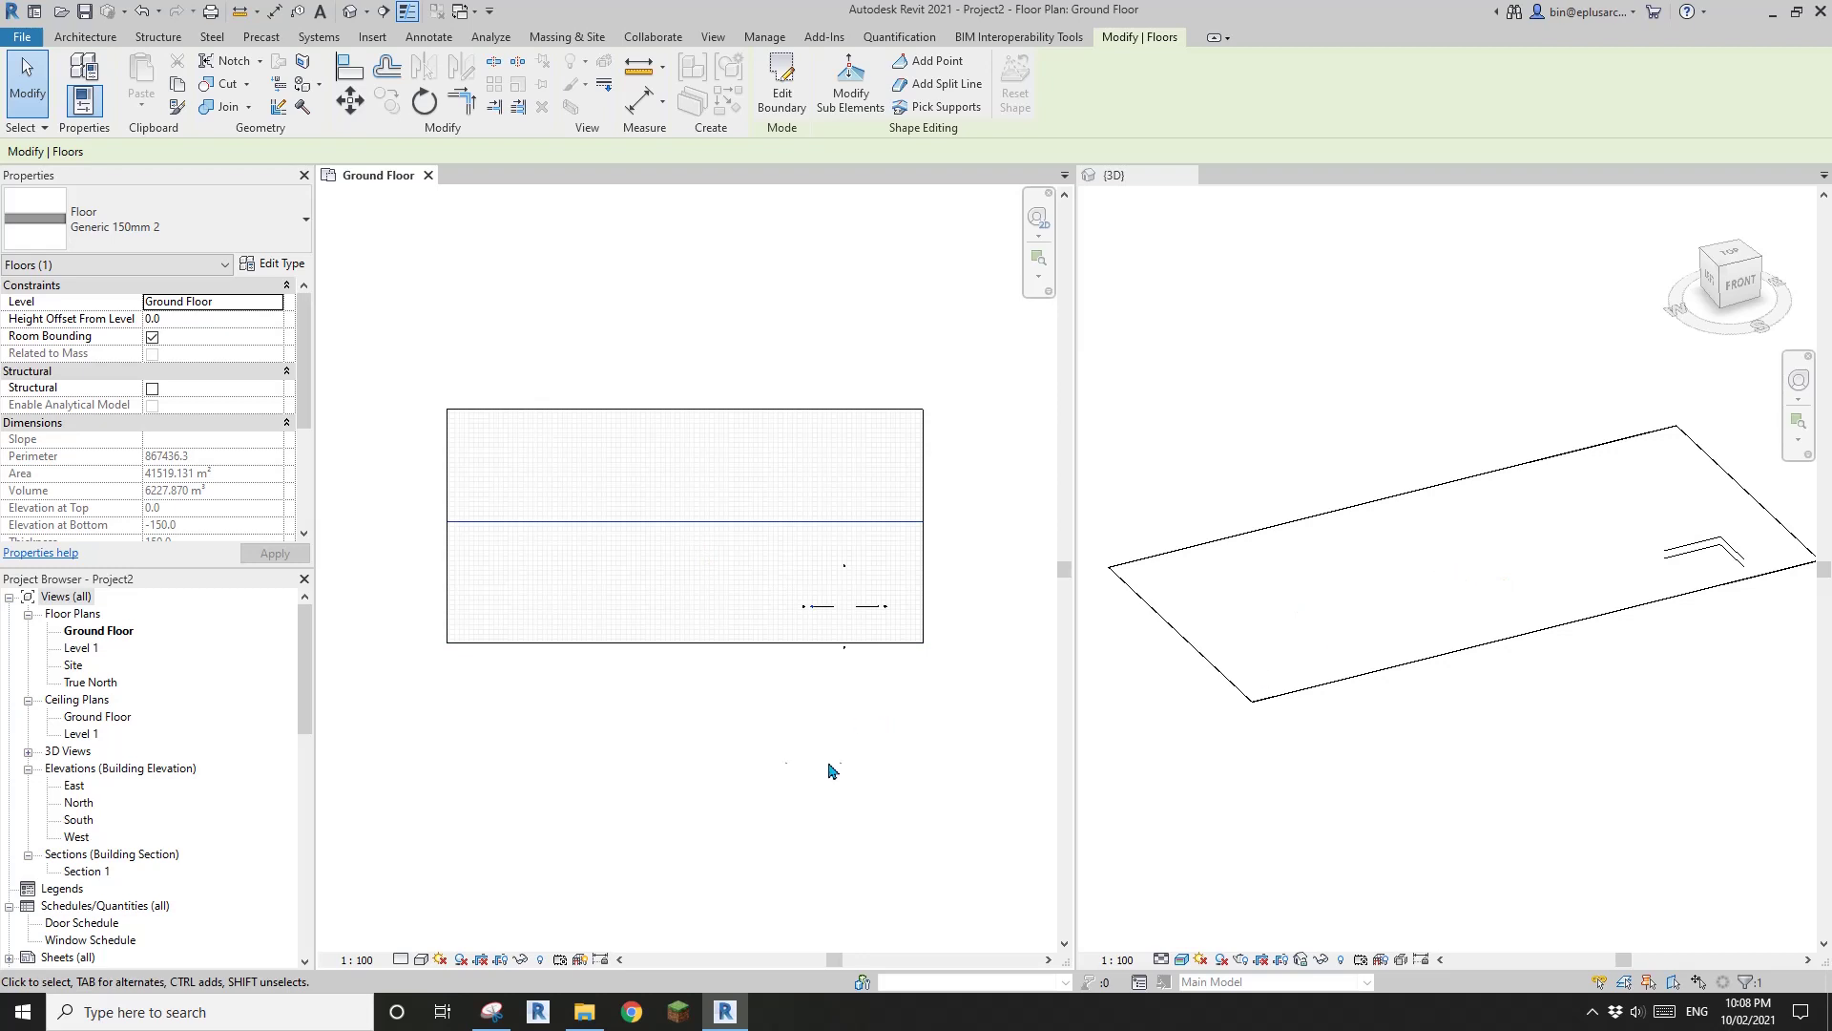
click(777, 764)
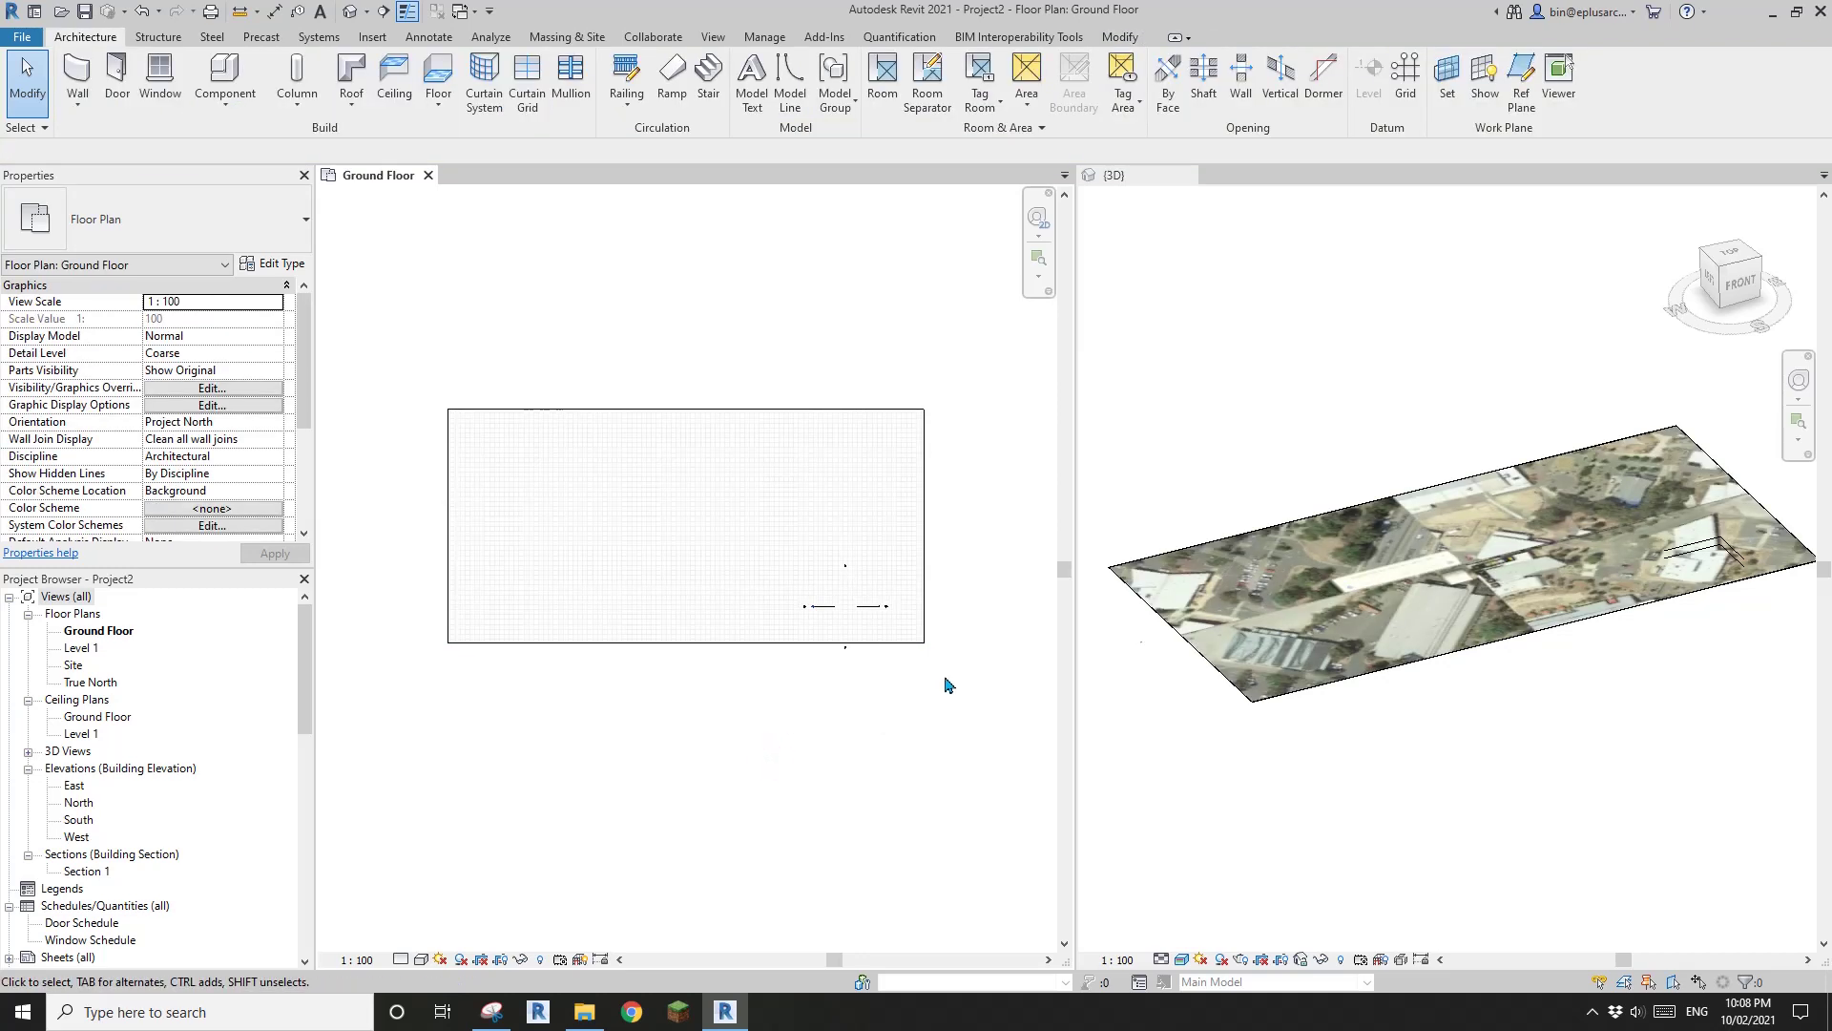
middle_drag(755, 707, 701, 707)
click(757, 715)
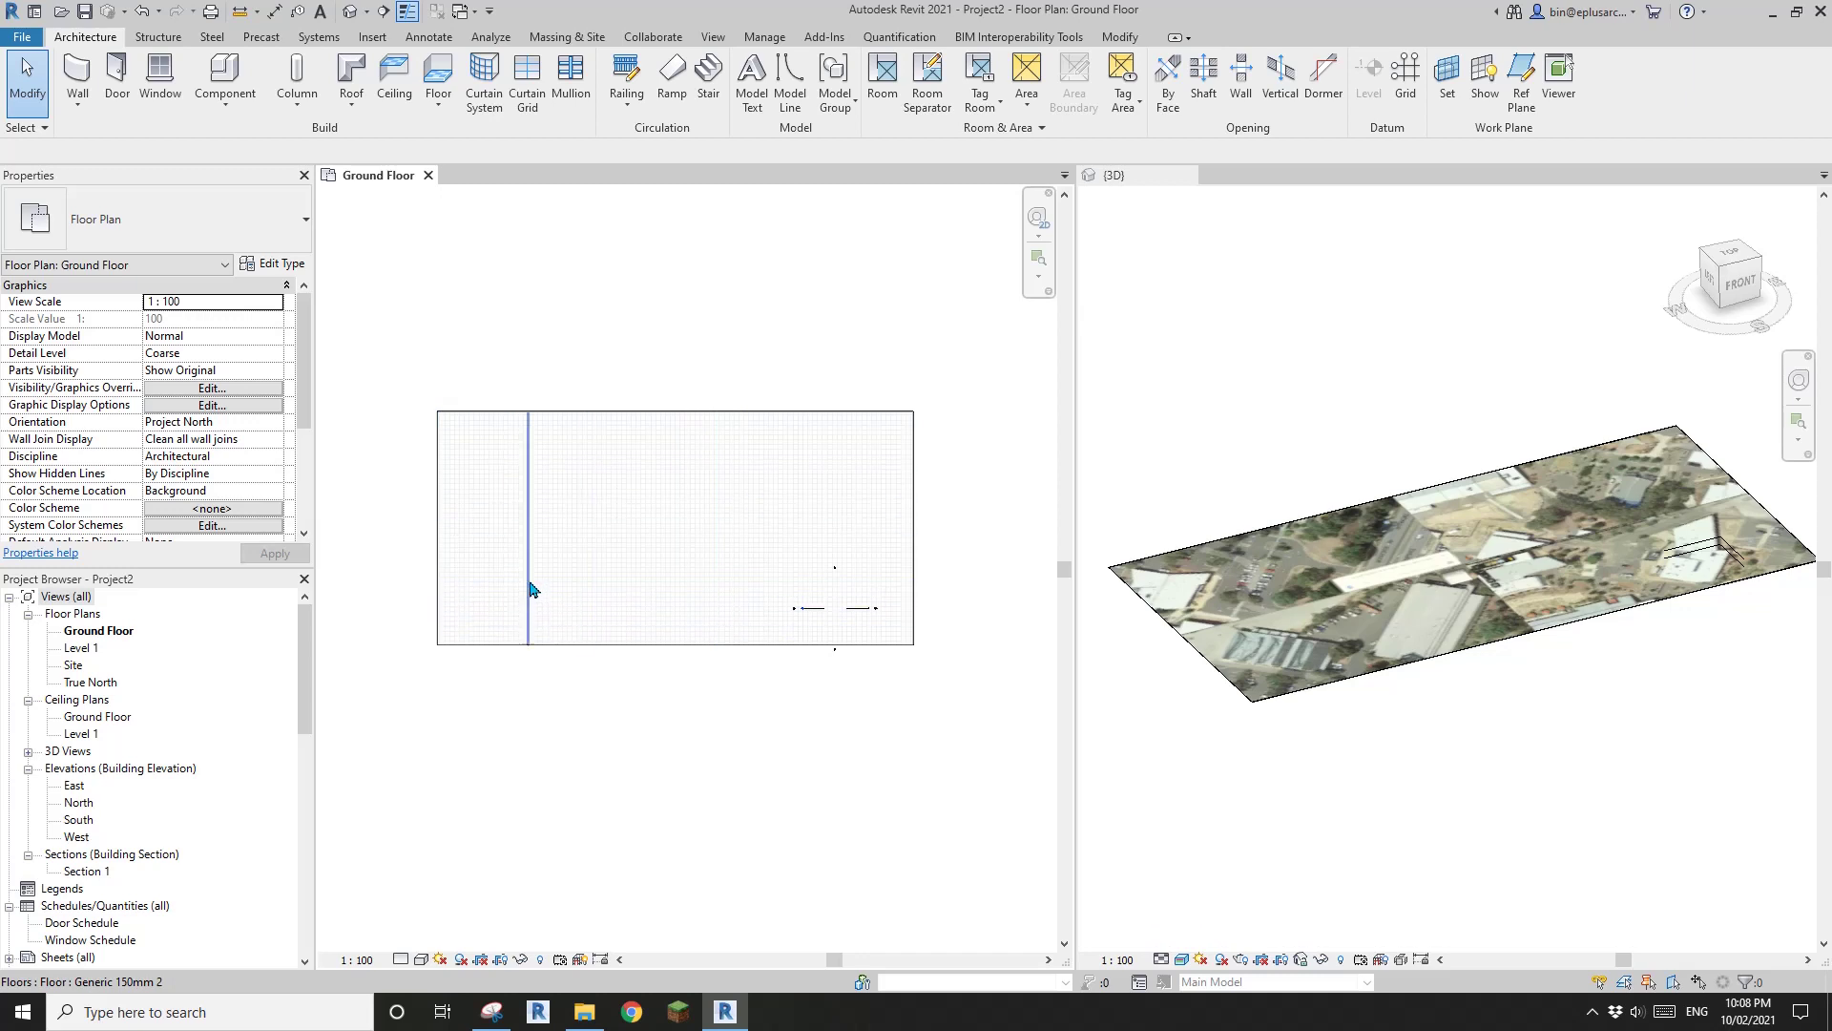
- Move a vertical surface pattern line from a grid intersection near the floor's middle to the floor's lower-right corner, then deselect it
click(530, 587)
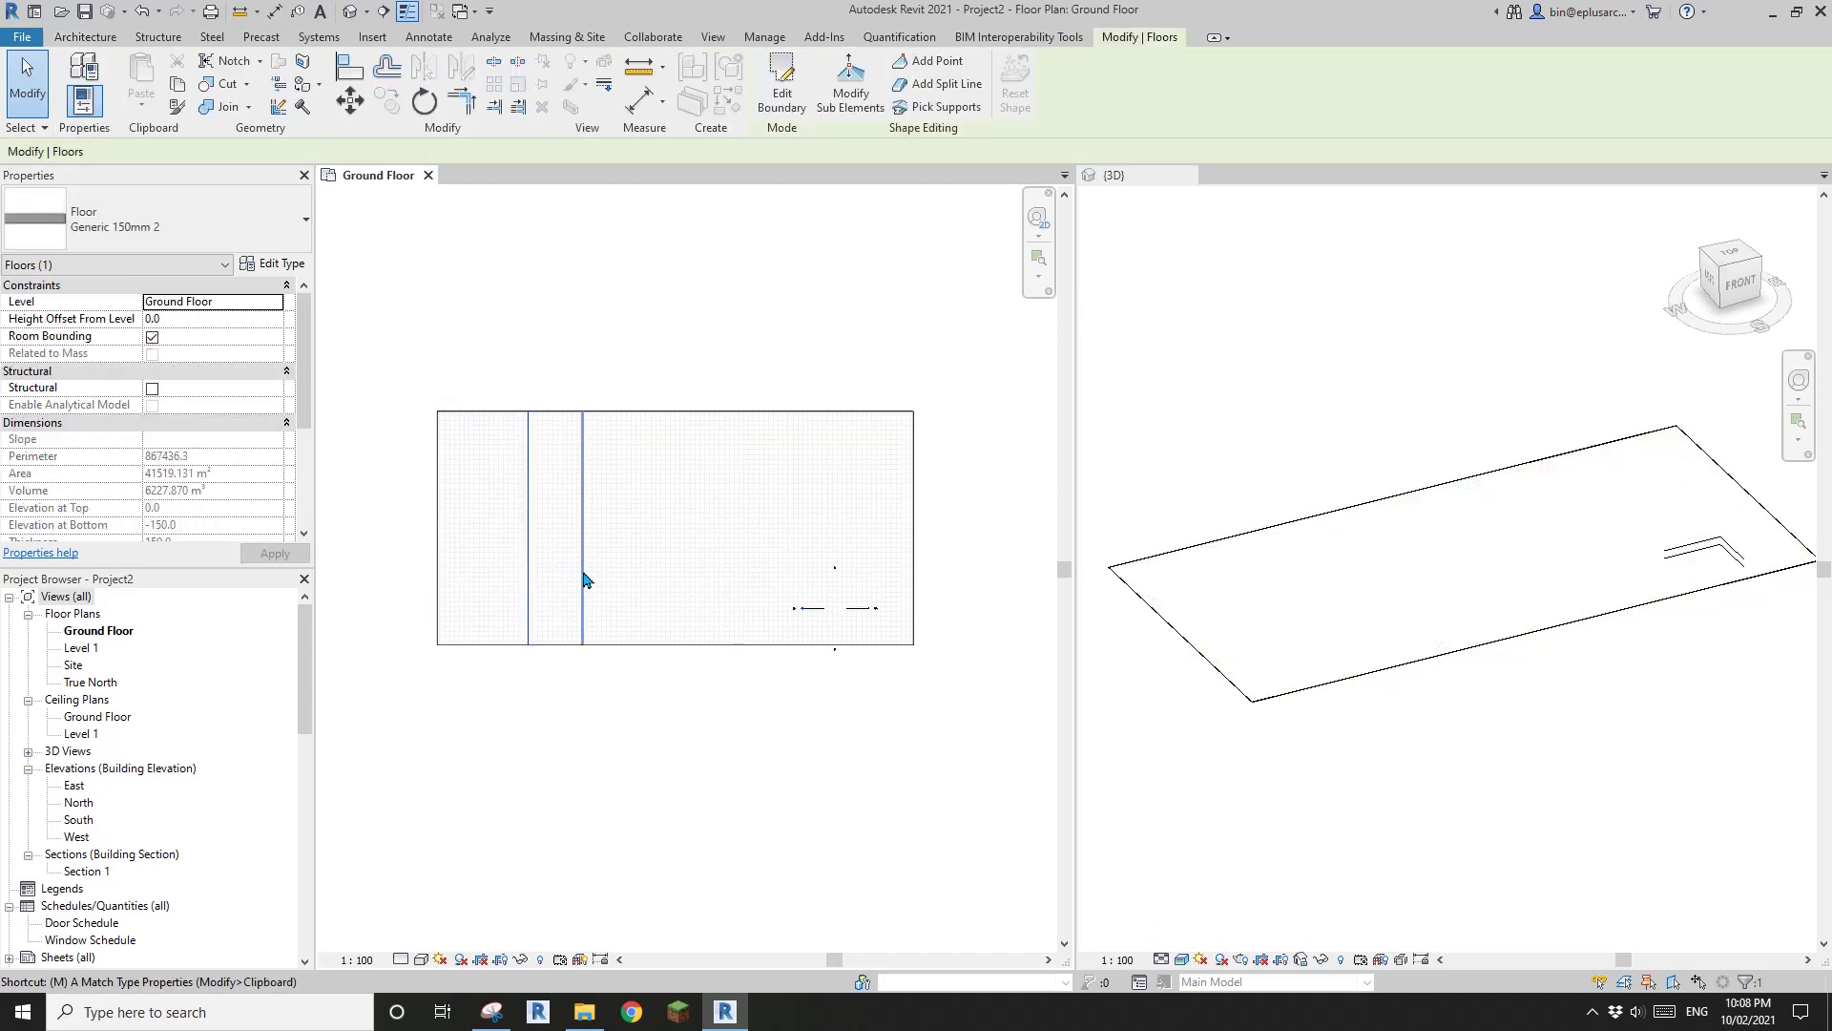
key(m)
key(v)
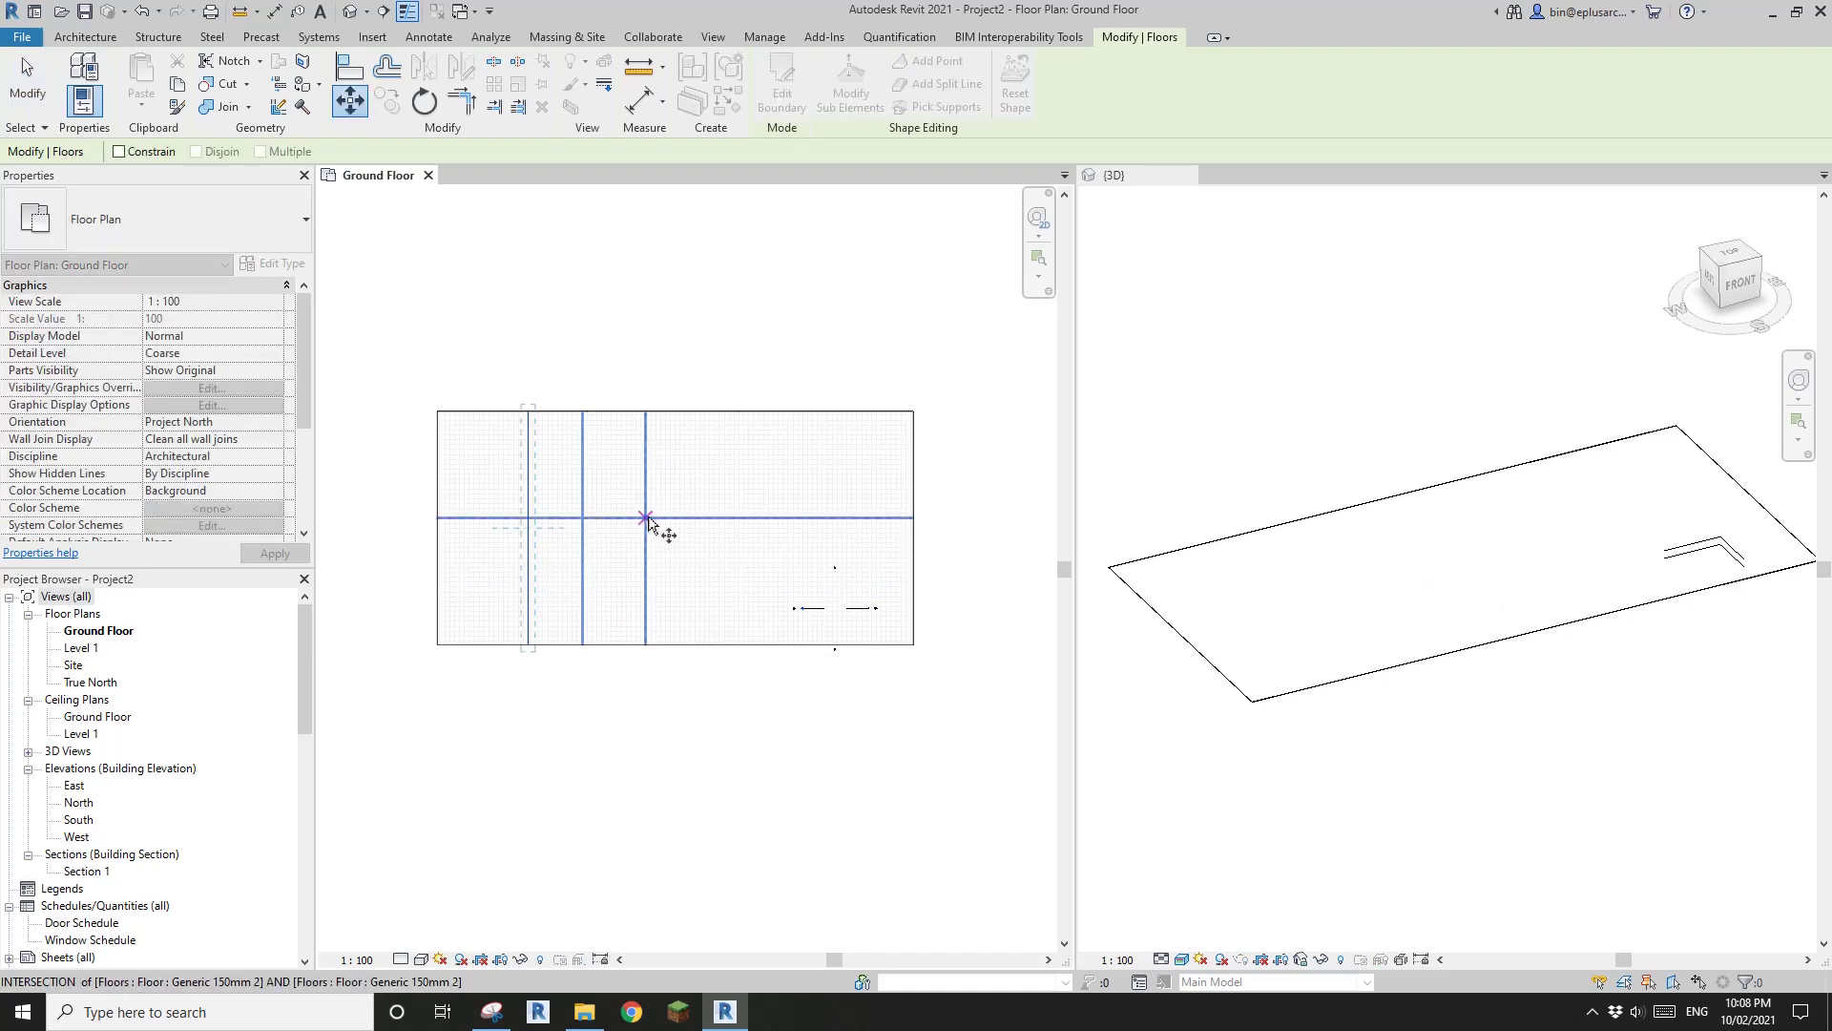
scroll(651, 527, up, 5)
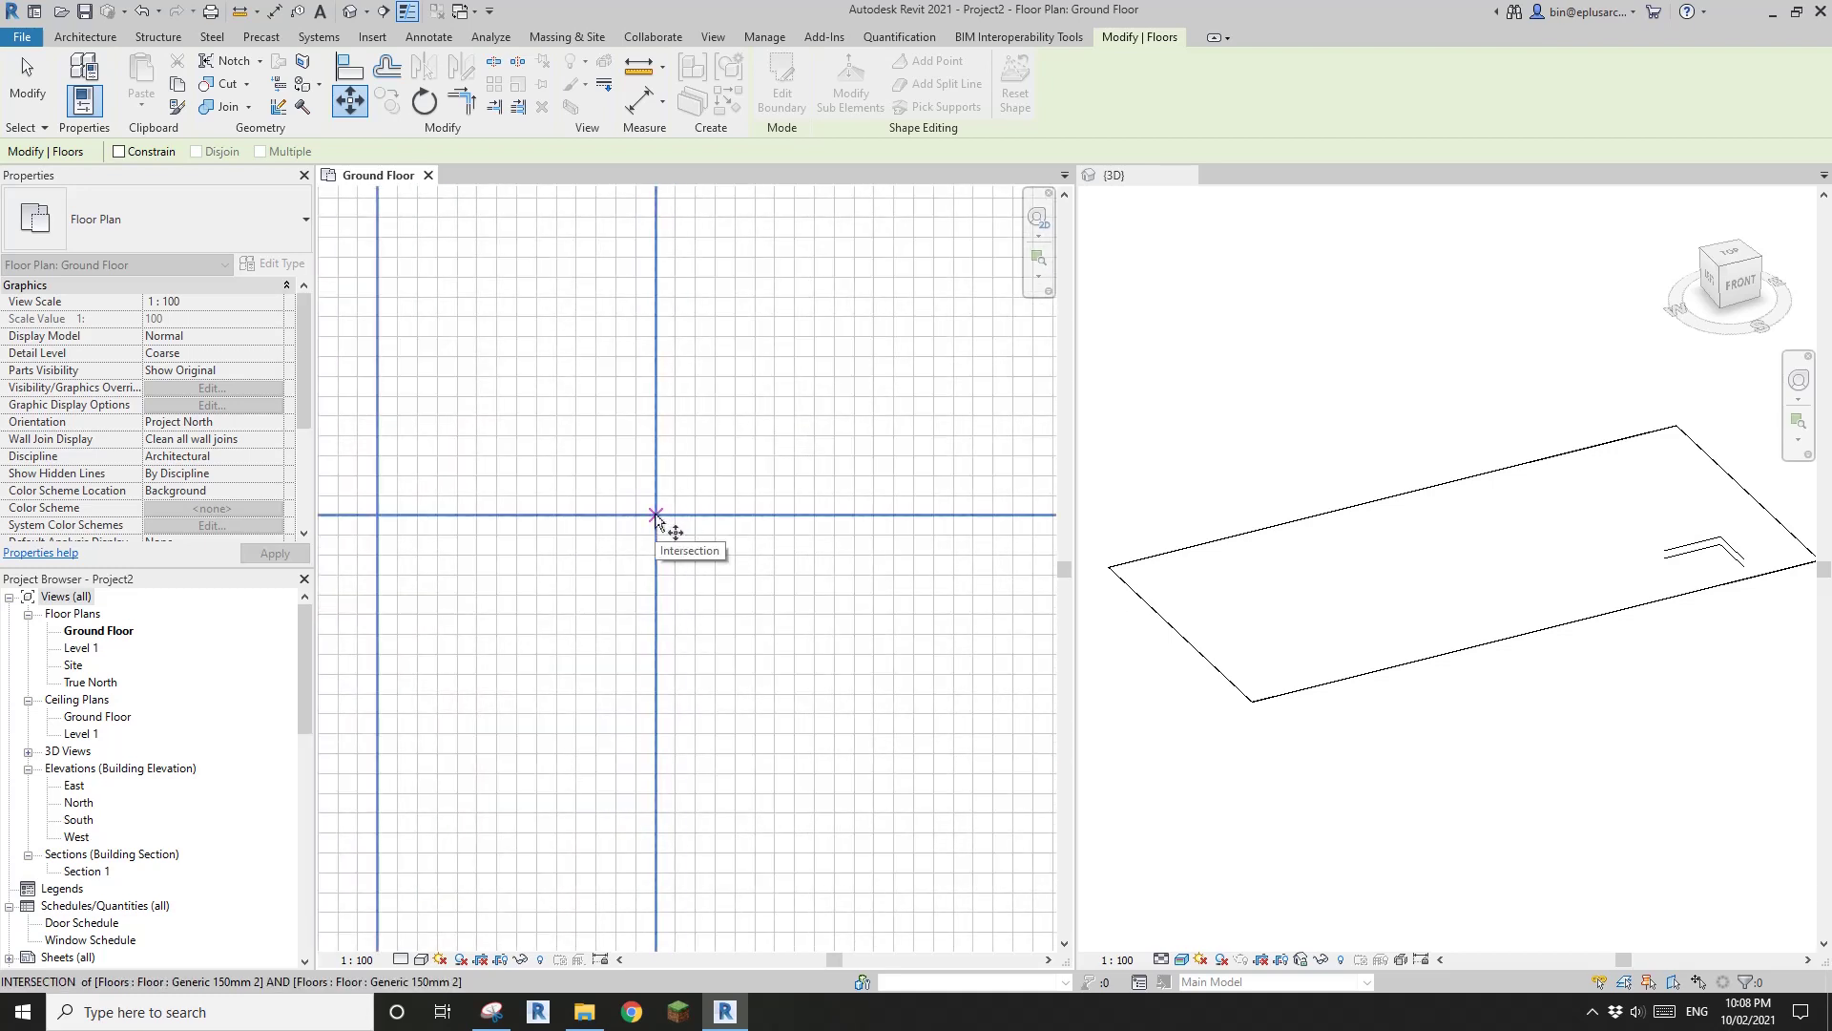
click(656, 516)
scroll(707, 617, down, 3)
middle_drag(914, 699, 705, 629)
scroll(869, 699, up, 1)
scroll(885, 703, up, 4)
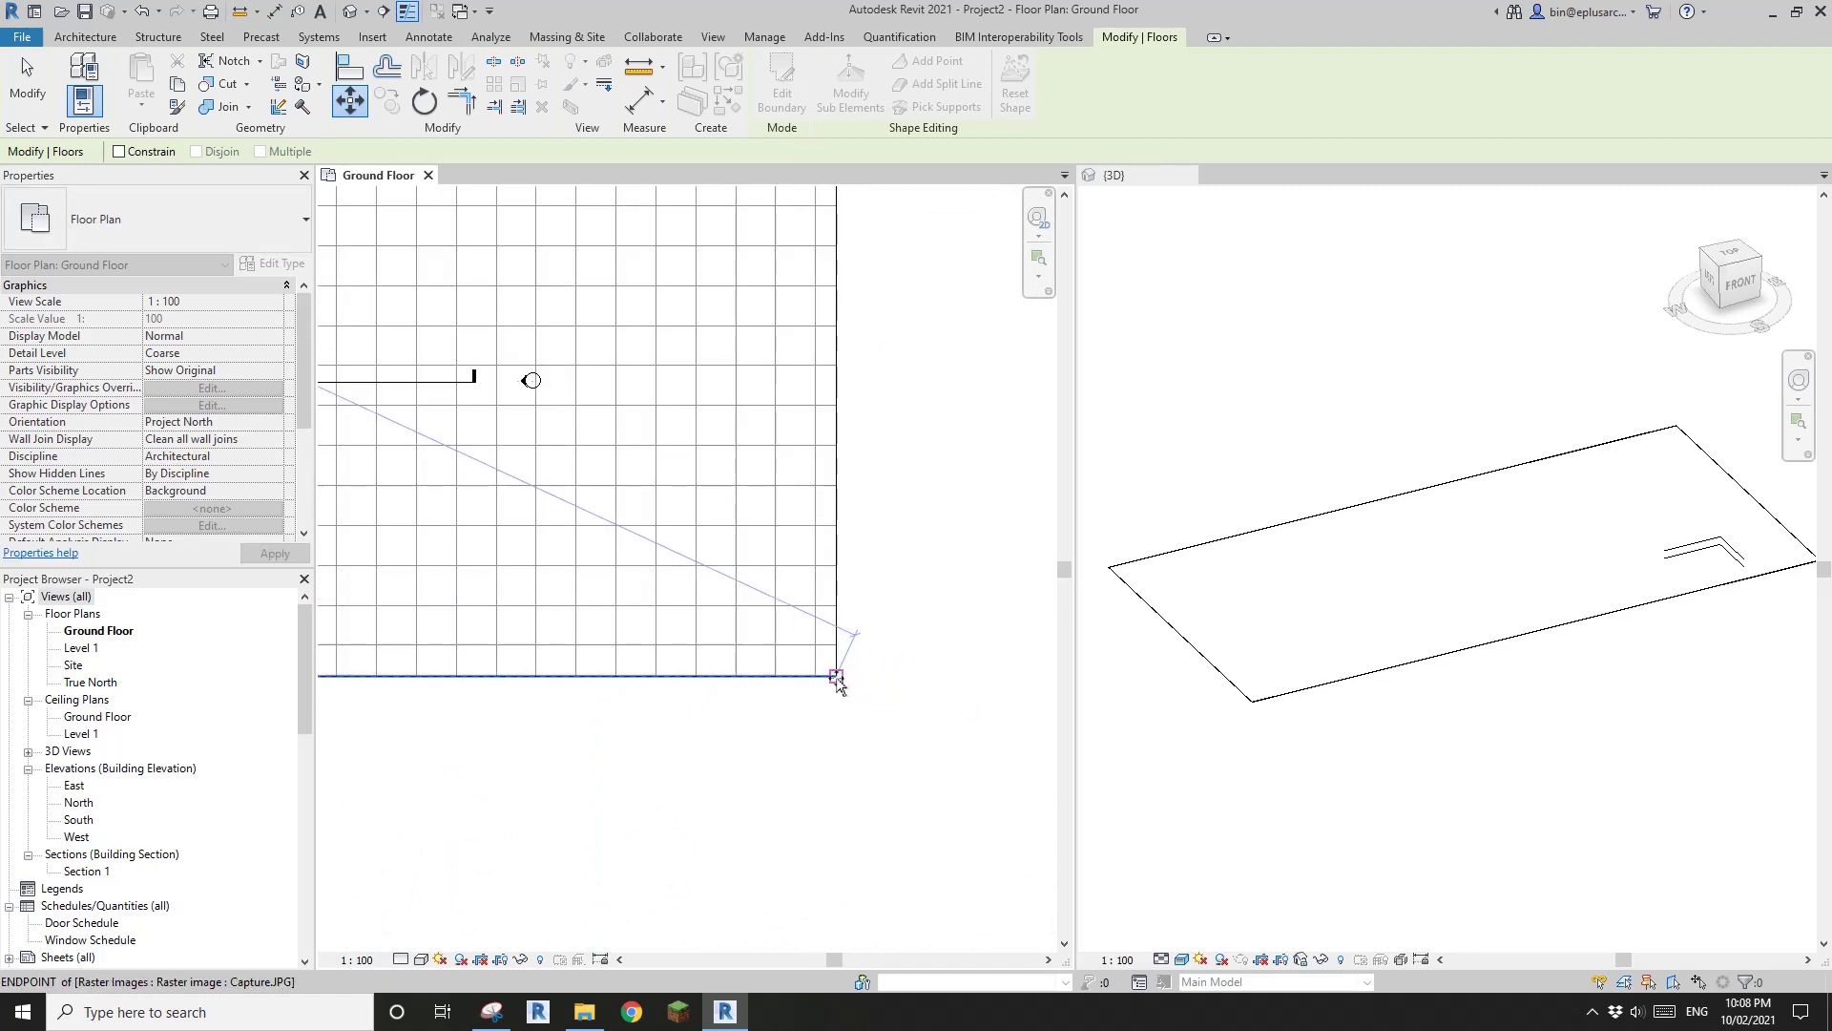
click(836, 677)
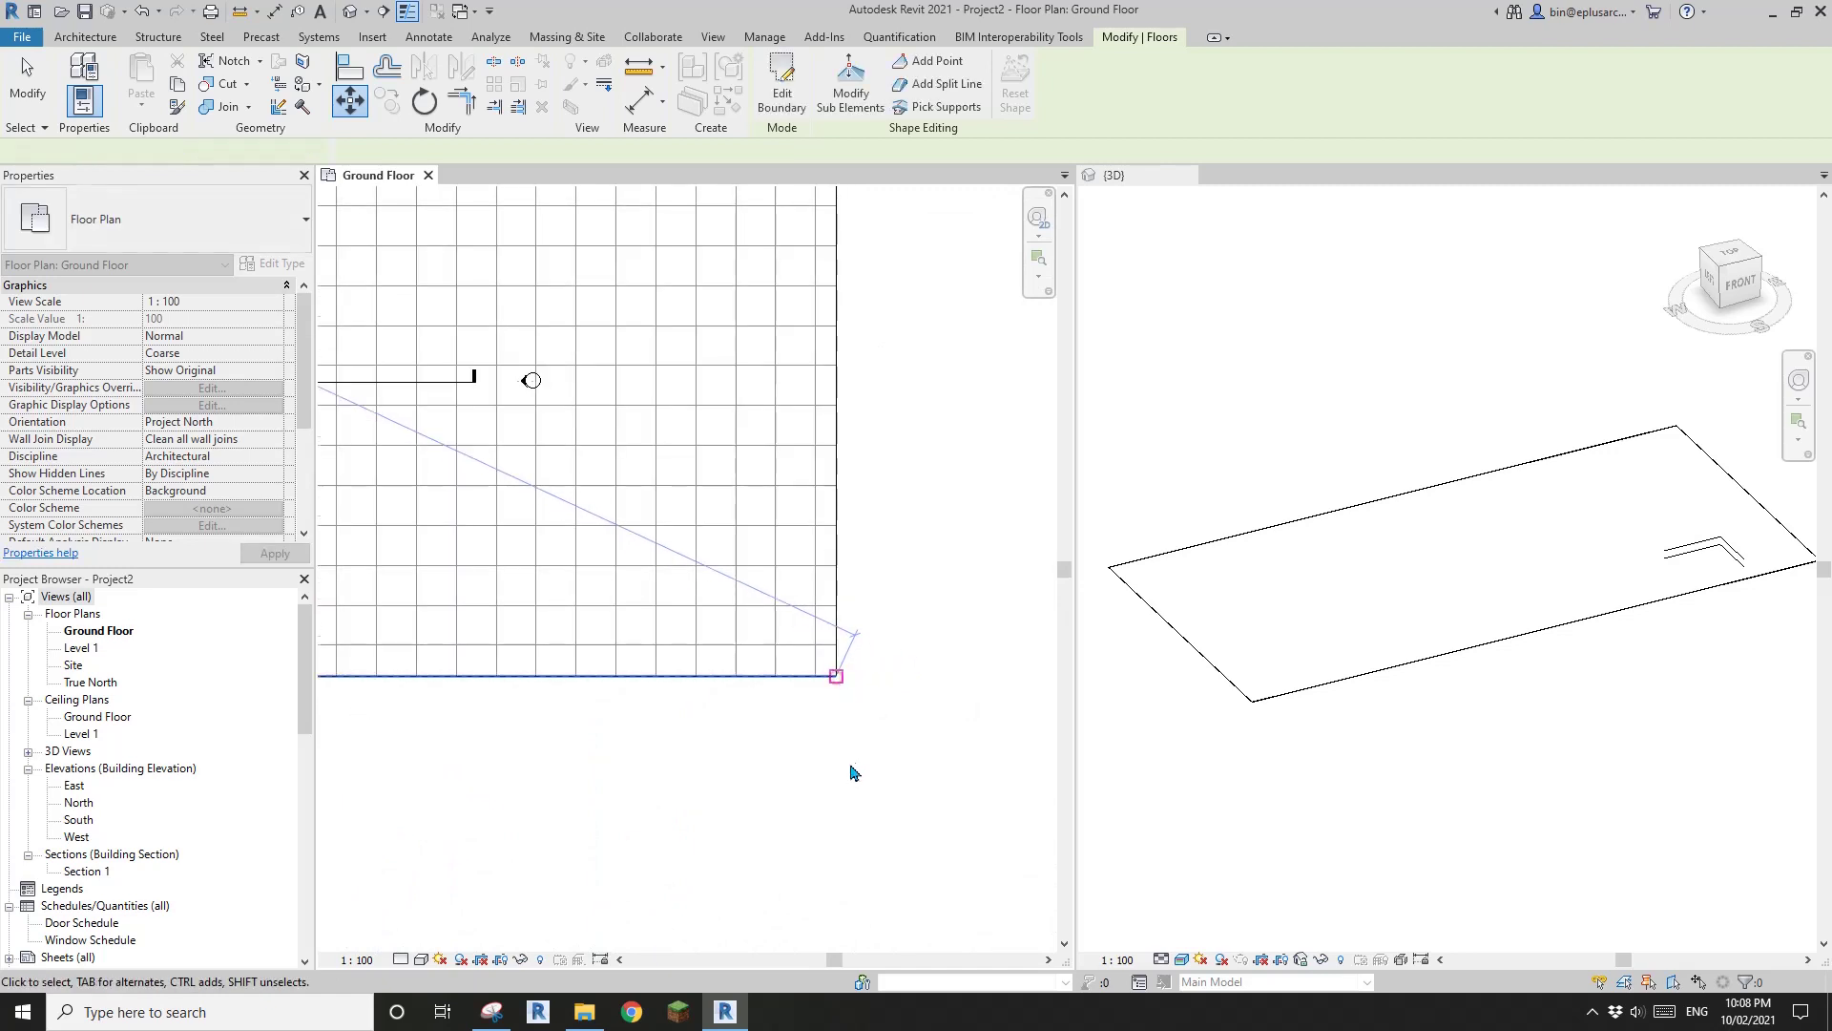
scroll(769, 761, down, 4)
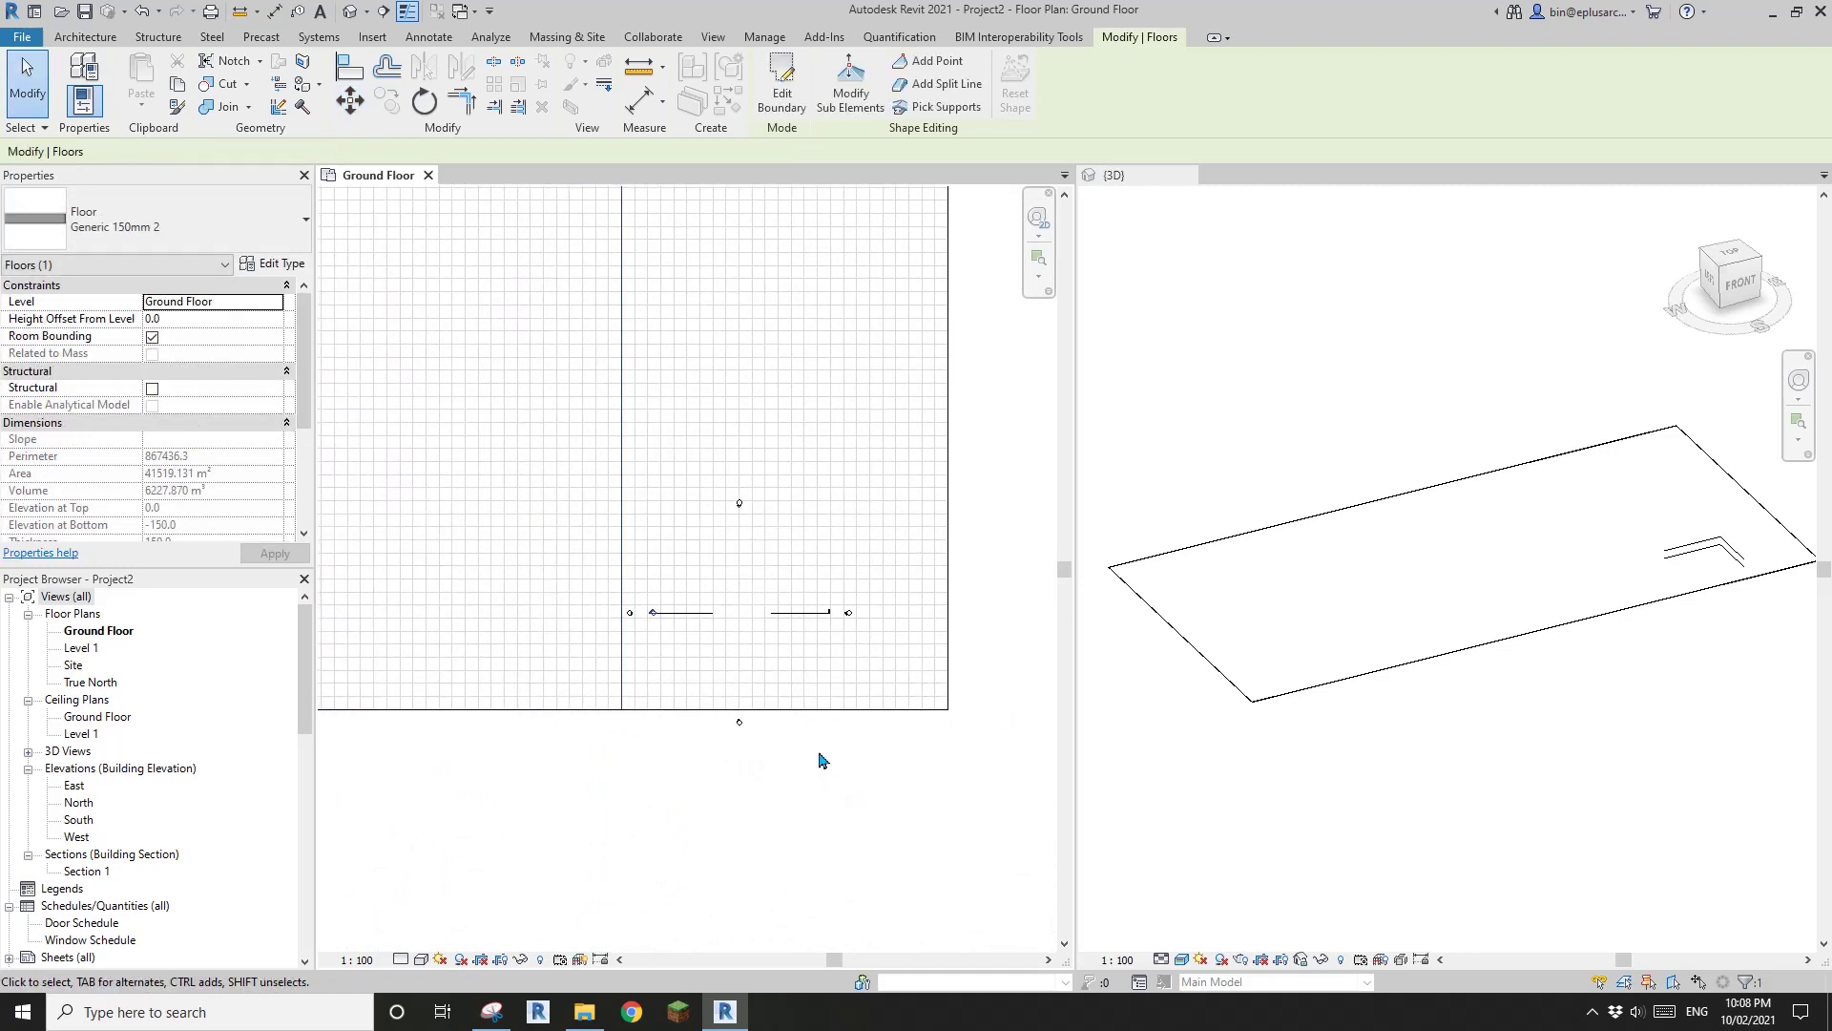
click(816, 760)
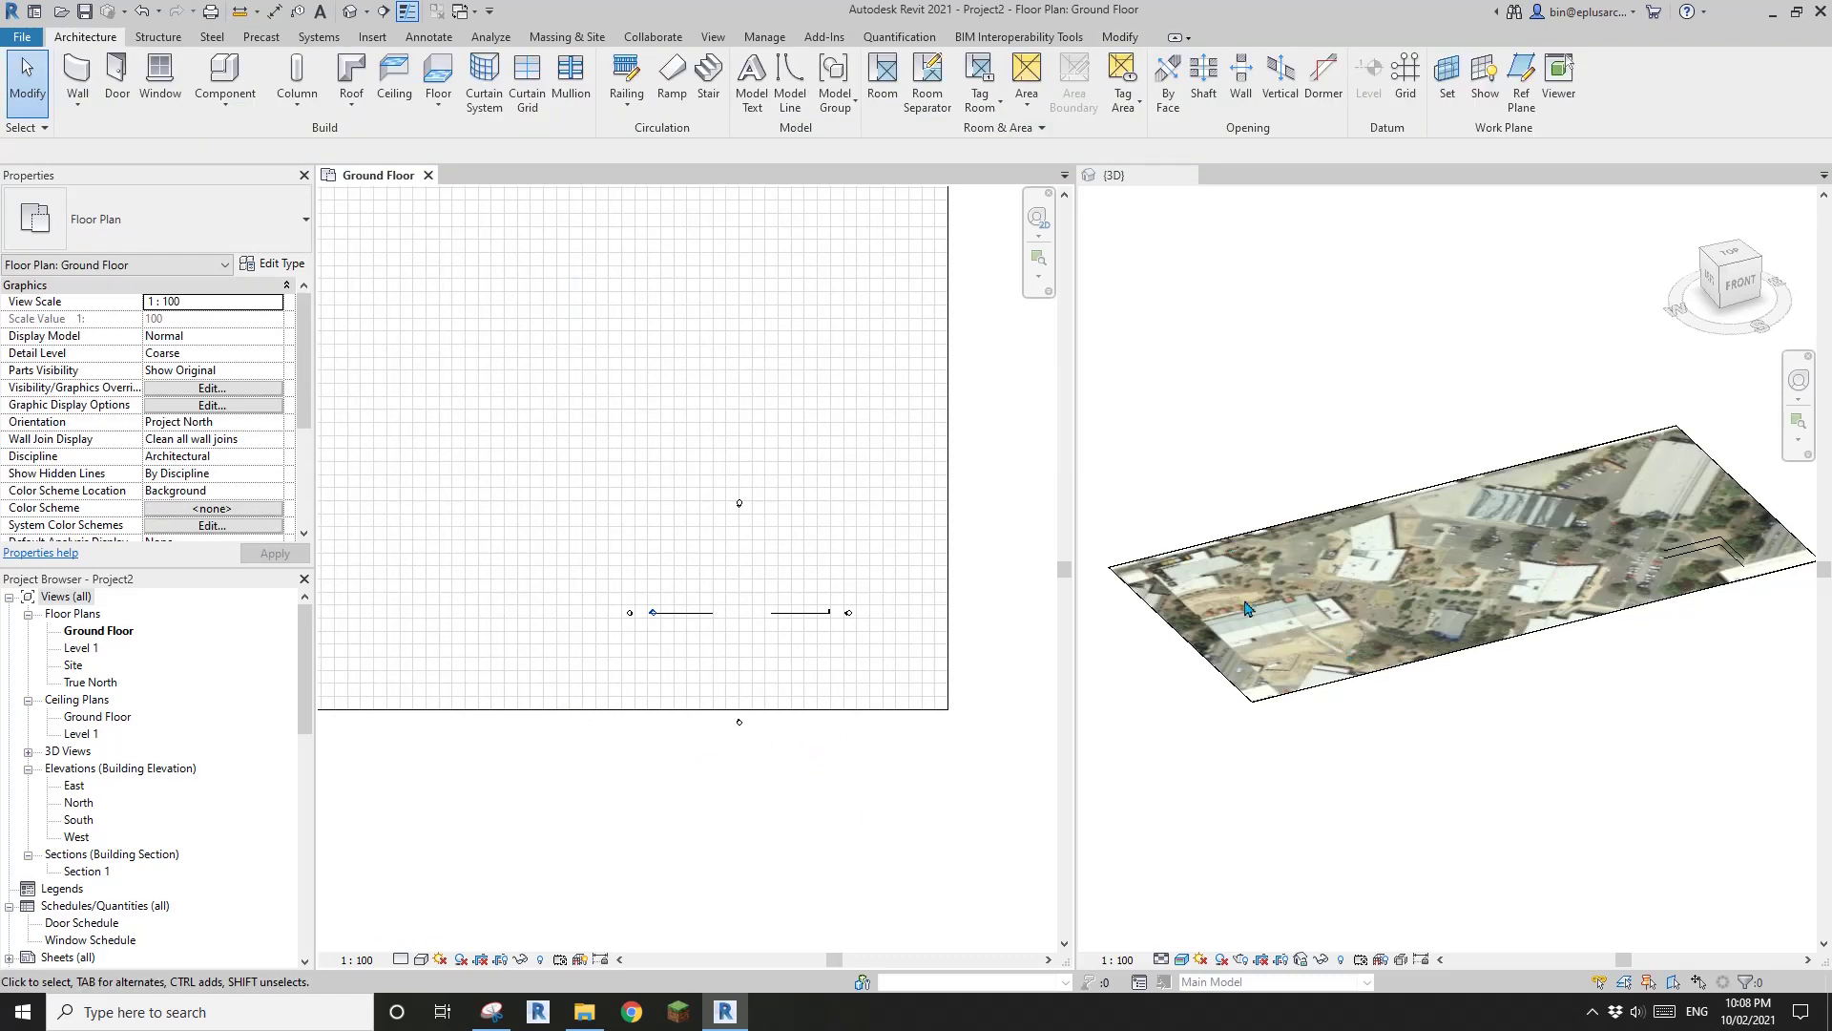
- Examine in the 3D view how the aerial image's edges line up with the floor's left corner
scroll(1247, 603, up, 3)
click(1308, 716)
scroll(1279, 603, up, 5)
scroll(1357, 565, down, 1)
scroll(1355, 571, up, 2)
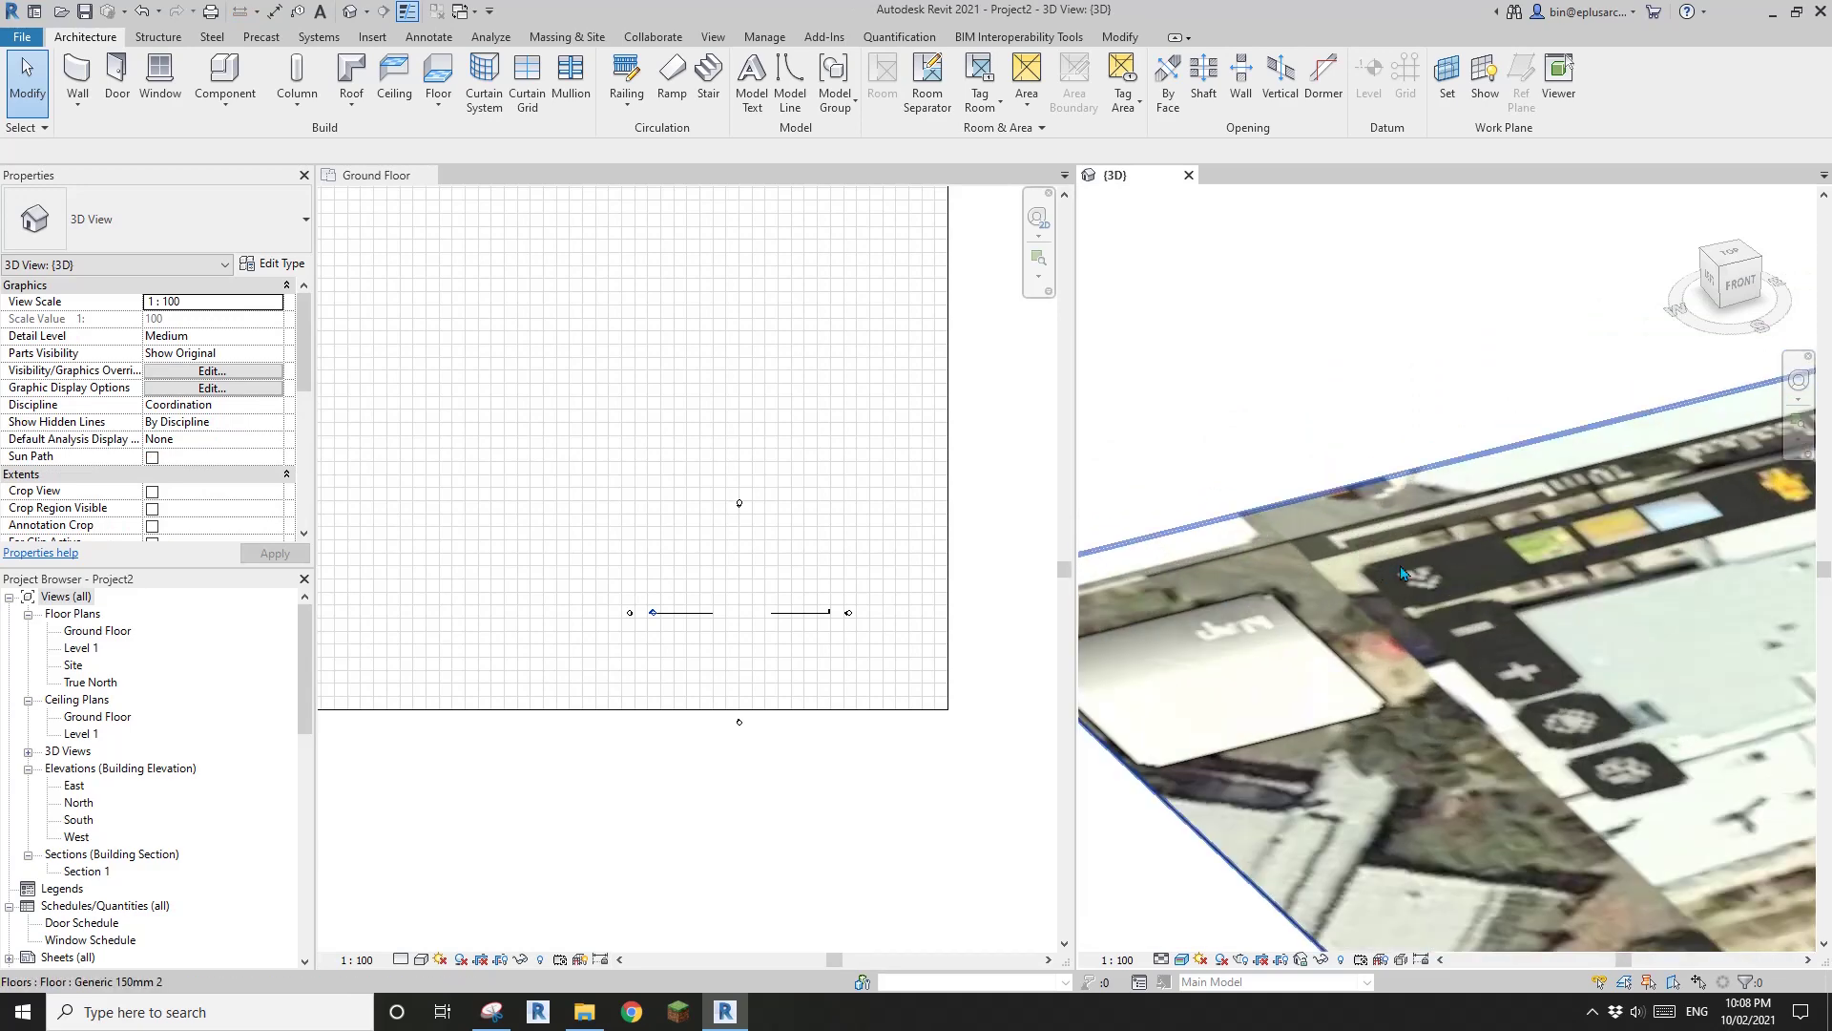
middle_drag(1354, 573, 1232, 619)
scroll(1233, 620, down, 1)
scroll(1185, 614, up, 2)
scroll(1181, 608, down, 2)
- Move a horizontal surface pattern line from a grid intersection to the floor's upper-left corner in the Ground Floor plan and deselect it
click(839, 552)
scroll(854, 586, down, 2)
middle_drag(854, 586, 1029, 610)
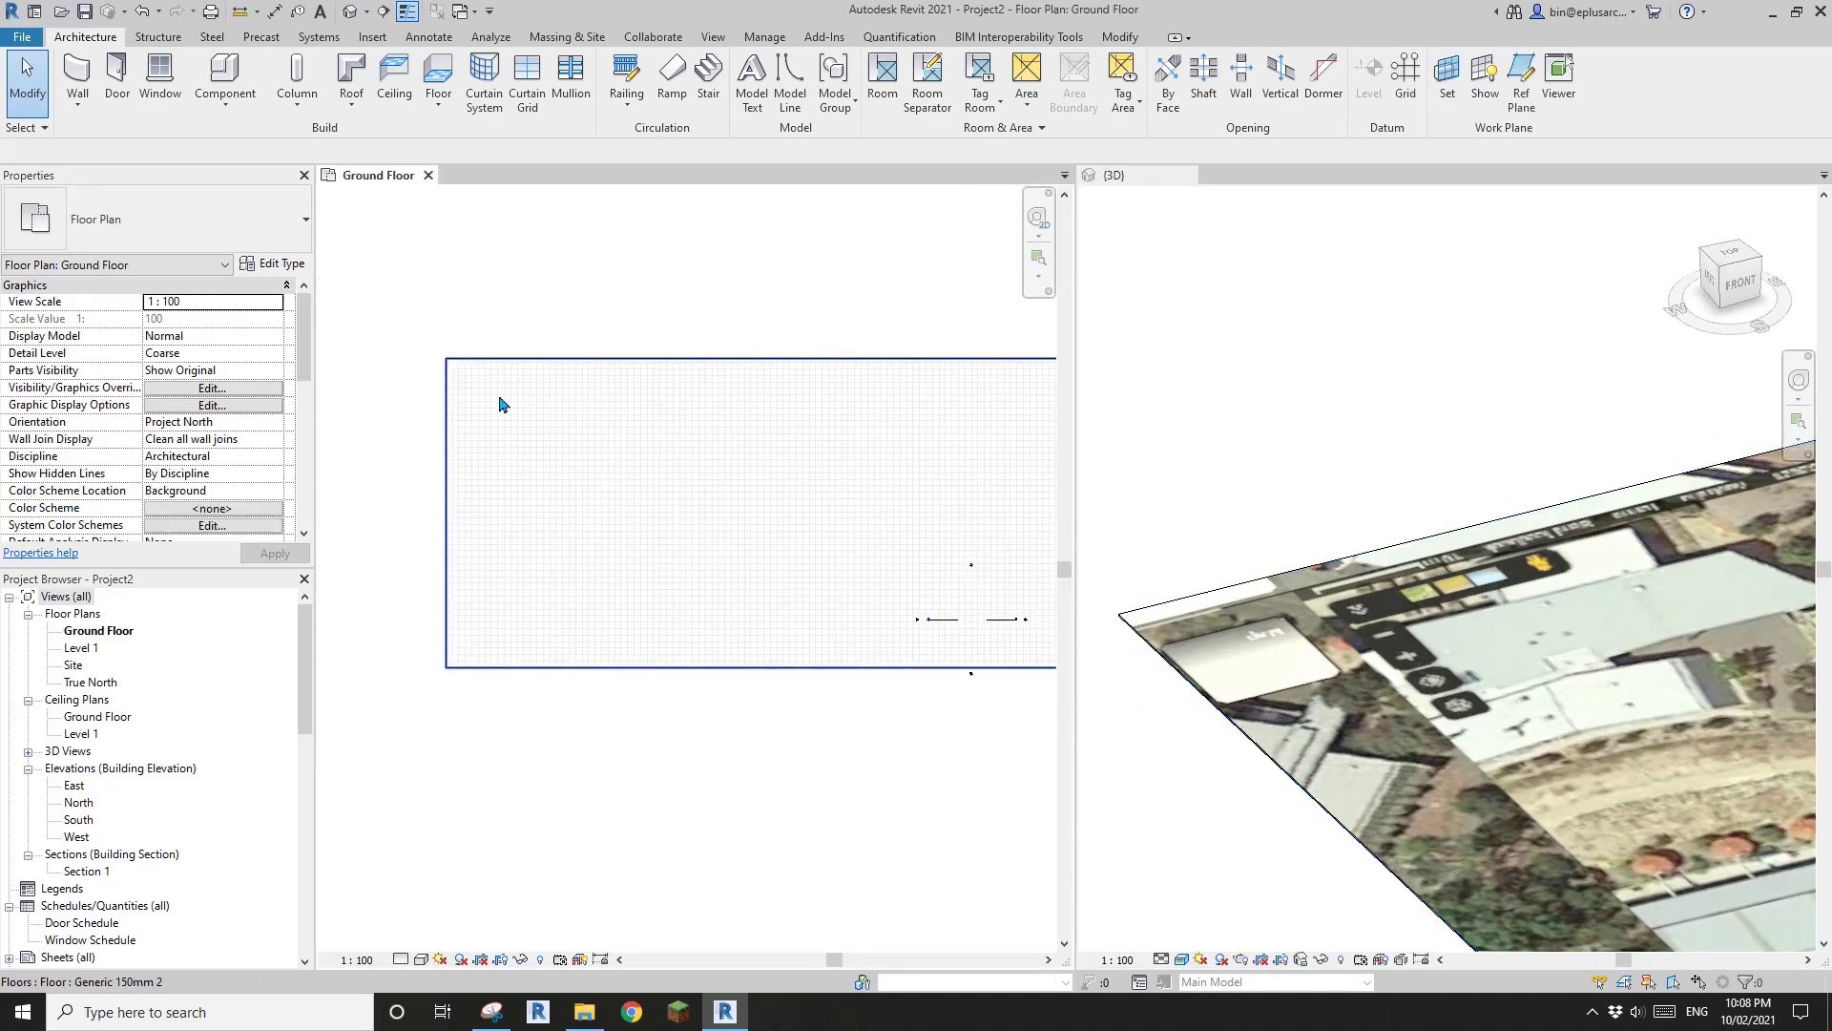
scroll(494, 392, up, 1)
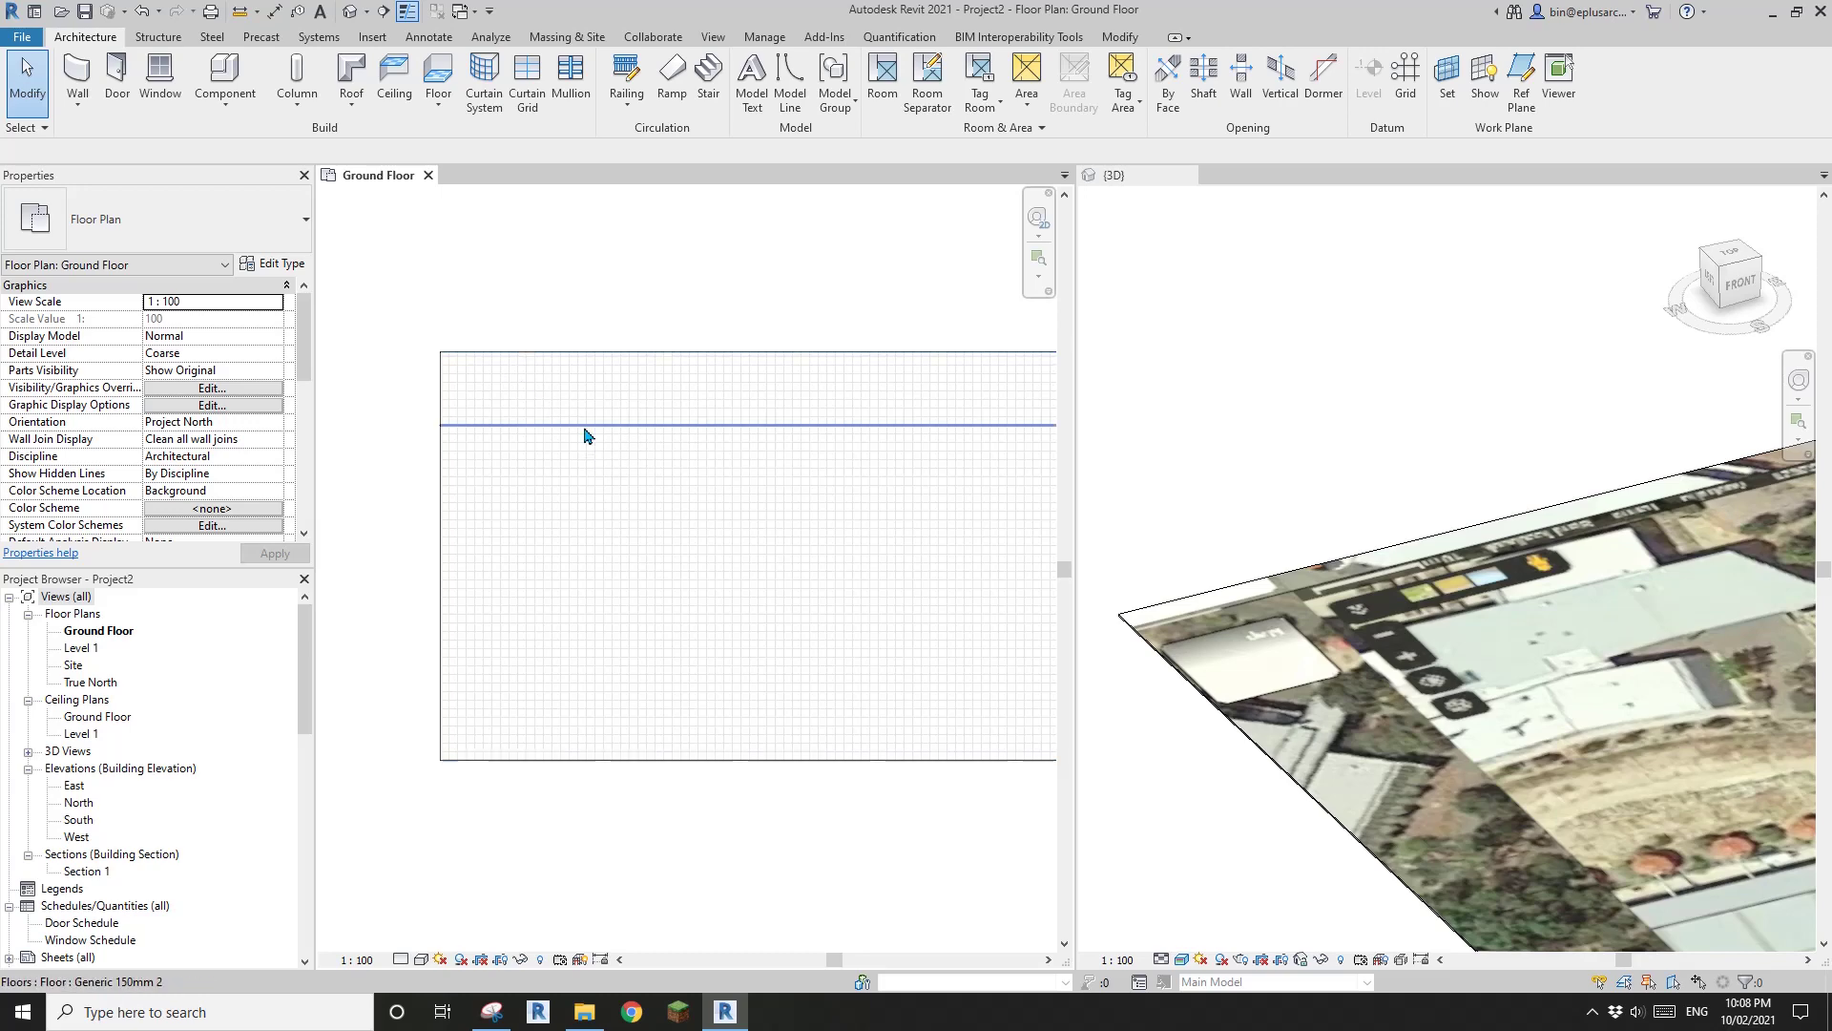
click(584, 426)
key(m)
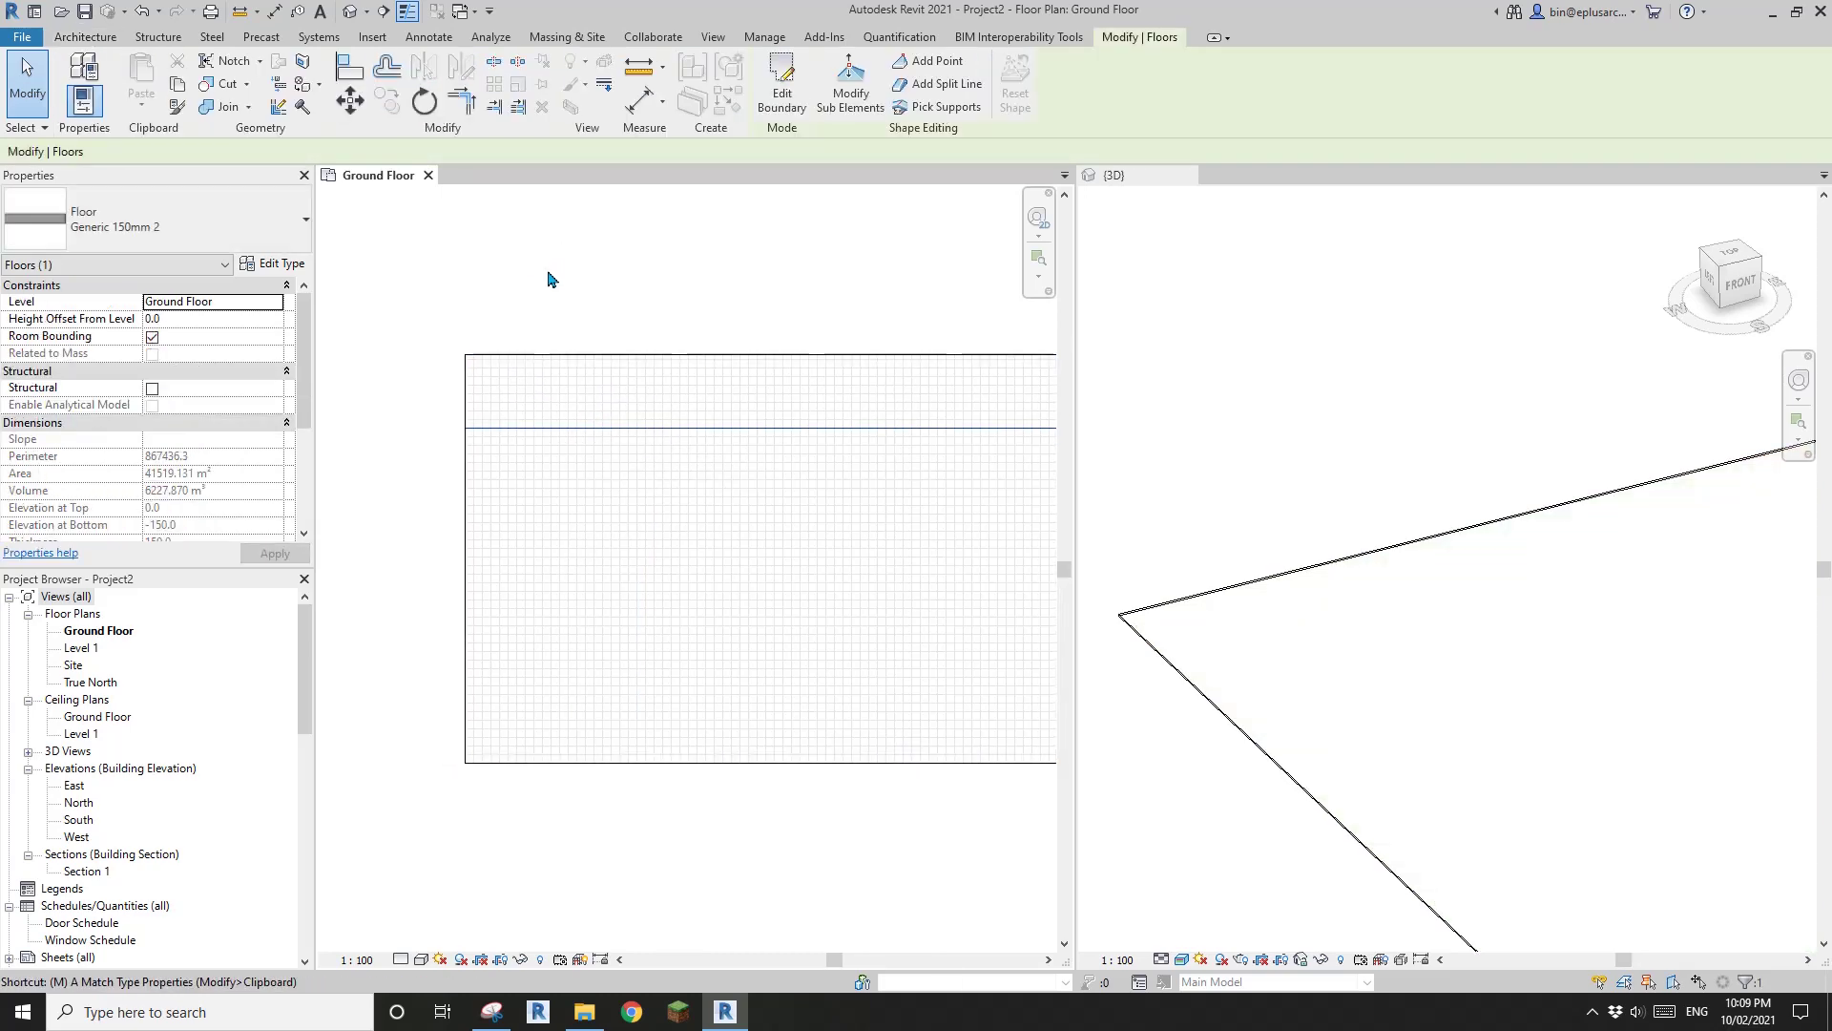
scroll(504, 370, up, 3)
click(538, 359)
click(386, 321)
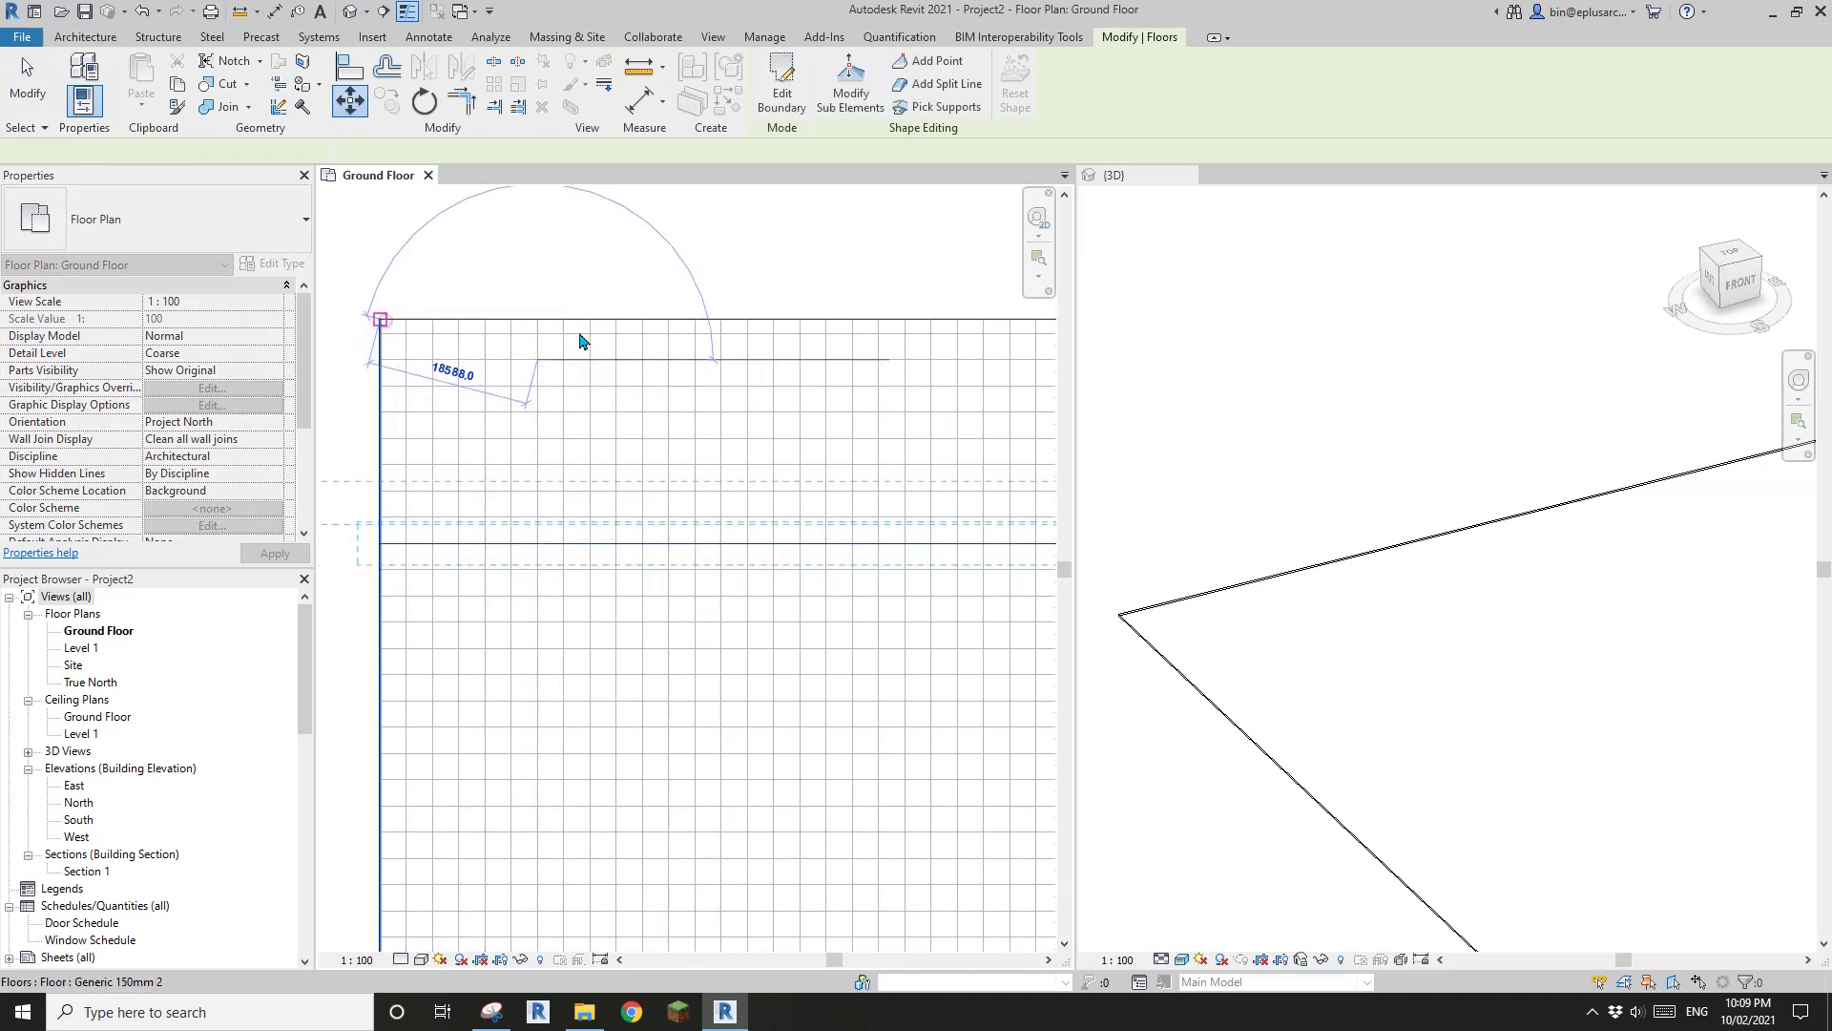
scroll(591, 353, down, 2)
key(Escape)
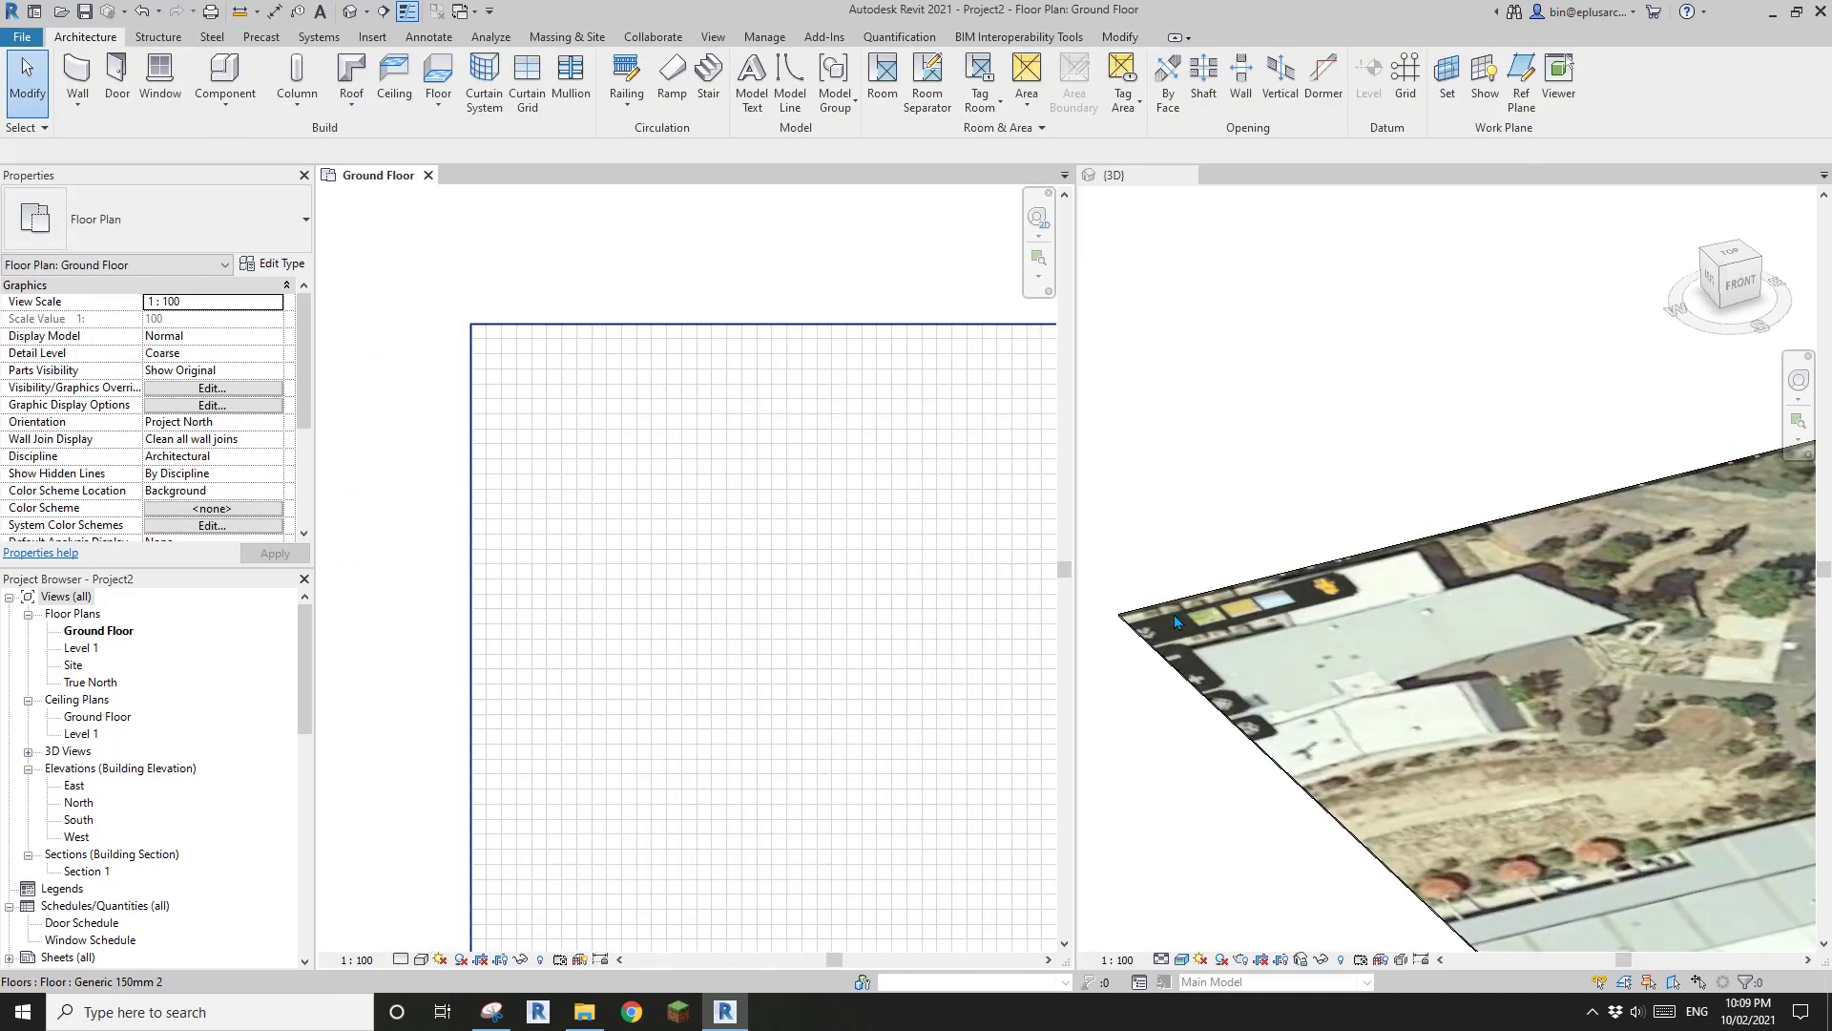
- Examine the aerial image's remaining offset at the floor's lower-right corner in the 3D view
scroll(1174, 615, down, 3)
click(1138, 588)
middle_drag(1675, 671, 1338, 598)
middle_drag(1555, 563, 1284, 661)
scroll(1718, 632, up, 2)
scroll(1718, 632, up, 3)
- Move a vertical pattern line from the grid intersection nearest the floor's lower-right corner onto that corner in the Ground Floor plan
click(933, 545)
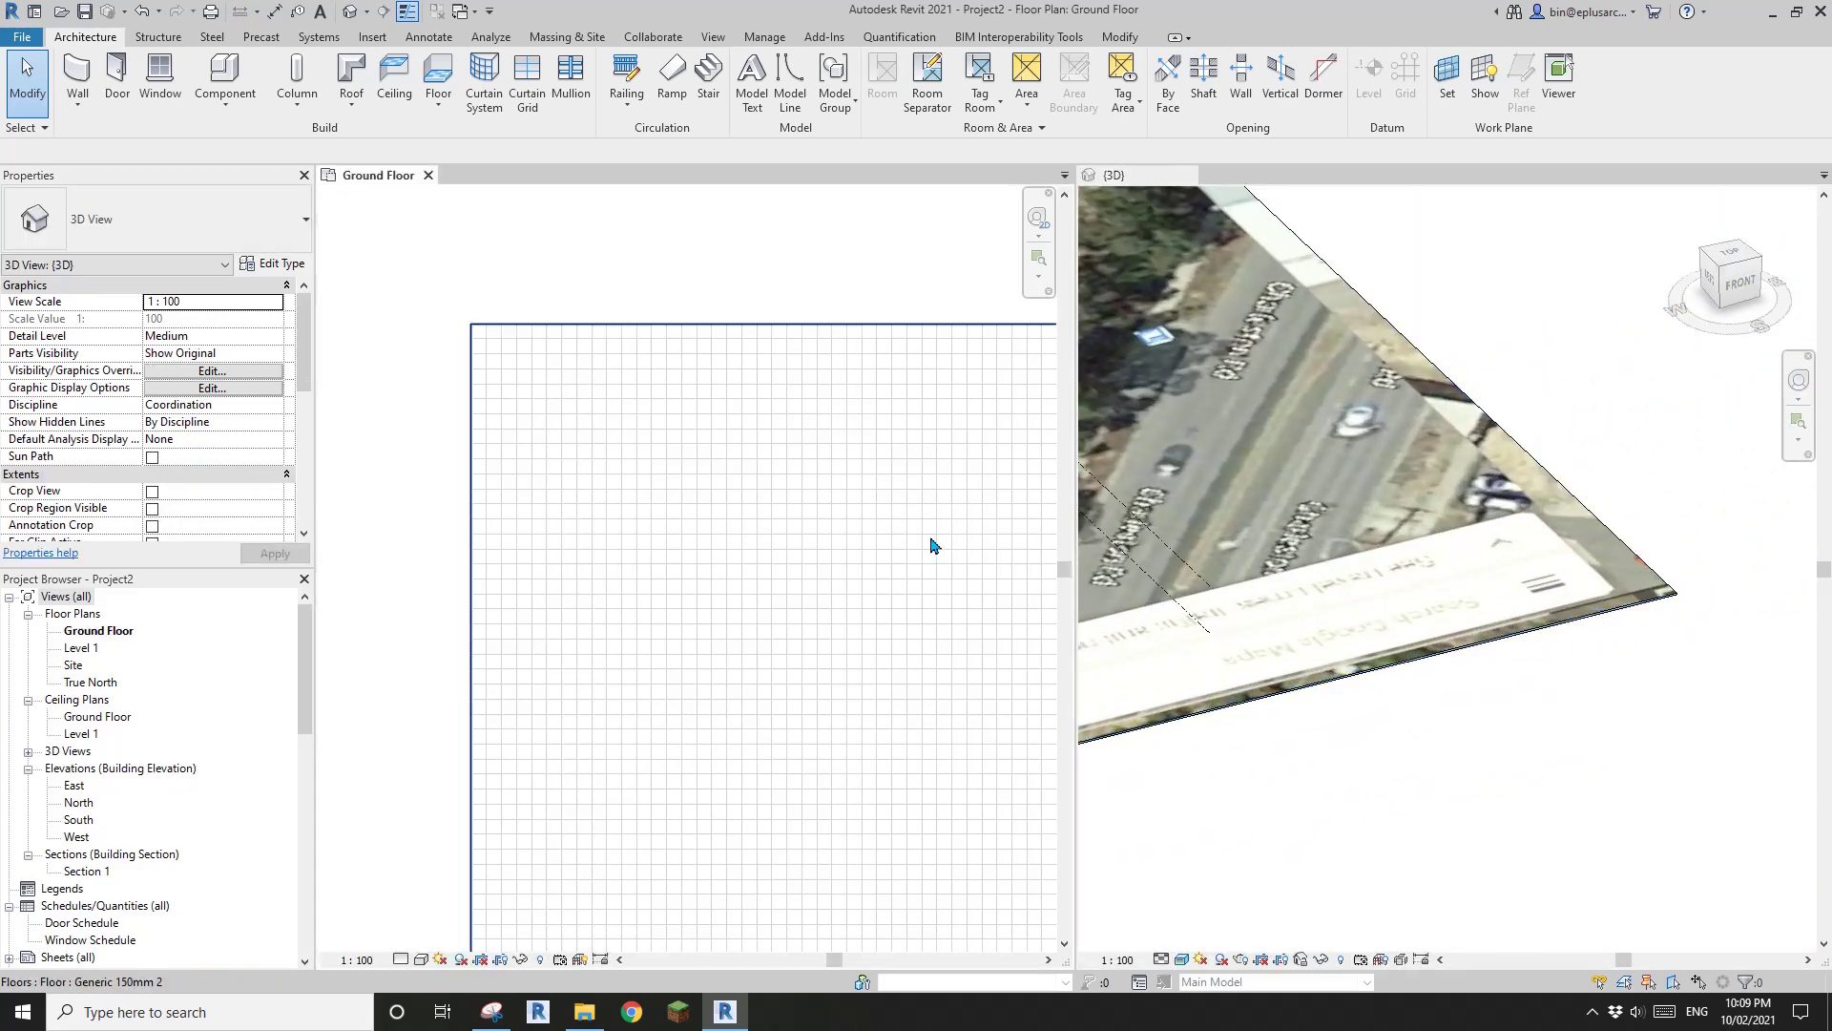
scroll(871, 540, down, 4)
middle_drag(1047, 711, 859, 634)
scroll(858, 641, up, 3)
middle_drag(962, 658, 630, 626)
middle_drag(999, 664, 854, 656)
scroll(854, 655, up, 5)
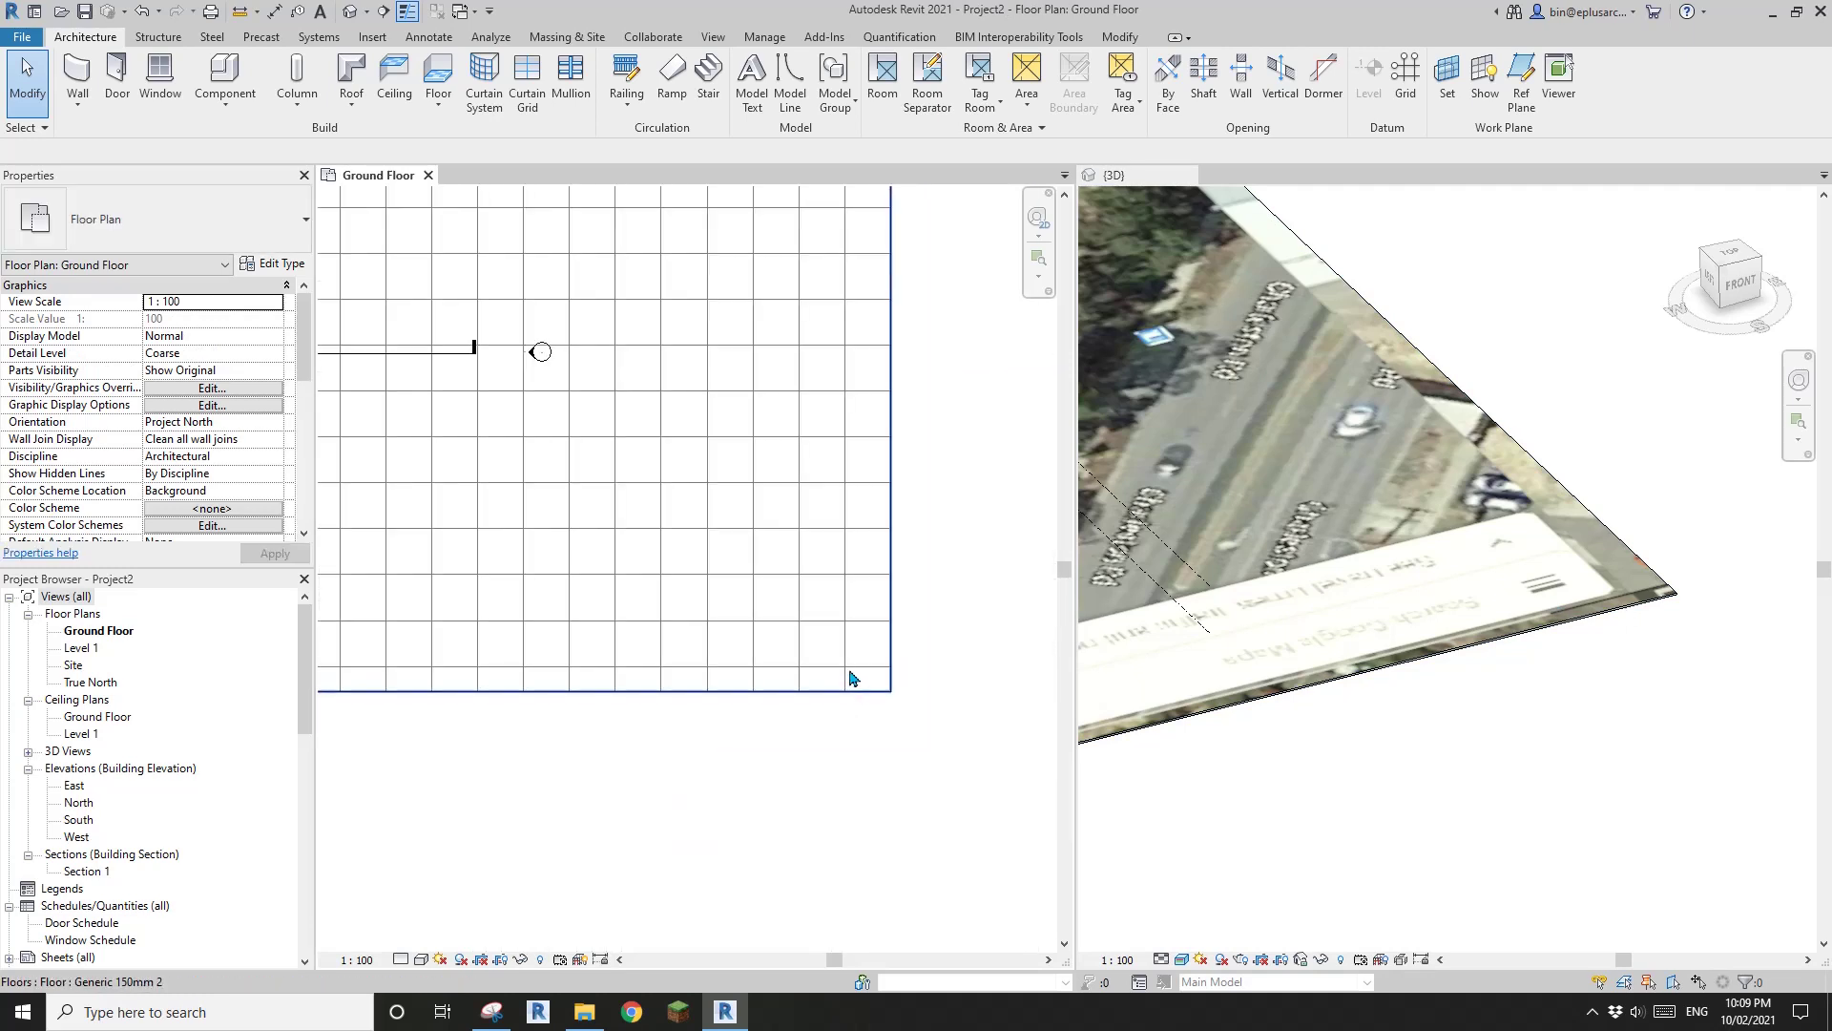
click(800, 647)
key(m)
key(v)
click(800, 667)
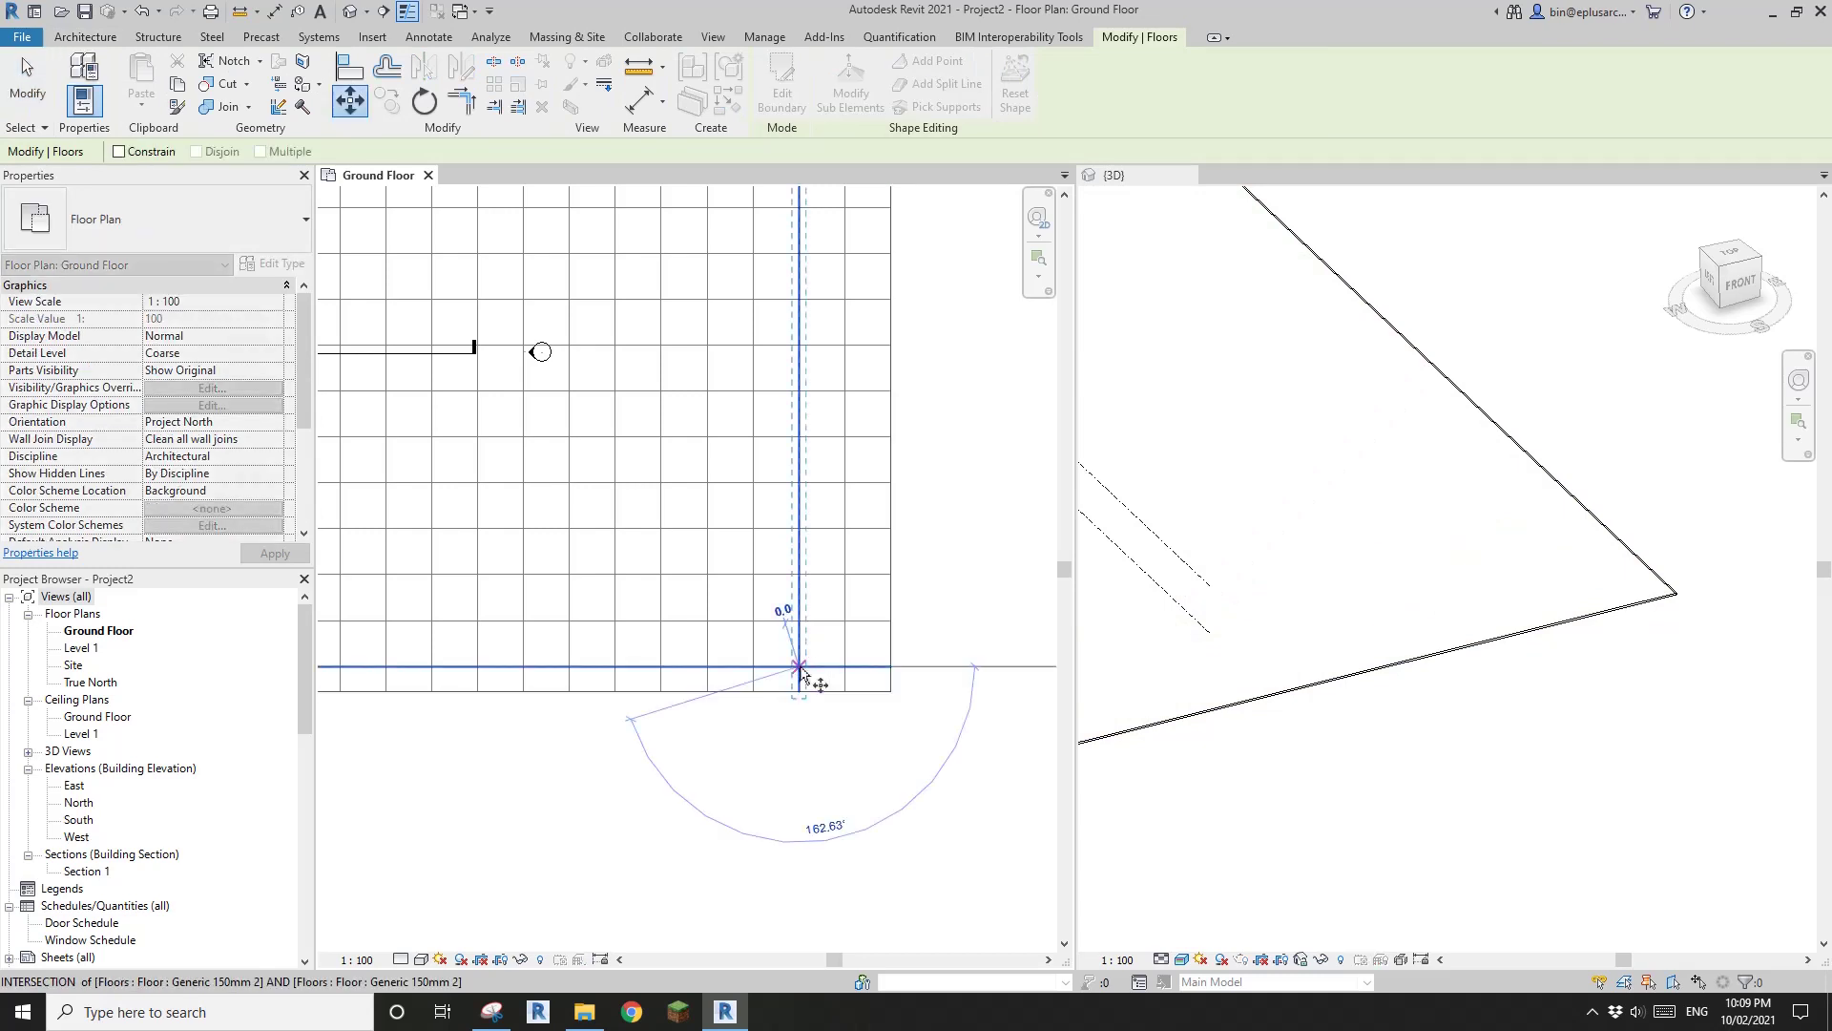
click(892, 694)
click(906, 741)
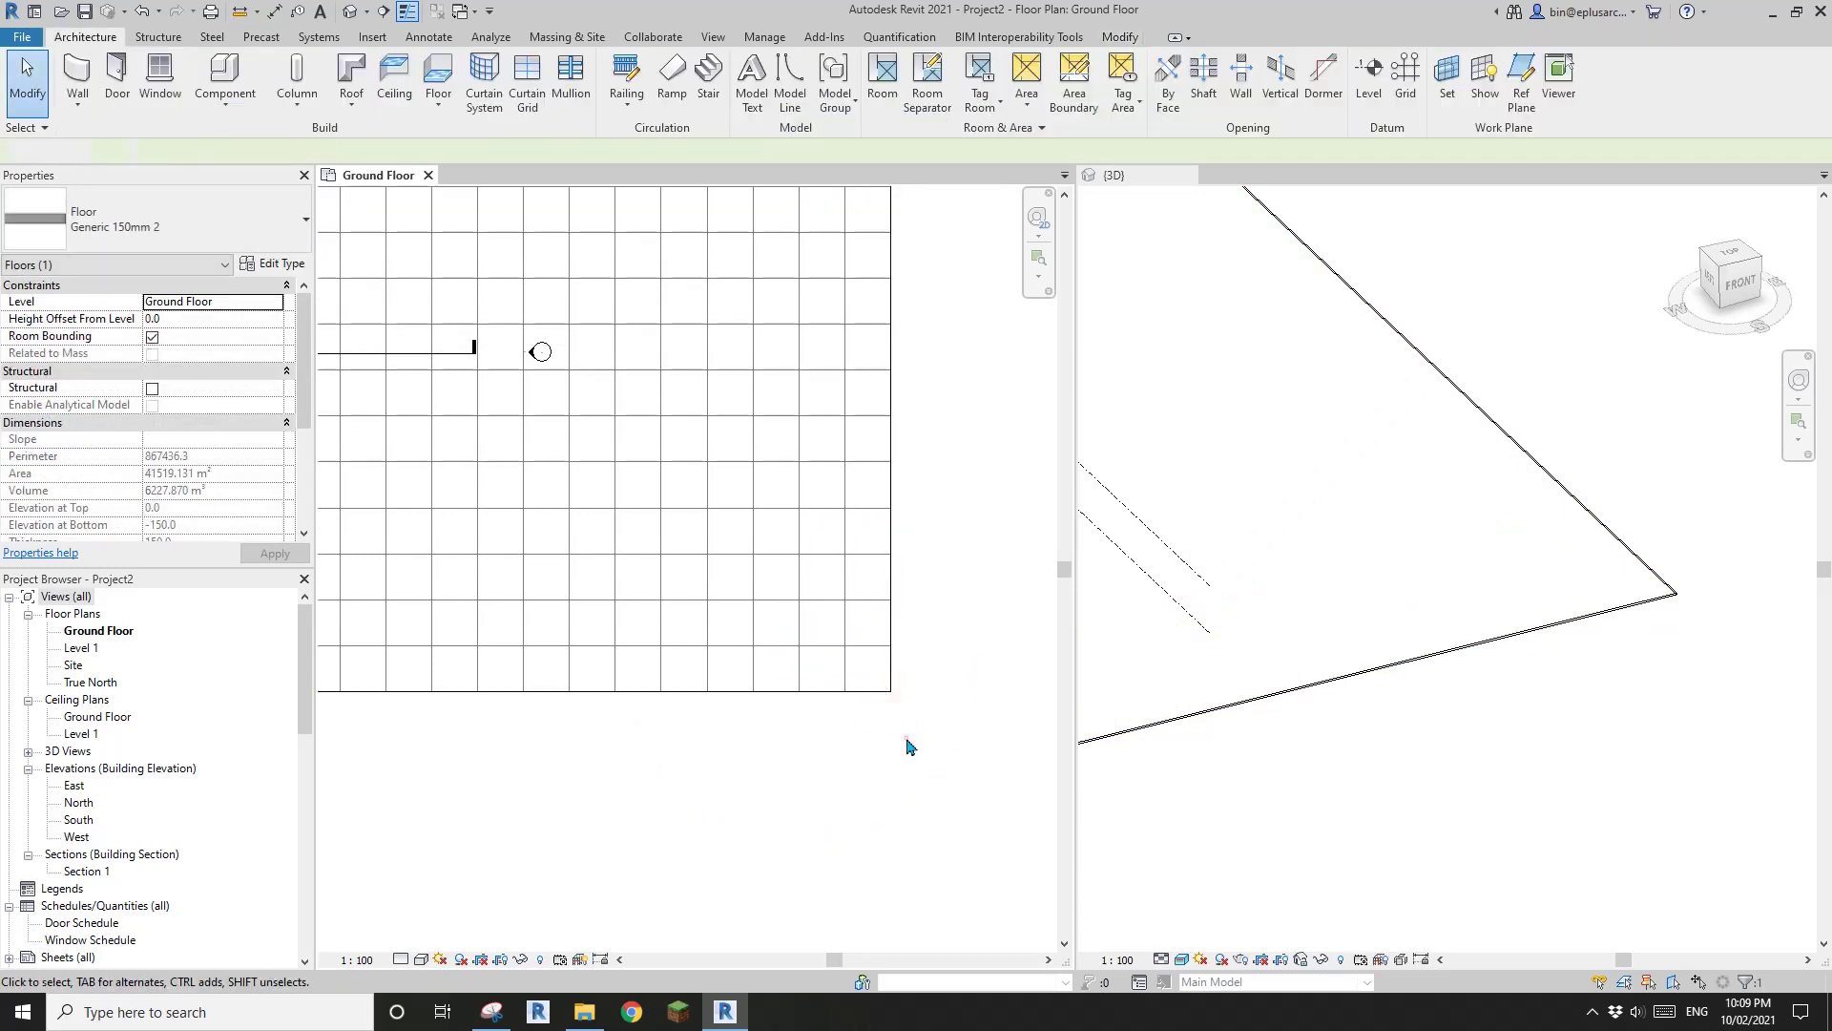
- Move the lowest horizontal pattern line 3000 mm left along the floor's lower edge from the lower-right corner, and deselect it
scroll(1646, 616, down, 4)
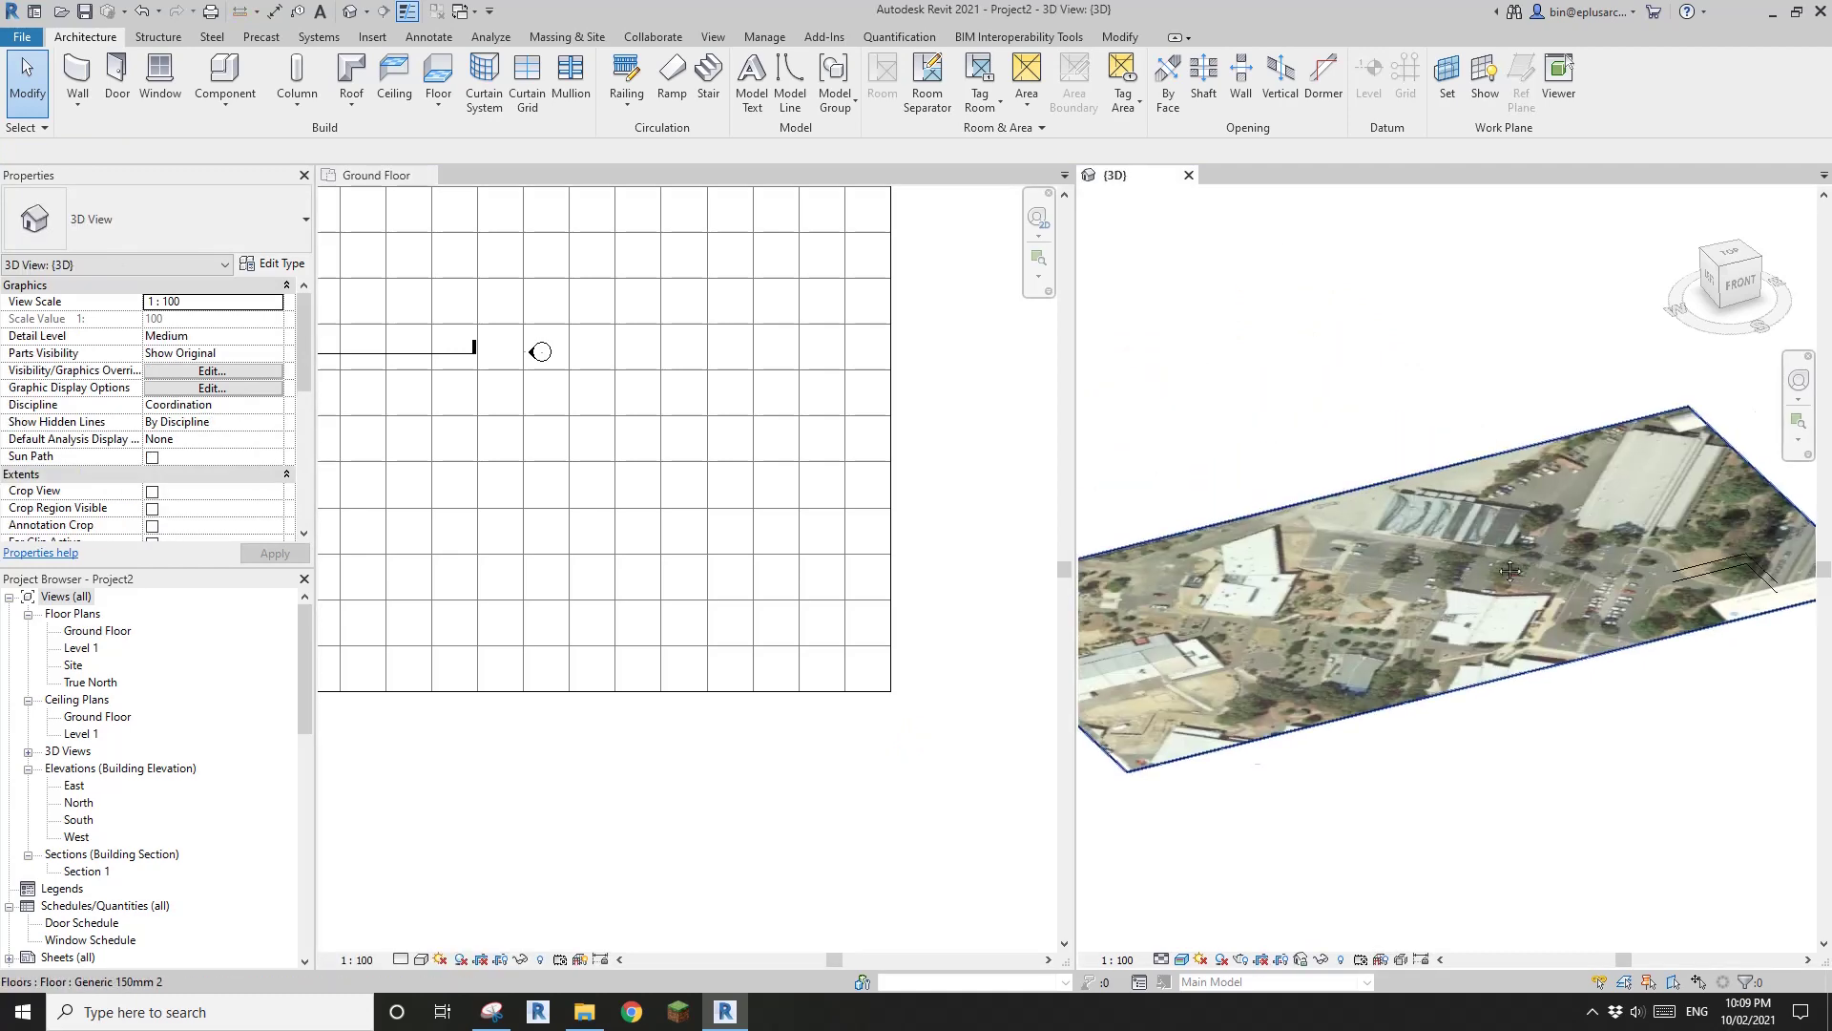
scroll(1312, 635, up, 5)
scroll(1332, 641, up, 2)
scroll(1440, 747, up, 2)
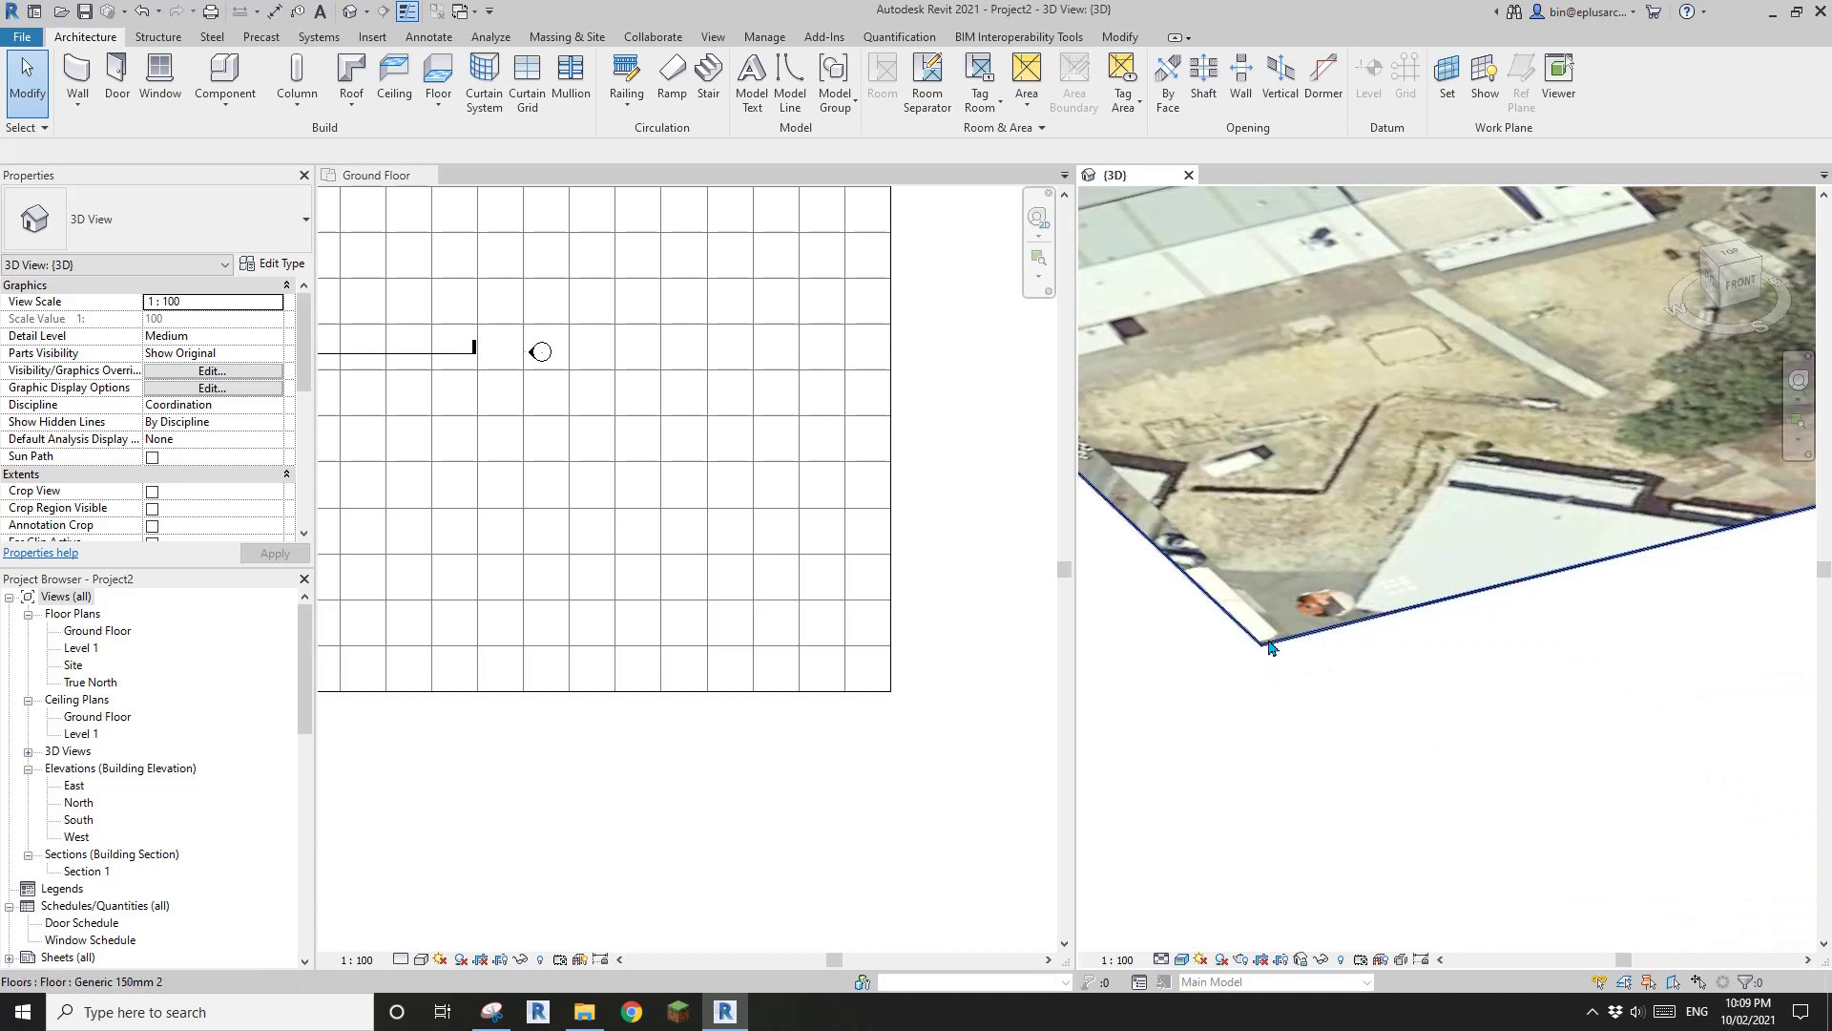
click(967, 715)
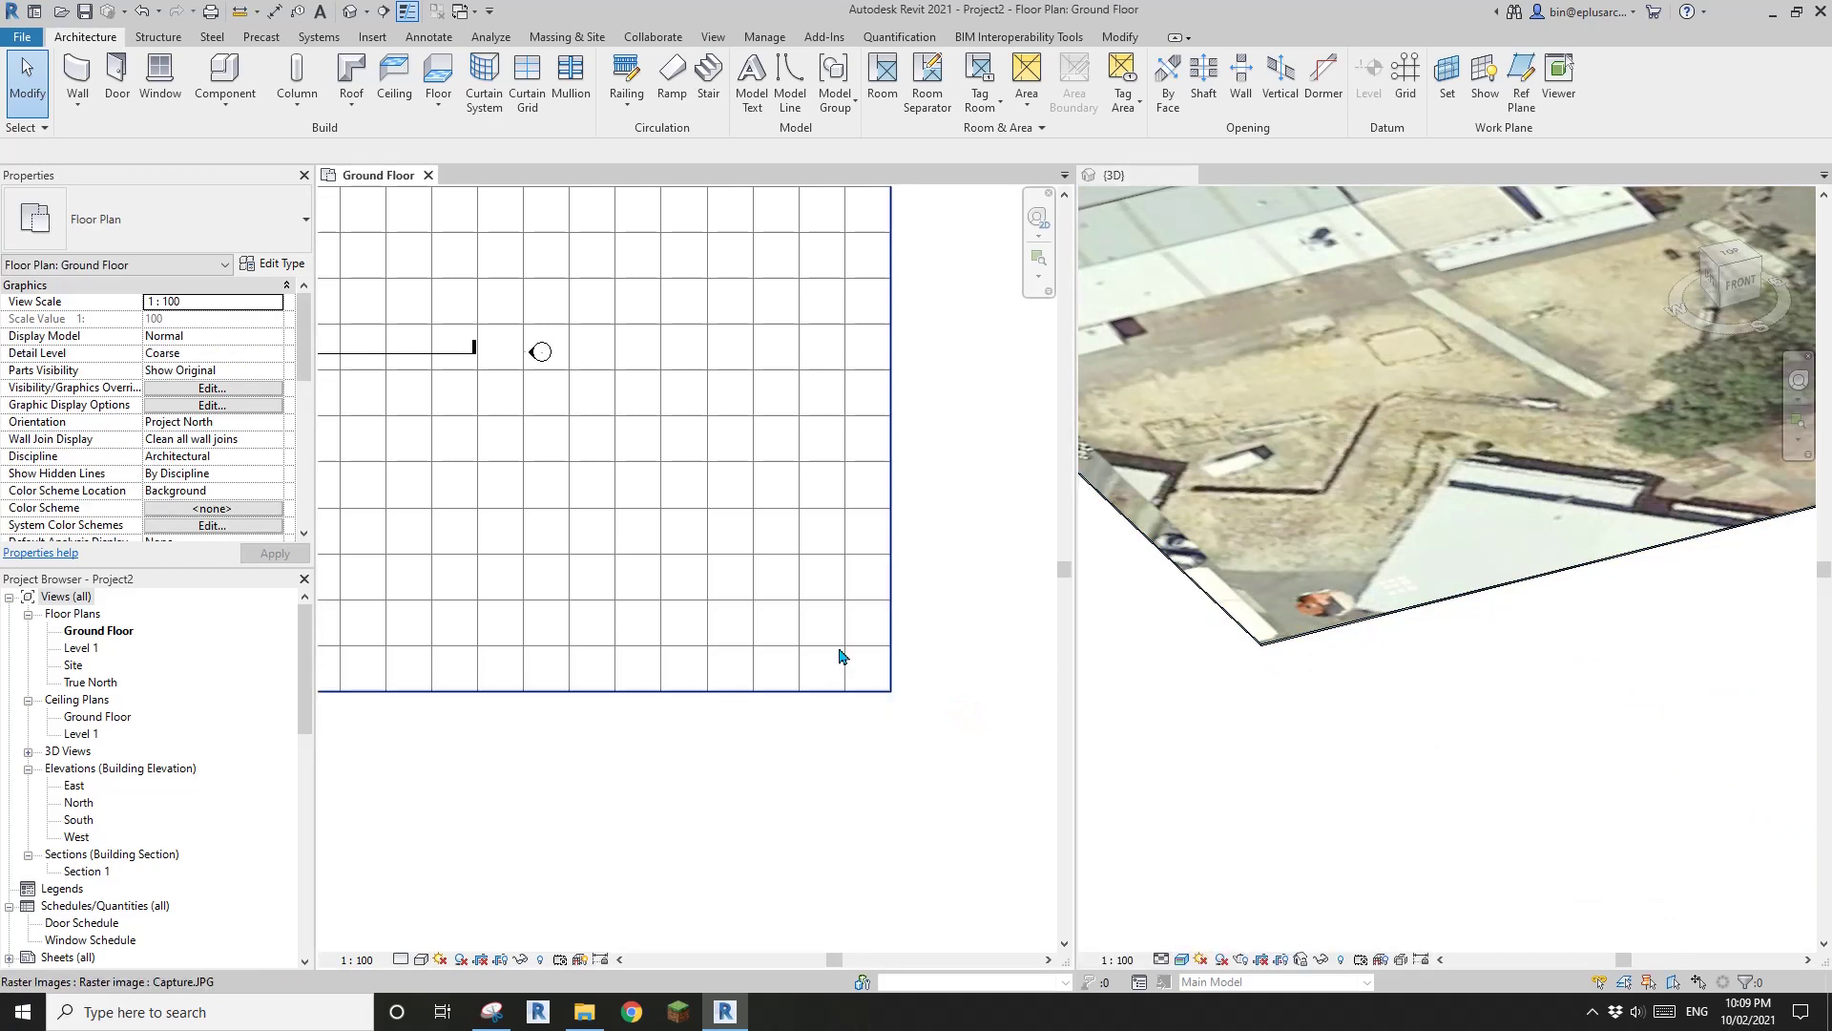
click(840, 648)
key(m)
key(v)
click(891, 691)
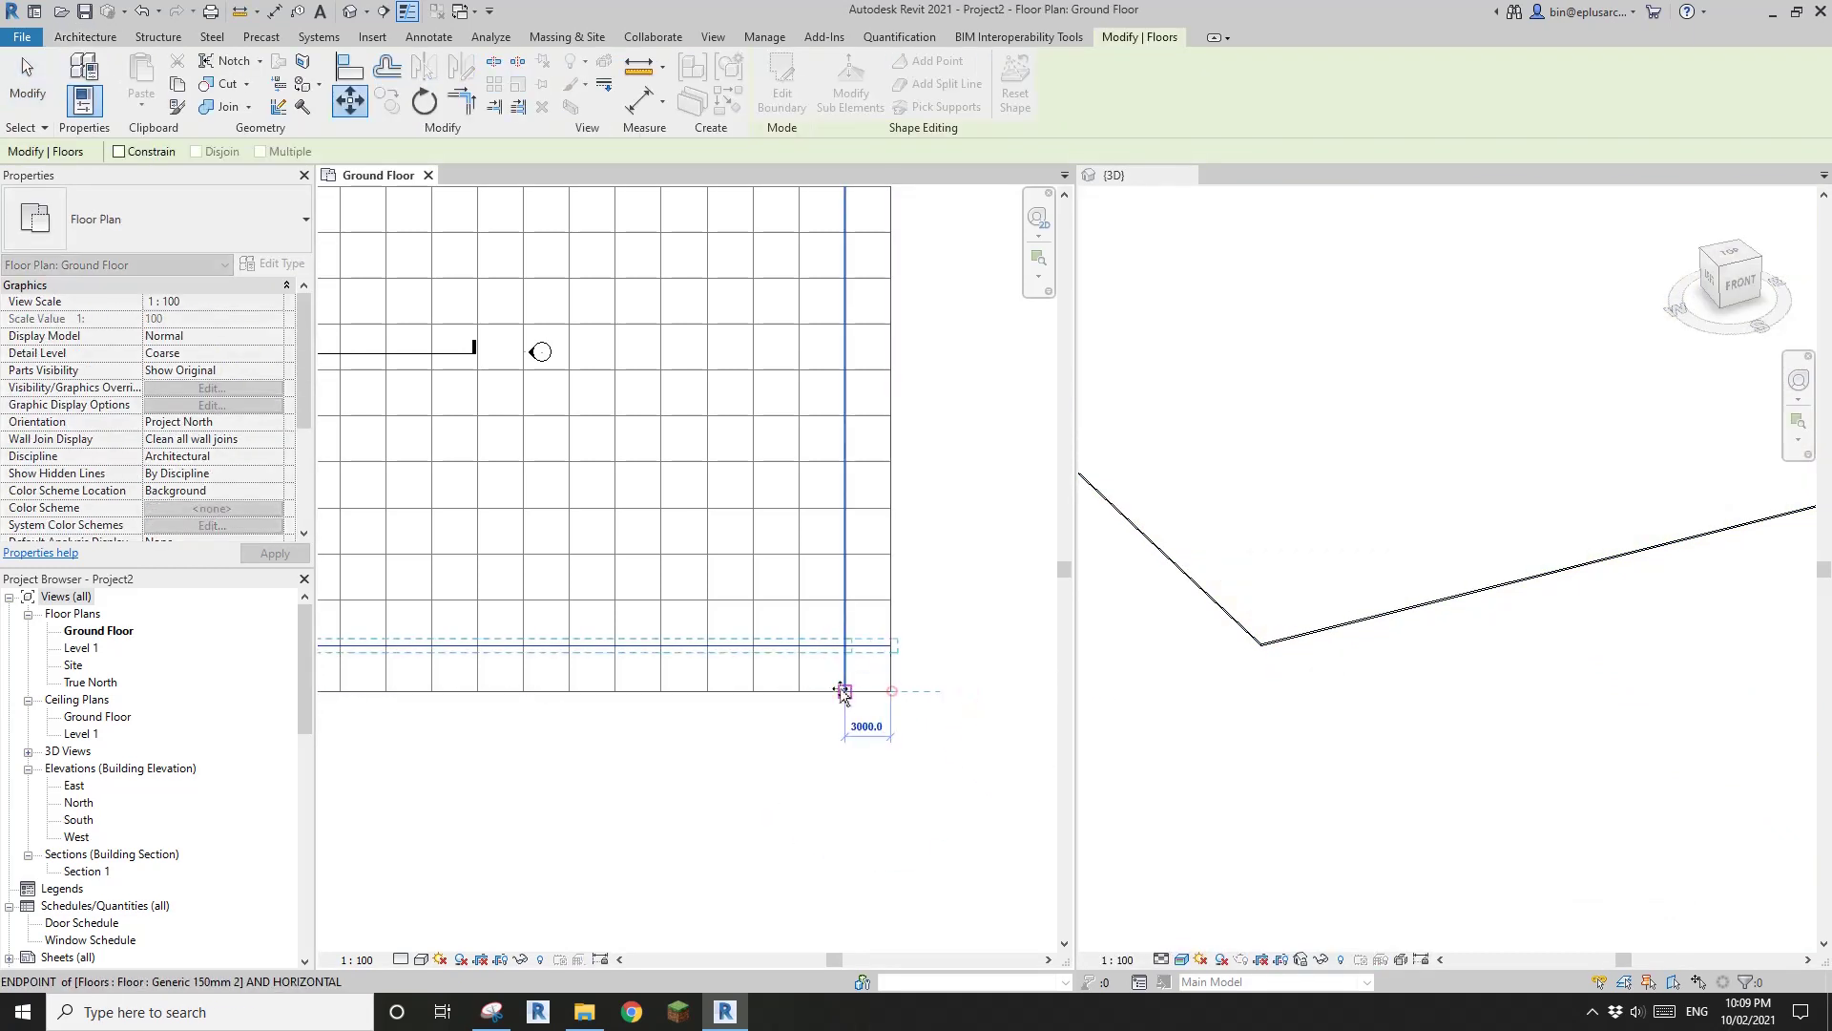
click(843, 690)
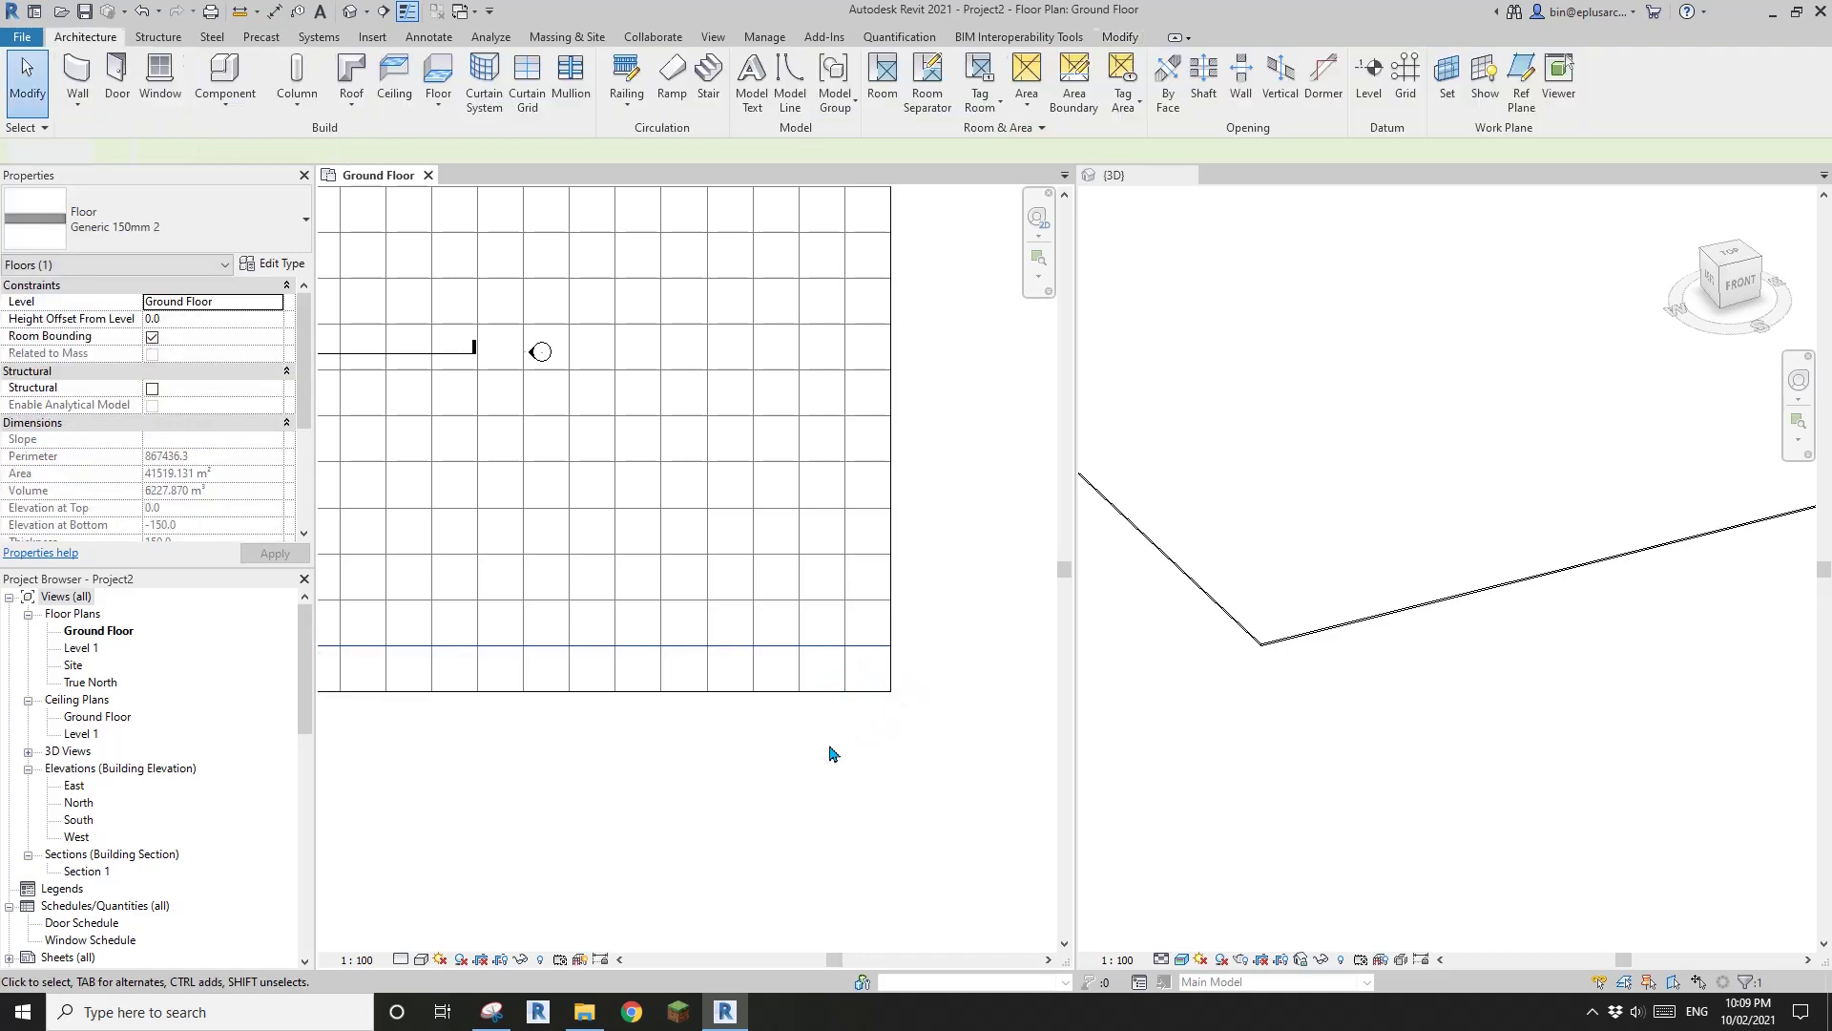
click(830, 754)
- Check the alignment of the aerial image with the floor's corners in the 3D view
click(1320, 687)
scroll(1321, 687, down, 4)
middle_drag(1412, 555, 1393, 550)
scroll(1558, 476, up, 6)
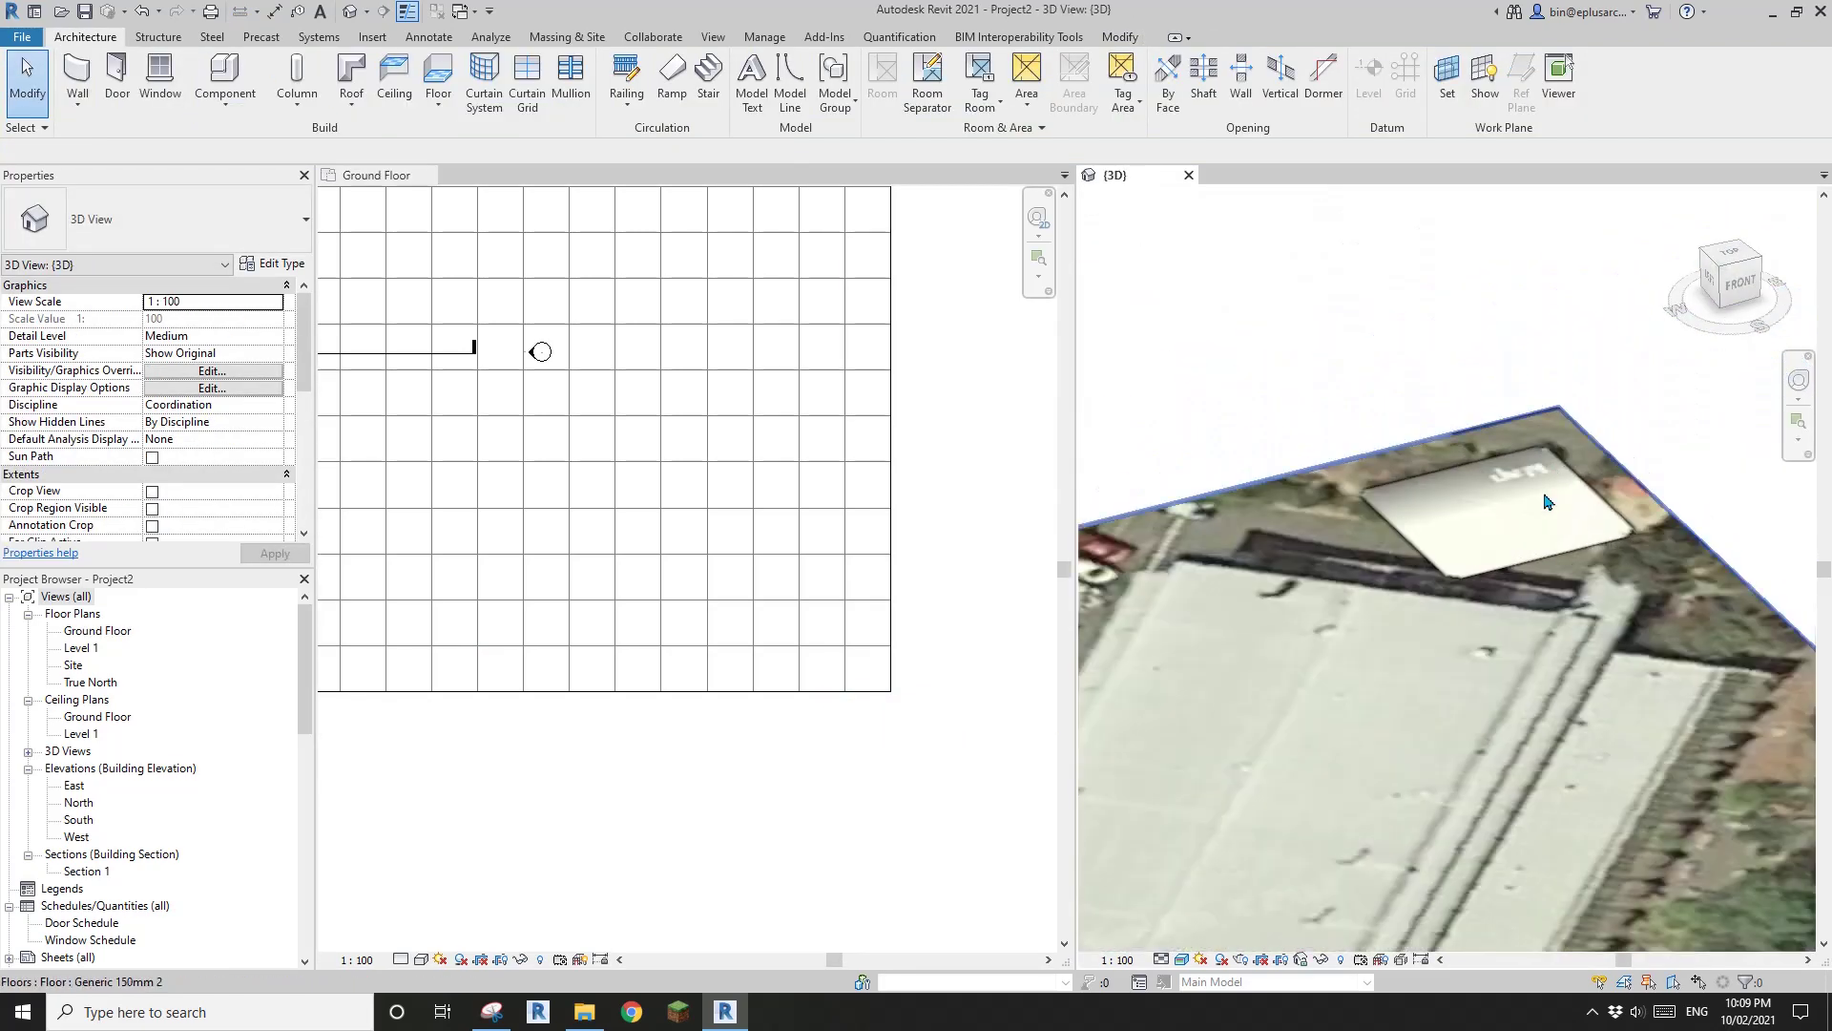
scroll(1558, 475, down, 6)
click(872, 748)
click(1167, 454)
scroll(1166, 455, down, 1)
middle_drag(1169, 455, 1339, 467)
scroll(1279, 458, down, 1)
- Close the Ground Floor plan and frame the whole aerial-mapped floor in the 3D view
click(428, 174)
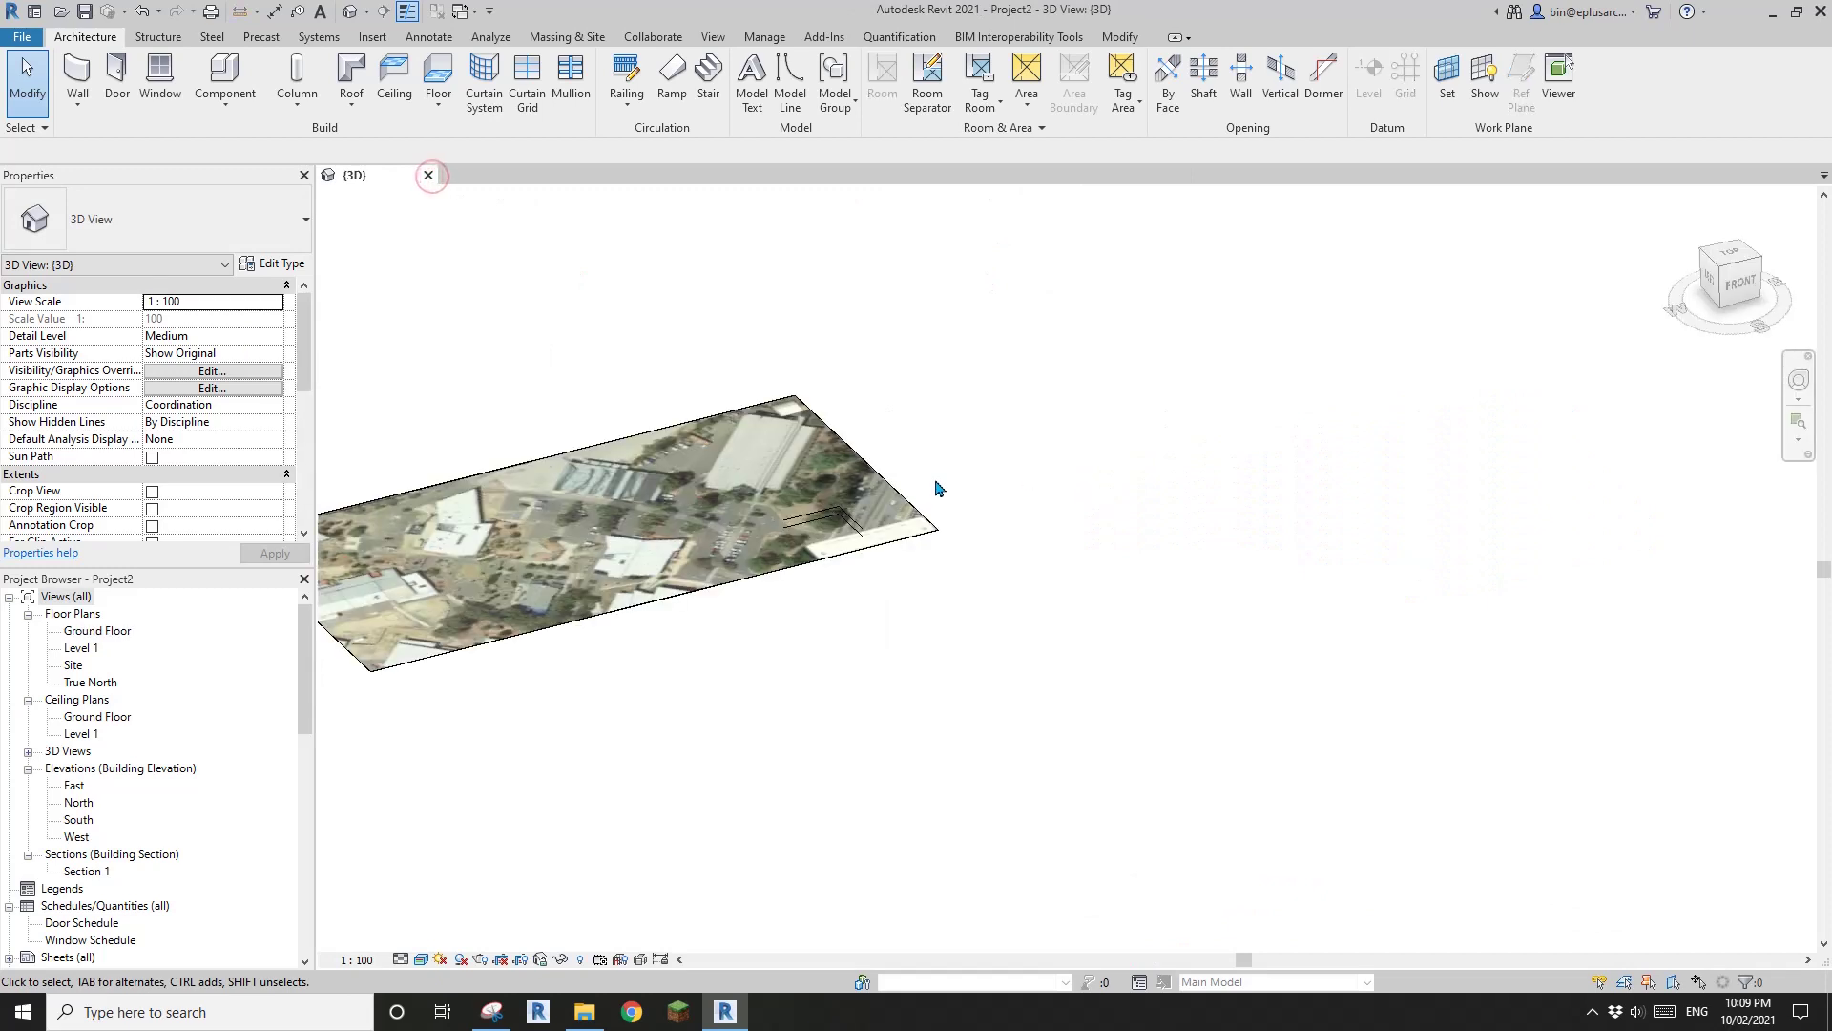
click(822, 487)
middle_drag(822, 487, 1135, 548)
click(1114, 665)
scroll(1079, 658, up, 1)
middle_drag(1045, 652, 952, 798)
scroll(1009, 751, up, 1)
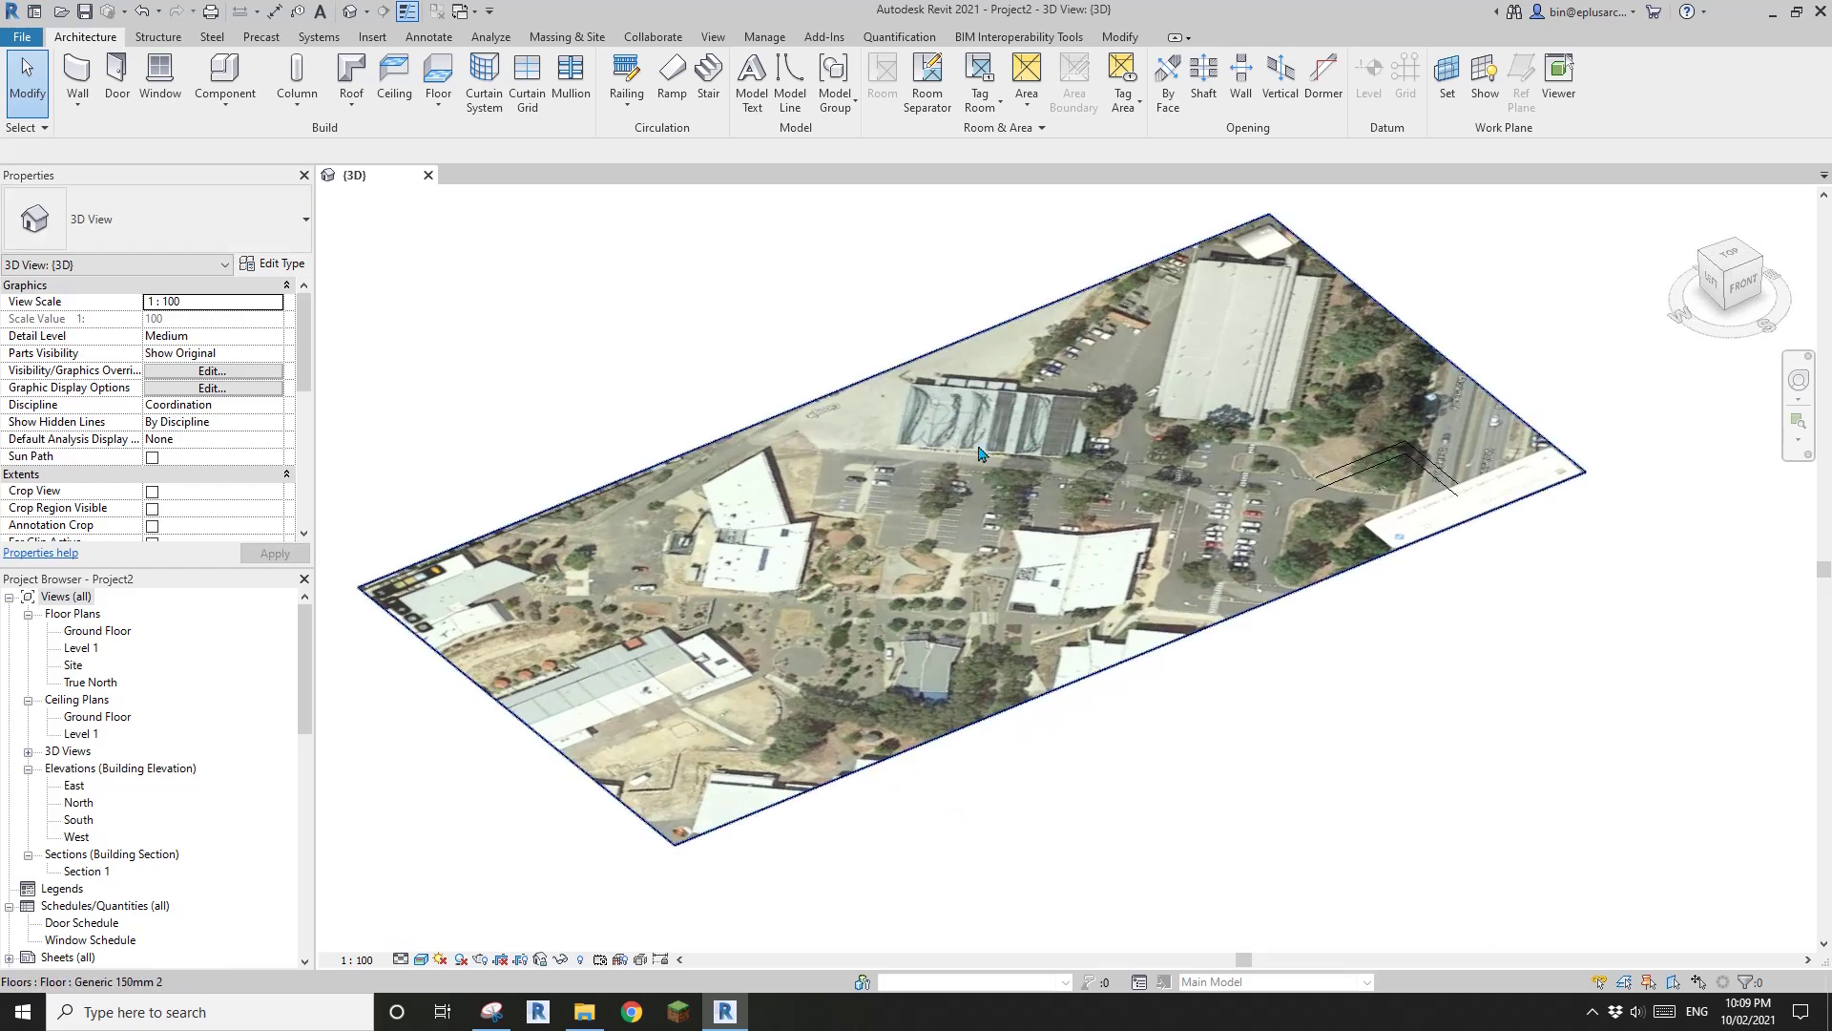
click(1070, 489)
click(1353, 716)
scroll(964, 513, up, 3)
scroll(706, 458, up, 1)
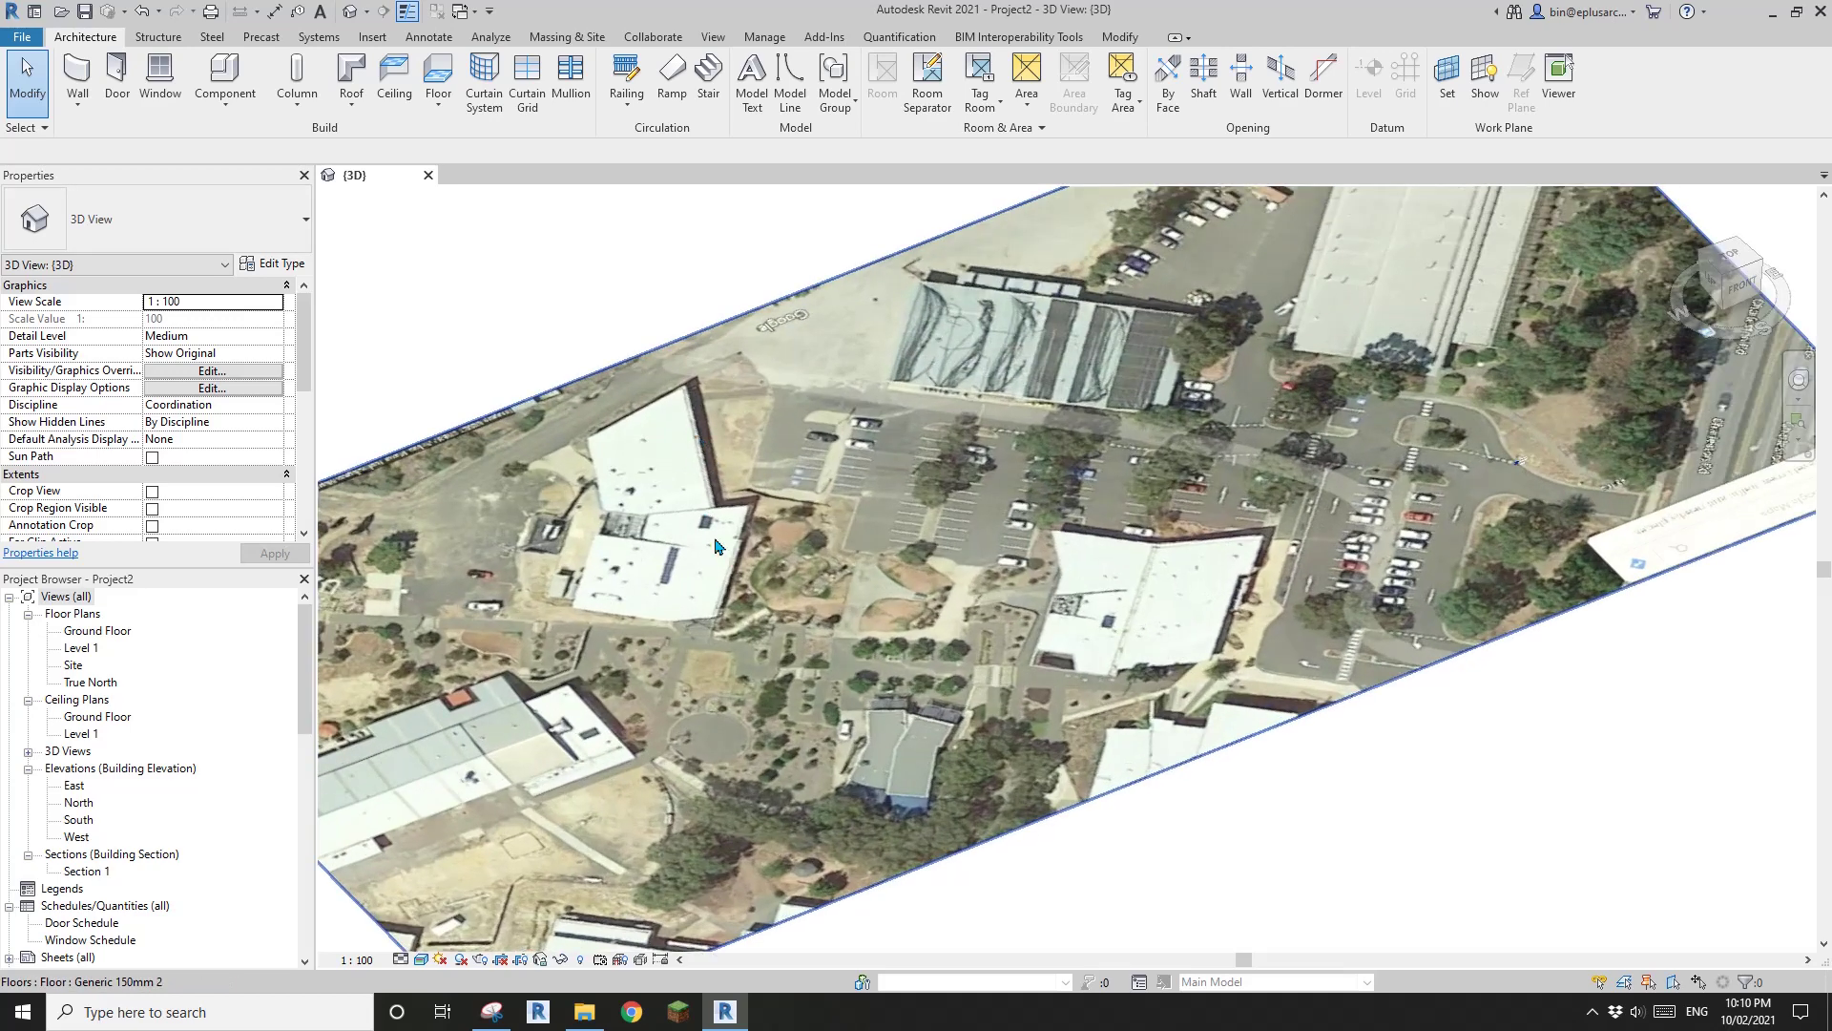
scroll(972, 524, down, 2)
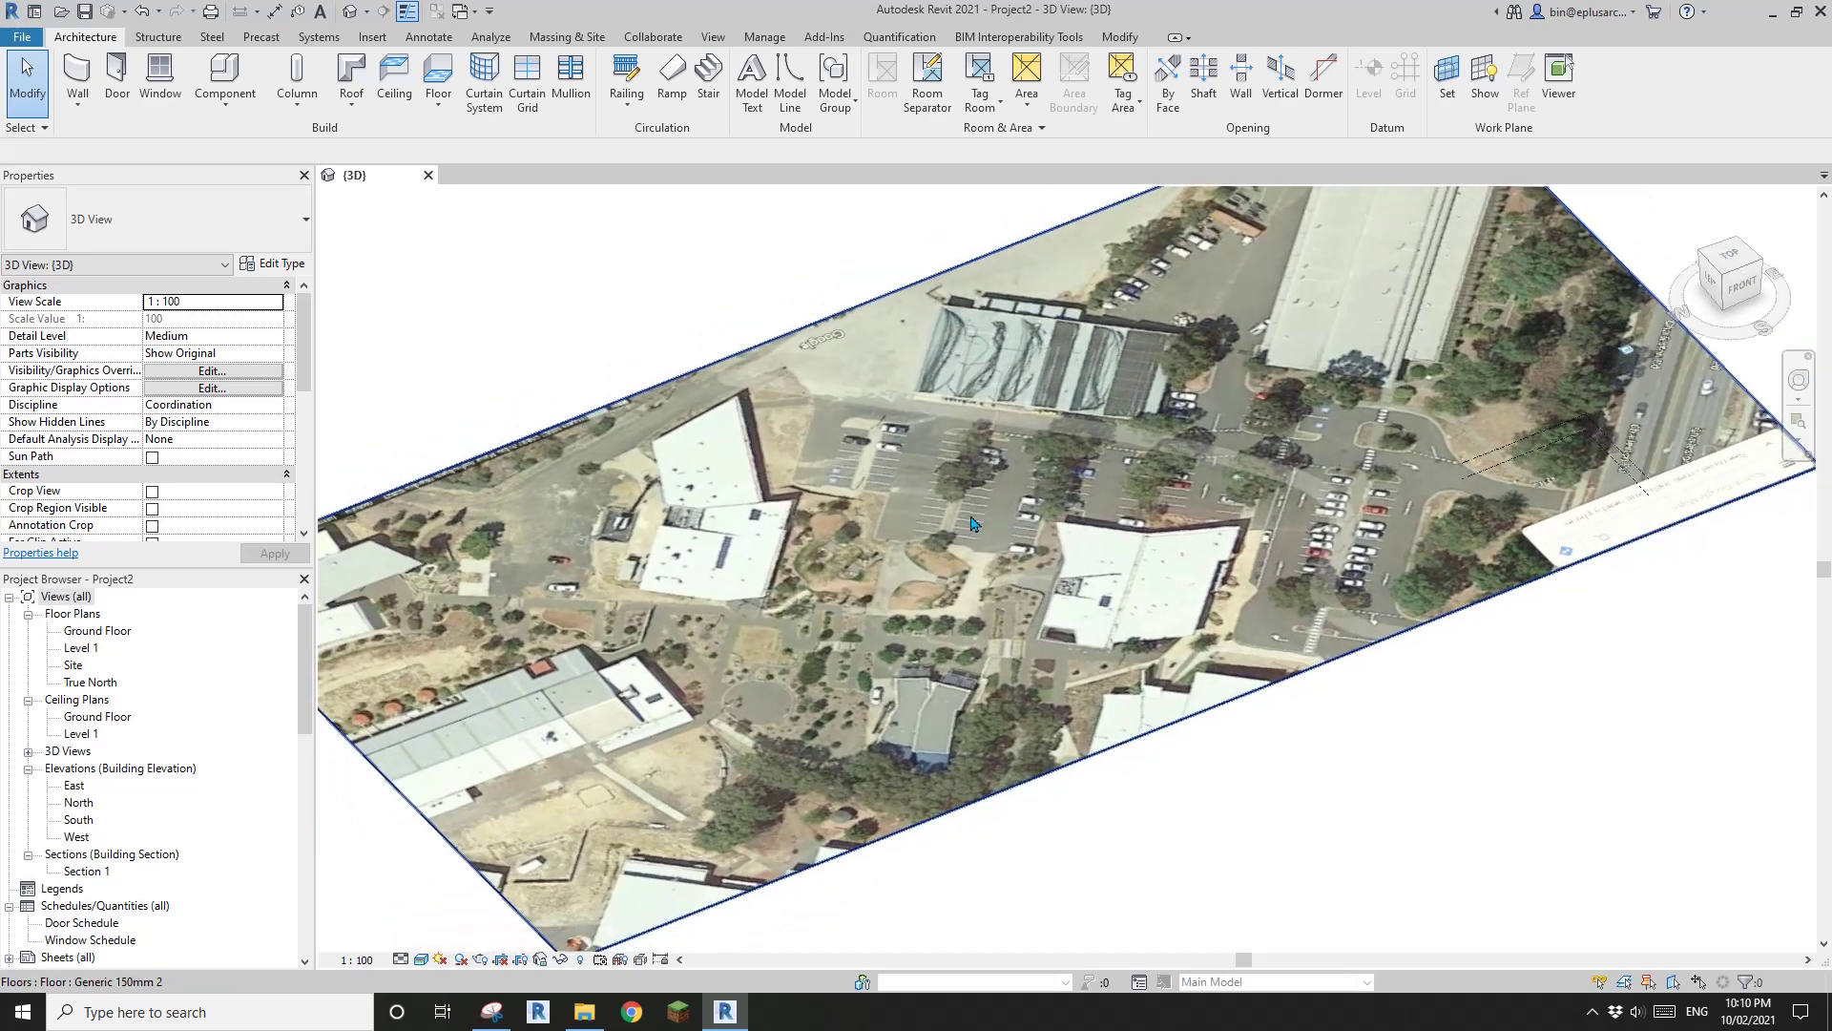
- Open the Ground Floor plan and set its visual style to Realistic so the aerial material is displayed
double_click(97, 631)
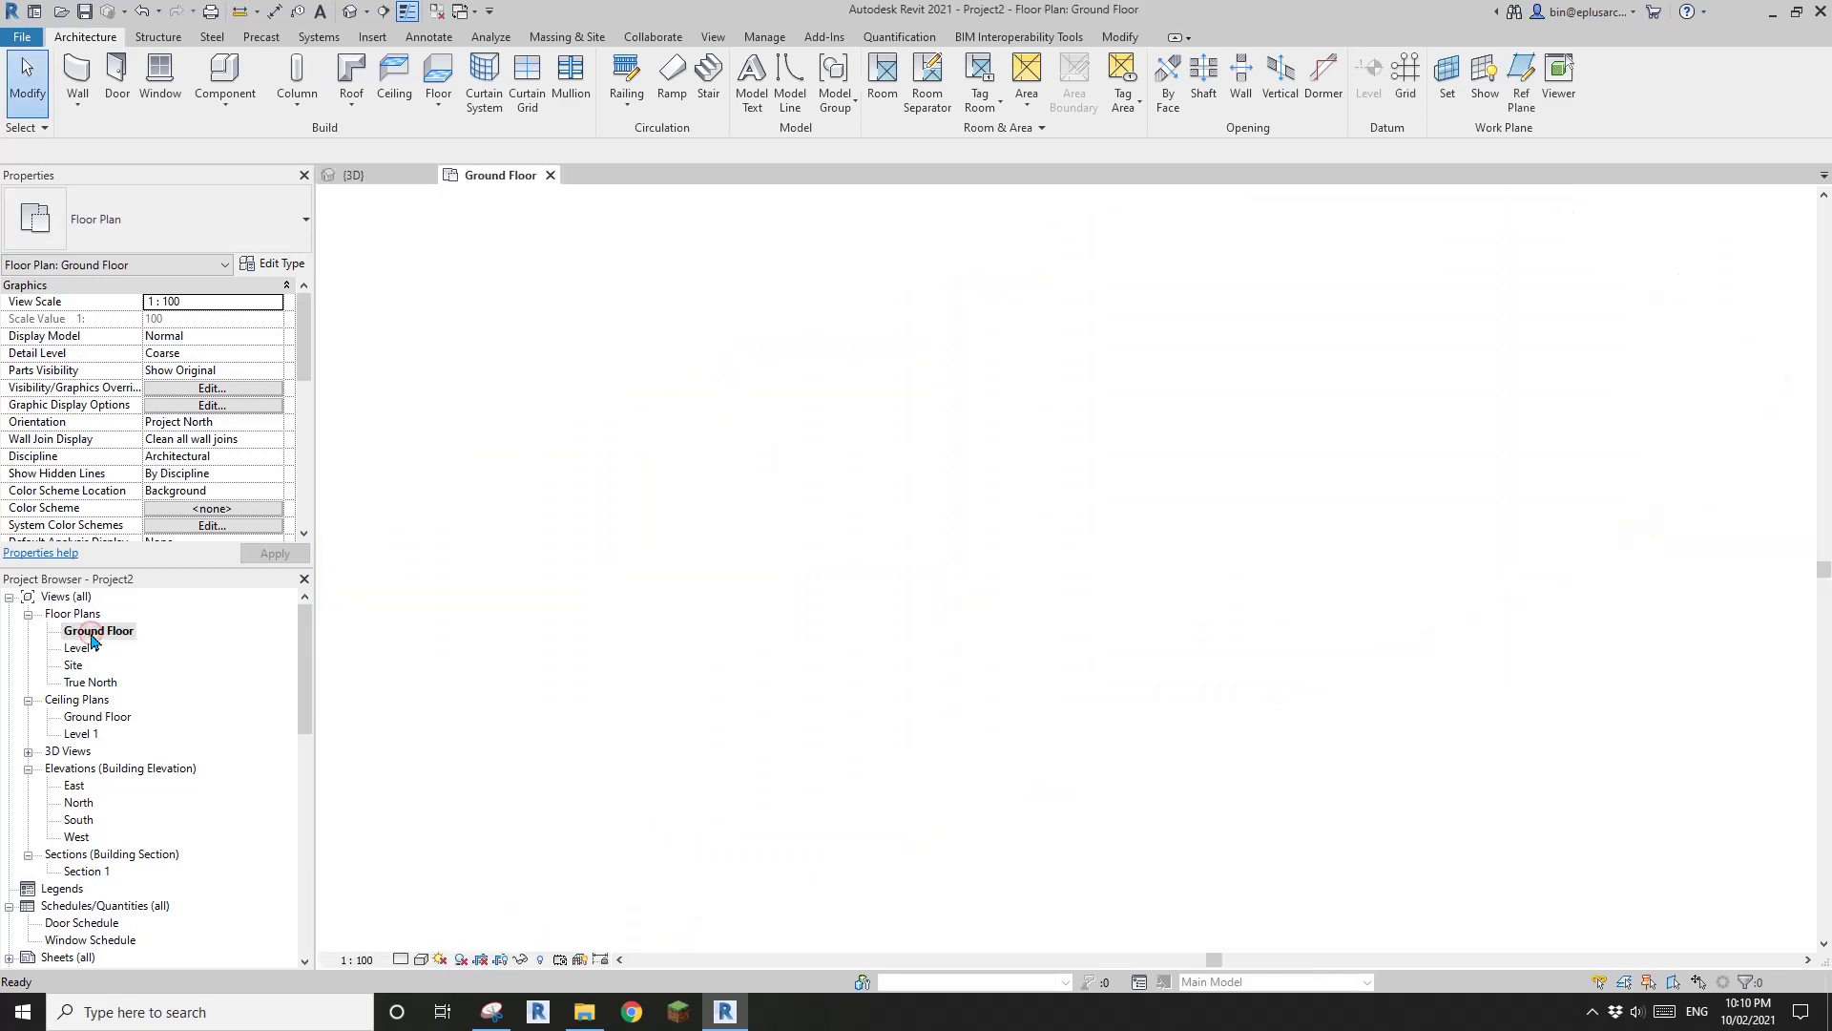
click(402, 959)
click(402, 938)
click(421, 959)
click(441, 933)
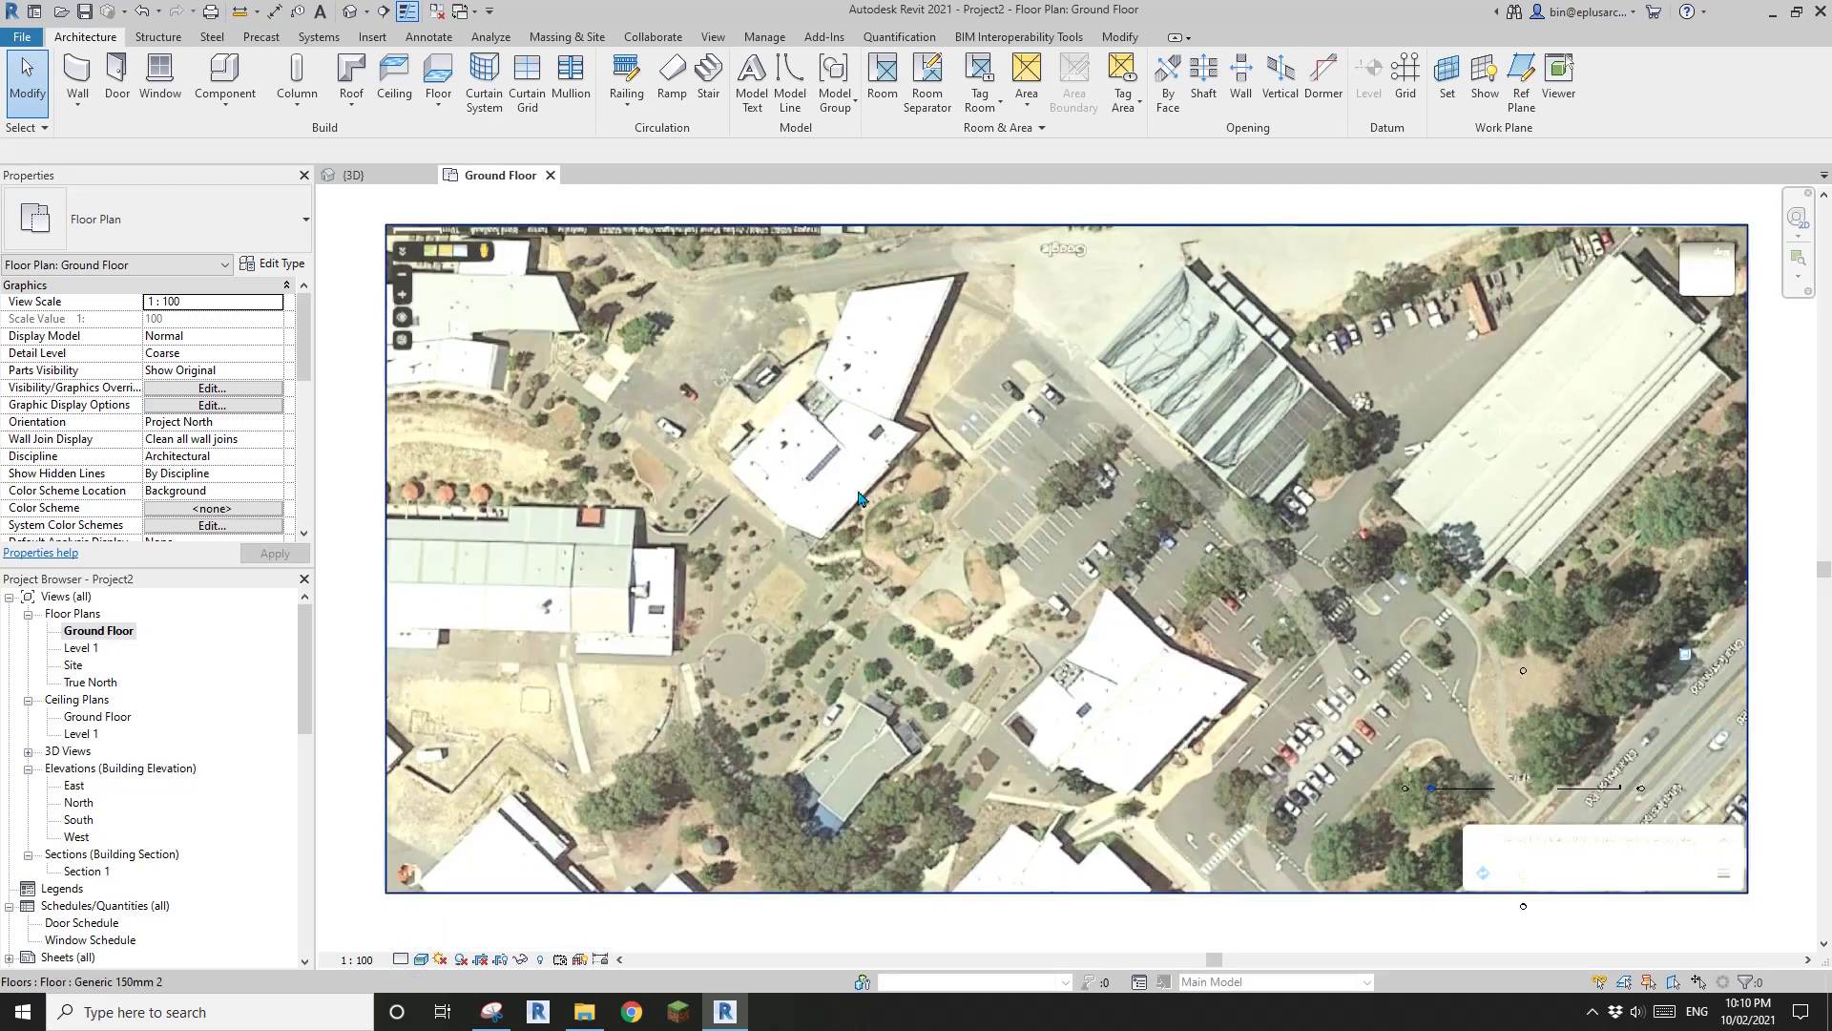
- Temporarily hide the aerial-mapped floor in the Ground Floor plan
click(889, 497)
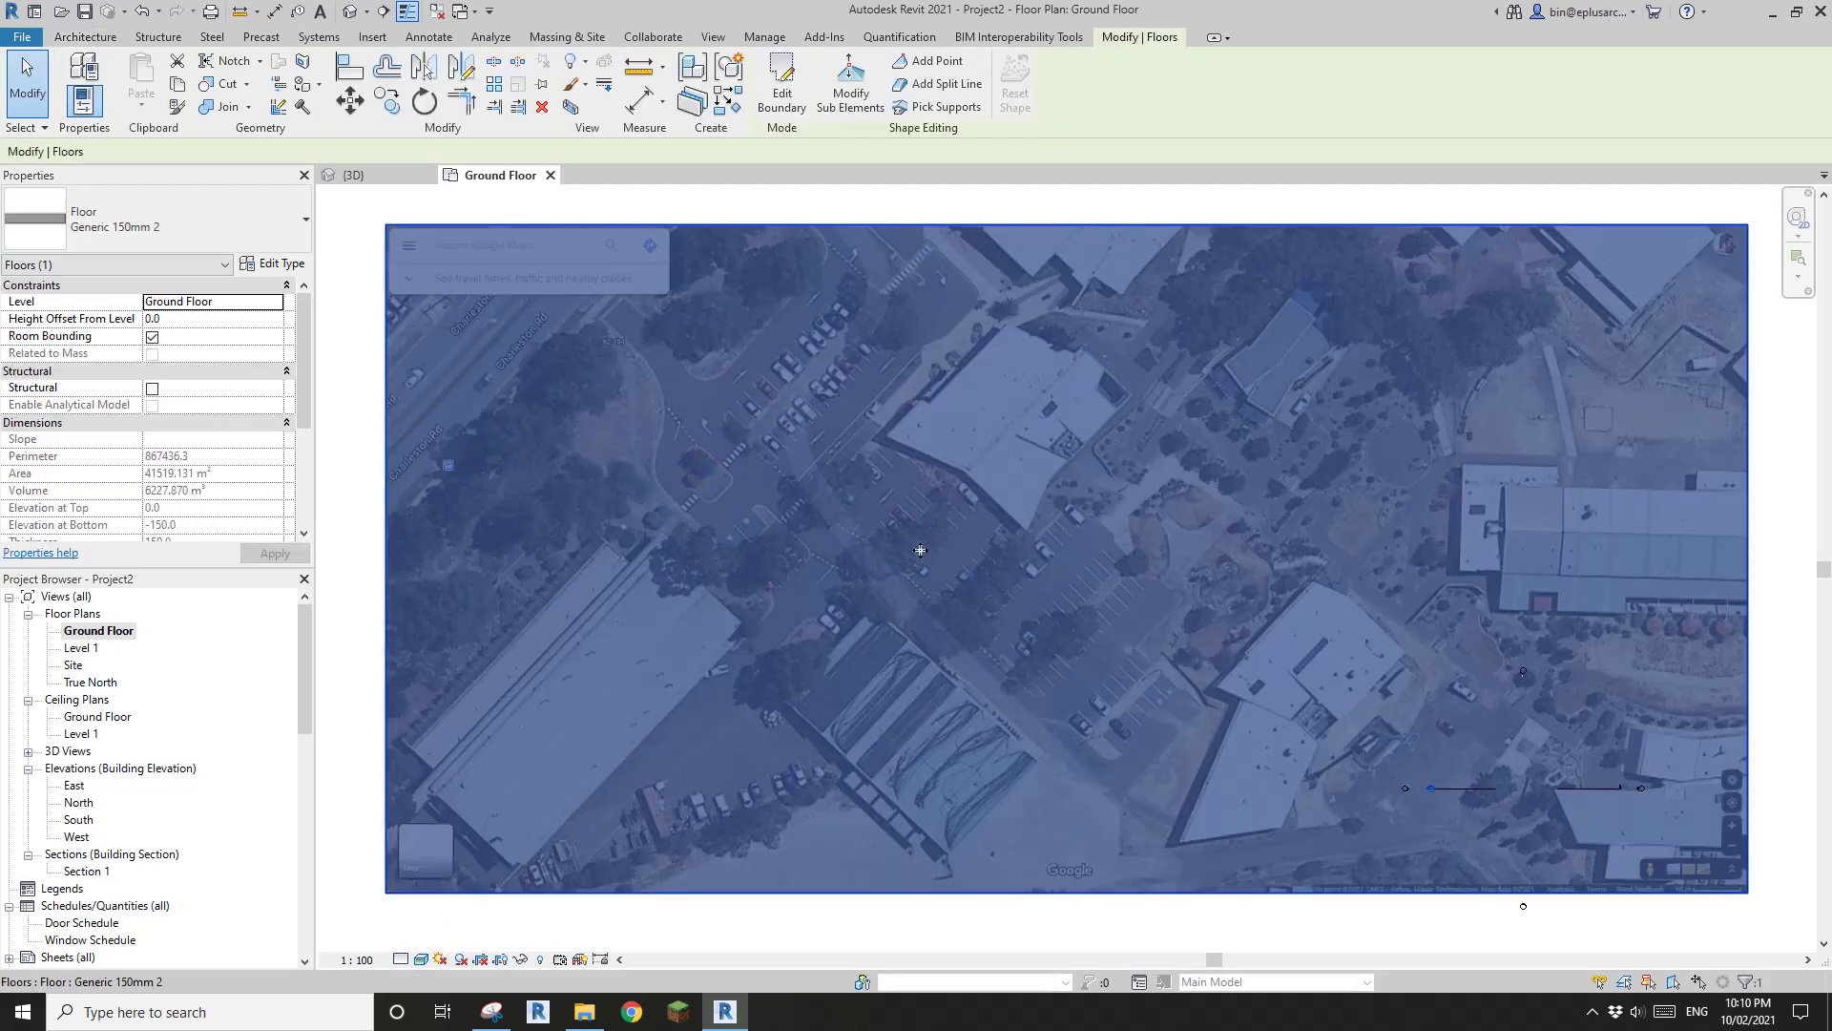
key(Escape)
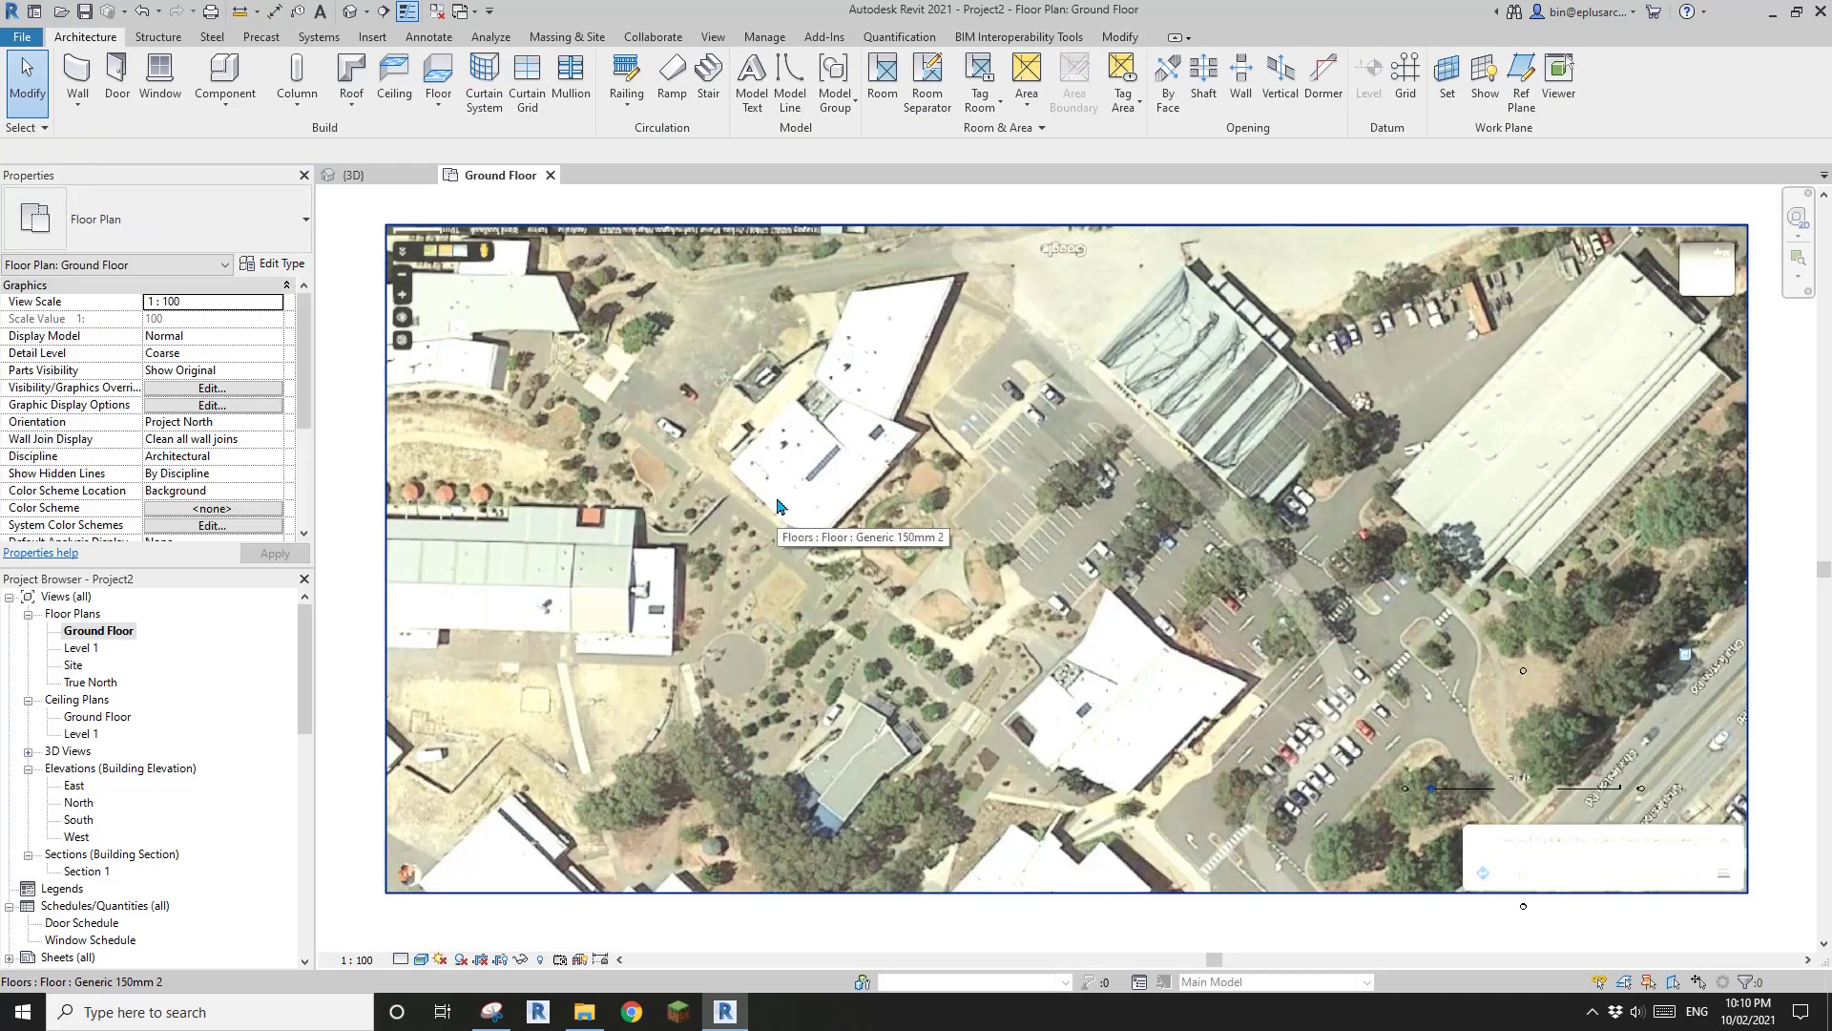
click(760, 484)
scroll(759, 484, down, 2)
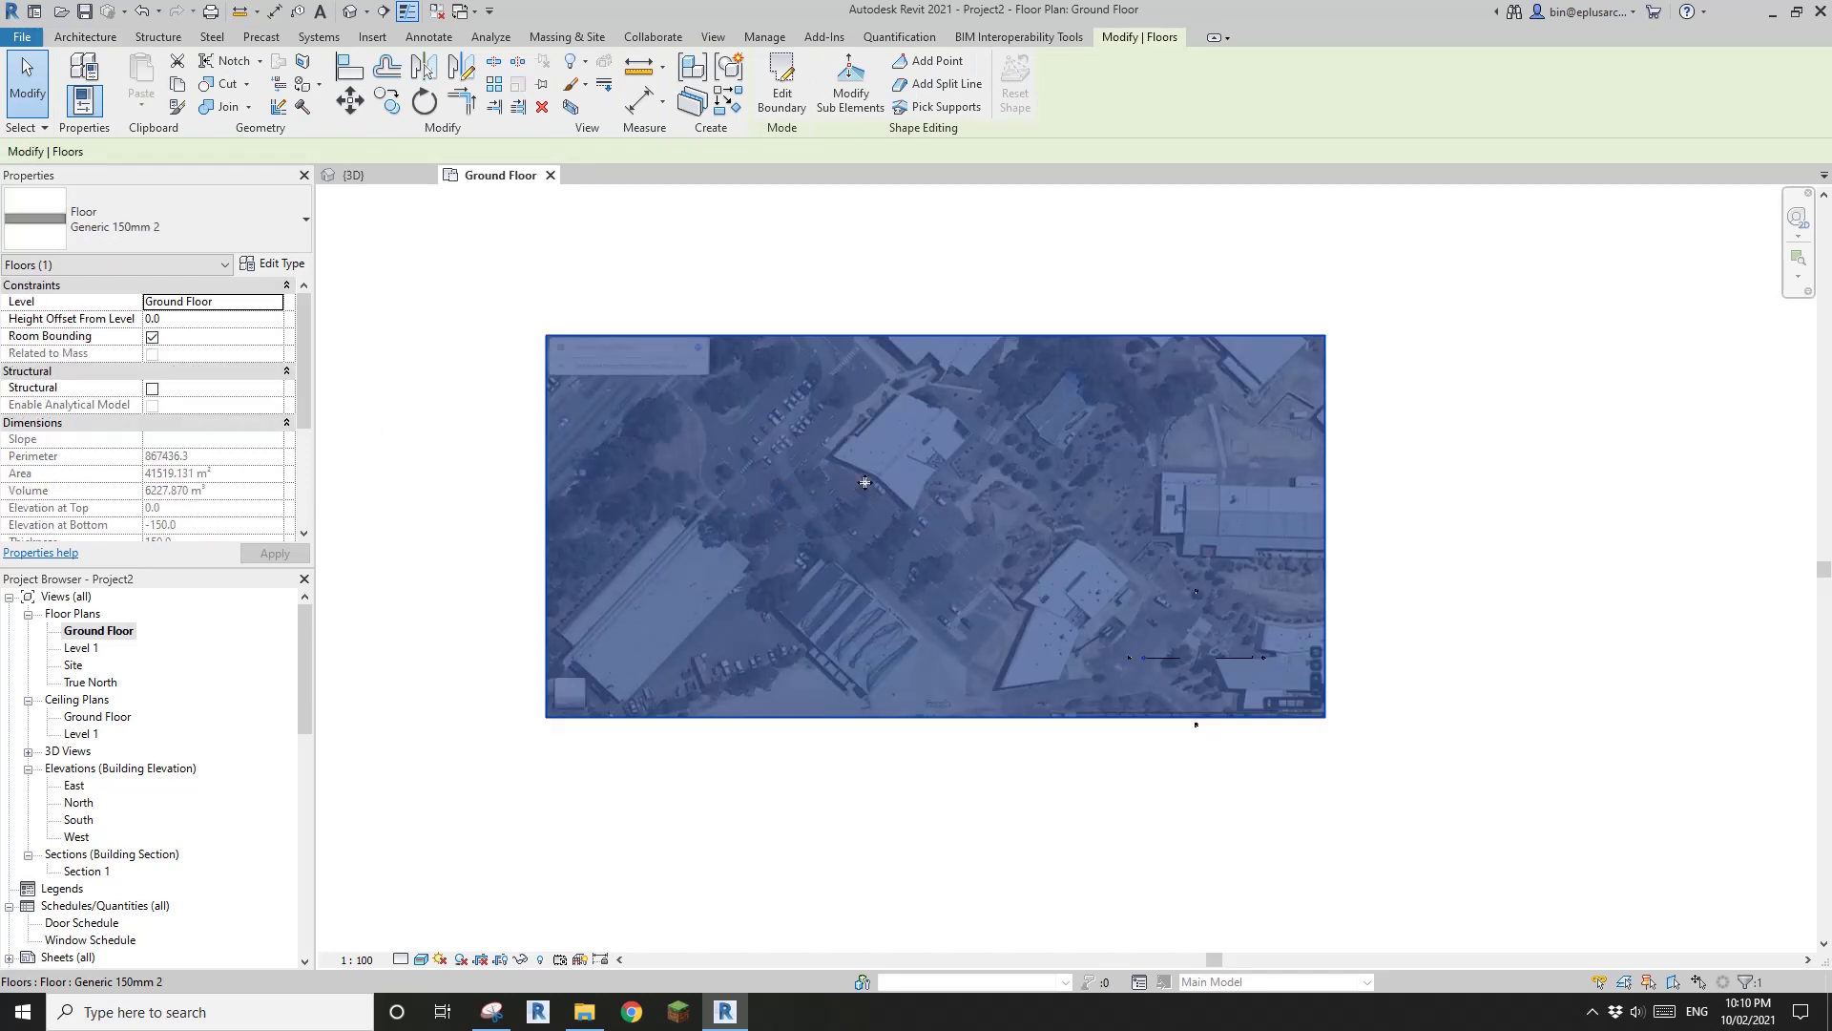
key(h)
key(h)
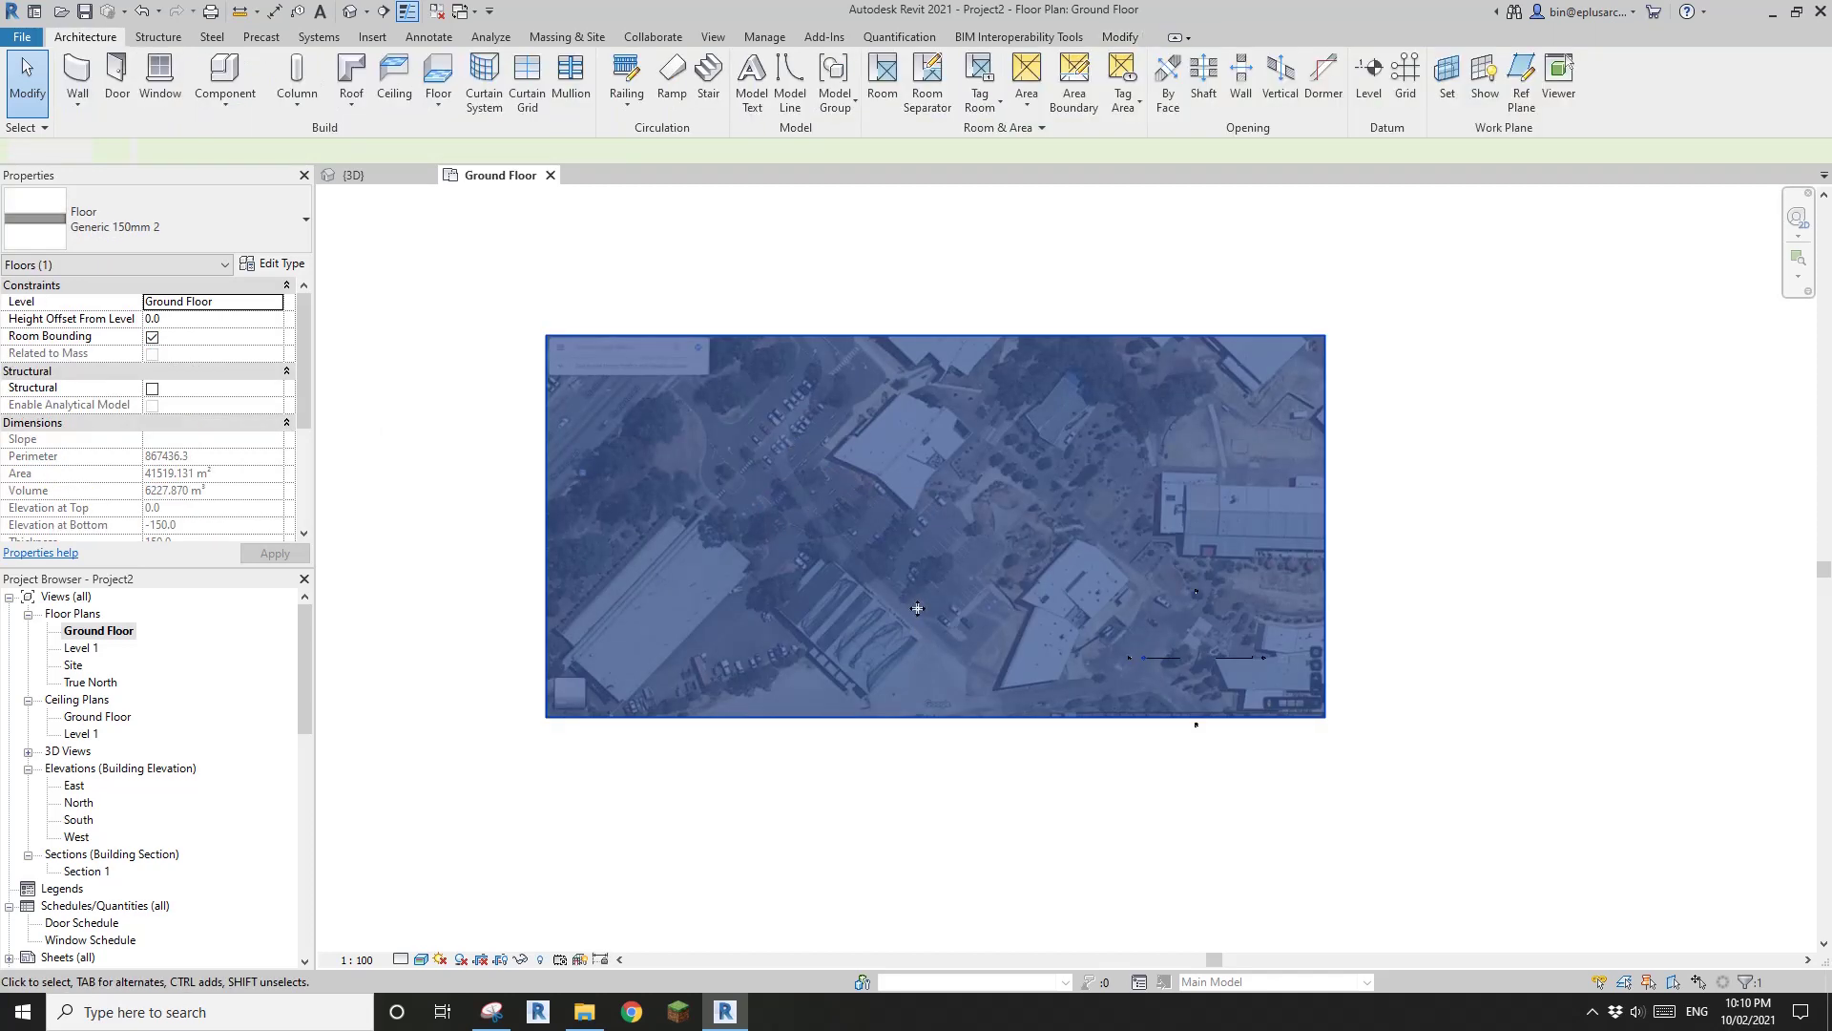
- Temporarily hide the Capture.JPG raster image as well, and reset the temporary hide/isolate in the Ground Floor plan
click(897, 584)
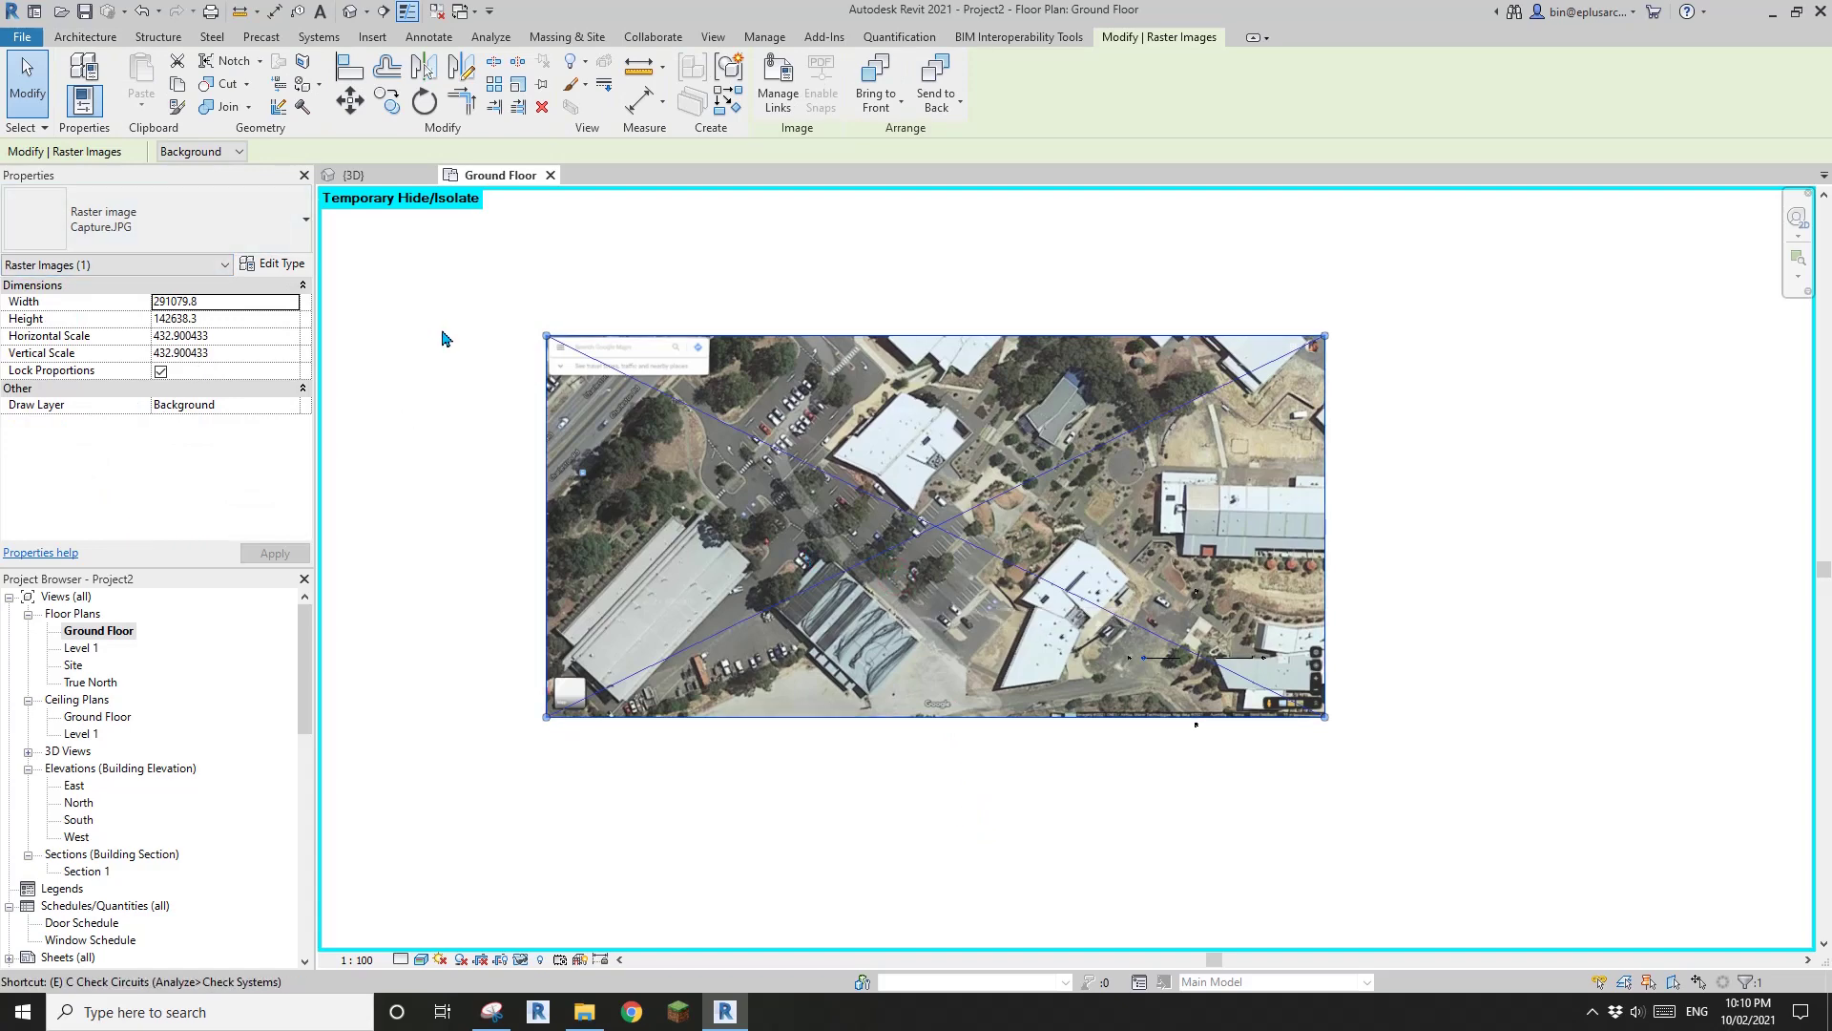
key(h)
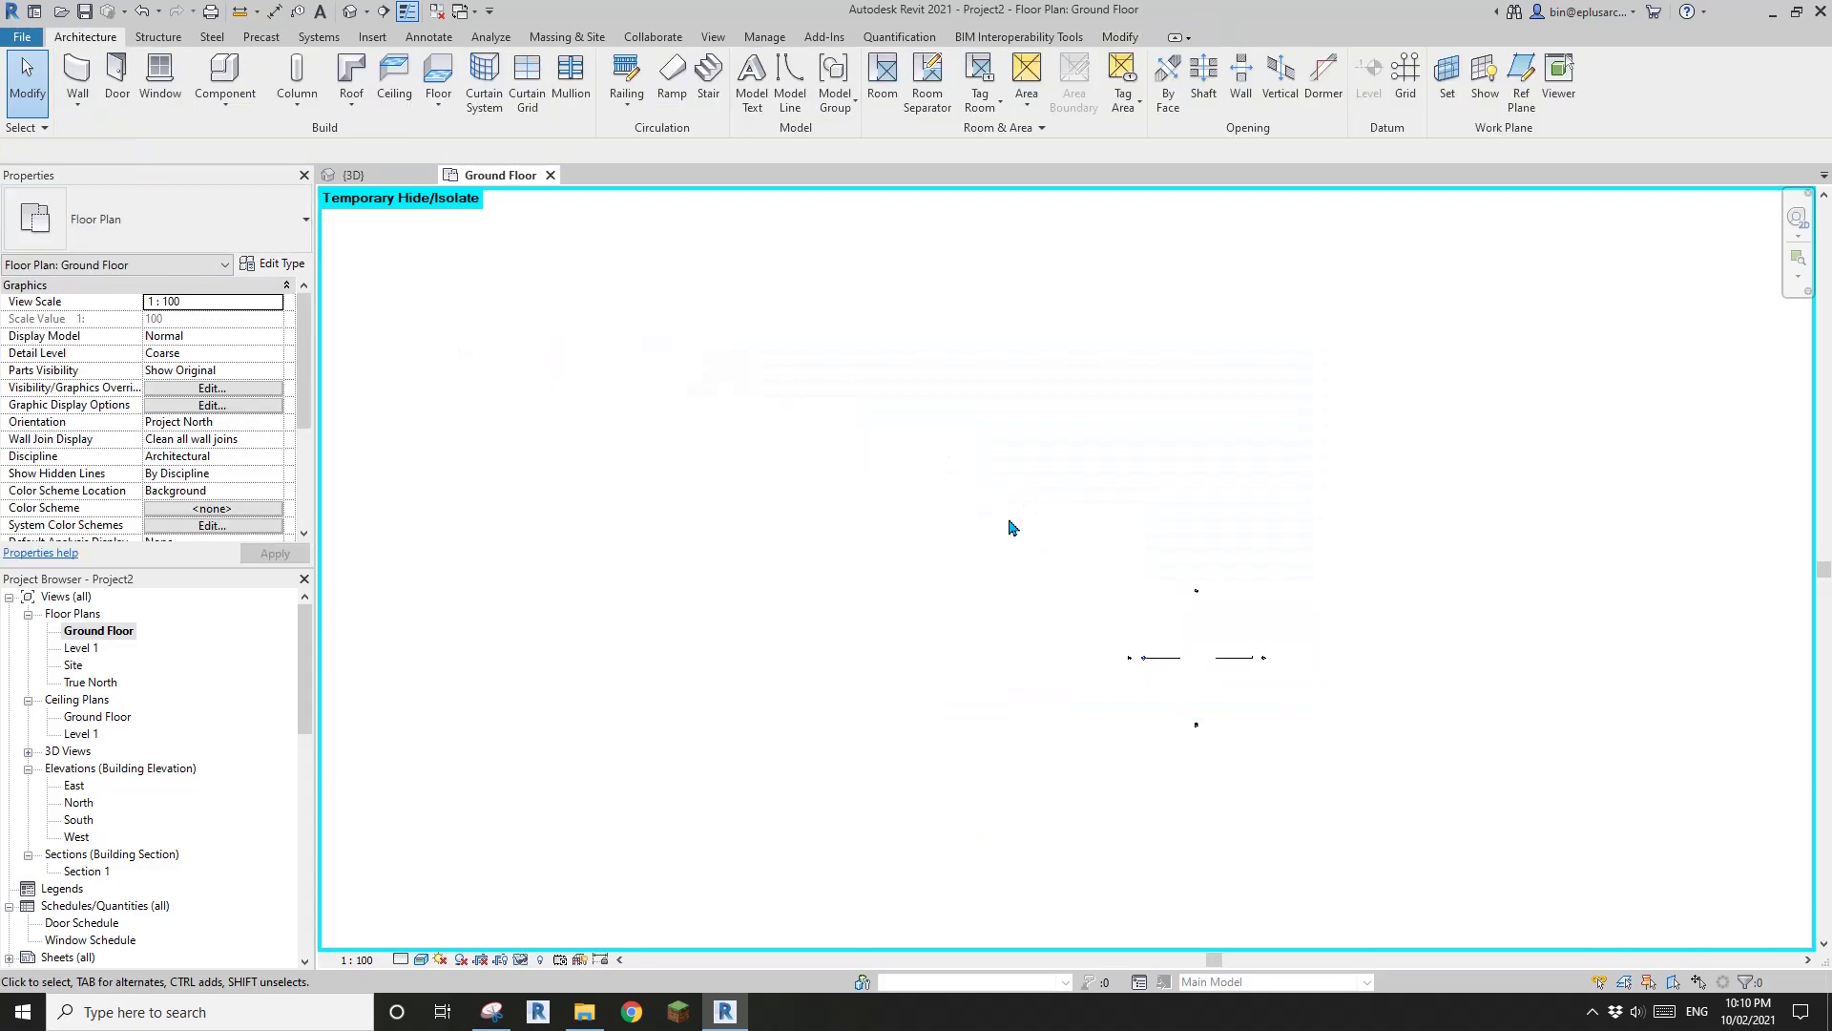
key(h)
key(r)
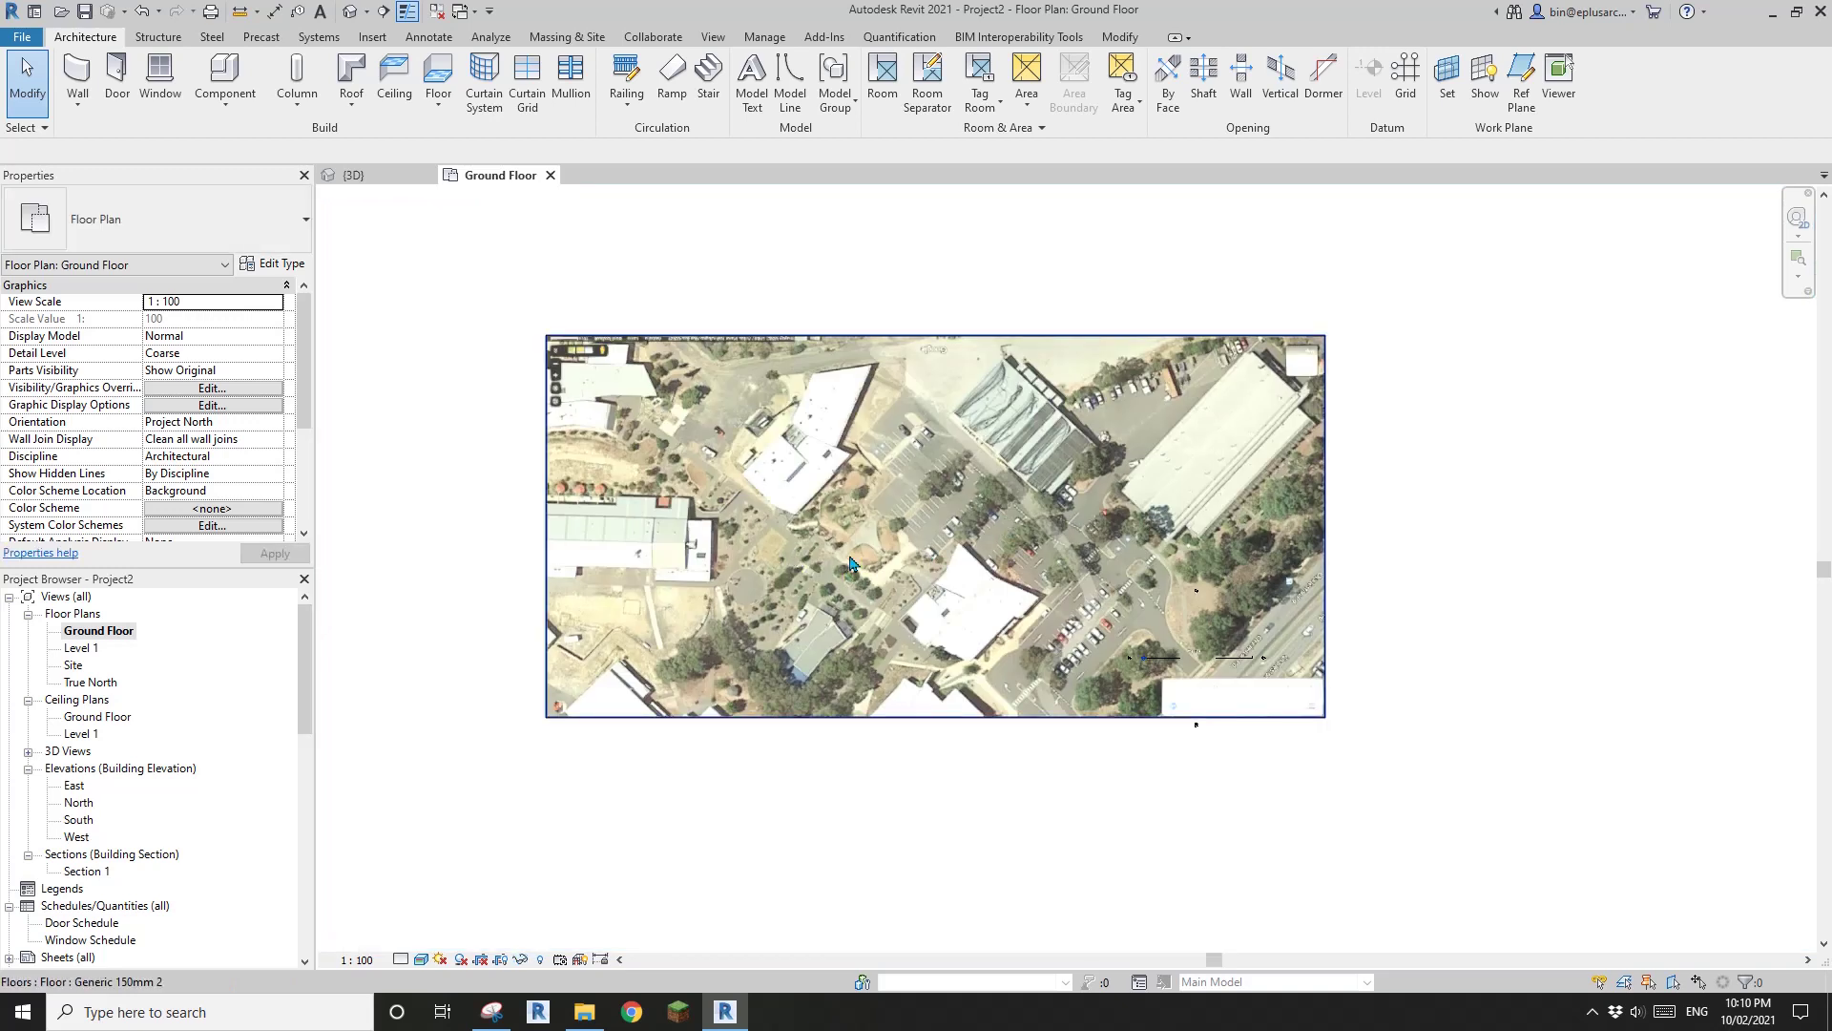
click(850, 563)
scroll(849, 564, up, 3)
key(Escape)
- Create a camera view in the Ground Floor plan, looking from the floor's lower-left area toward its upper middle
scroll(970, 621, down, 2)
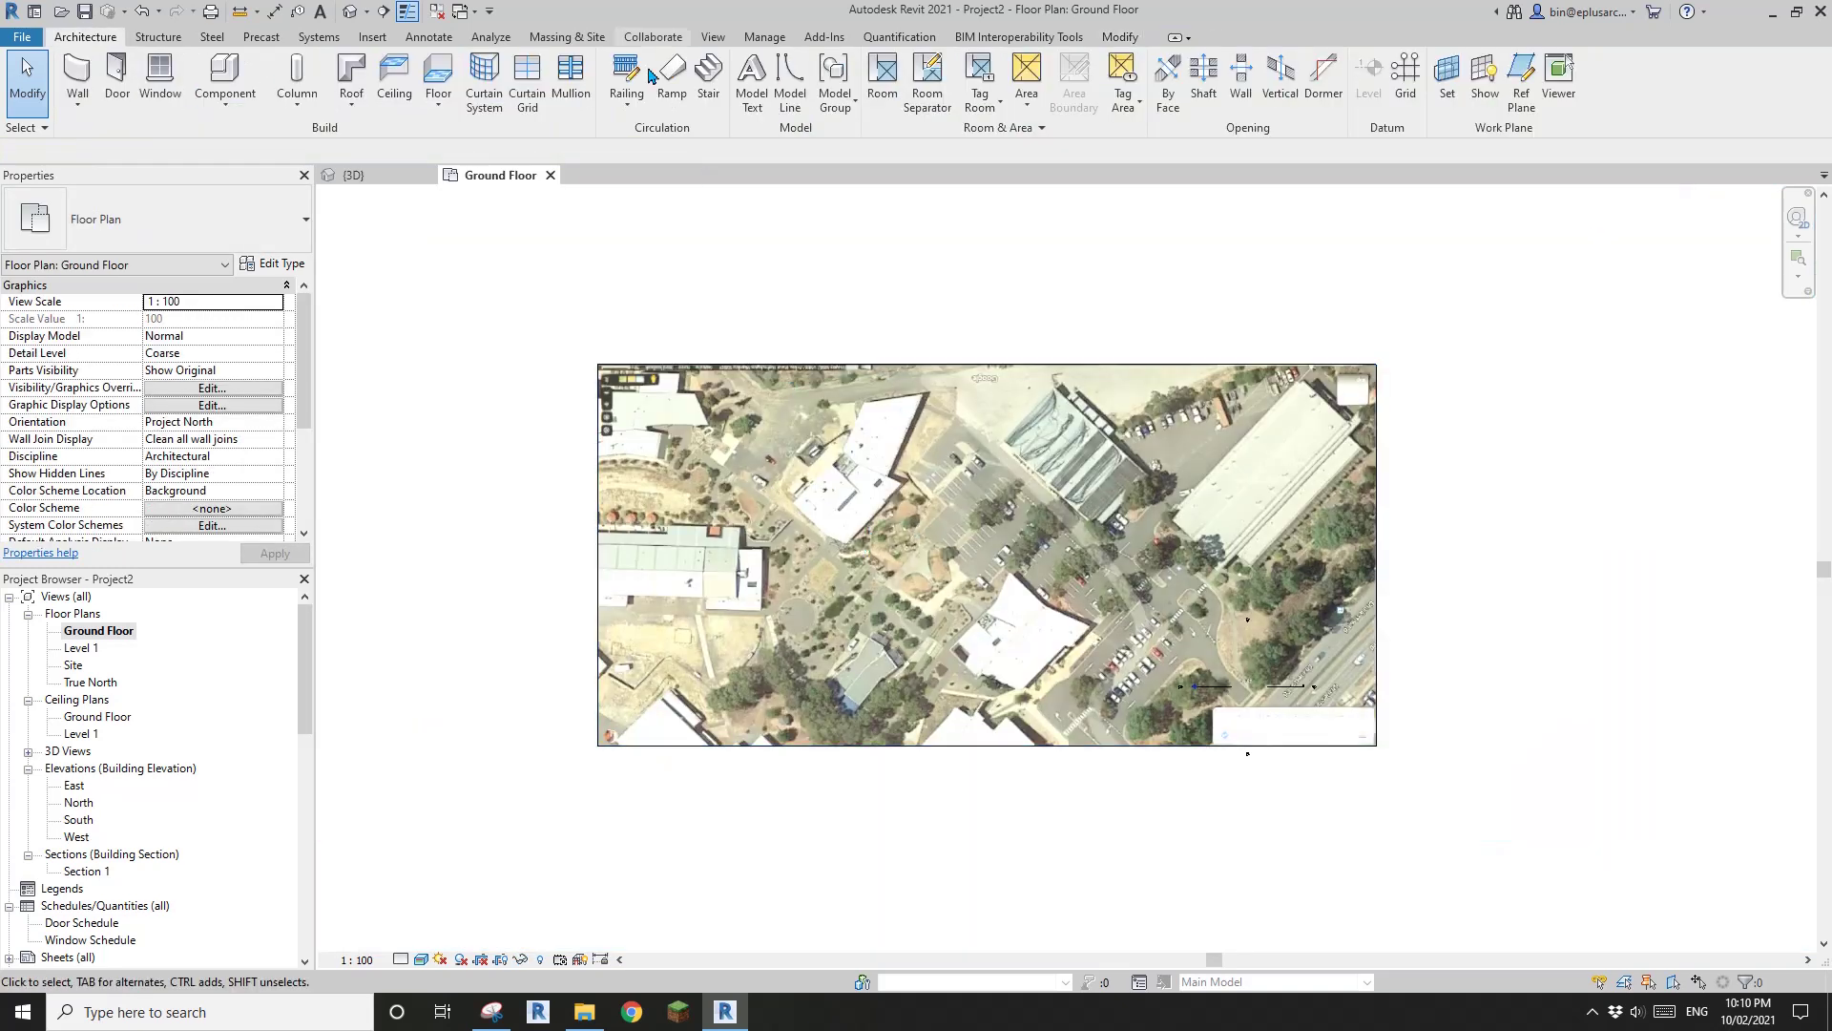
click(711, 38)
click(601, 107)
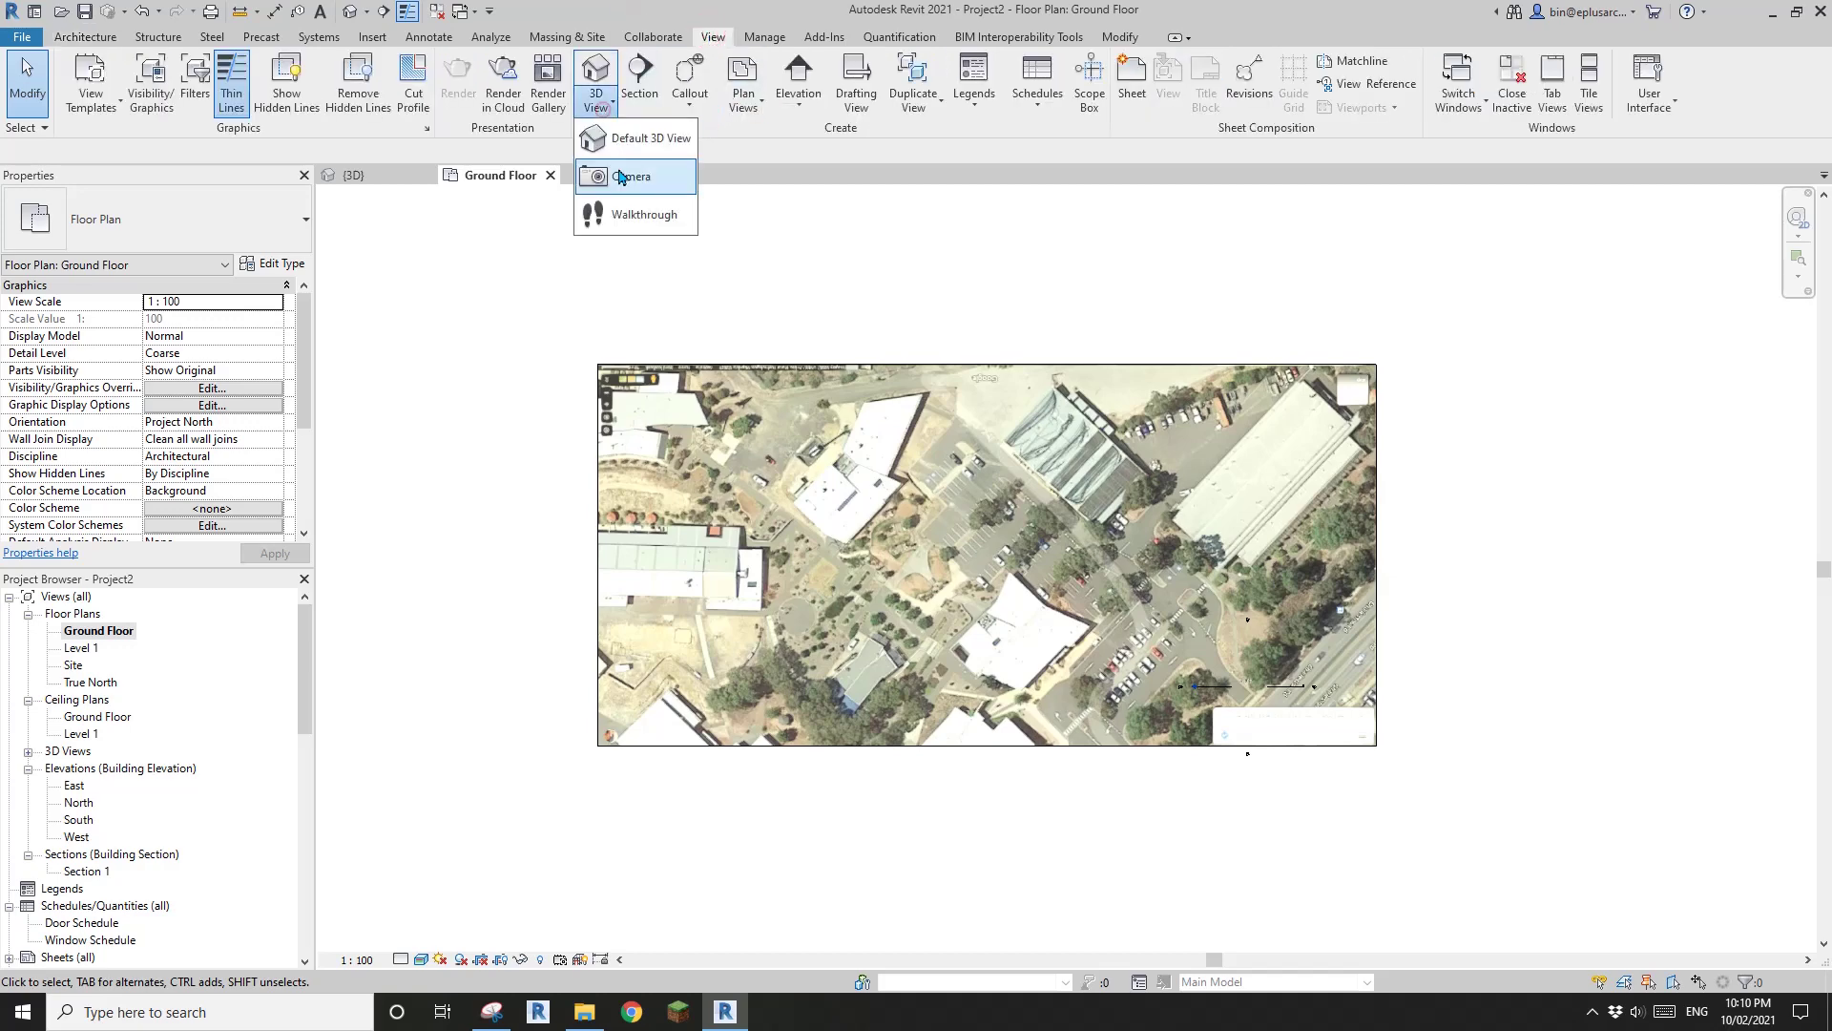
click(622, 181)
click(720, 674)
click(1148, 451)
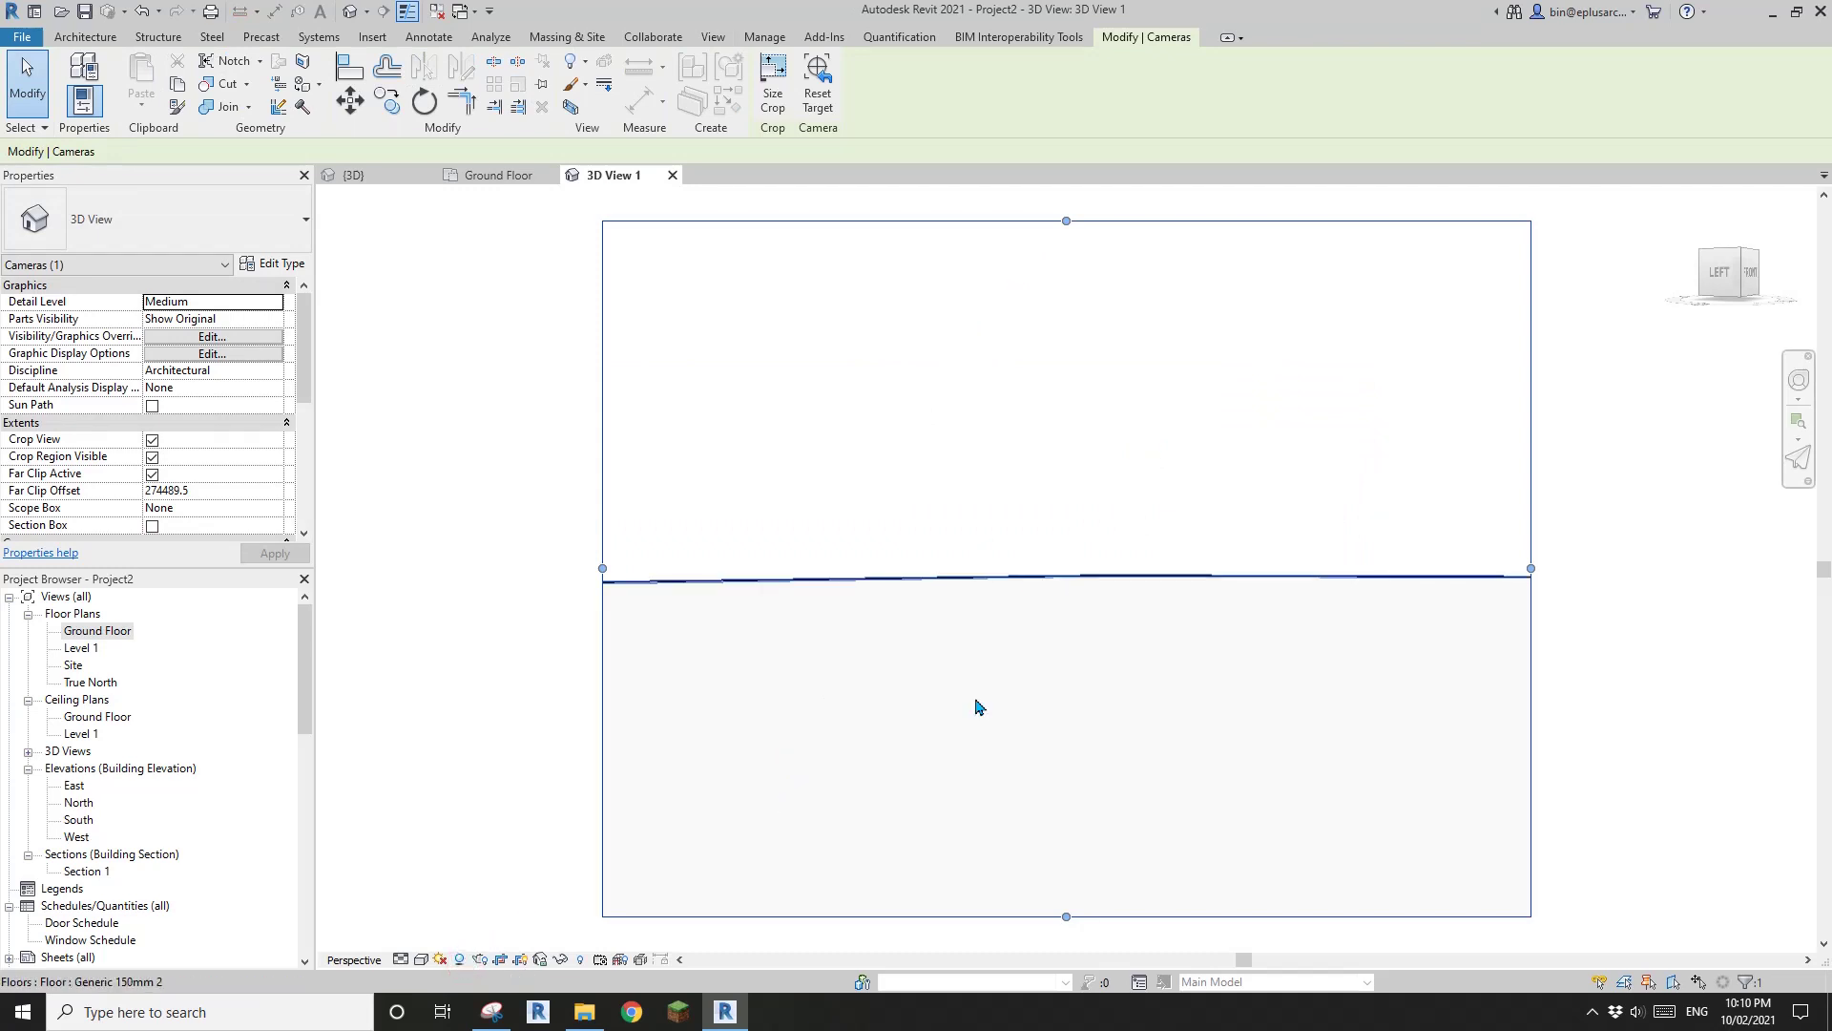
- Set the camera view's visual style to Realistic, turn the camera across the aerial ground surface, and deselect everything
click(421, 960)
click(442, 939)
scroll(996, 785, down, 1)
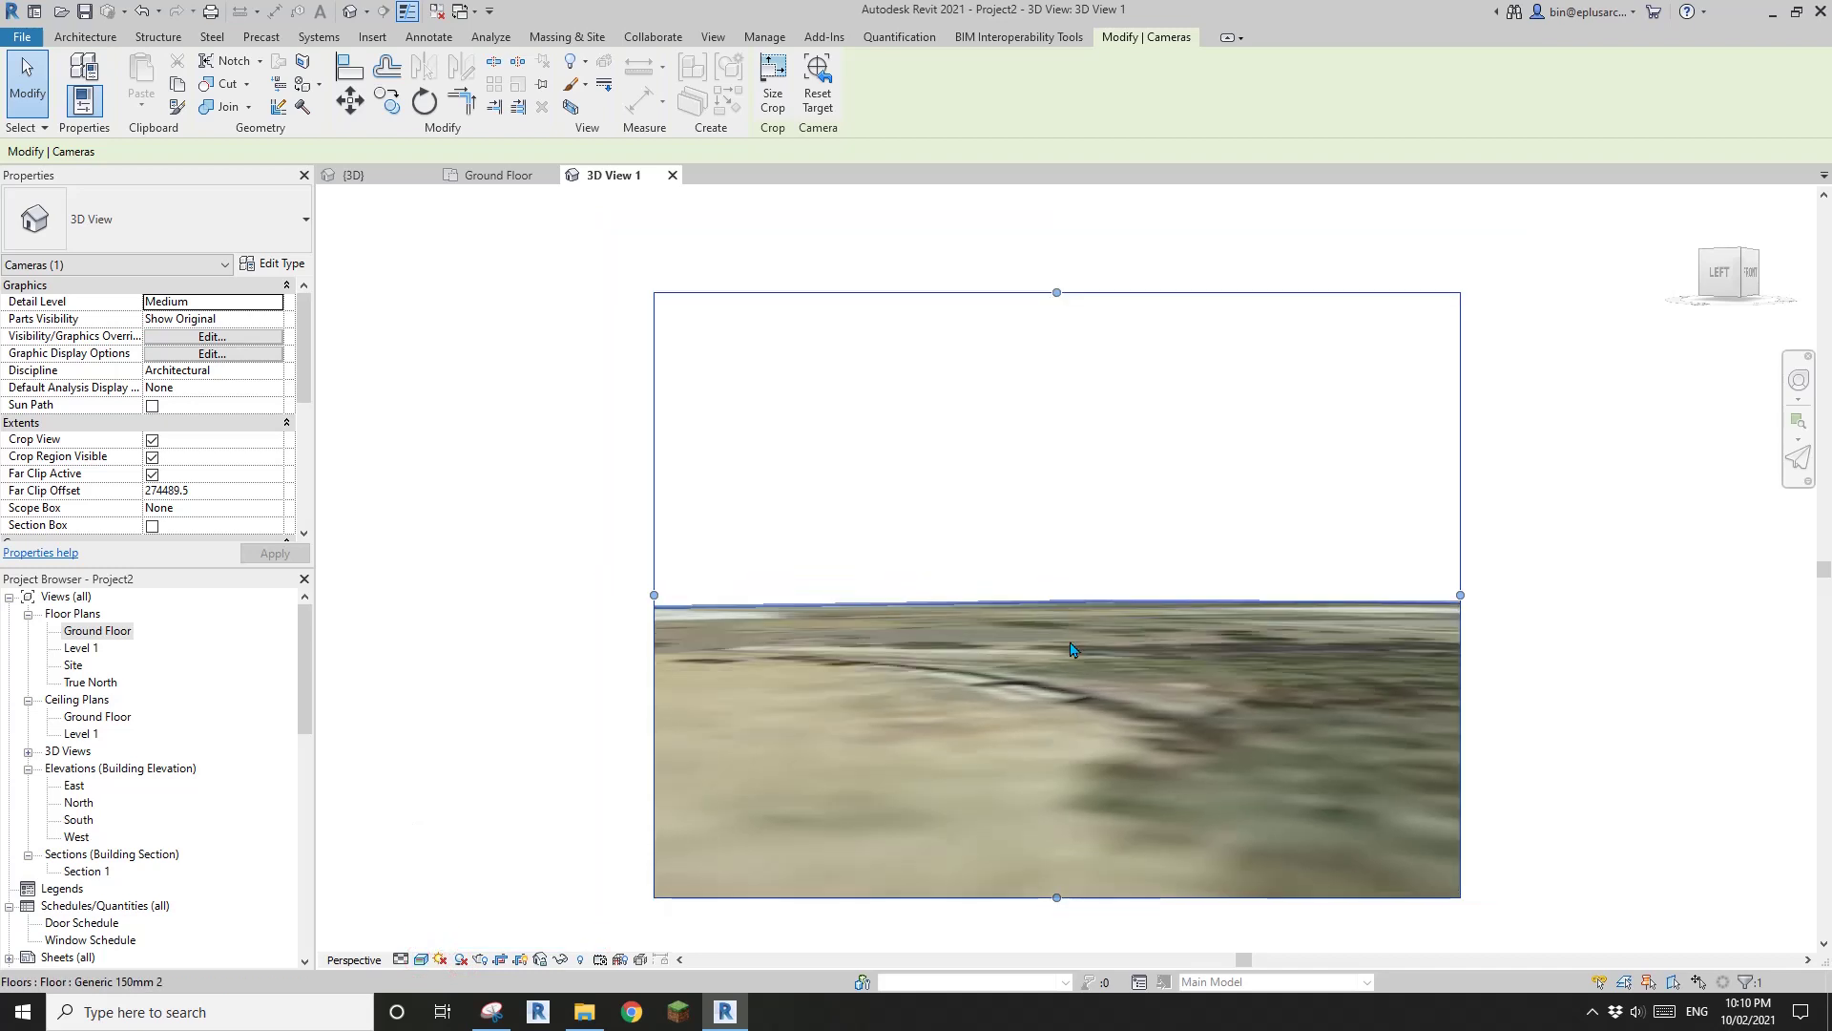
click(1058, 664)
middle_drag(1072, 729, 1232, 659)
key(Escape)
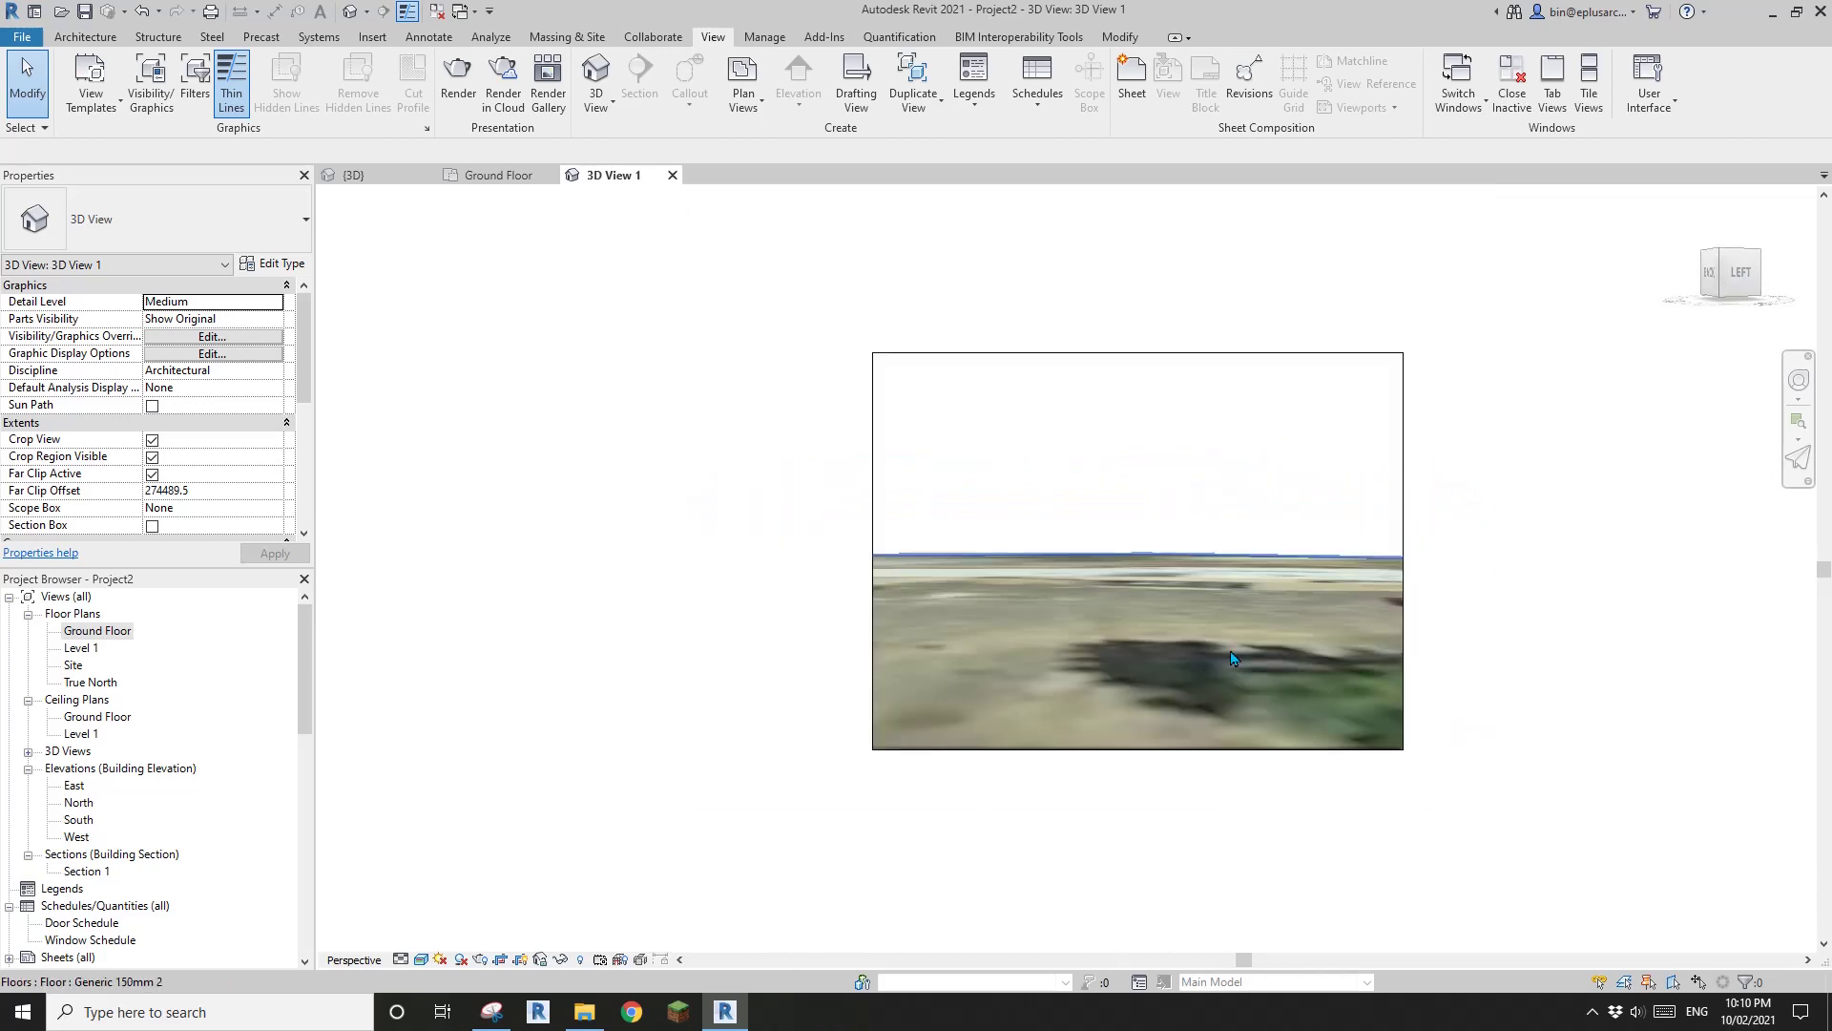
- Examine the aerial-mapped floor from several sides and close up in the default 3D view
click(357, 15)
scroll(996, 542, down, 2)
shift+middle_drag(1241, 559, 968, 630)
scroll(1045, 554, up, 3)
scroll(1094, 578, up, 1)
scroll(1002, 570, up, 1)
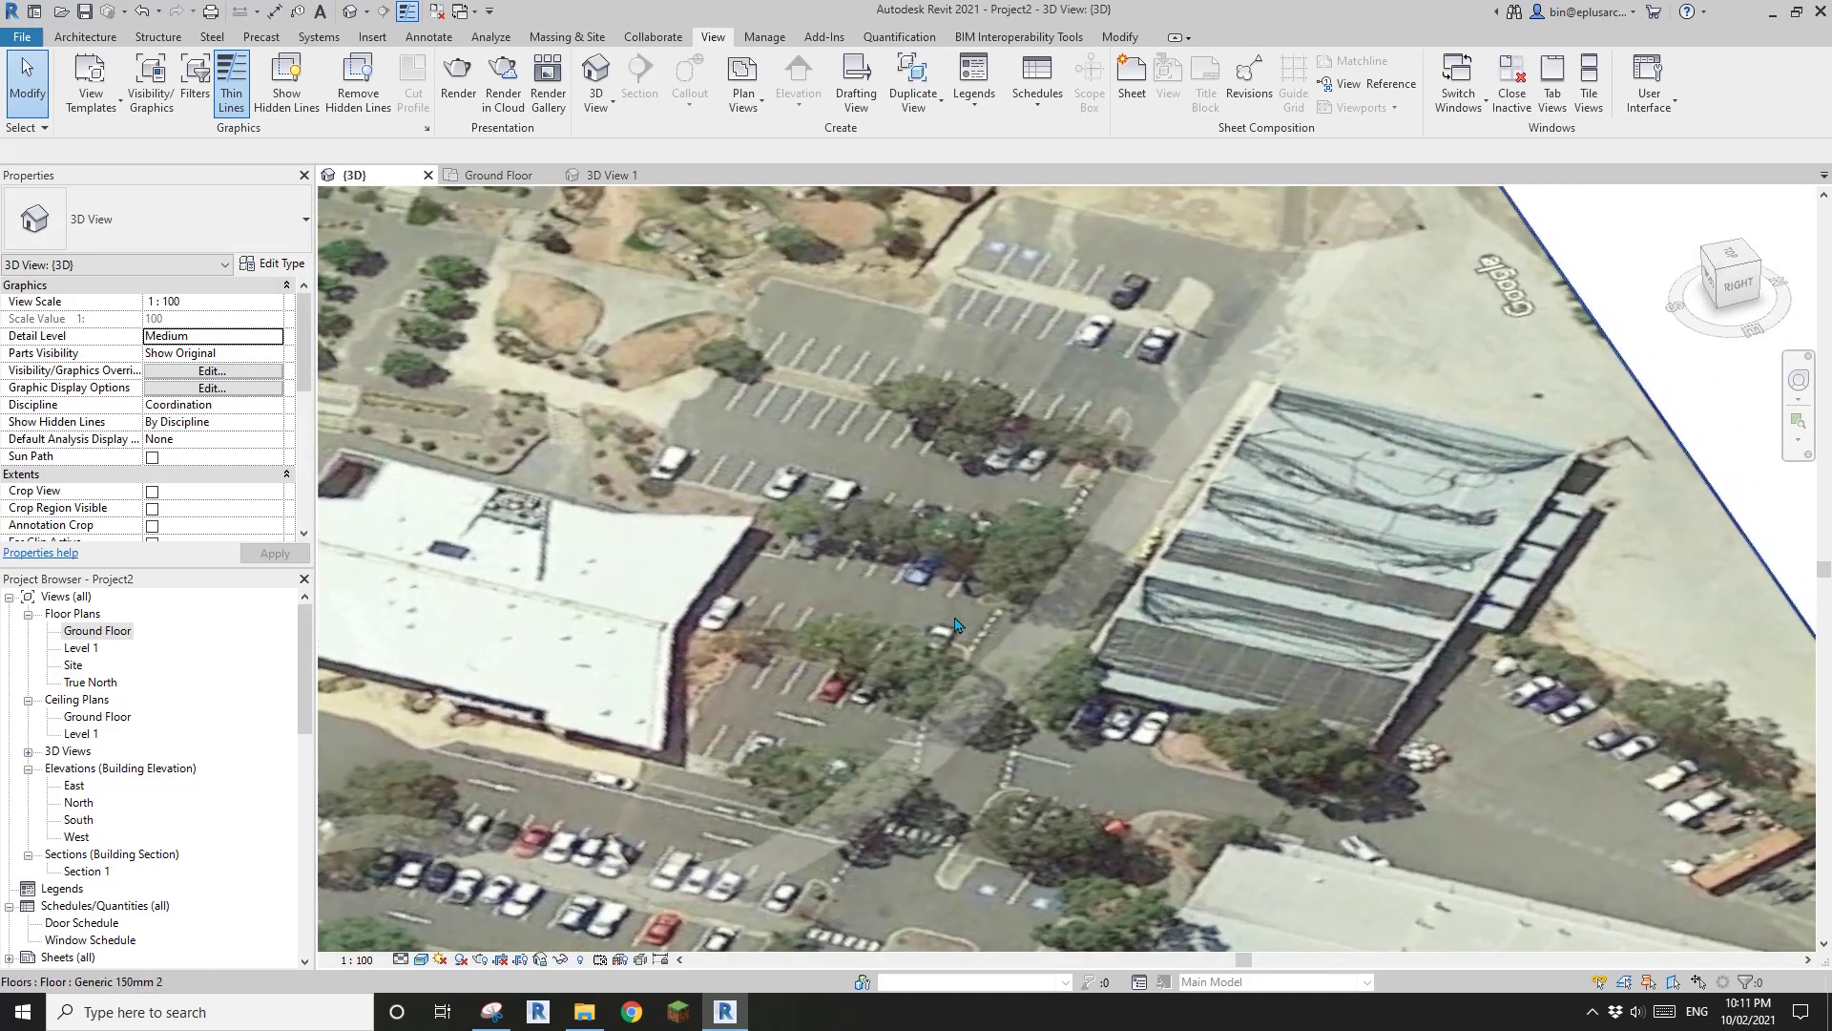
scroll(948, 623, down, 5)
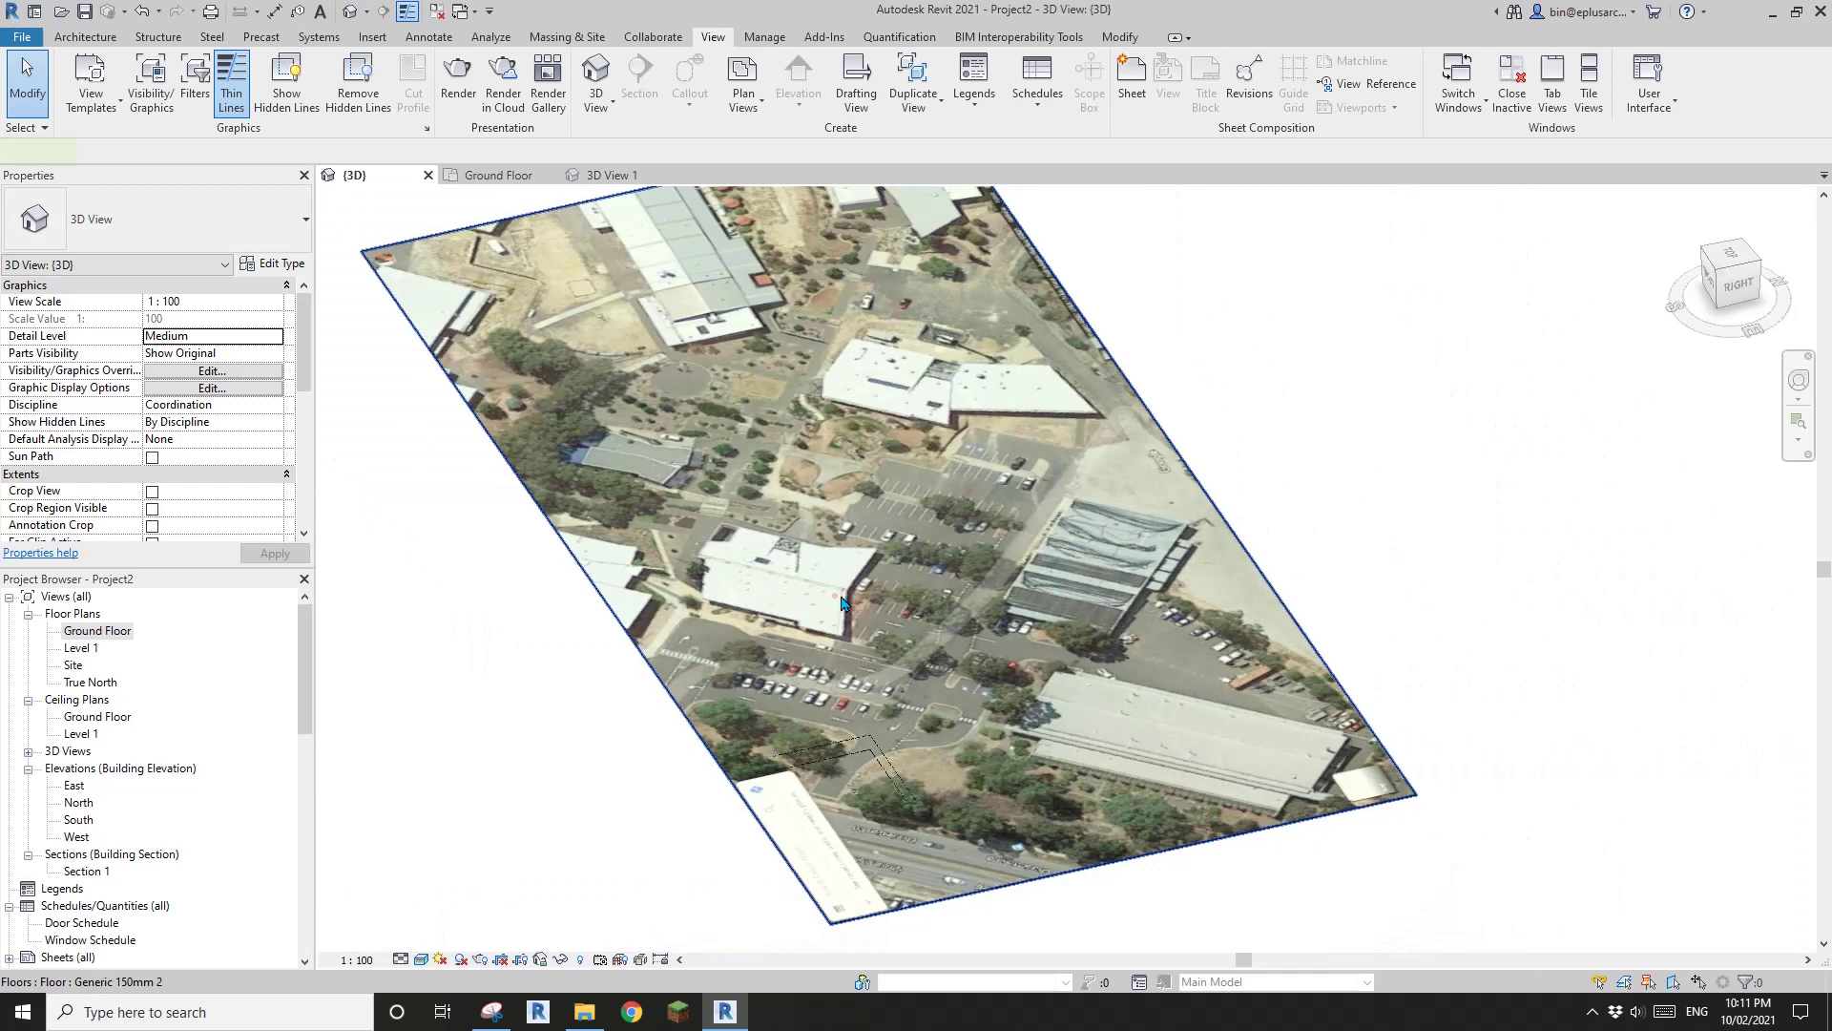
shift+middle_drag(841, 603, 1183, 782)
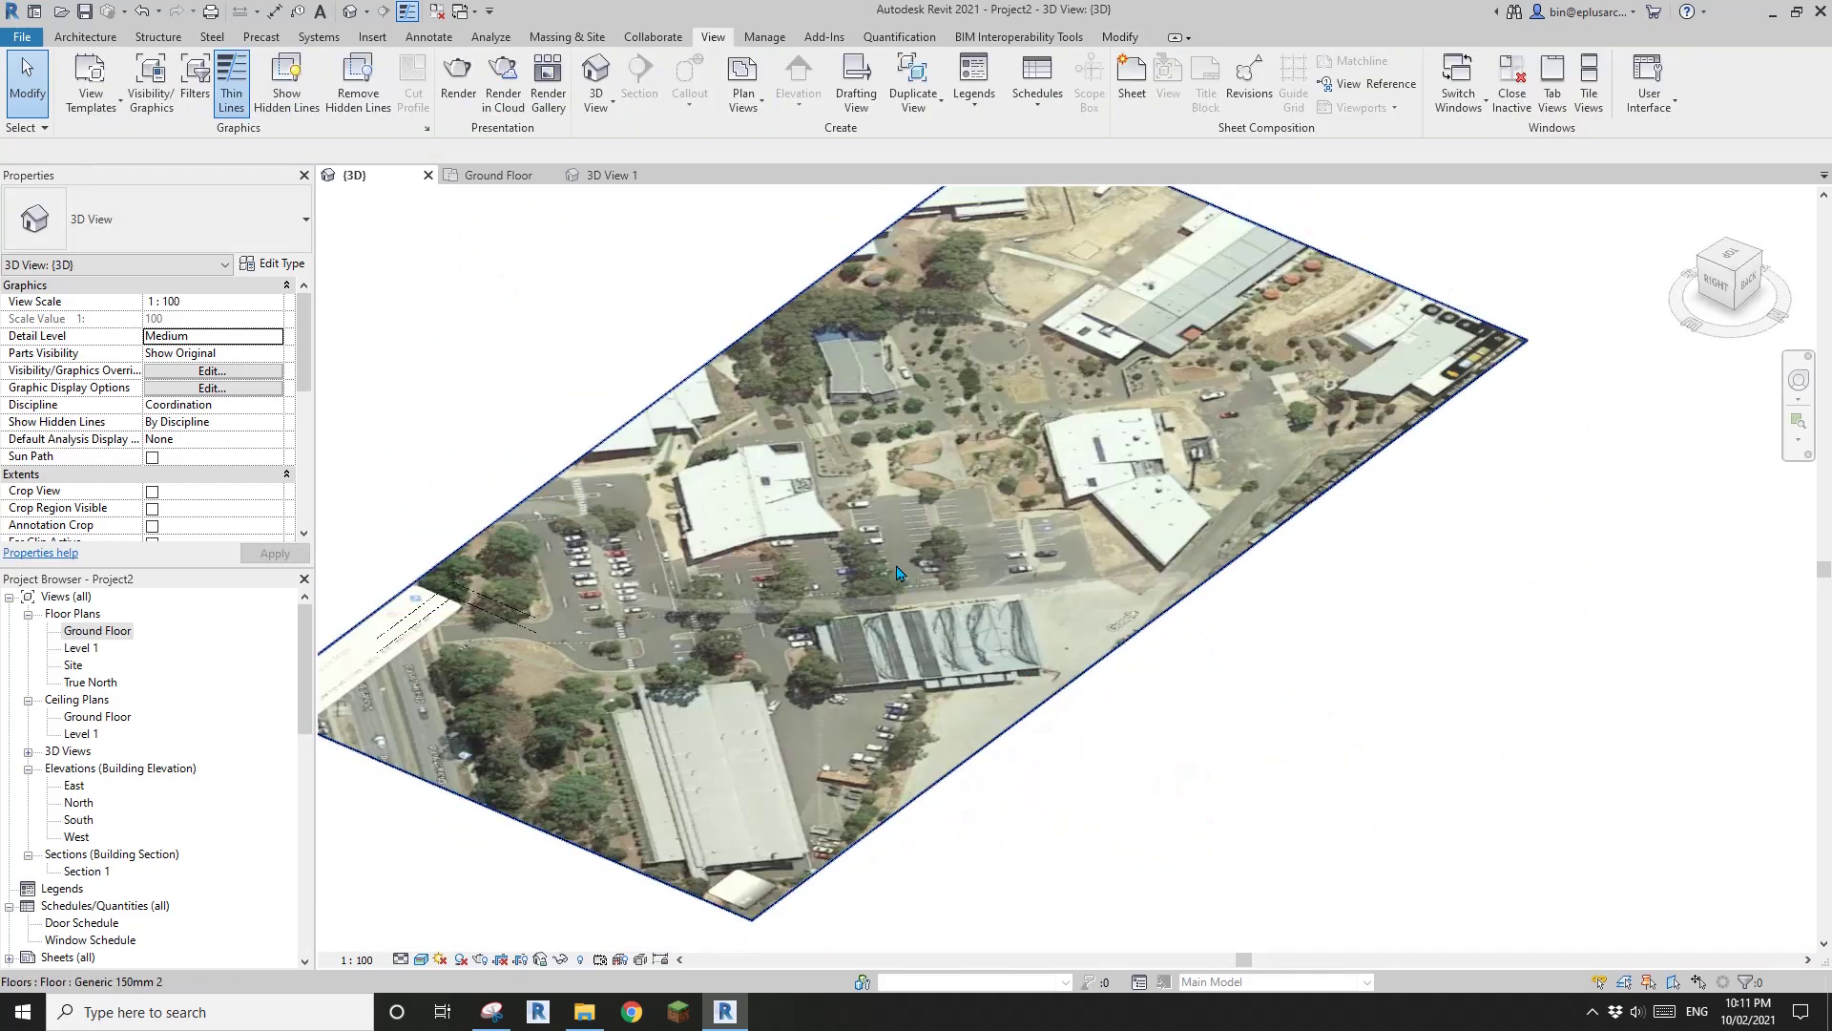
scroll(898, 547, up, 3)
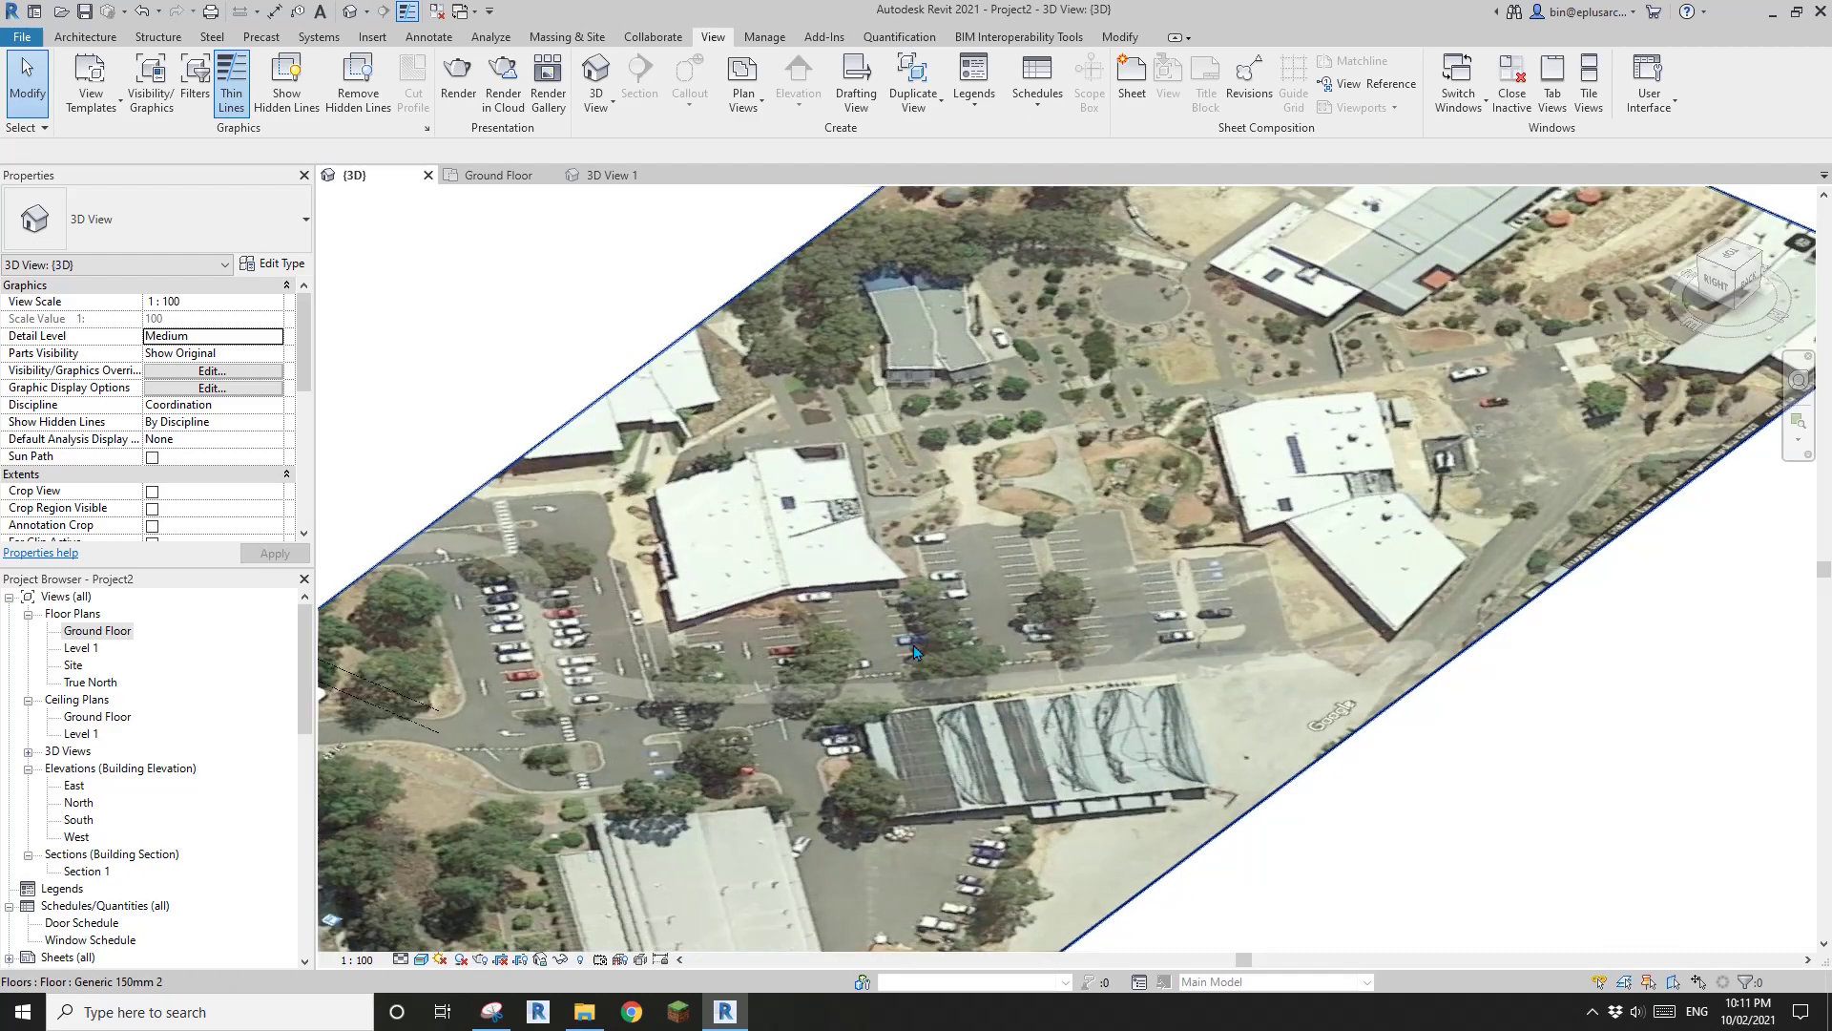
scroll(914, 646, down, 4)
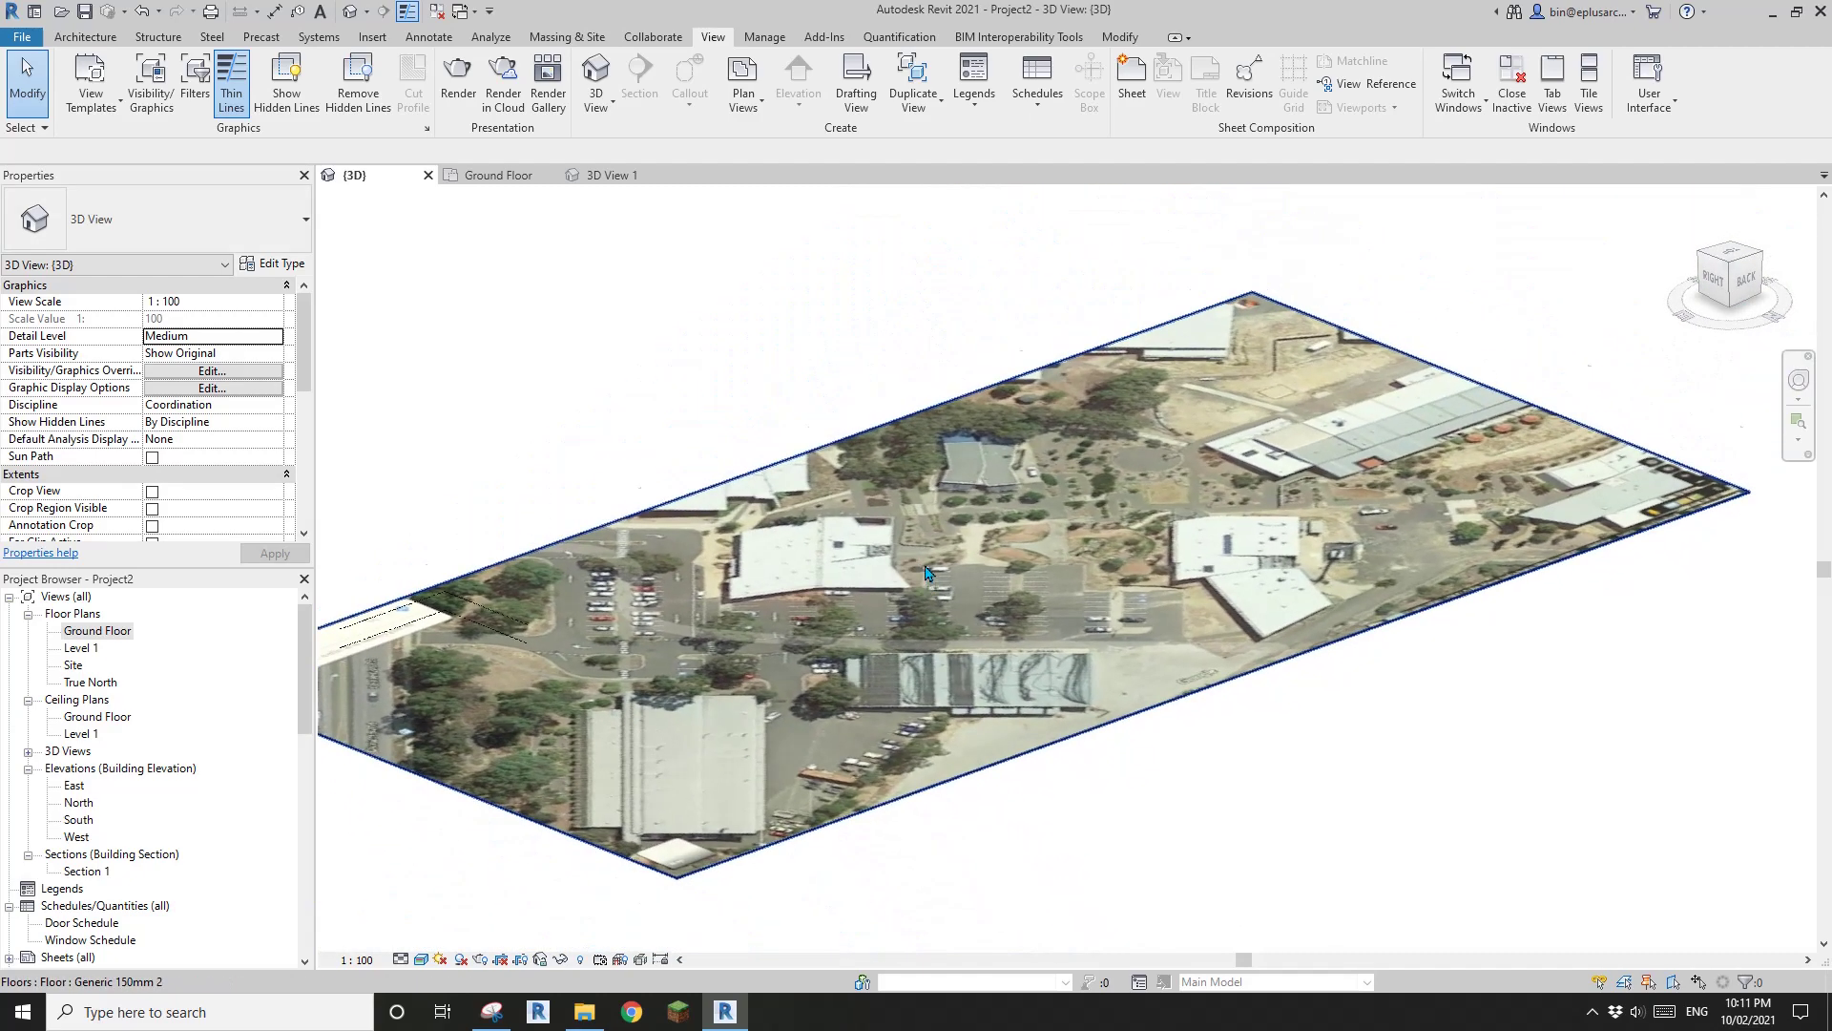
scroll(925, 566, up, 1)
middle_drag(951, 583, 957, 694)
shift+middle_drag(1145, 658, 1049, 735)
shift+middle_drag(1121, 735, 829, 635)
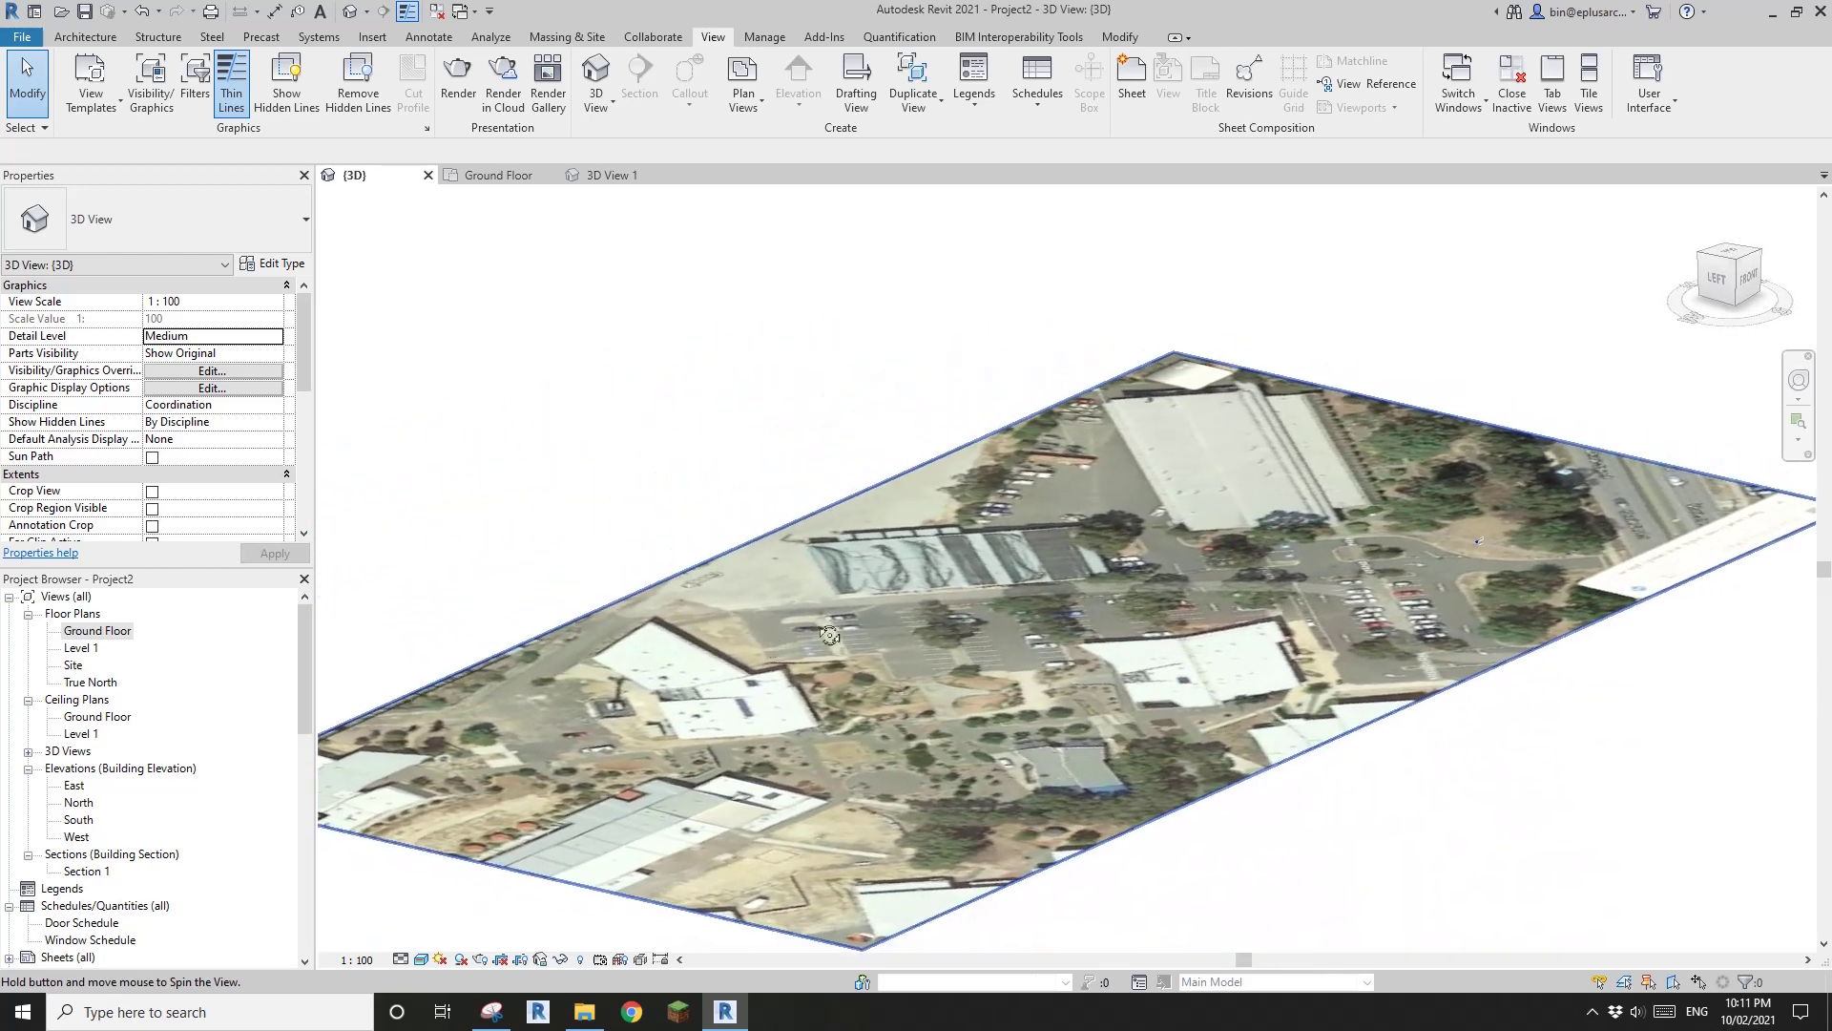
shift+middle_drag(1014, 366, 1305, 479)
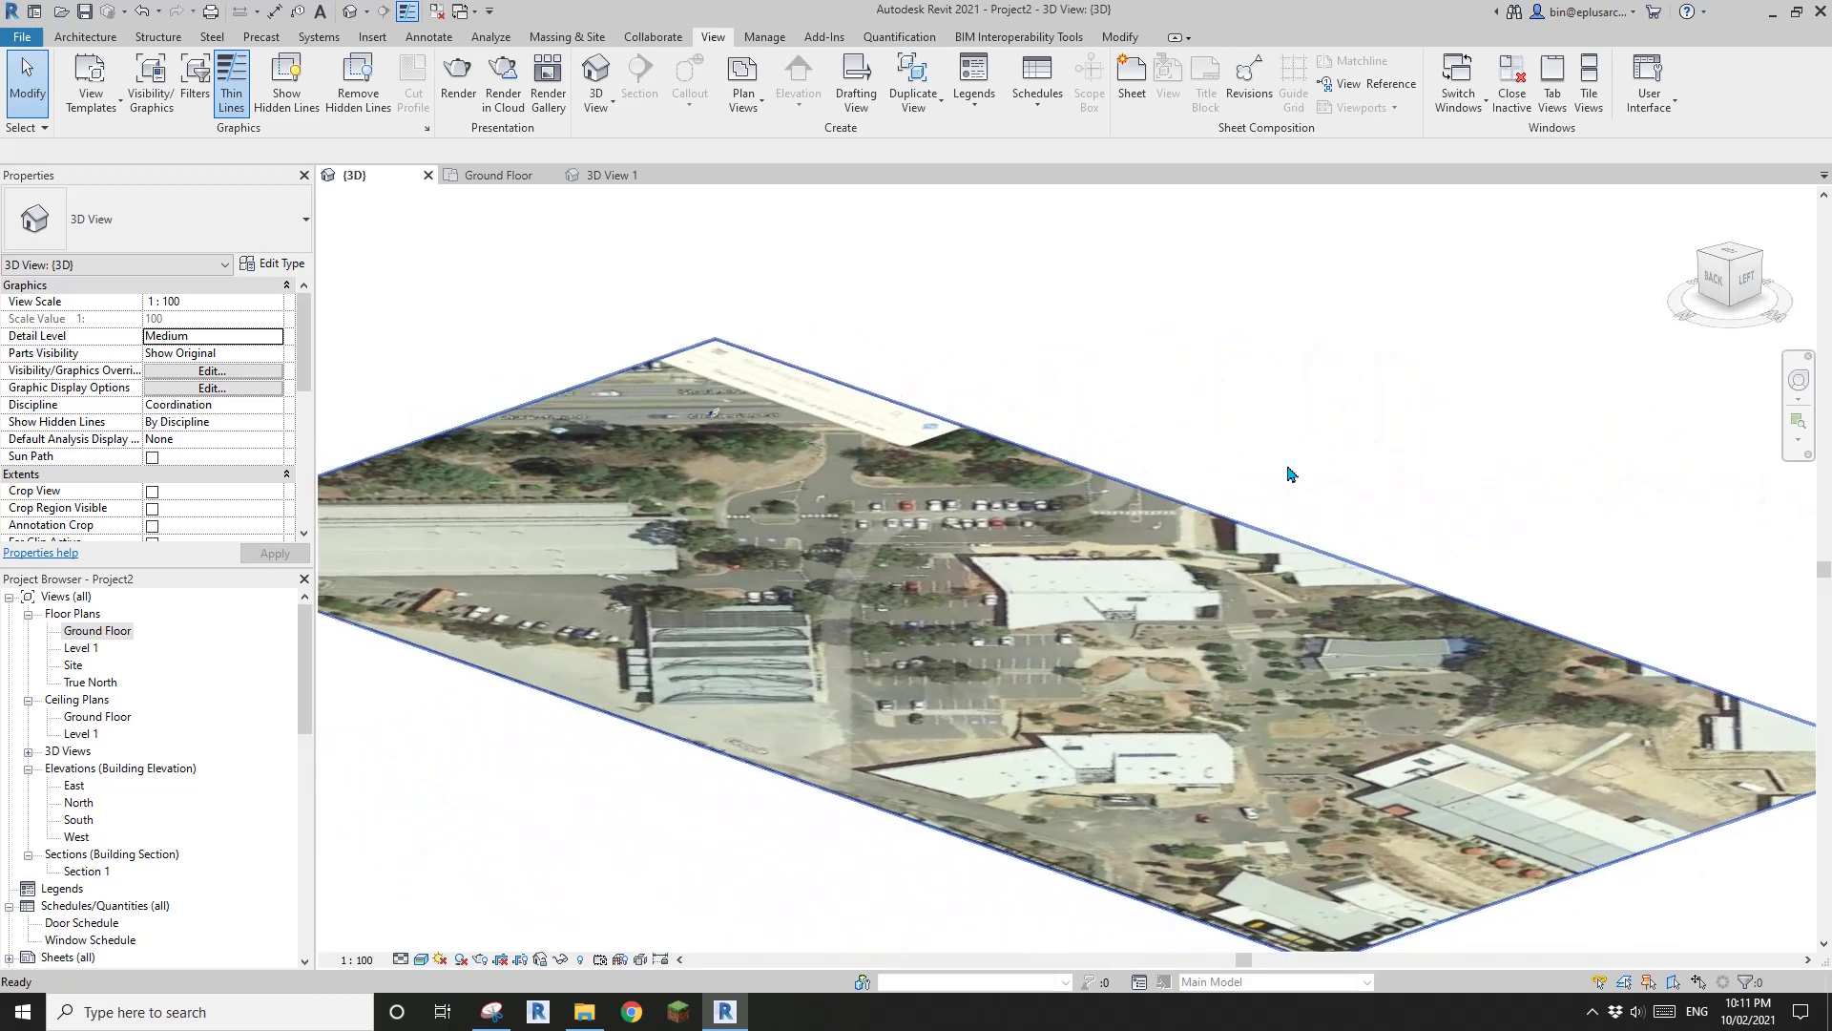
shift+middle_drag(1181, 418, 844, 466)
scroll(1149, 584, up, 3)
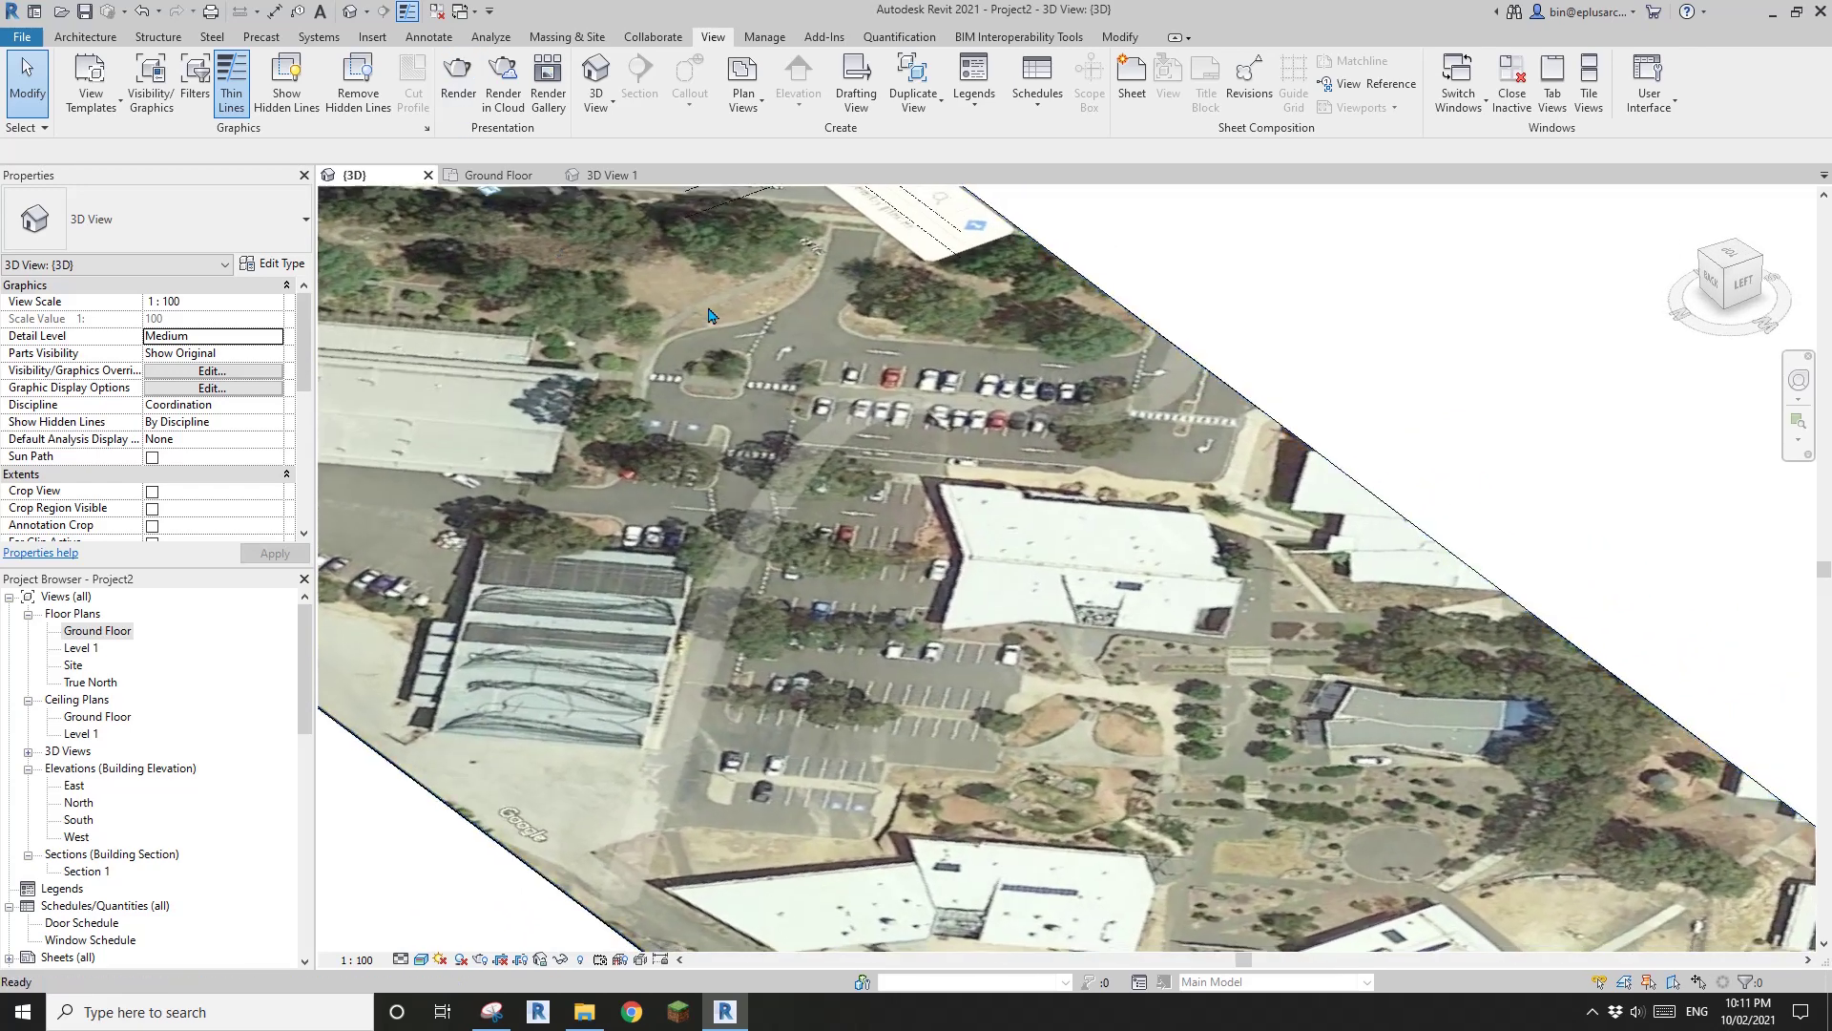
- Trace the white-roofed building beside the central car park with a closed chain of Generic 200mm walls, 8000 mm high
key(w)
key(a)
click(182, 200)
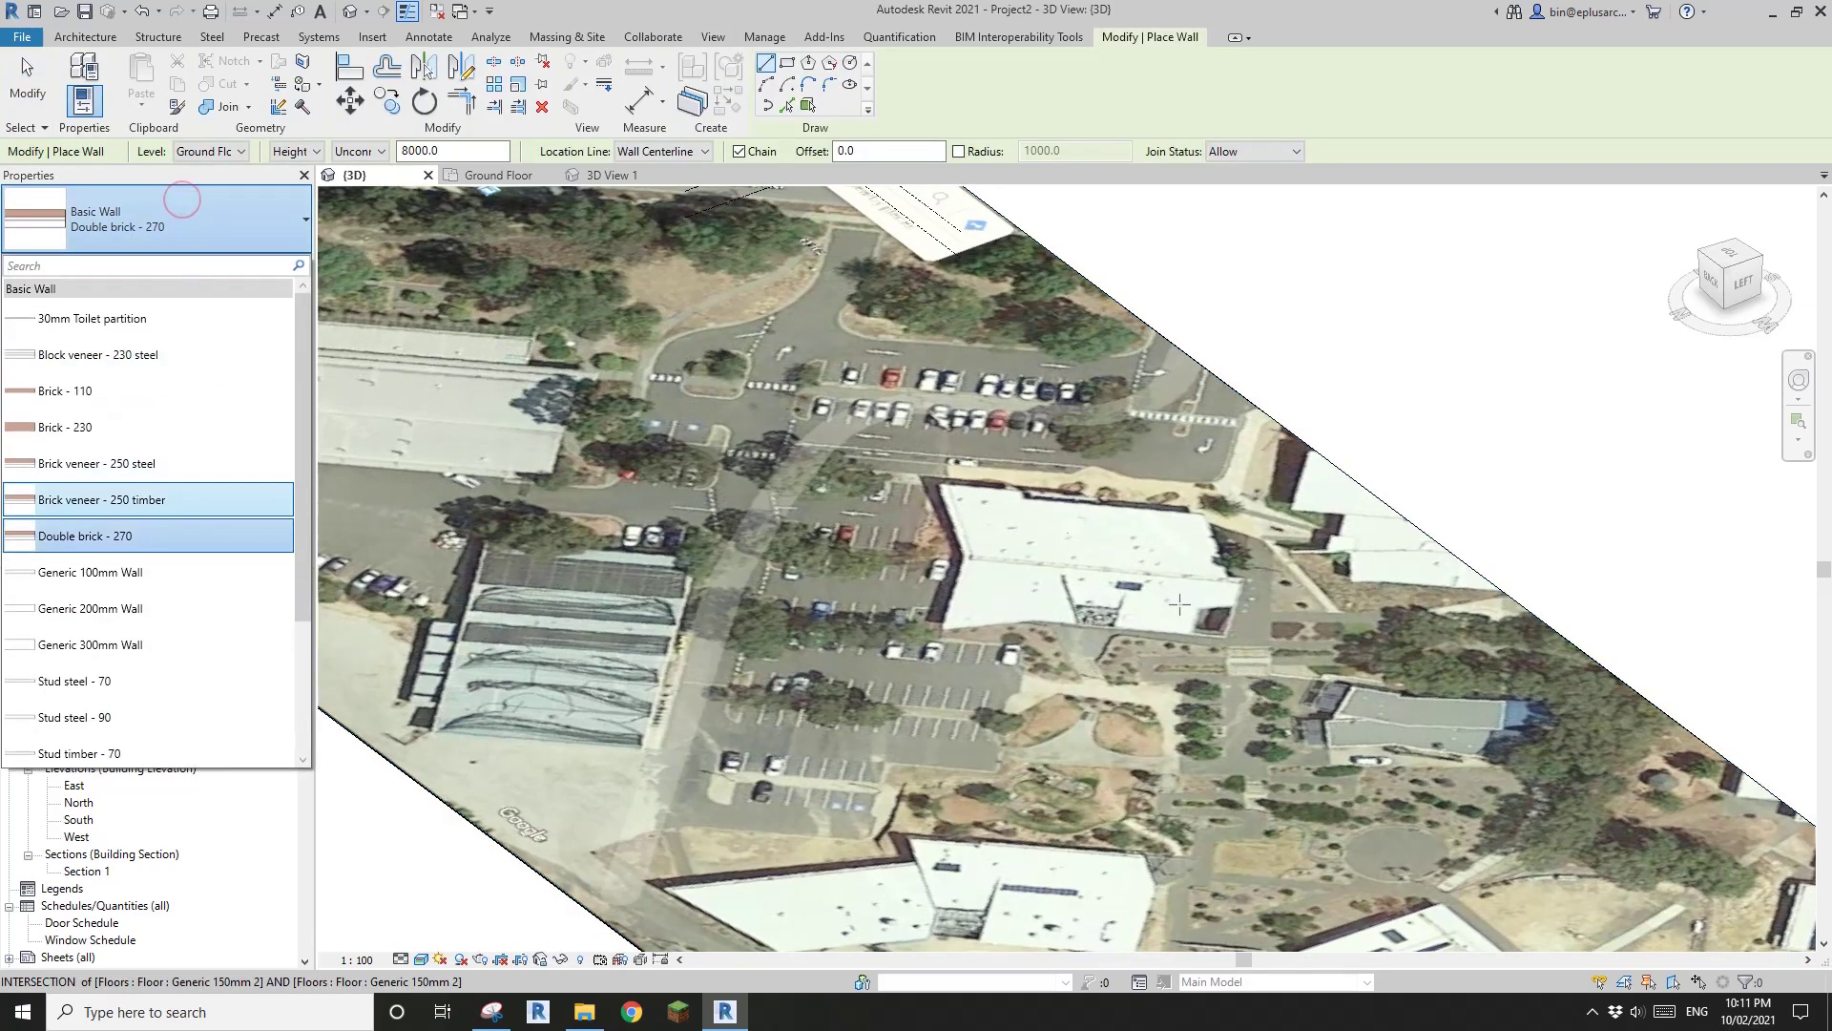
click(115, 608)
scroll(1049, 578, up, 2)
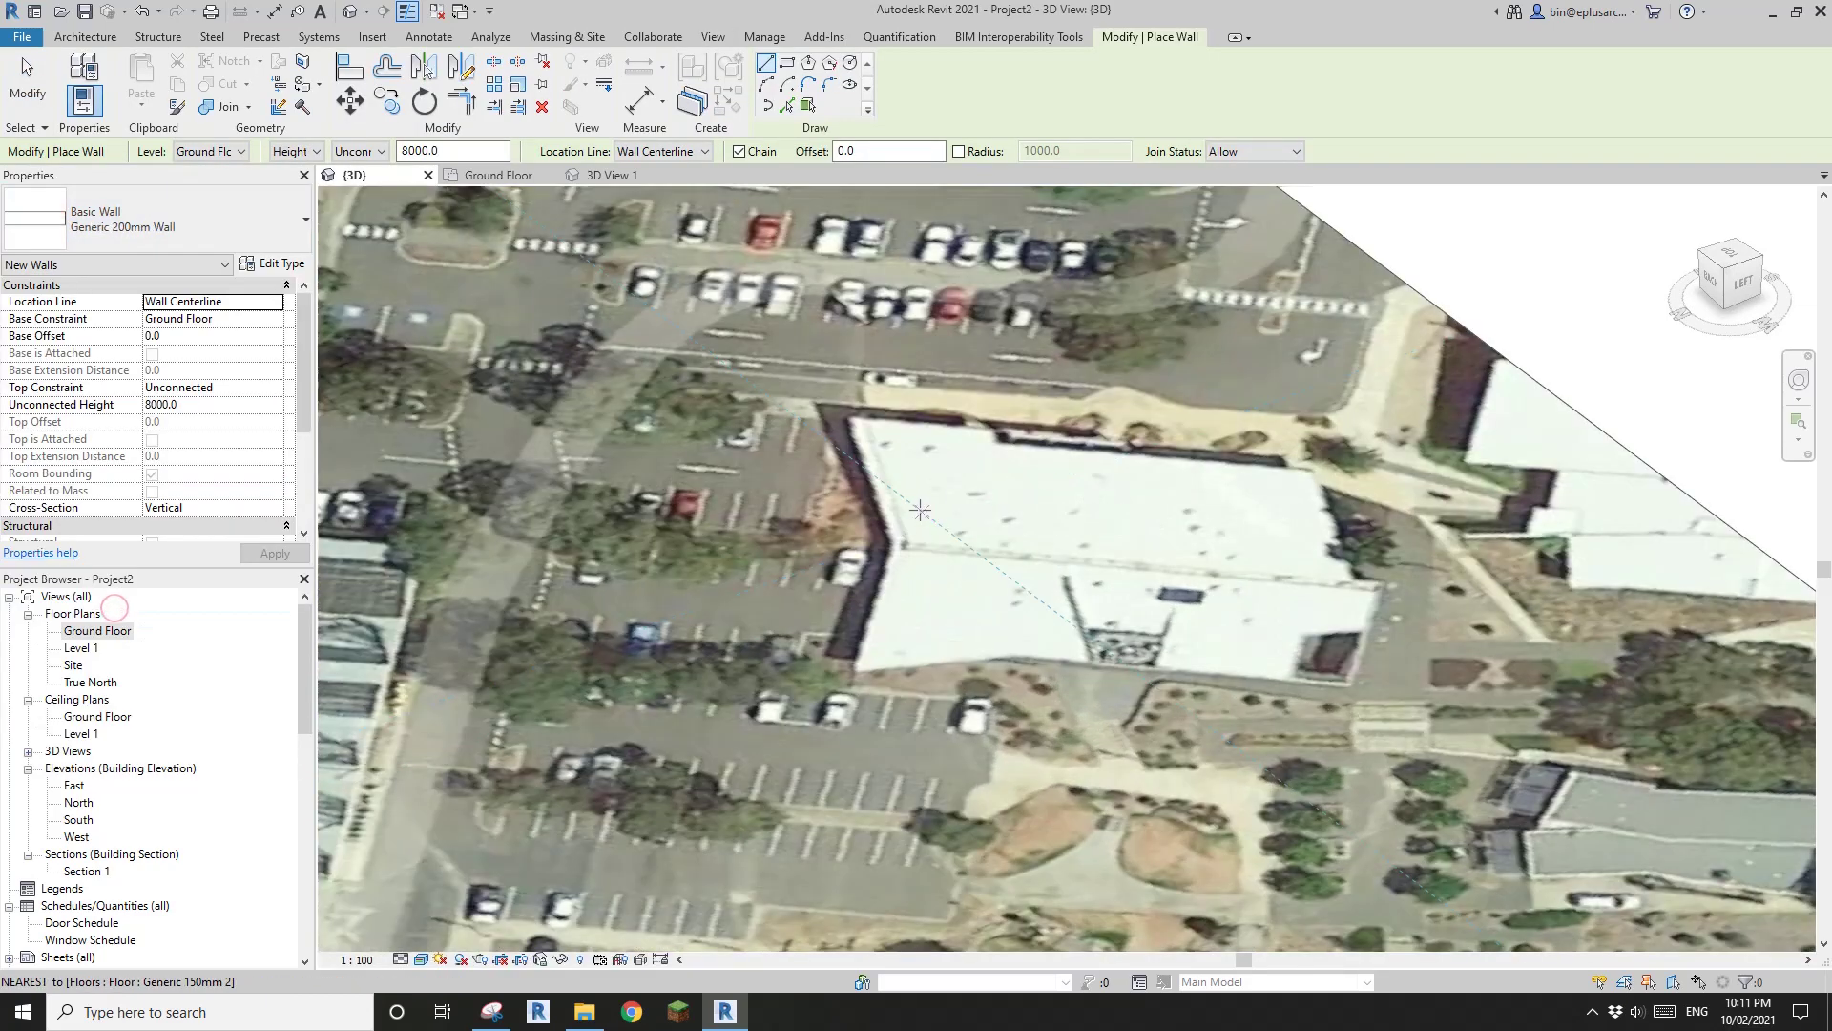
click(897, 548)
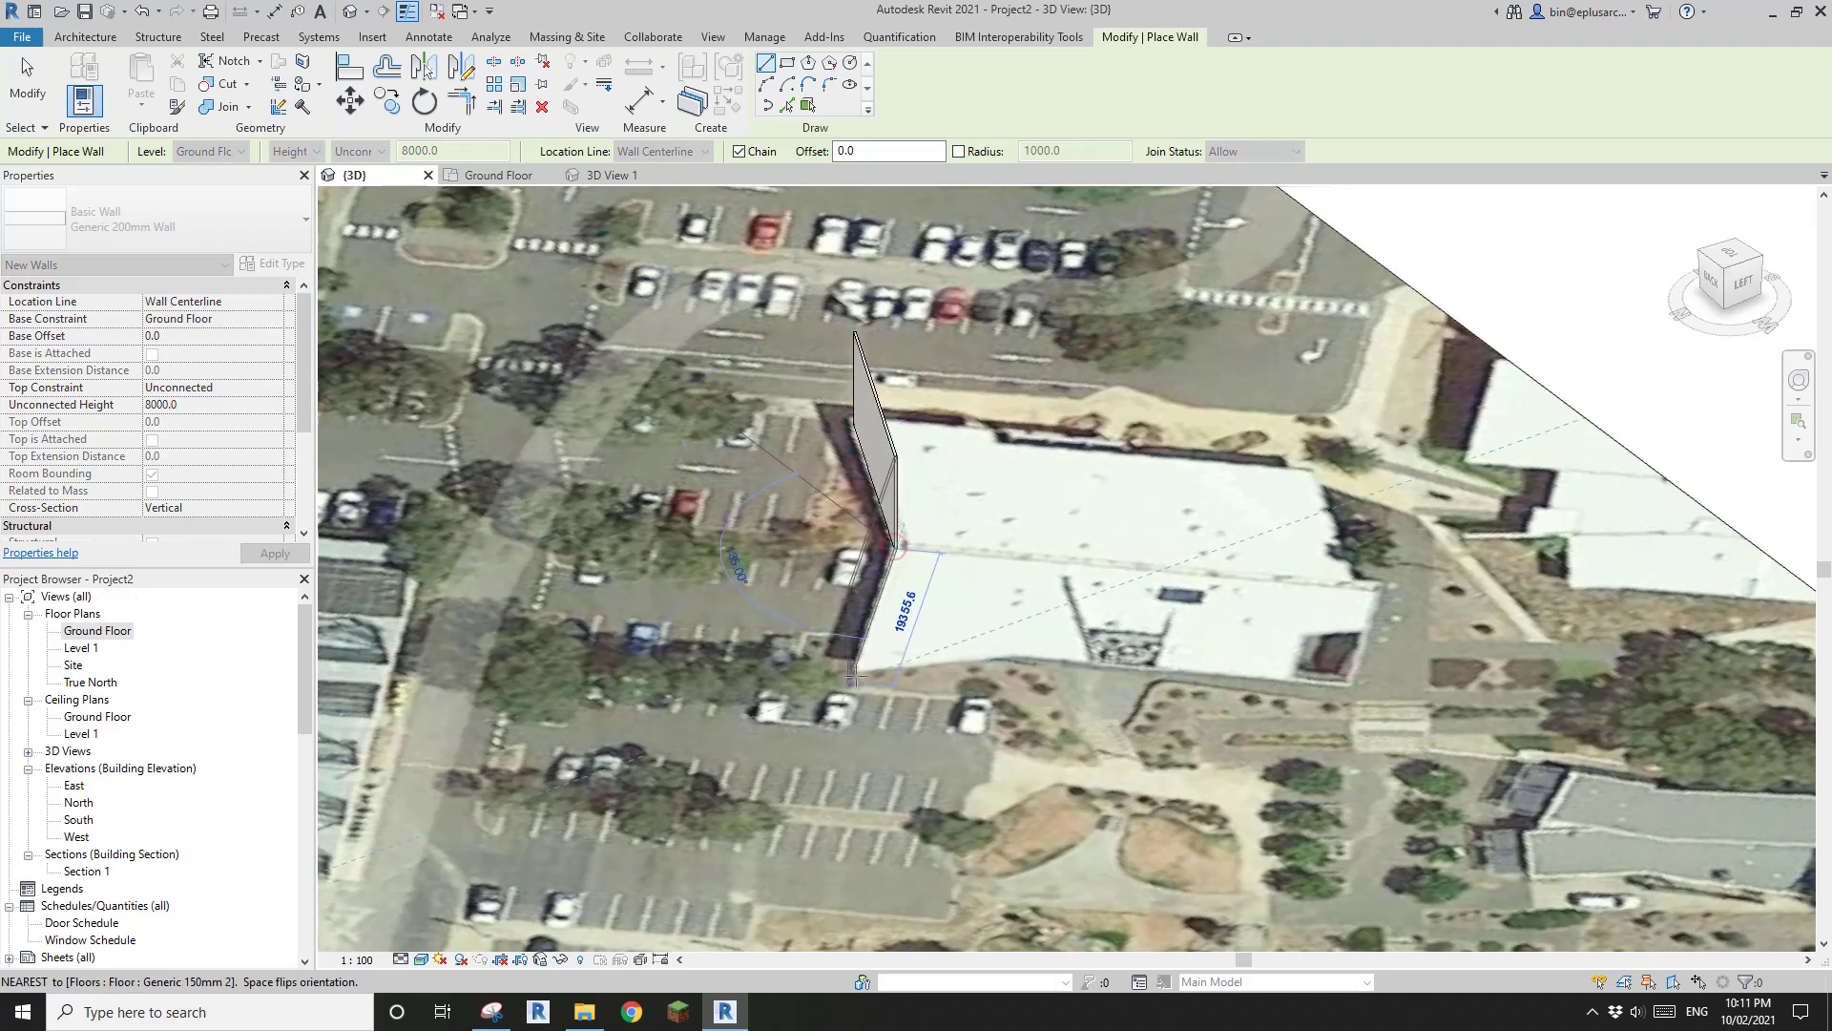
click(1019, 658)
click(1354, 686)
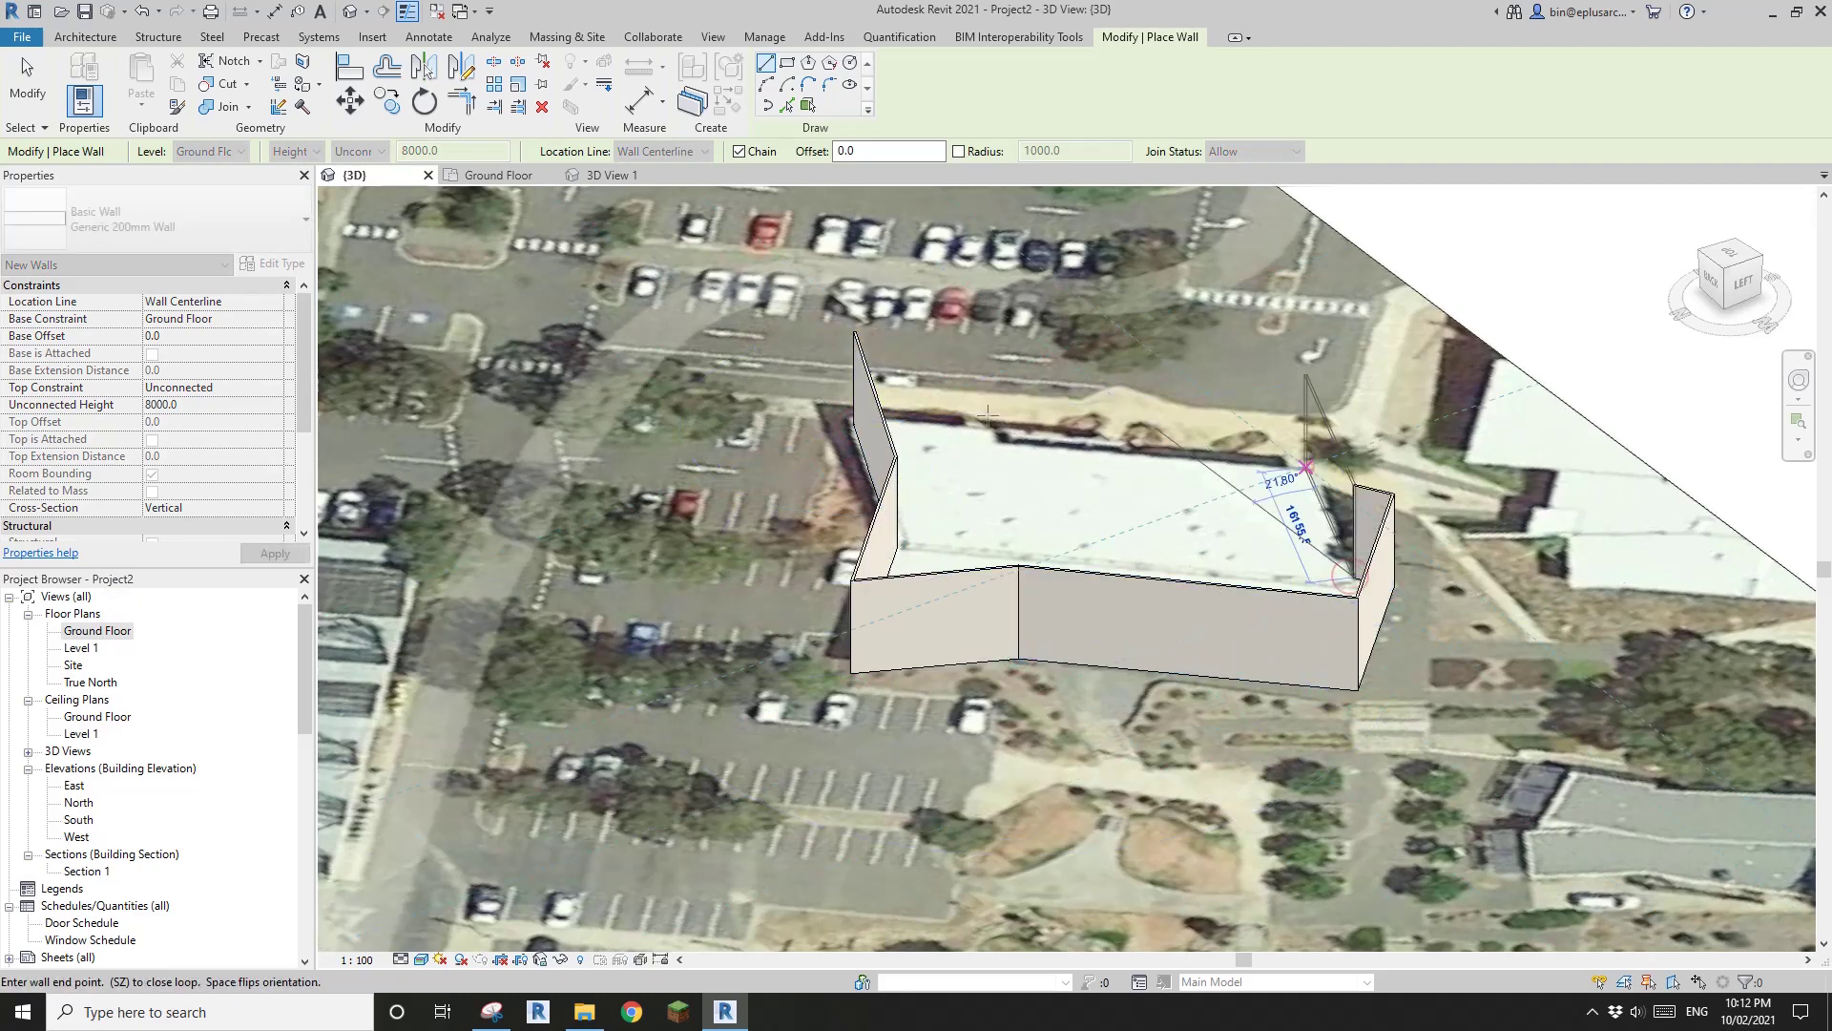
click(1306, 467)
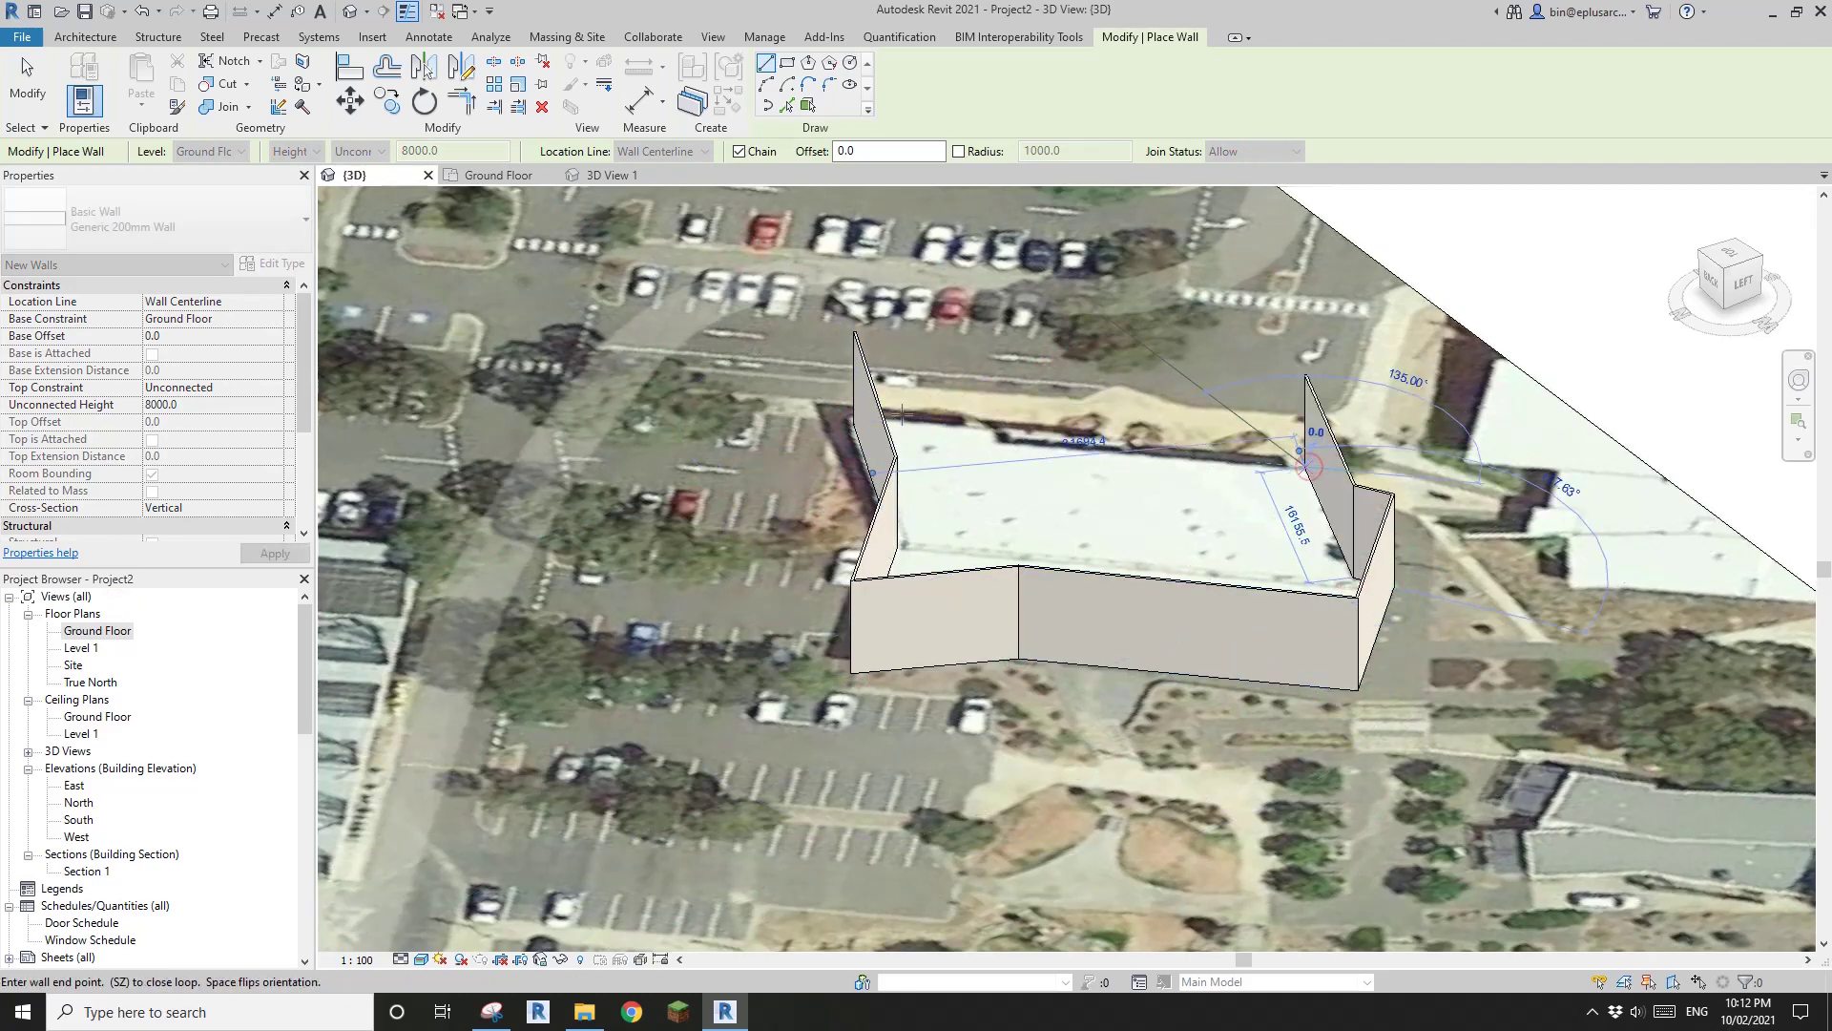
click(850, 418)
key(Escape)
key(Escape)
click(1050, 273)
scroll(1051, 273, down, 3)
middle_drag(1051, 273, 1300, 649)
drag(717, 384, 1201, 733)
middle_drag(1333, 769, 1083, 546)
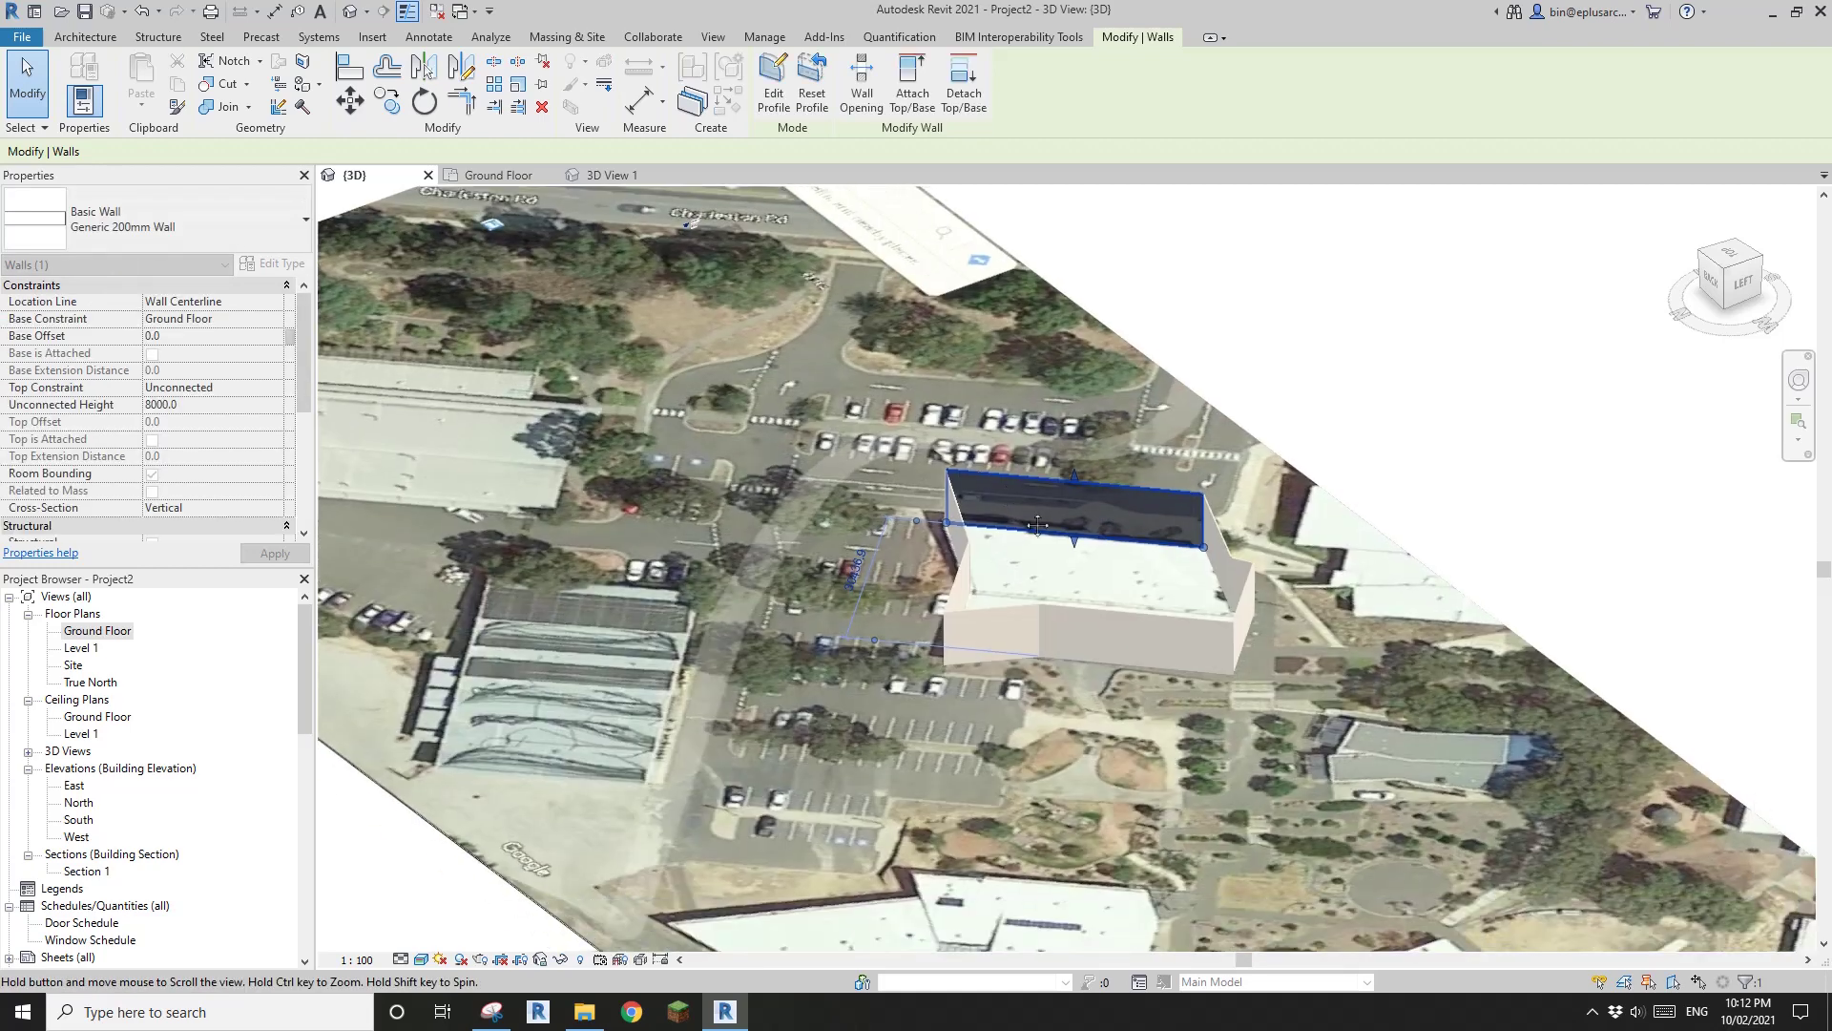
key(Escape)
- Create a flat Generic - 400mm roof by footprint from the traced walls, with slope off and a 3000 mm base offset from Level 1
click(95, 41)
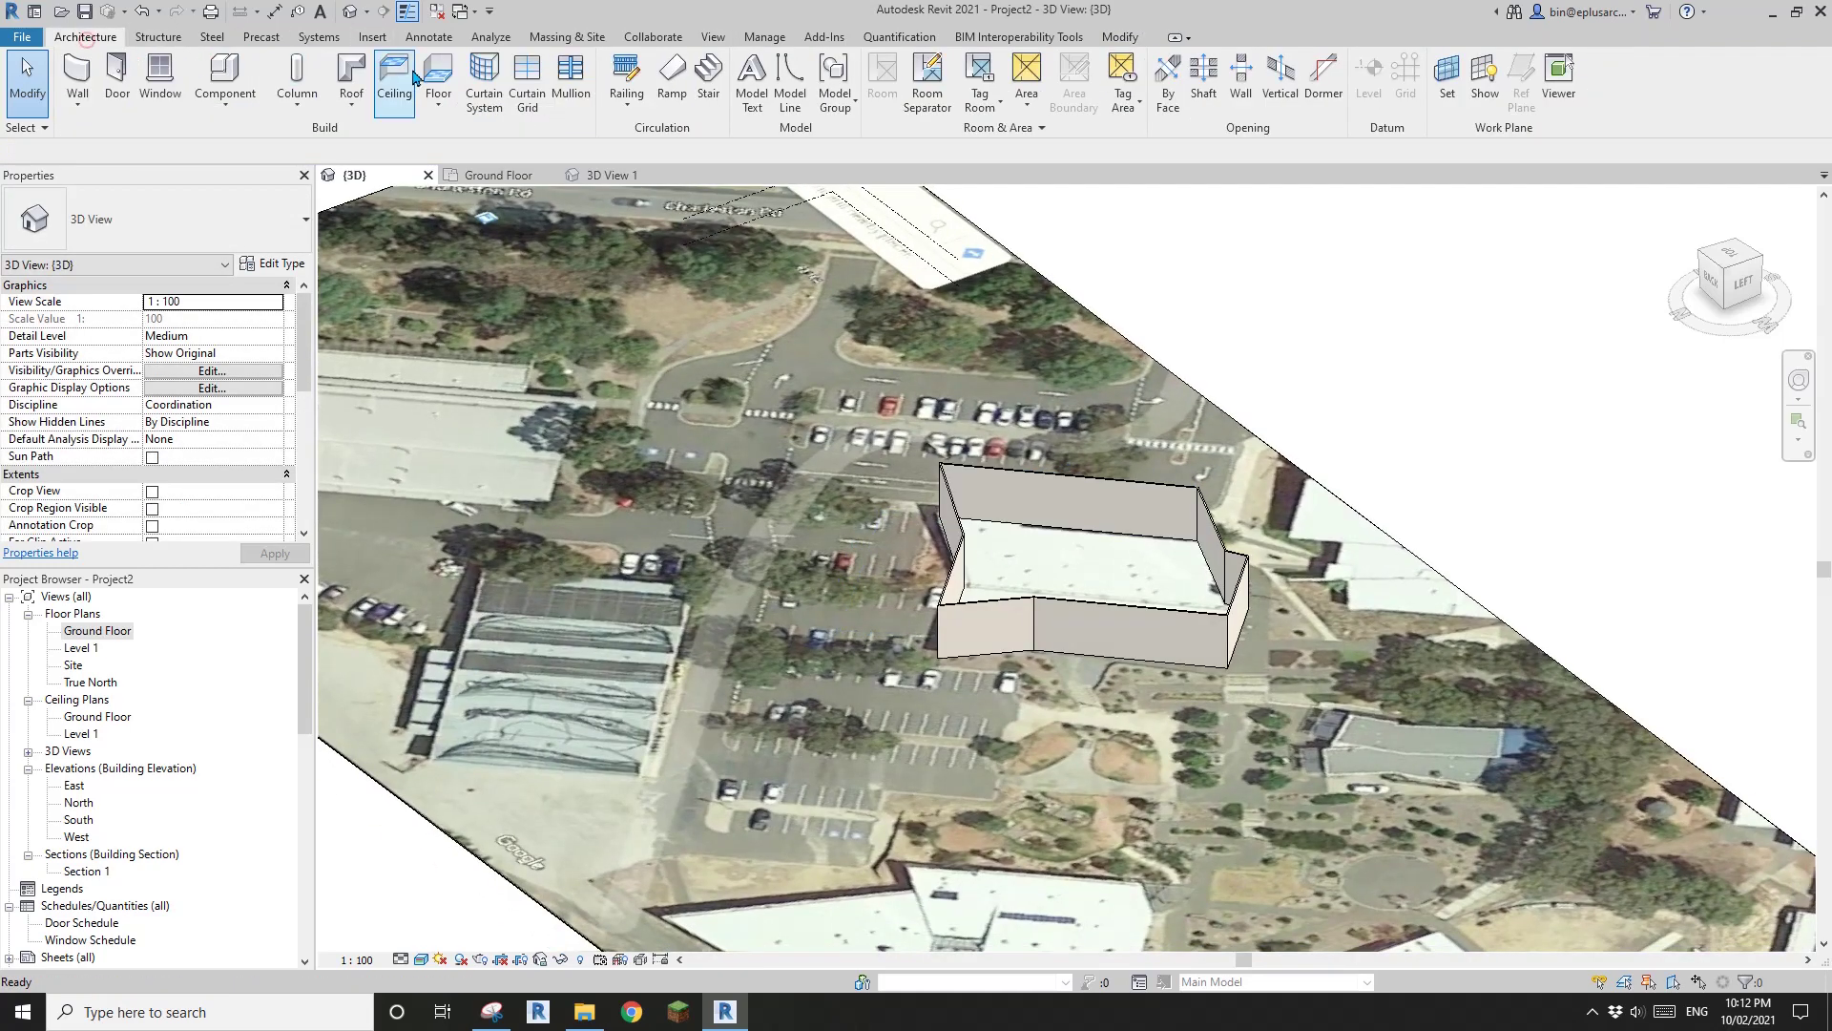
click(333, 96)
click(668, 409)
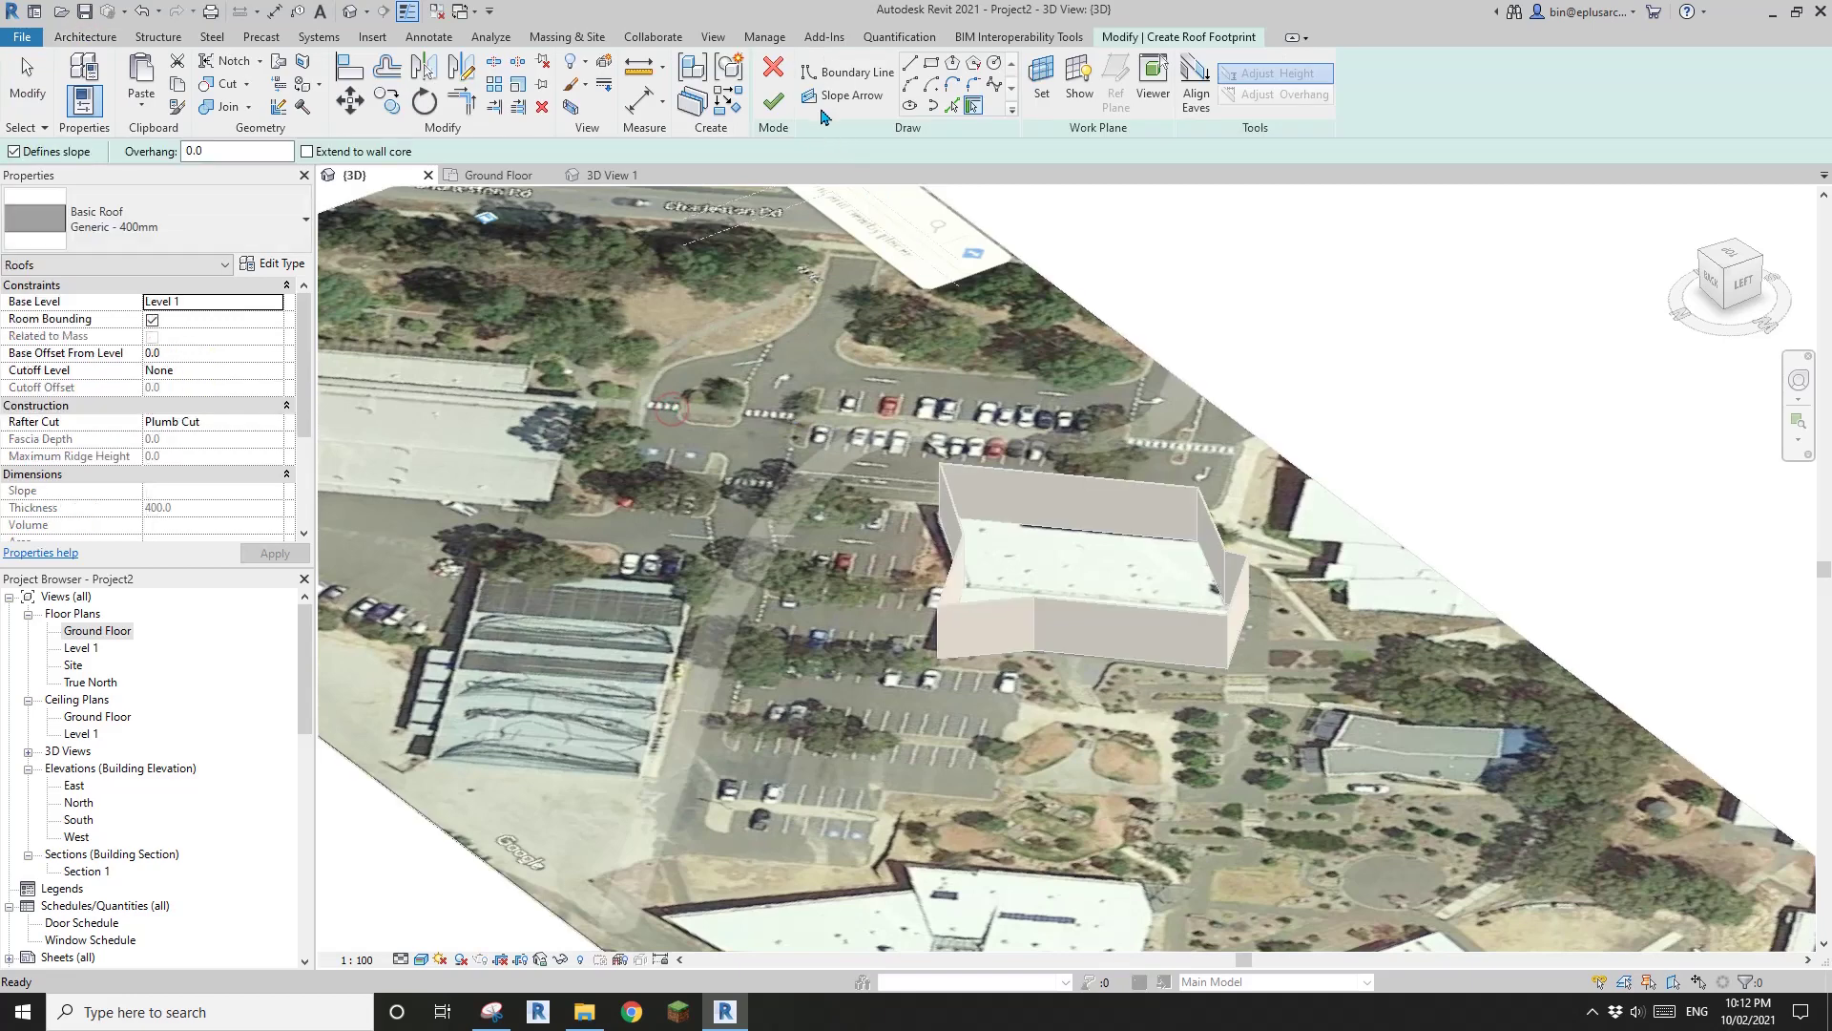
click(950, 107)
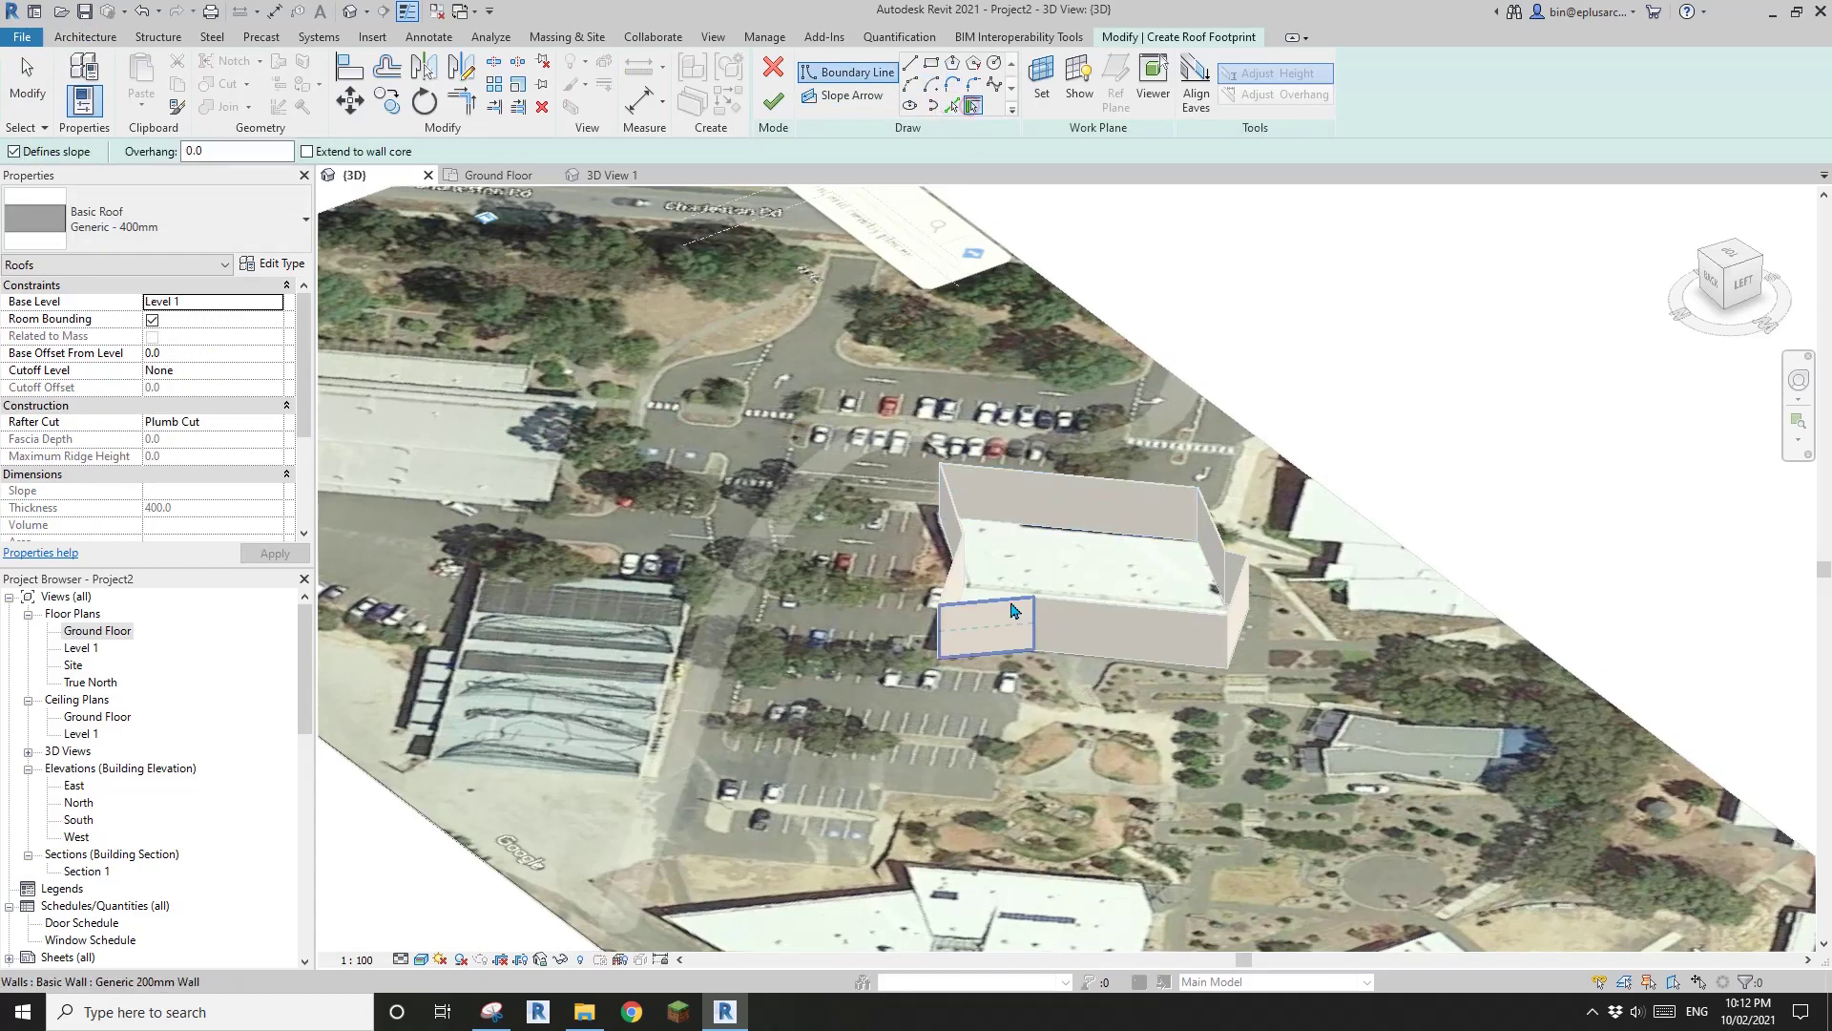
key(Escape)
key(ctrl+Left)
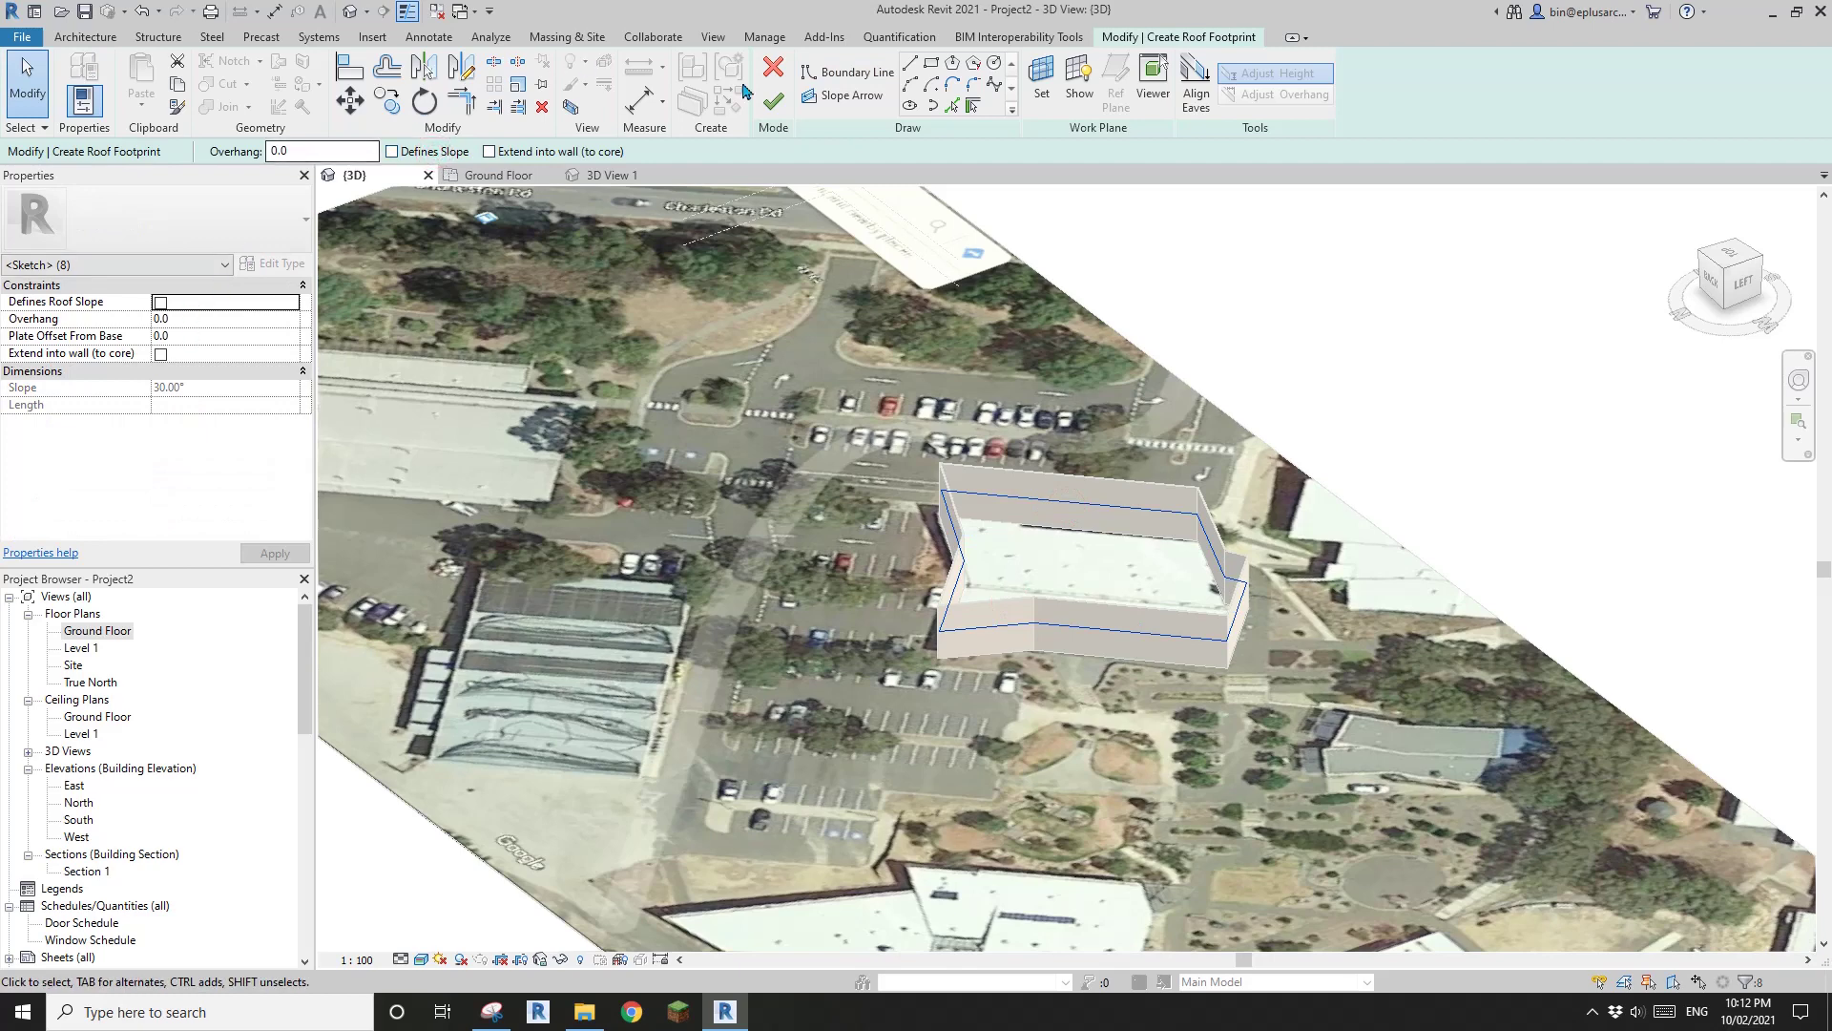
click(772, 98)
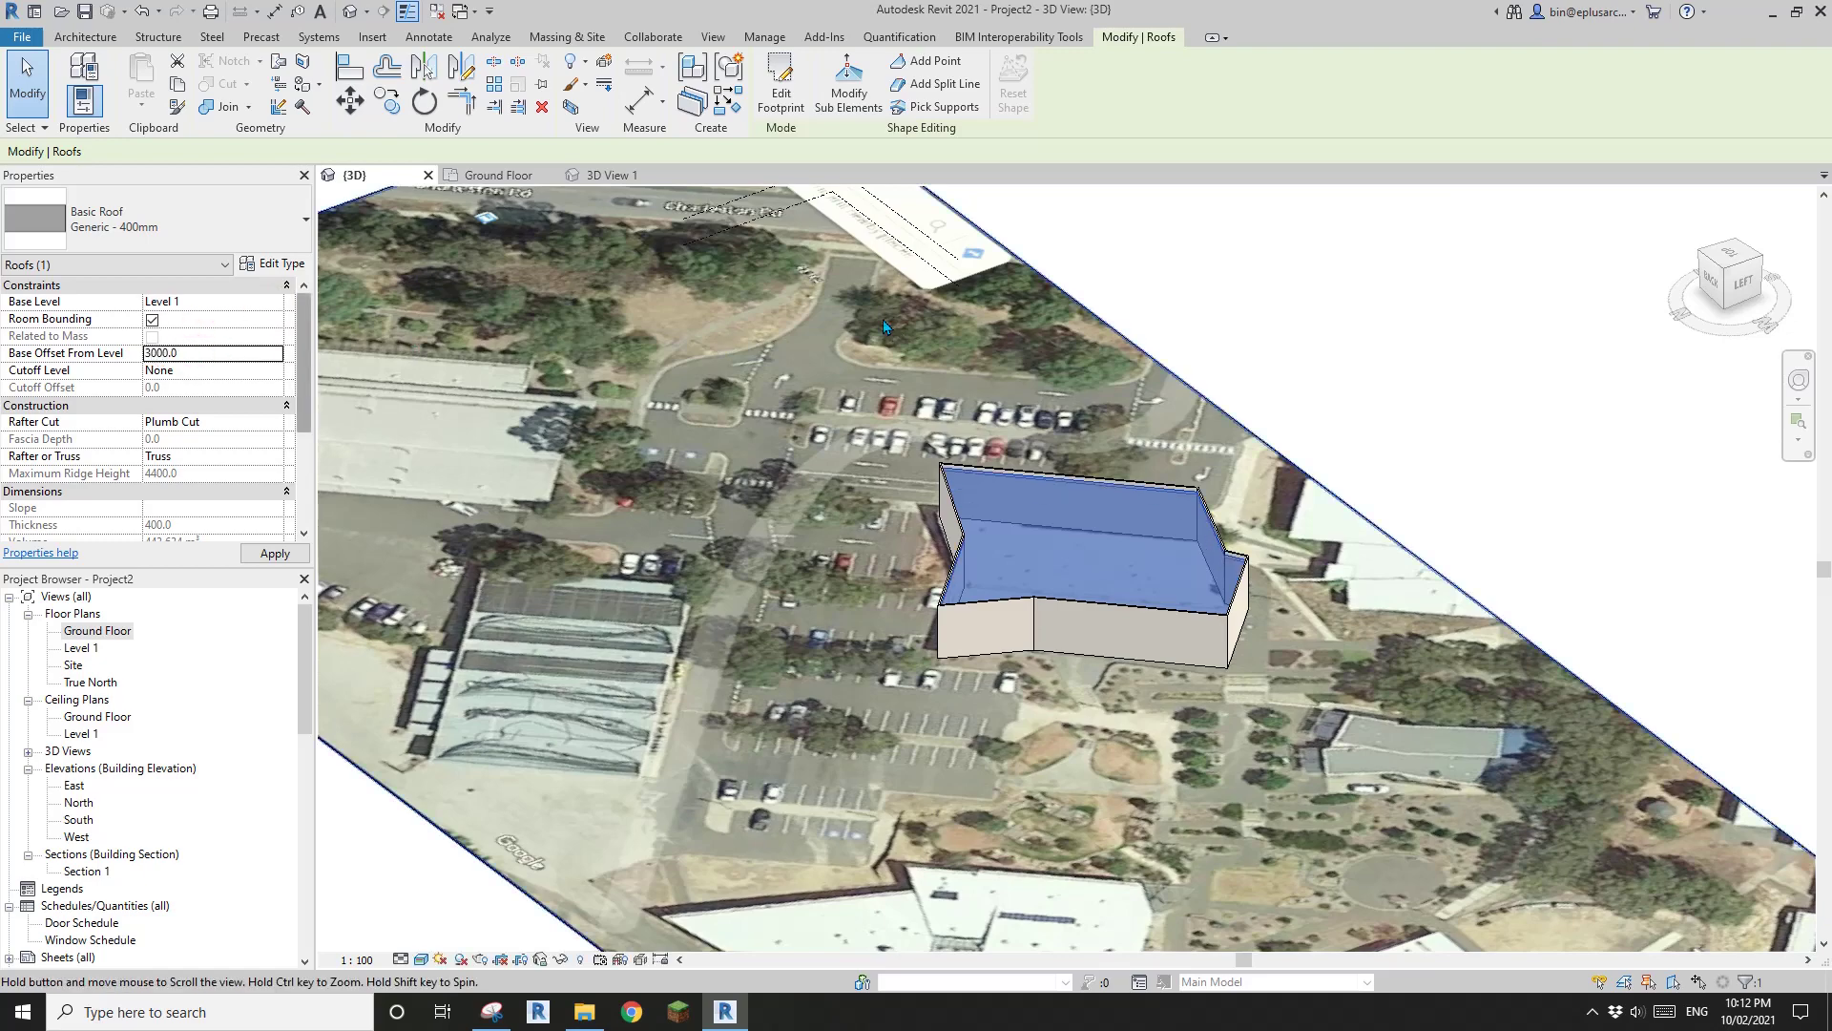
key(Escape)
scroll(1051, 588, down, 2)
middle_drag(1051, 588, 960, 537)
middle_drag(960, 537, 917, 585)
click(1394, 422)
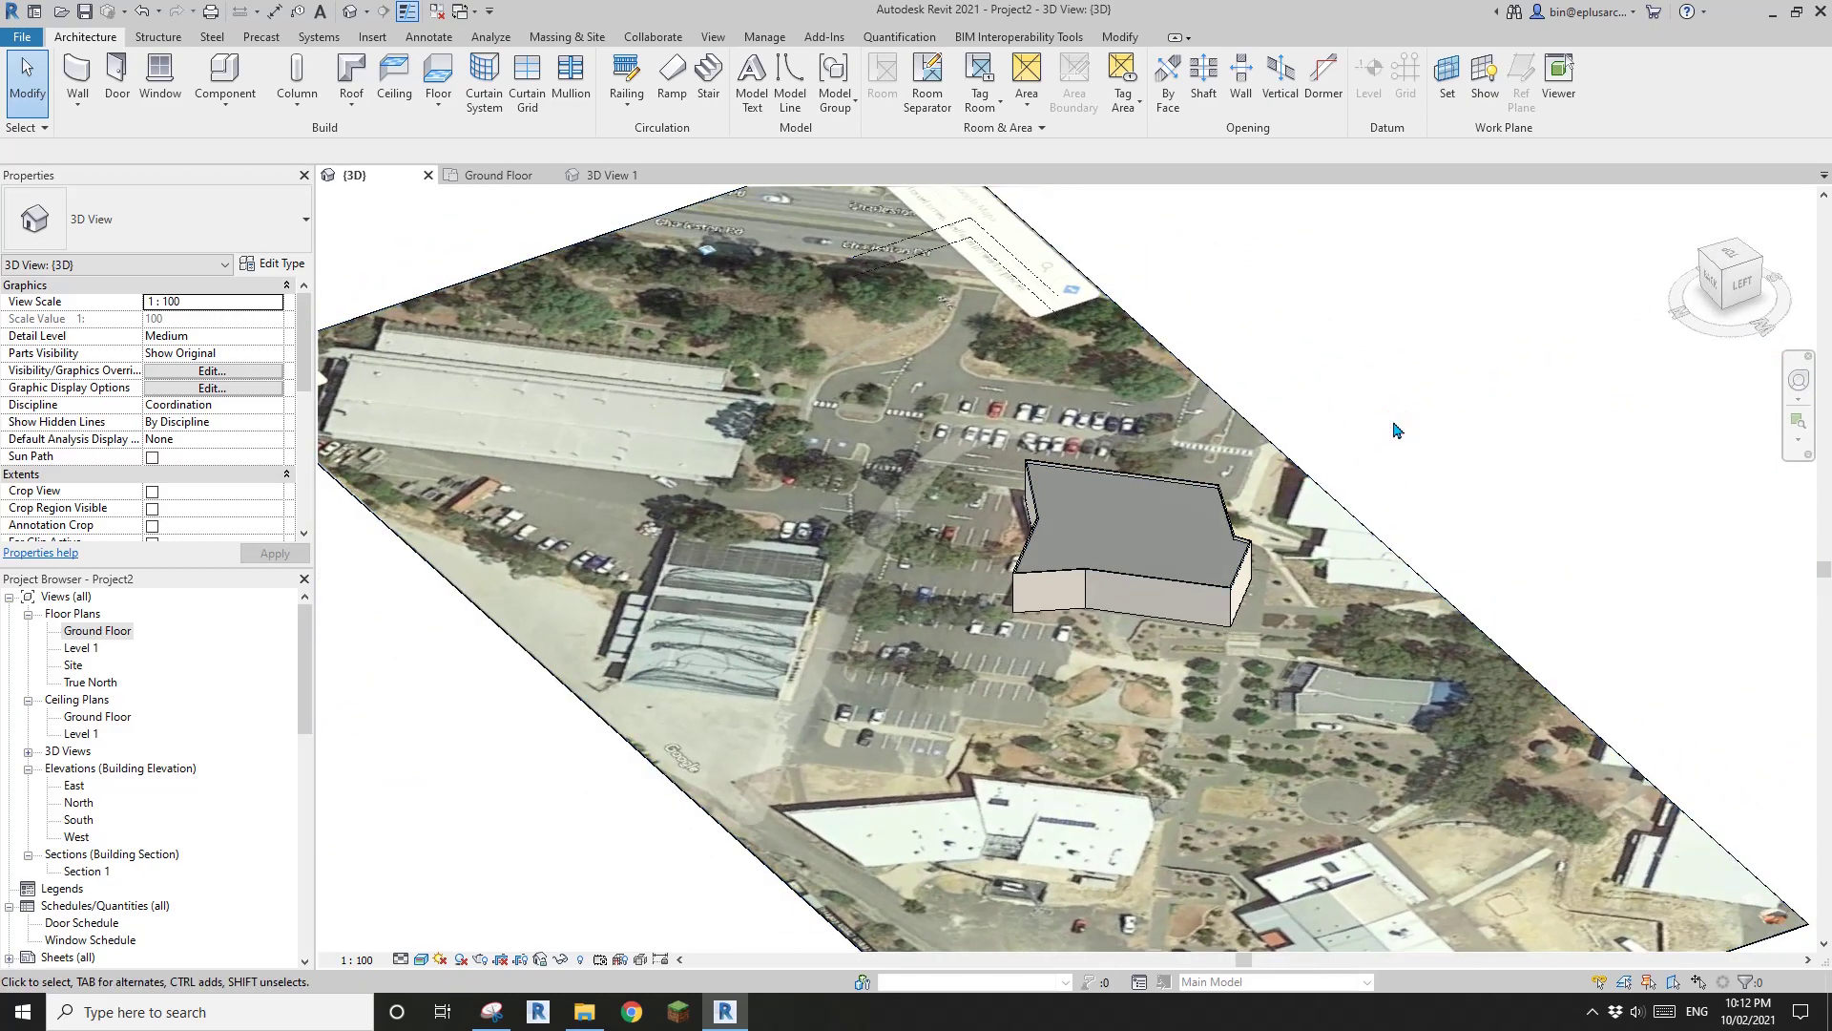